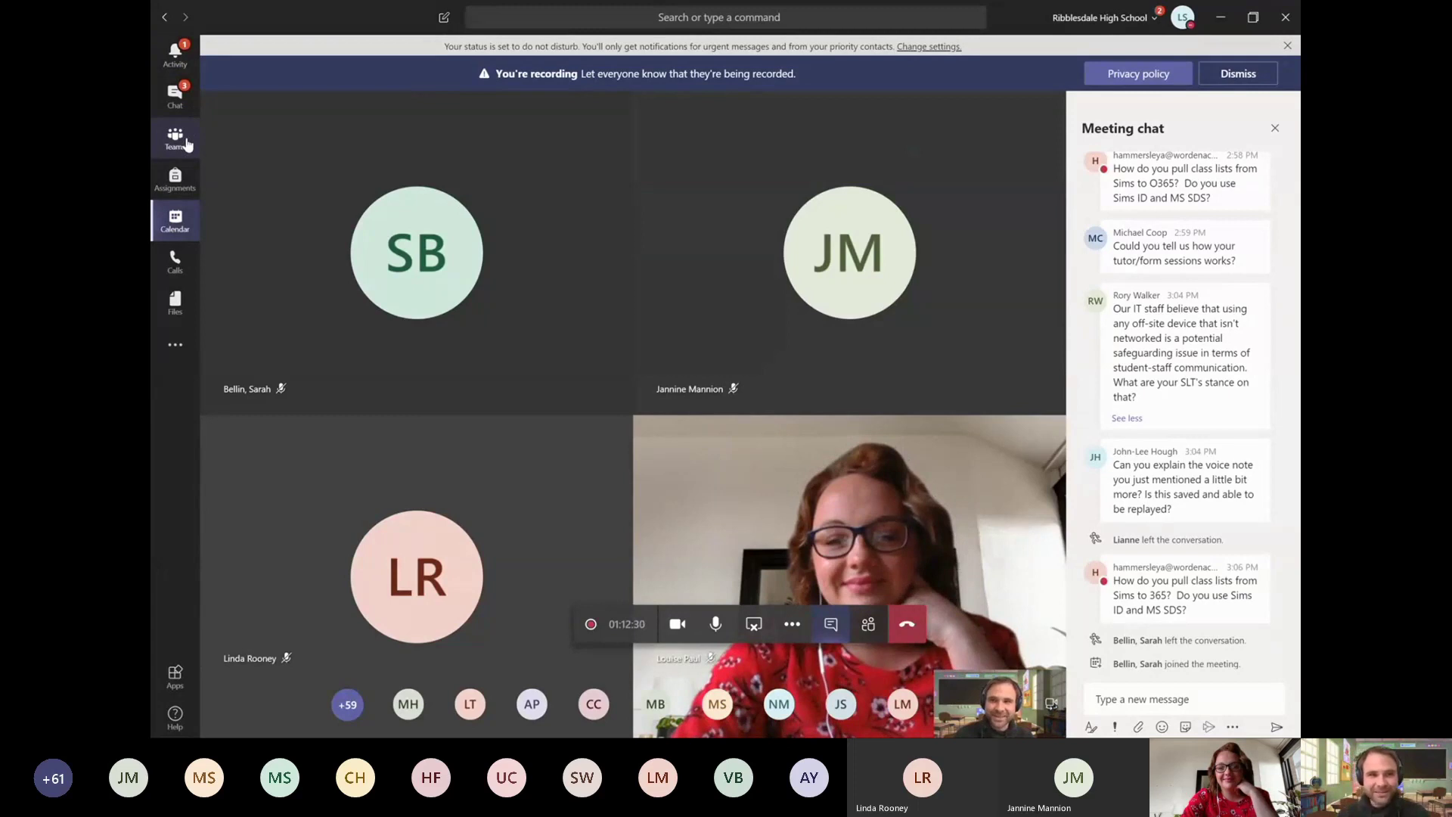
Step: Go to the teams overview, bring up the keyboard shortcuts list with the /keys command, look through it and close it
click(187, 143)
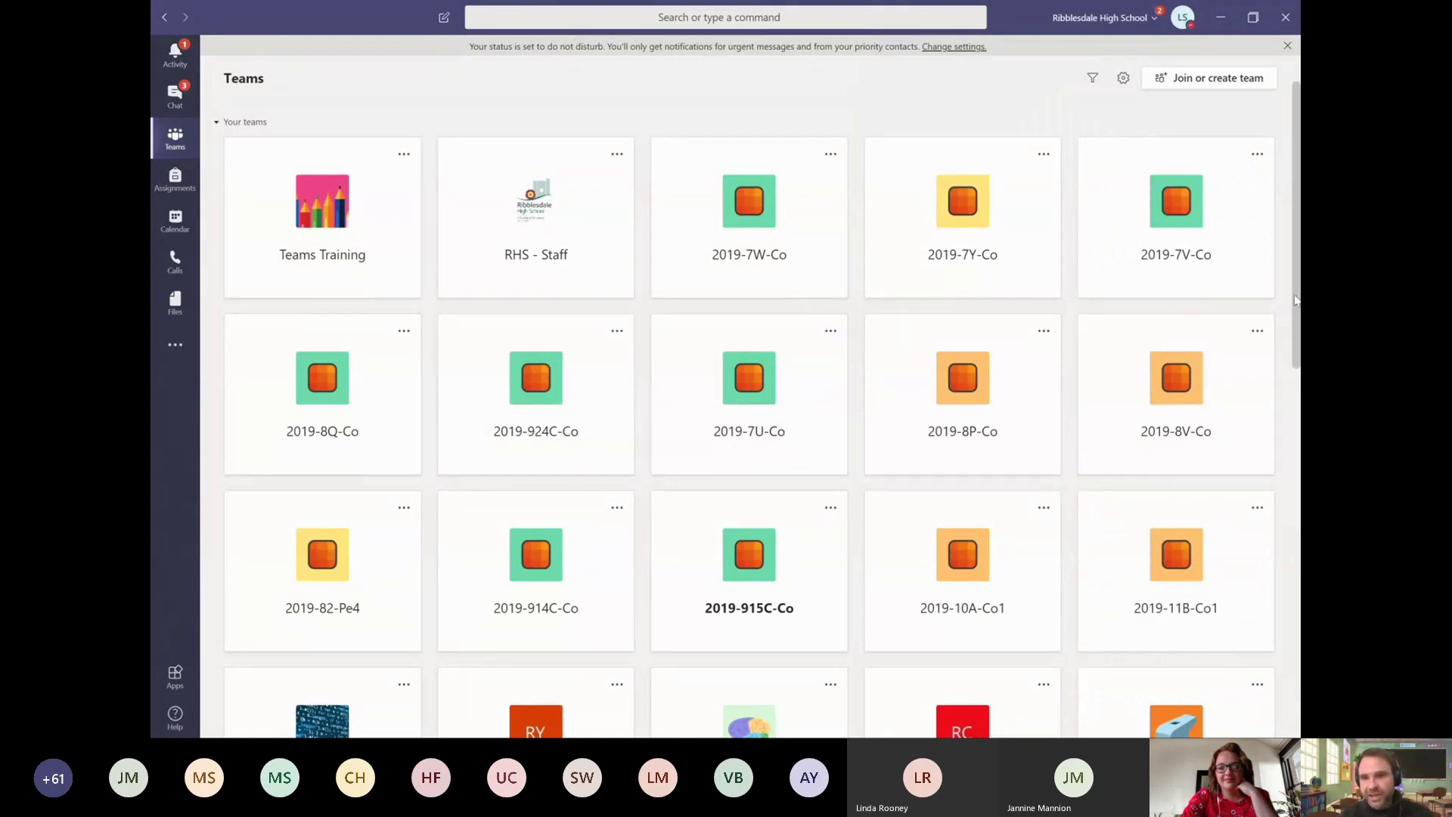
mouse_move(1296, 301)
mouse_down()
mouse_move(1289, 437)
mouse_move(1287, 278)
mouse_up()
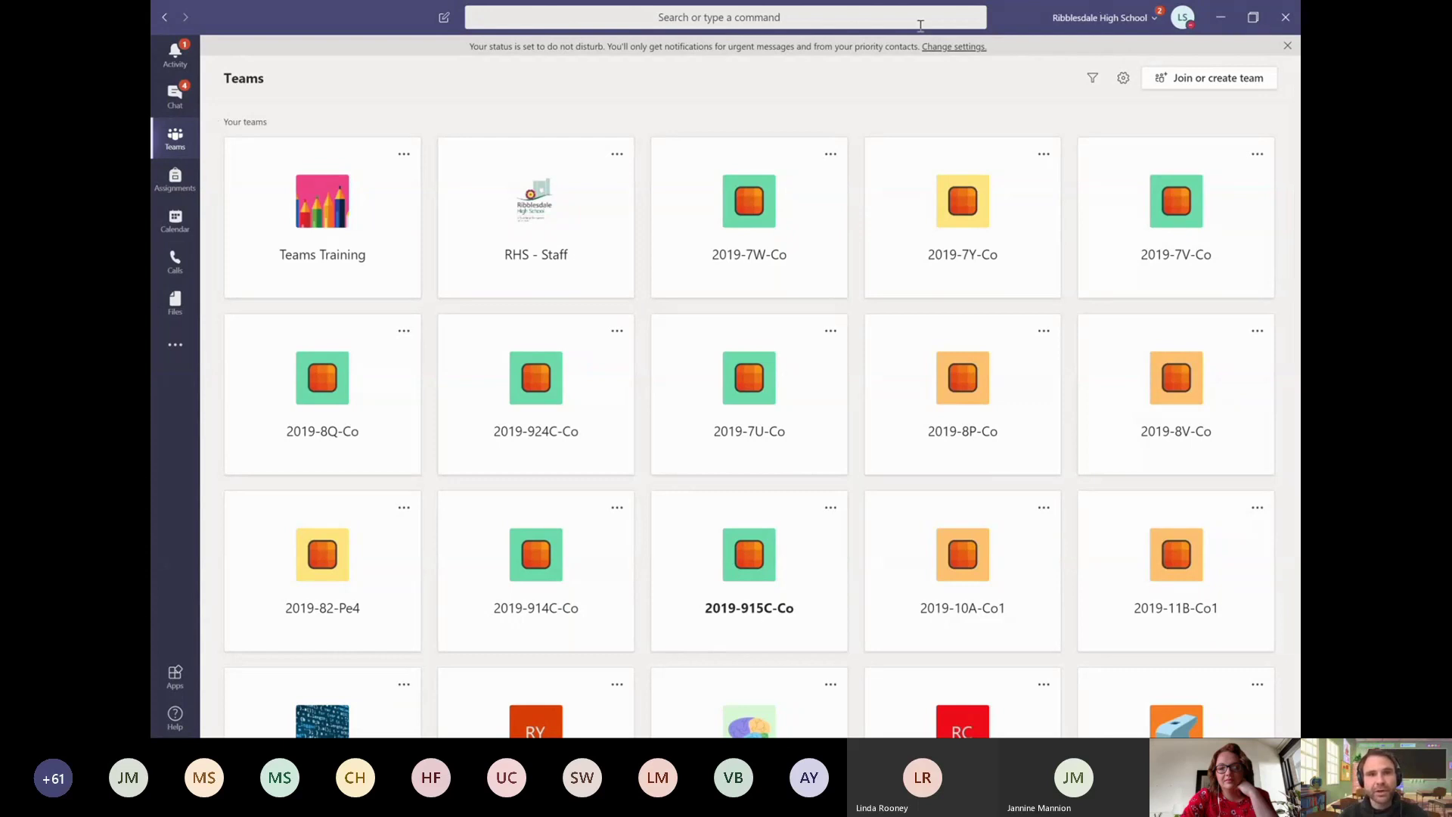
click(703, 19)
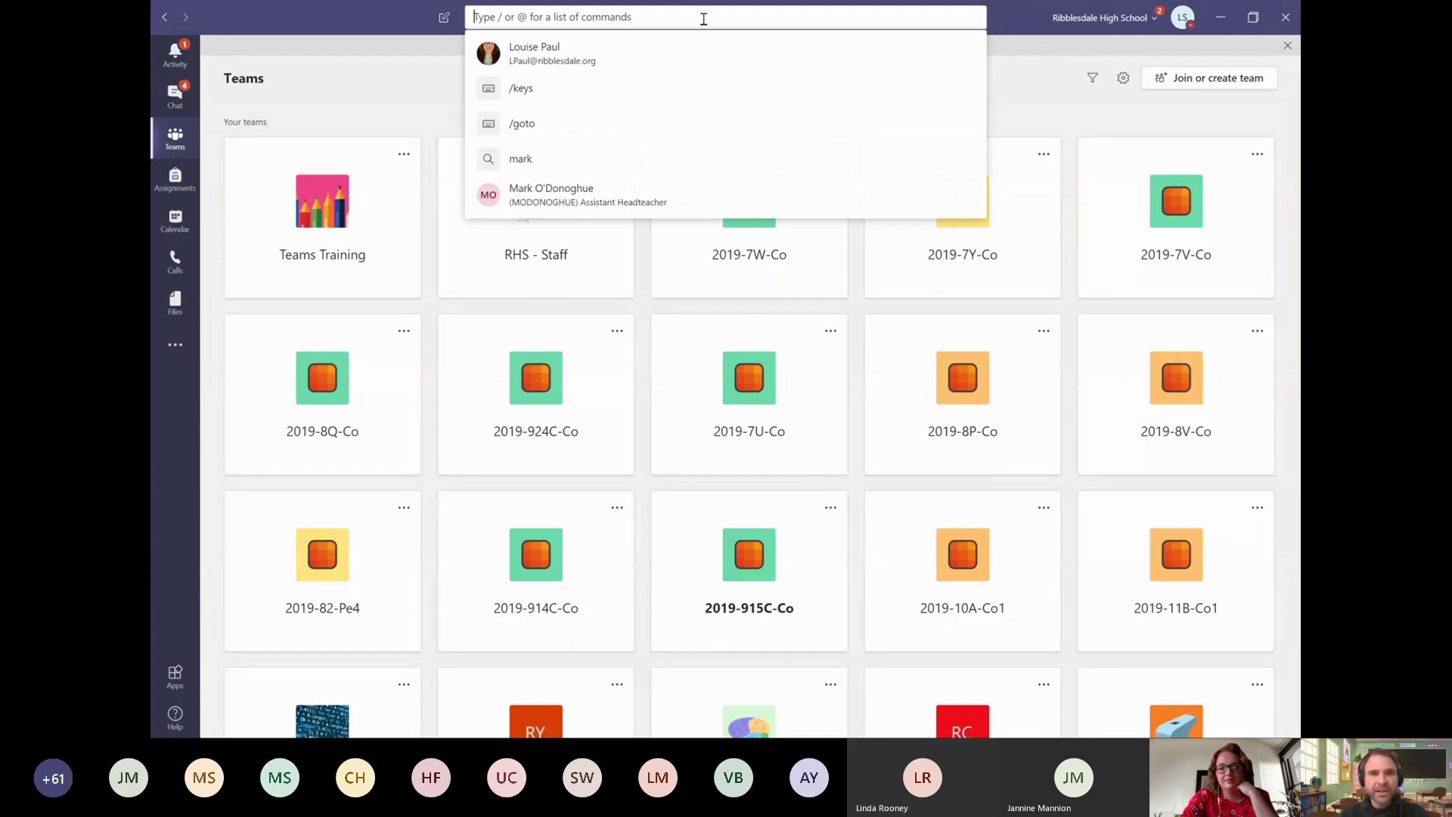
text(/keys)
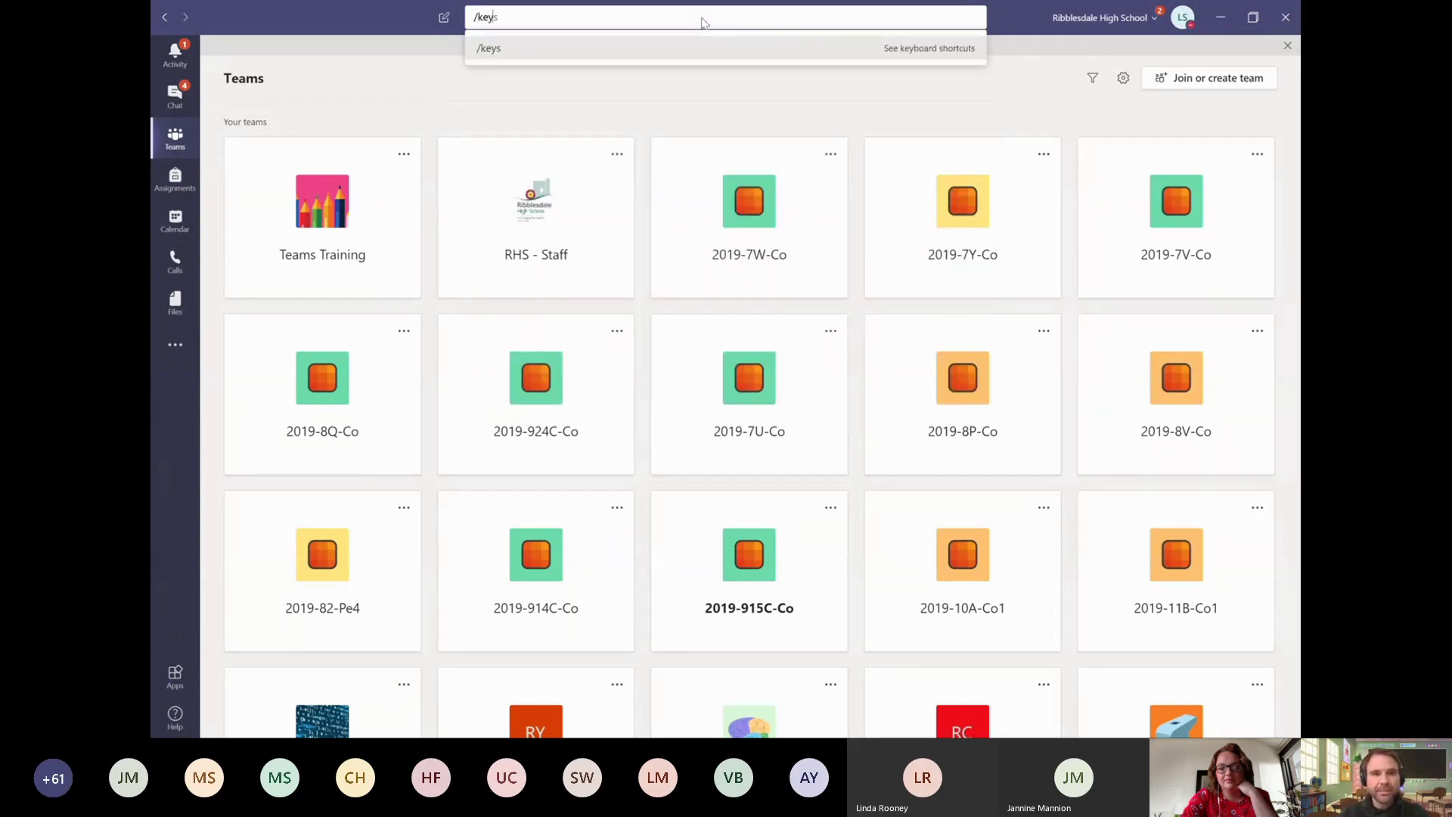
key(Return)
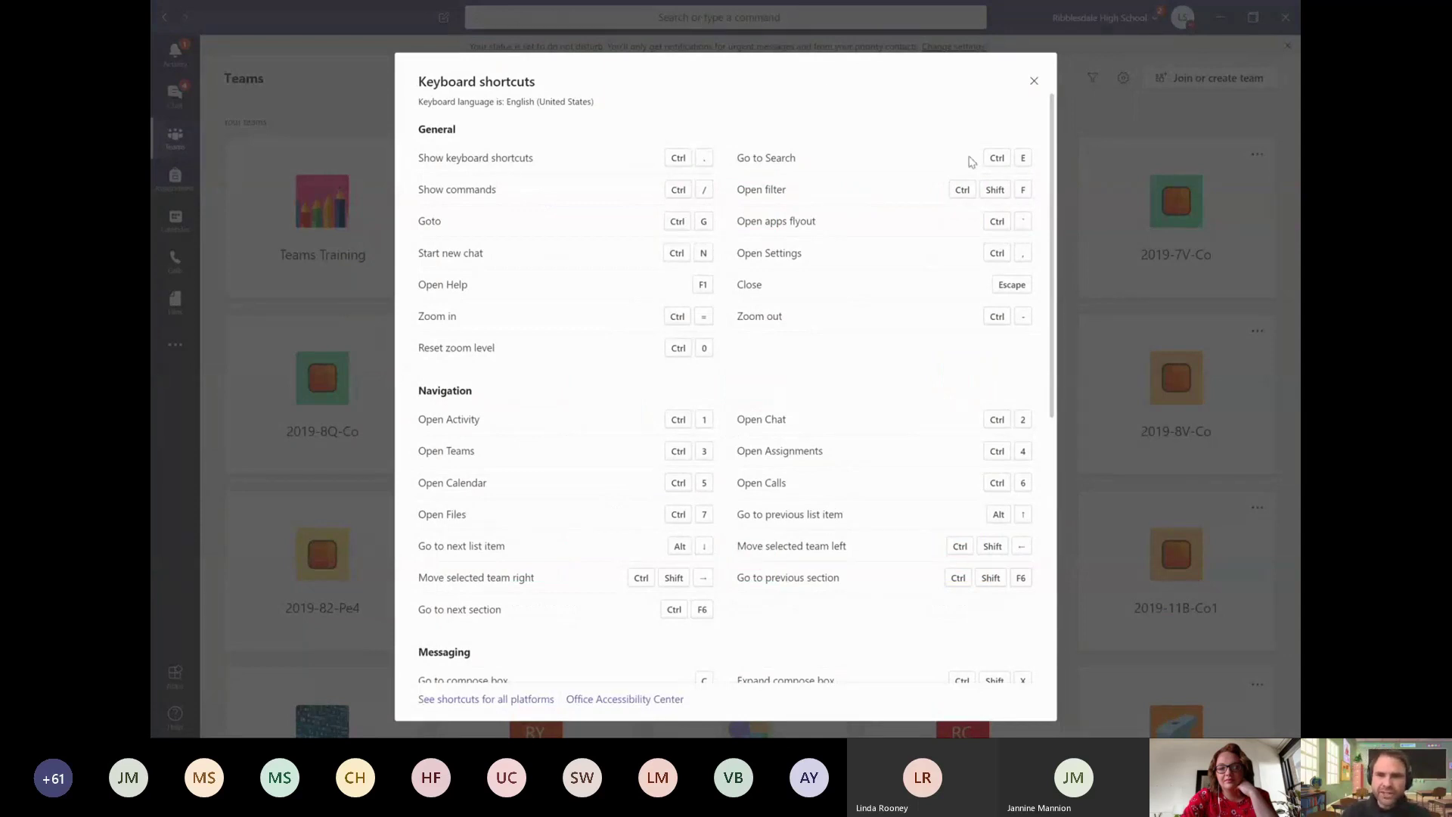
drag(1052, 241, 1046, 415)
scroll(1019, 337, up, 4)
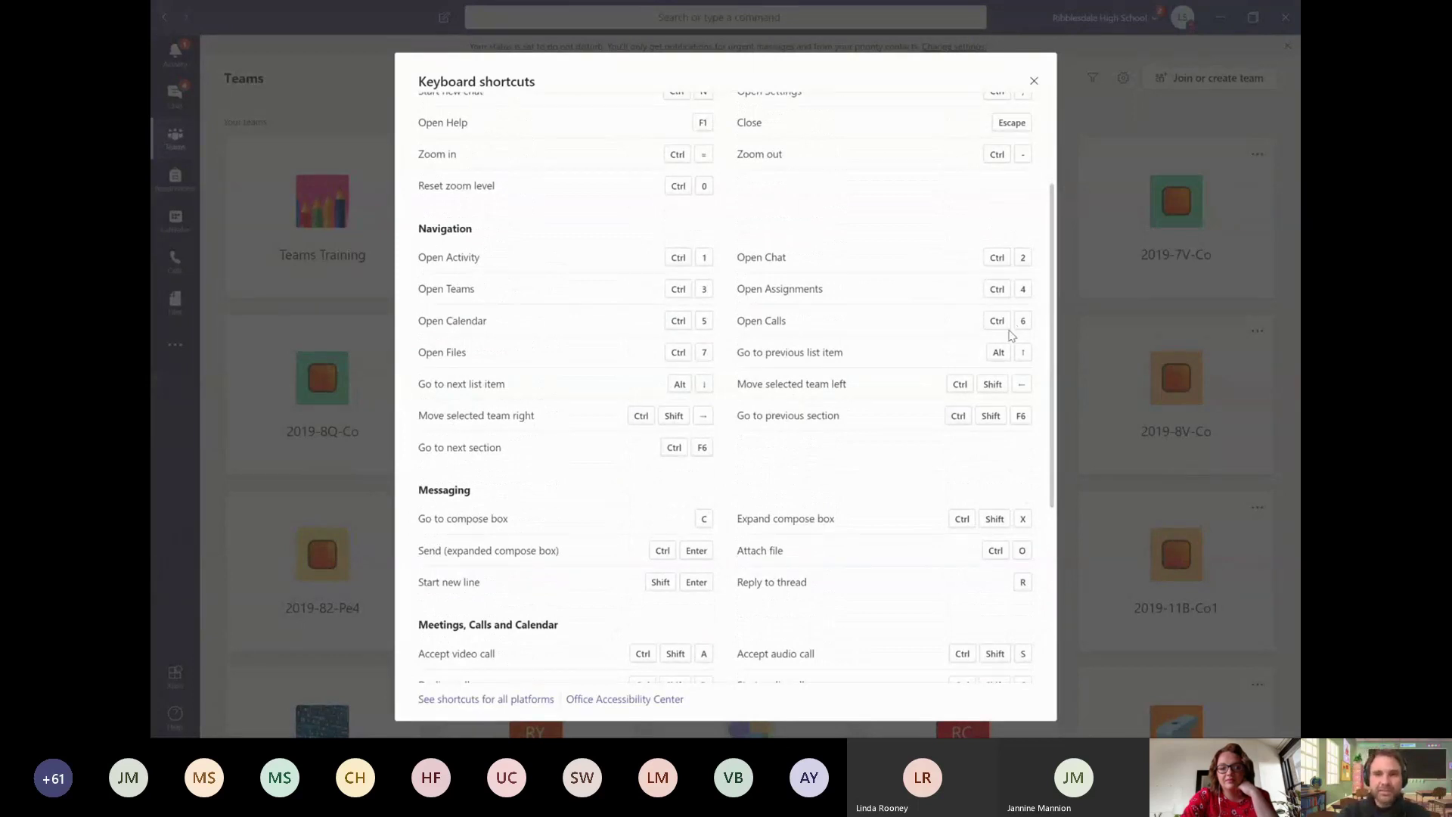
click(1034, 81)
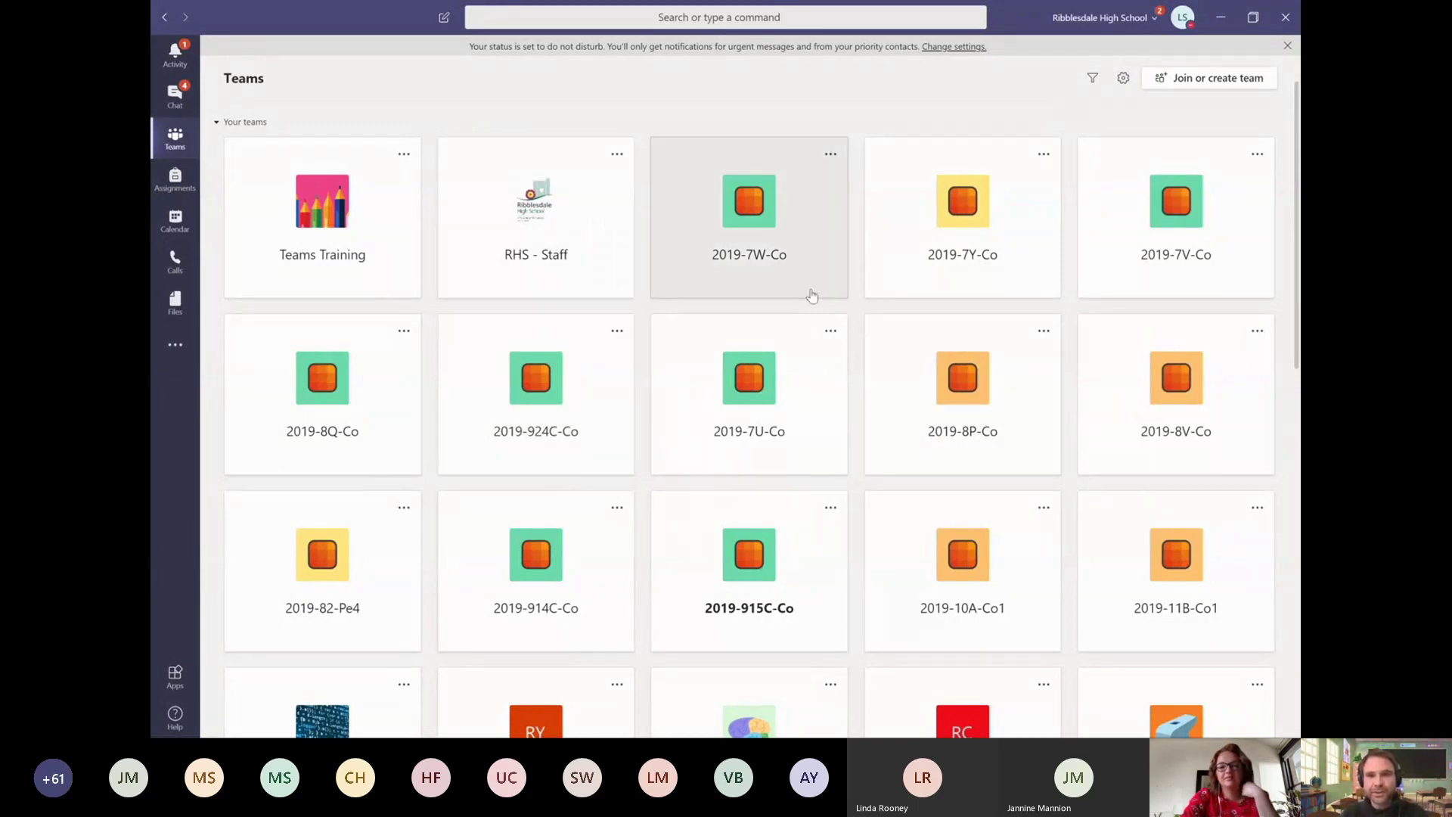
Step: Switch the layout for navigating between teams to List
click(1131, 81)
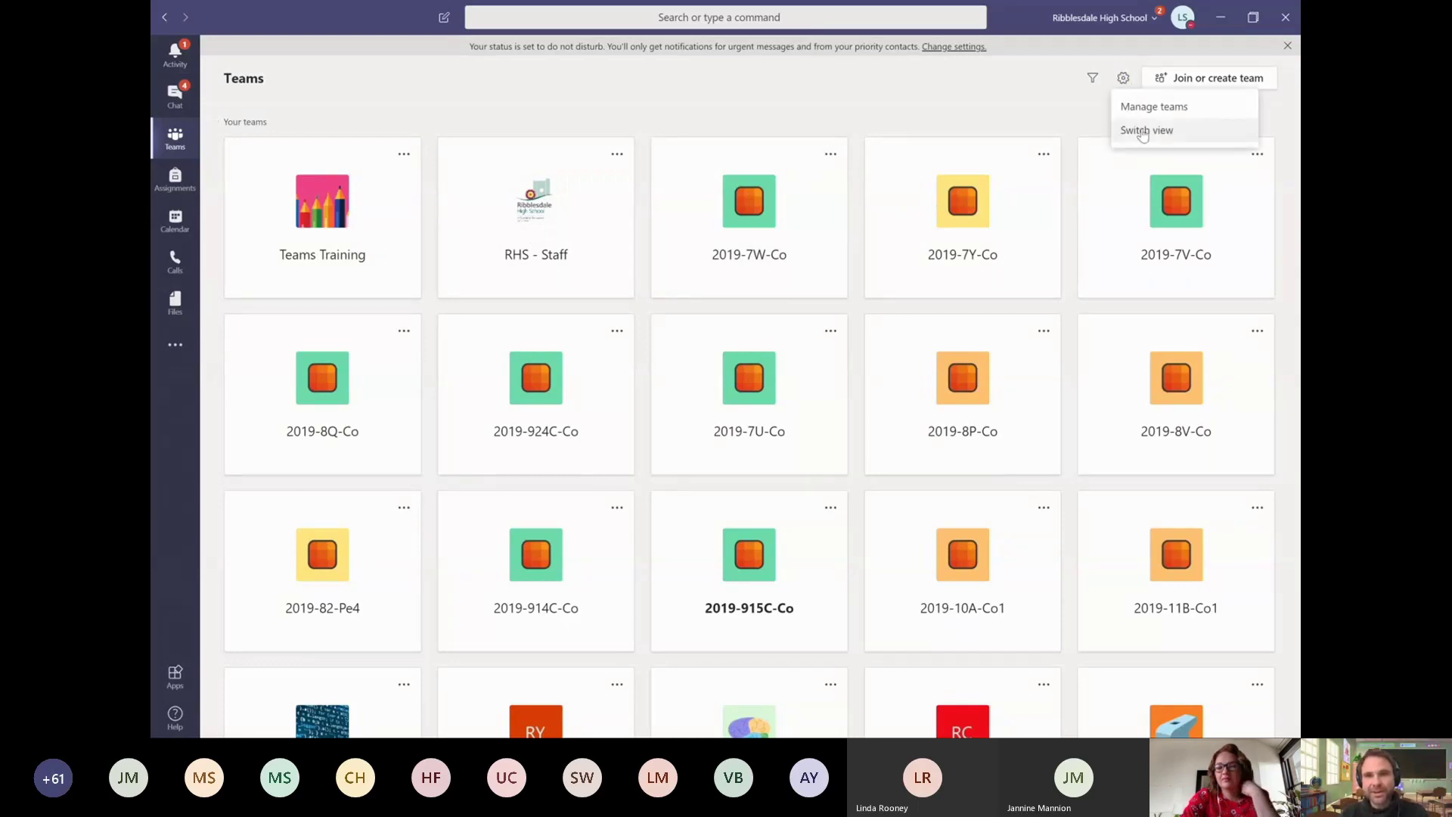
click(1143, 131)
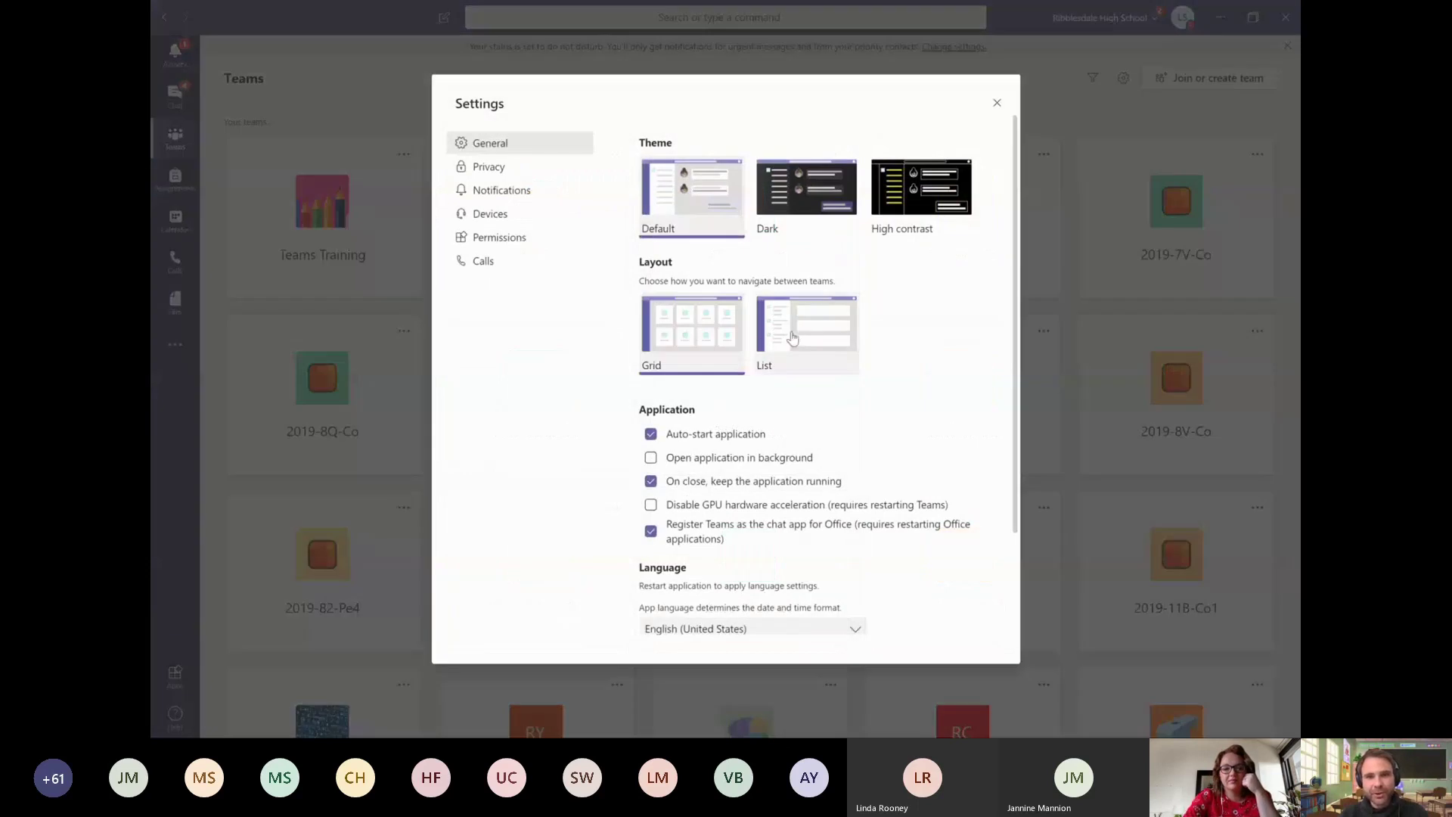
click(792, 338)
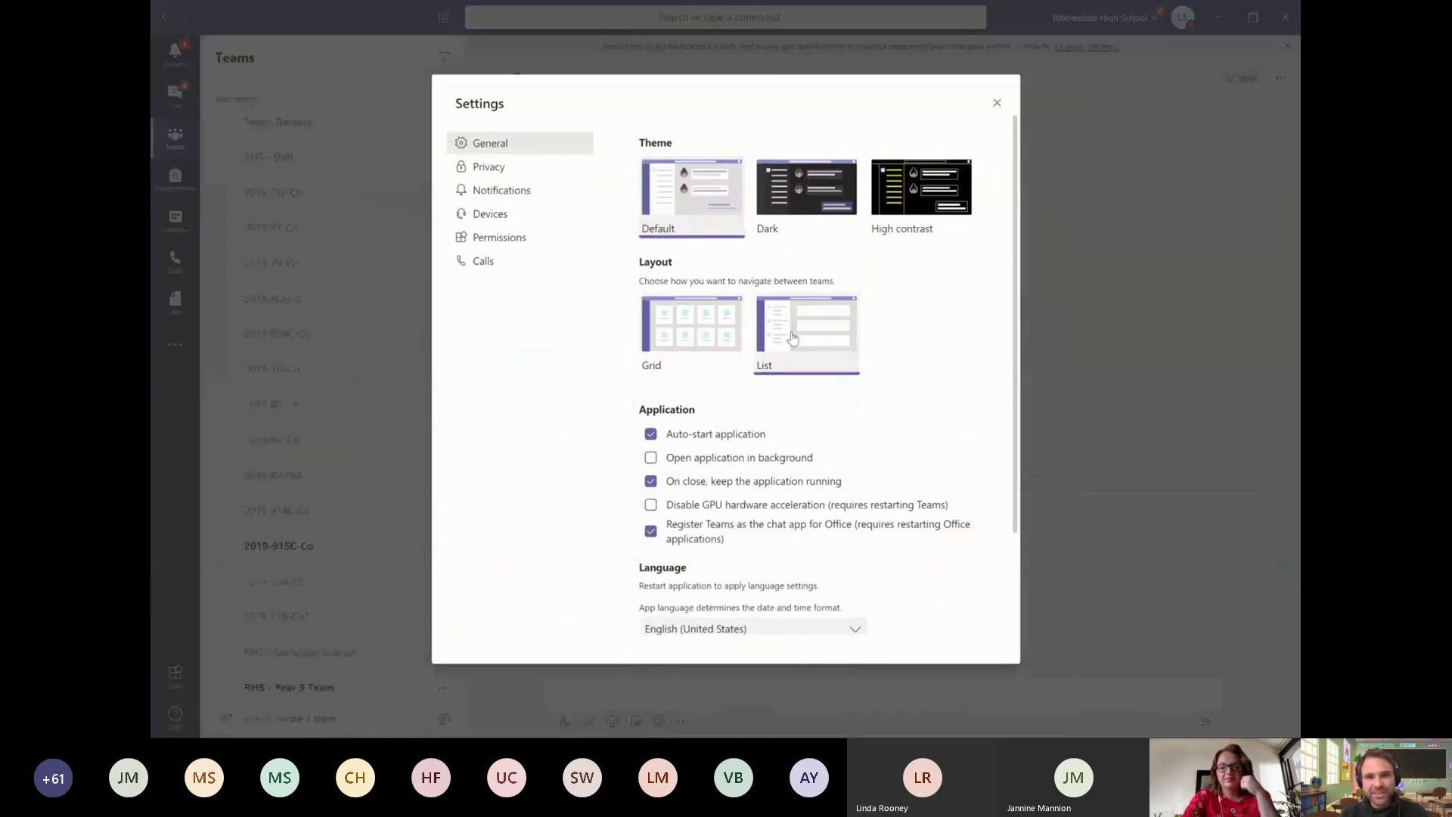
click(996, 106)
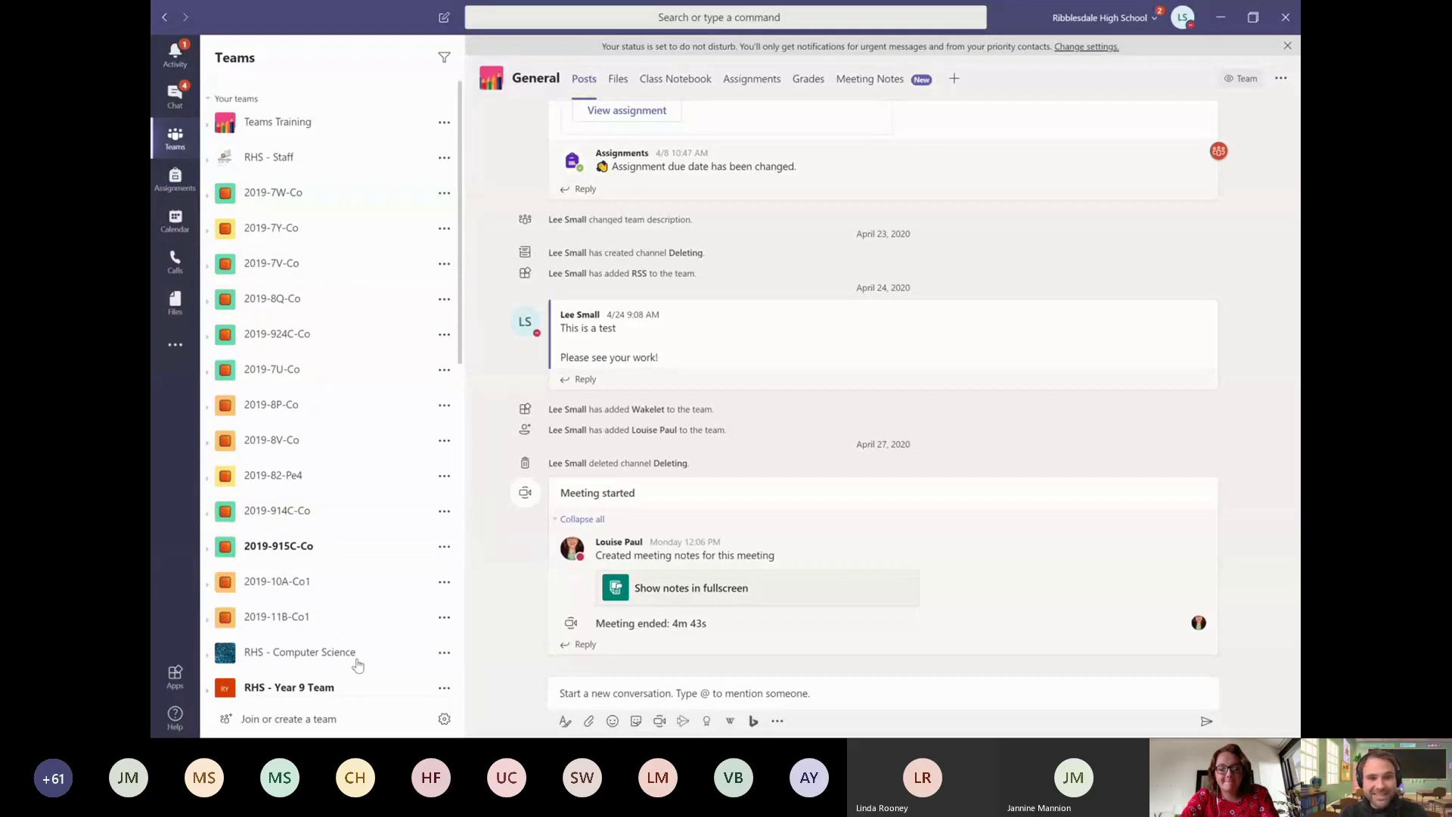
Step: Switch the teams layout back to Grid
click(444, 720)
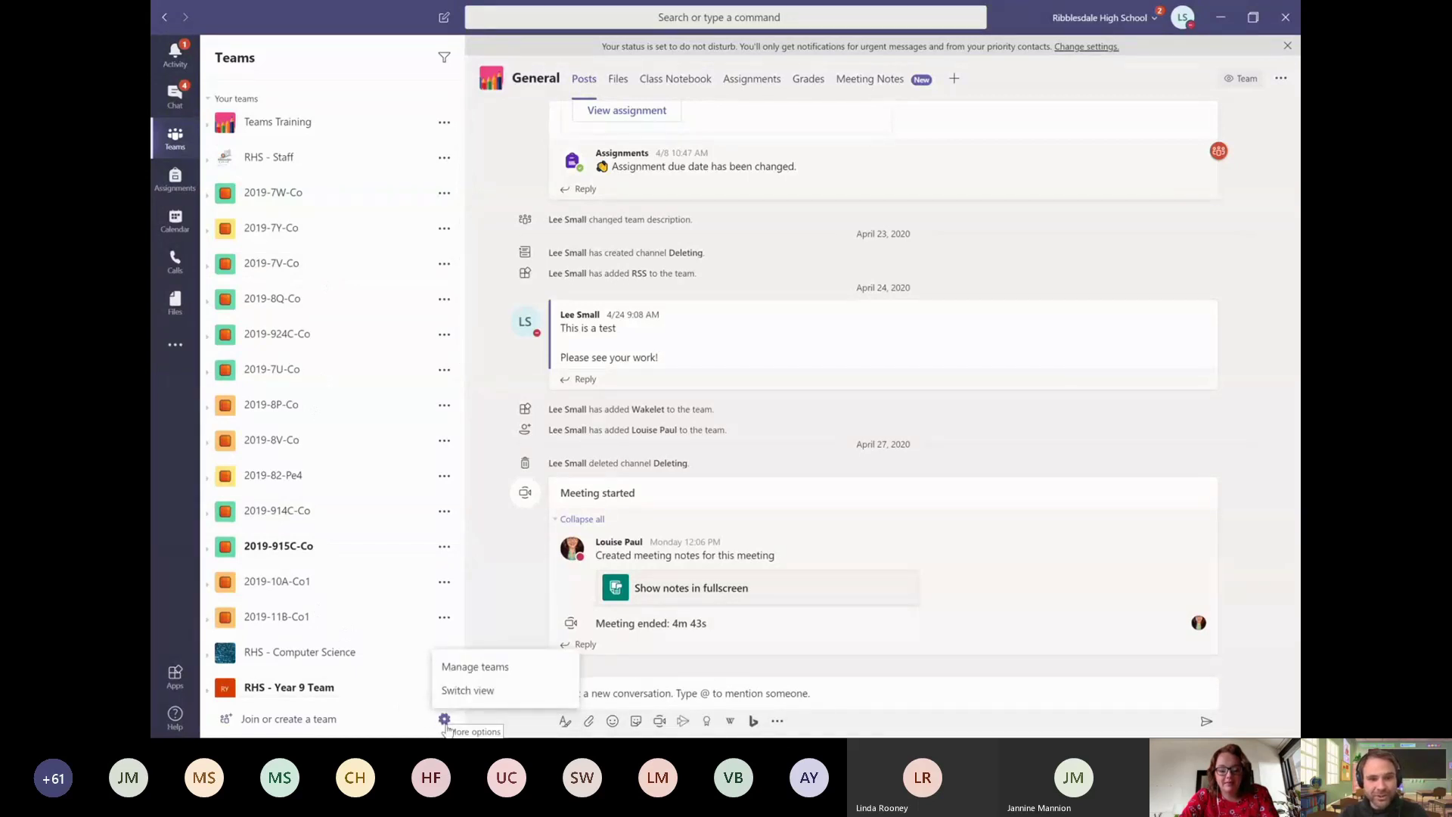
click(492, 694)
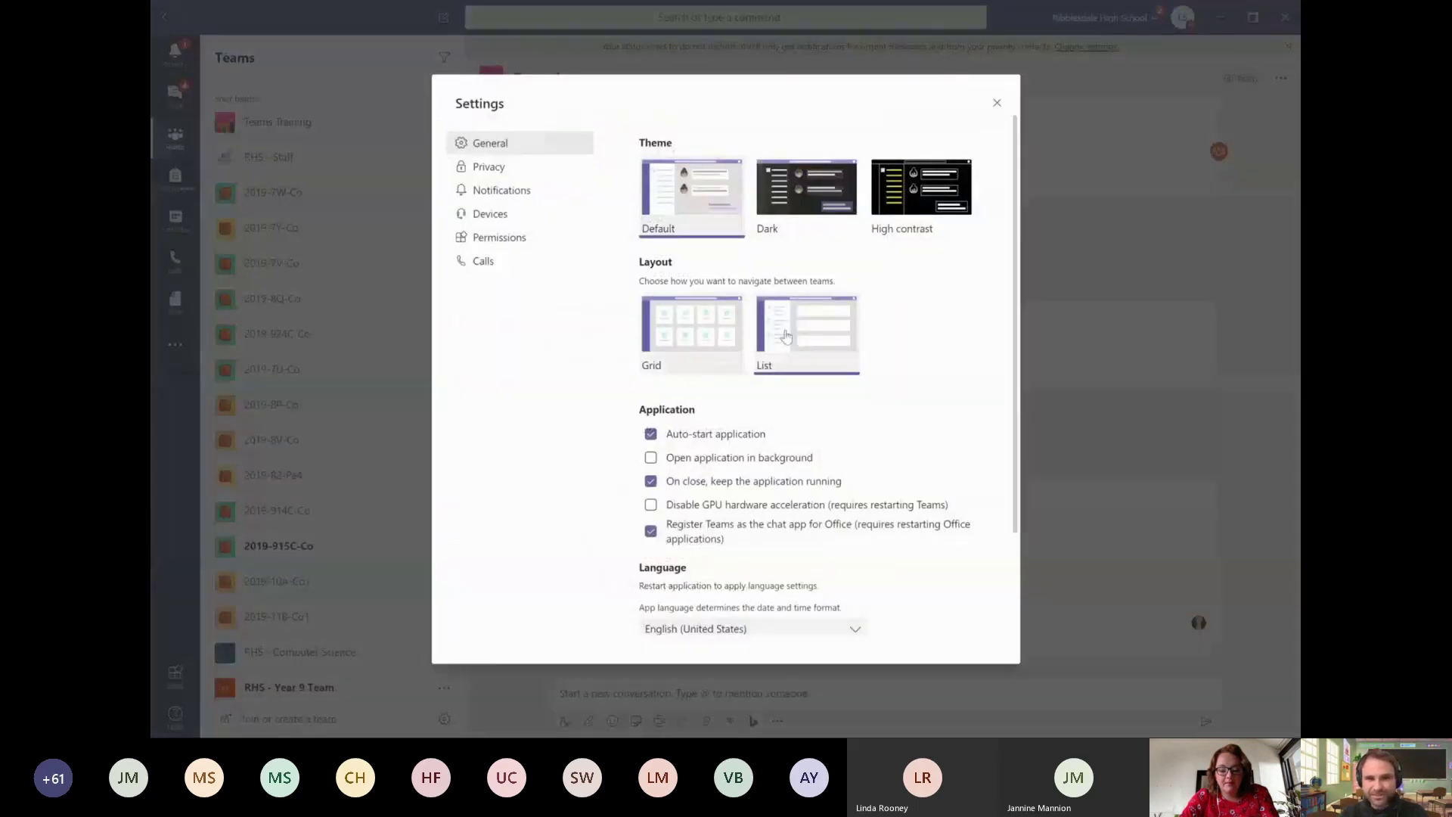
click(704, 341)
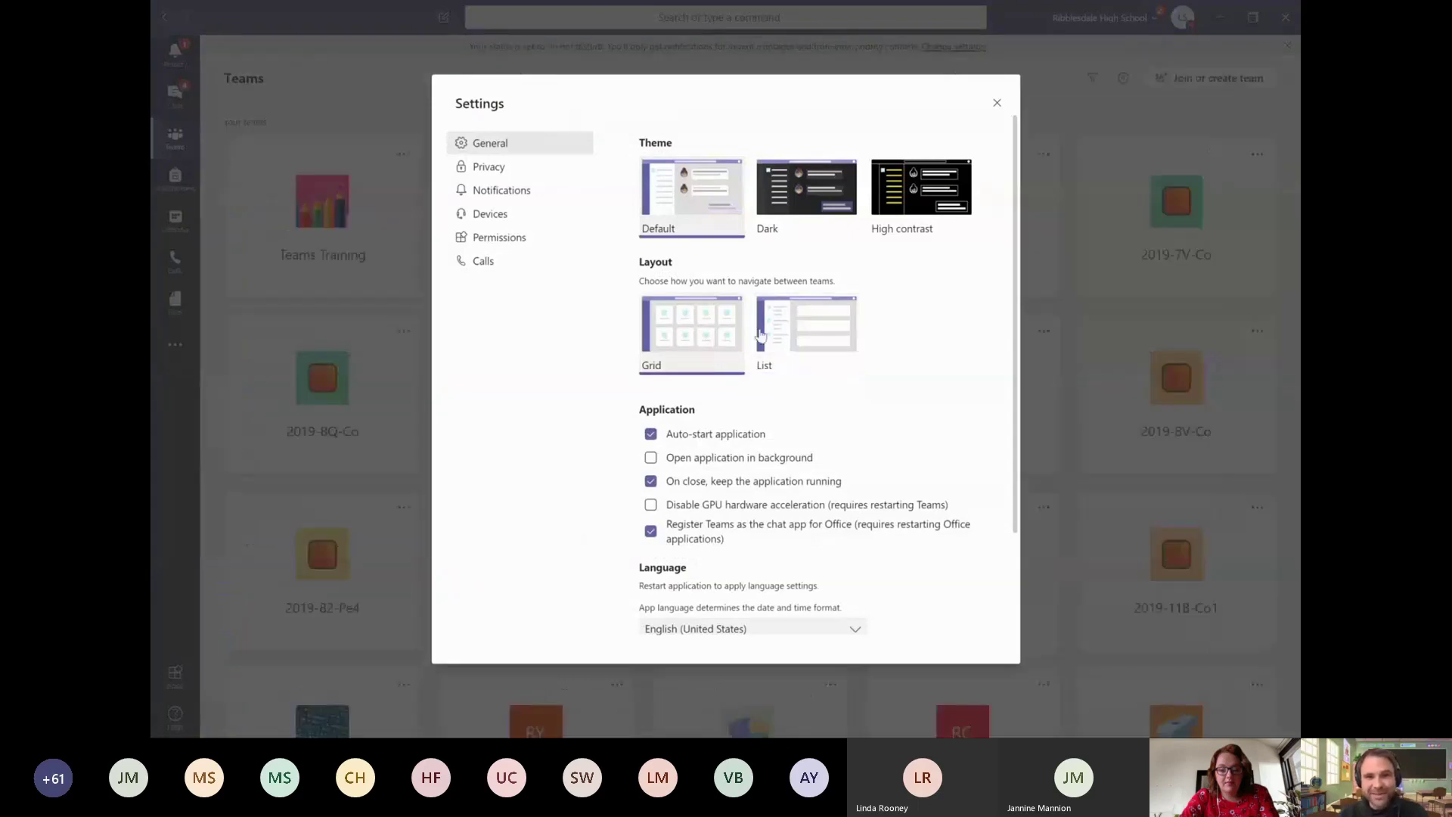
click(998, 103)
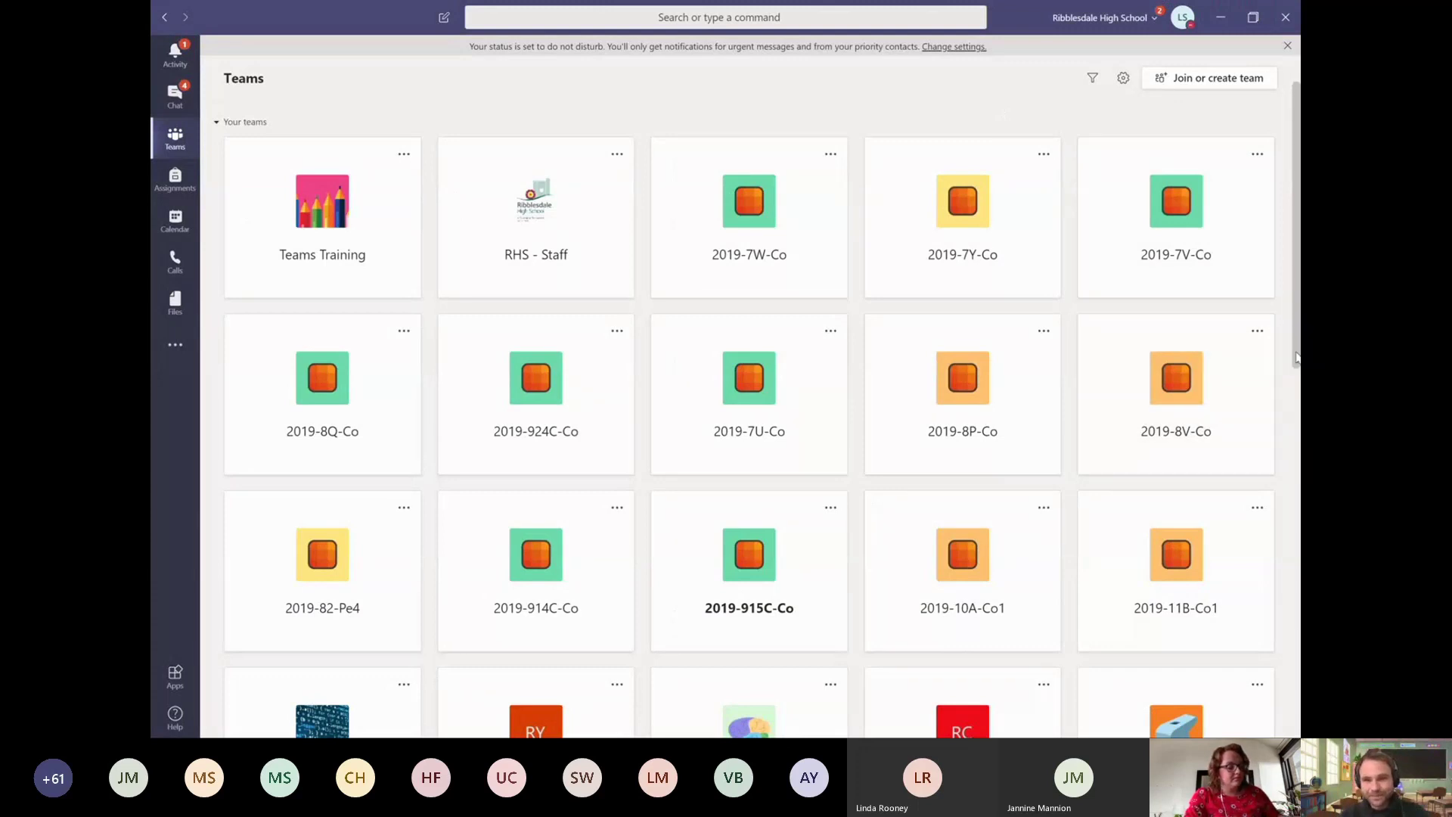
Step: Open the RHS - Webinairs team and change its class avatar to the waterfall picture
scroll(1289, 424, down, 3)
scroll(1286, 487, down, 7)
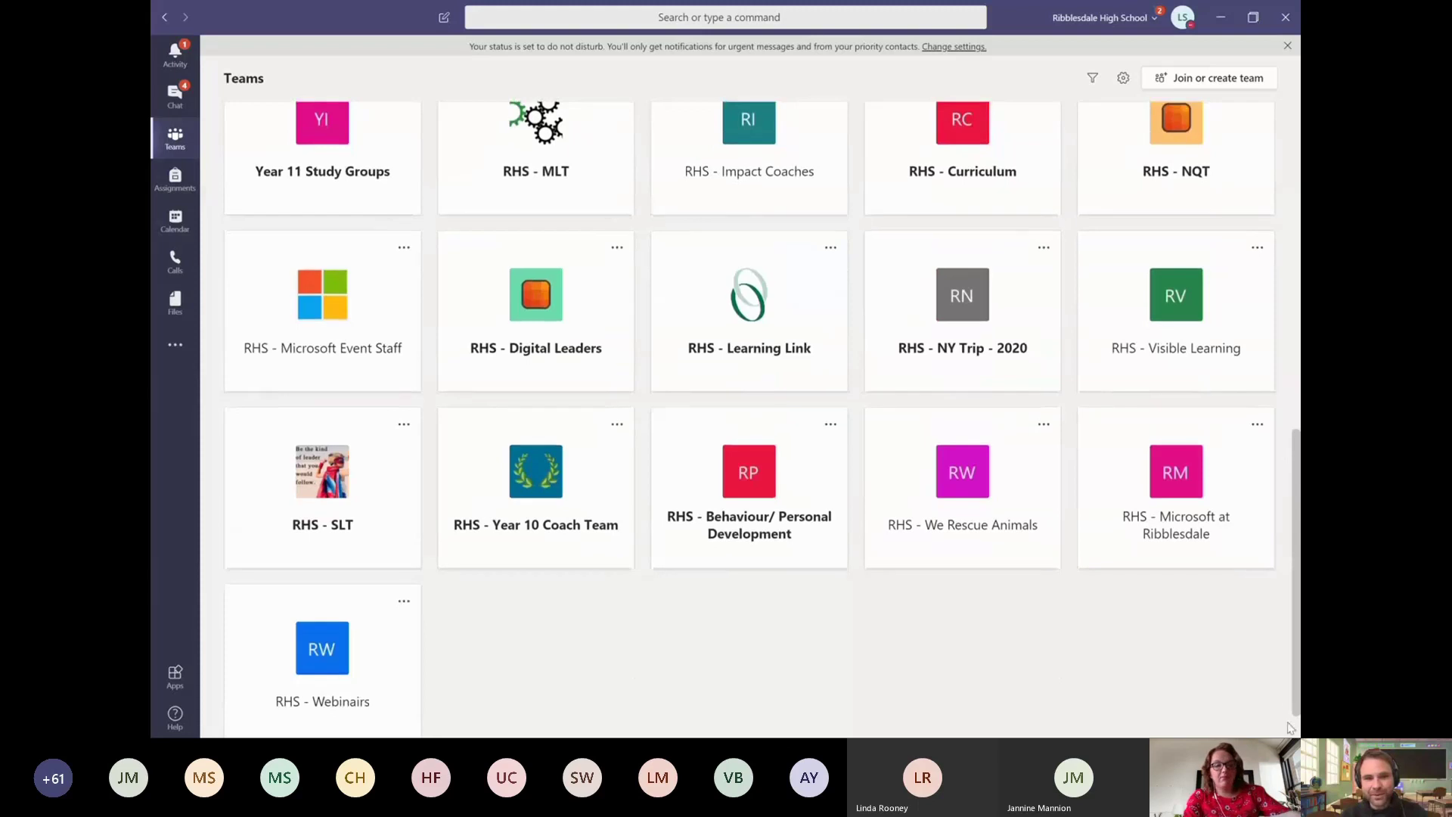
scroll(1289, 704, down, 1)
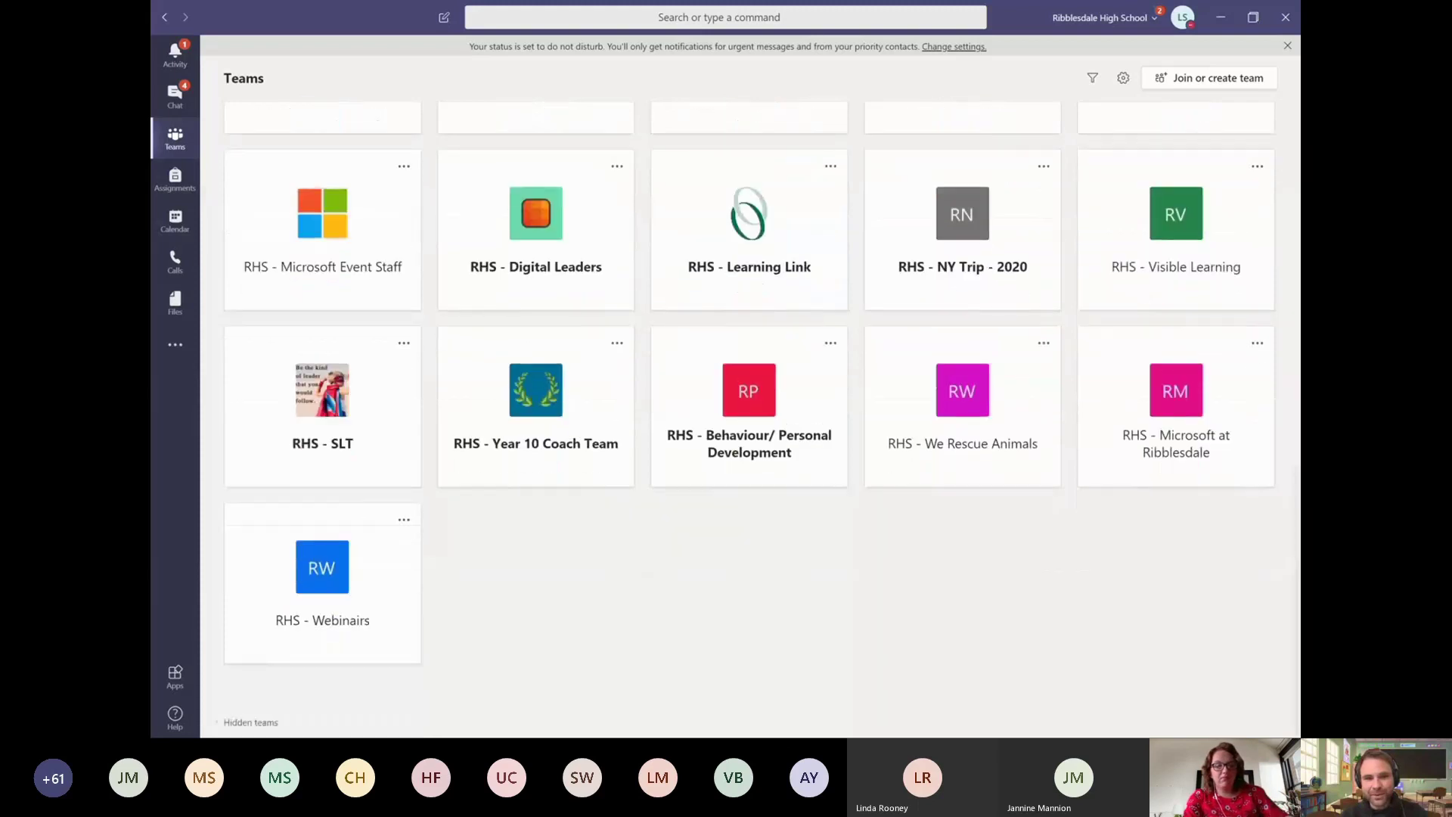
click(316, 604)
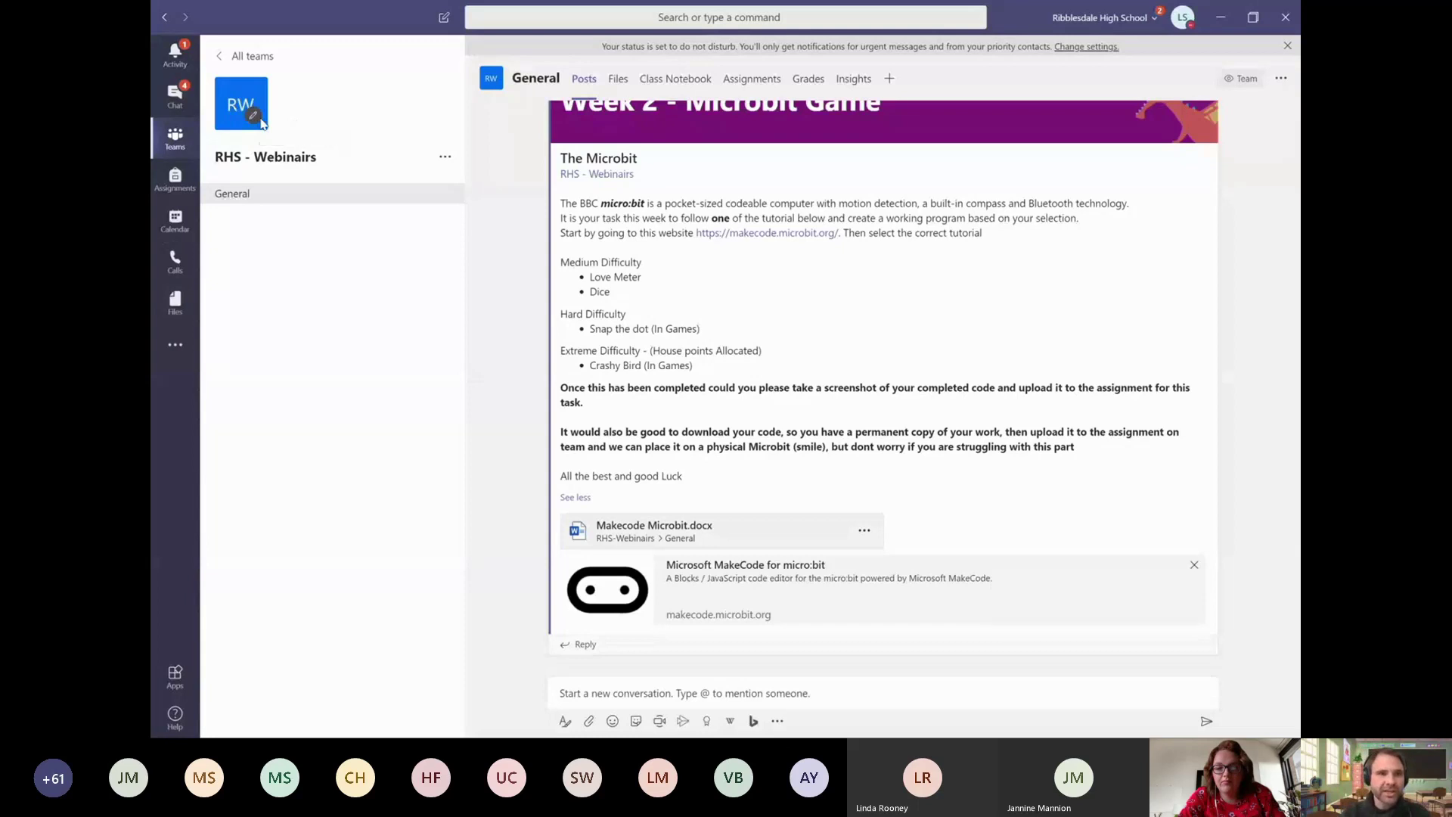
click(259, 121)
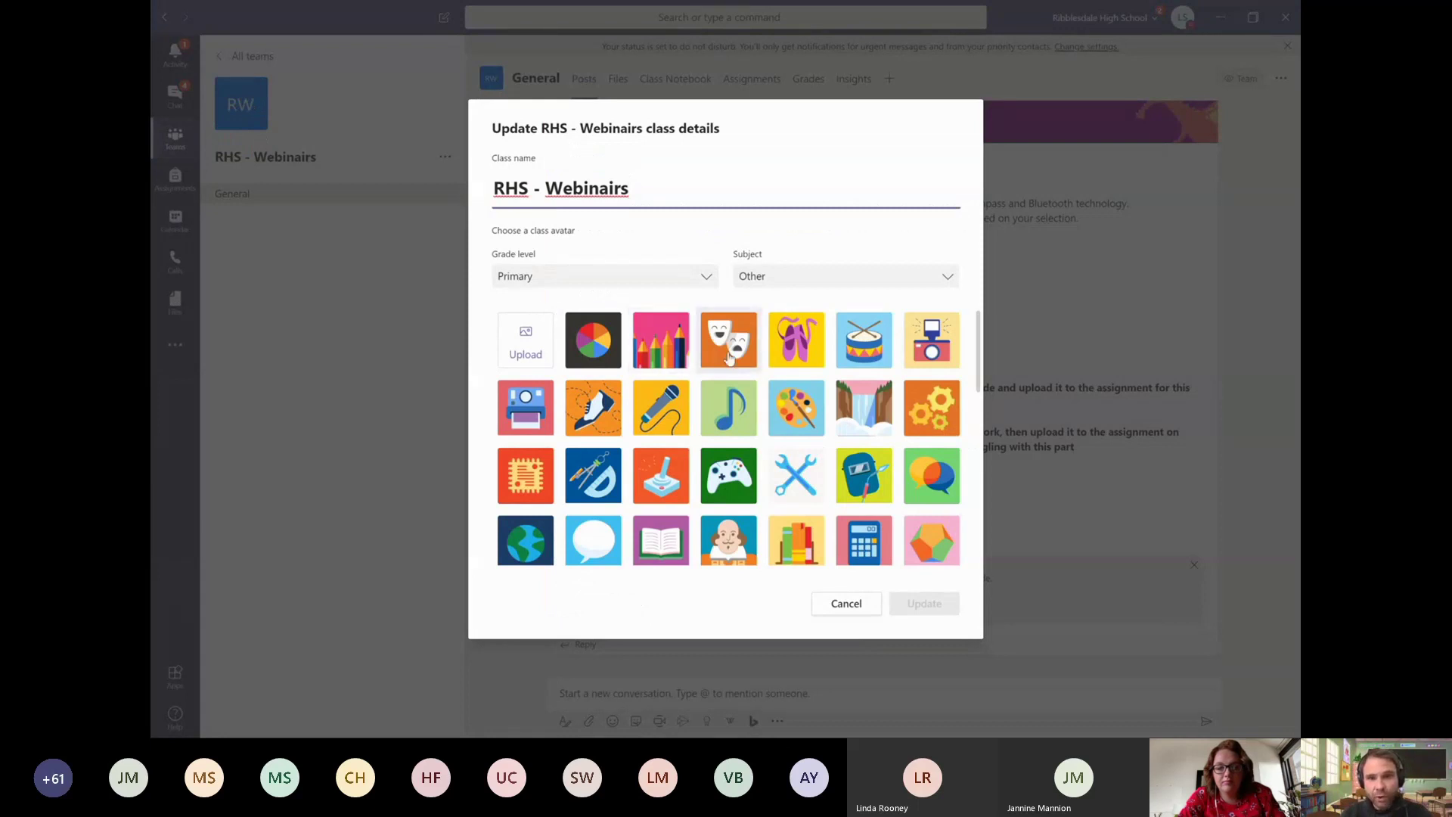
click(885, 417)
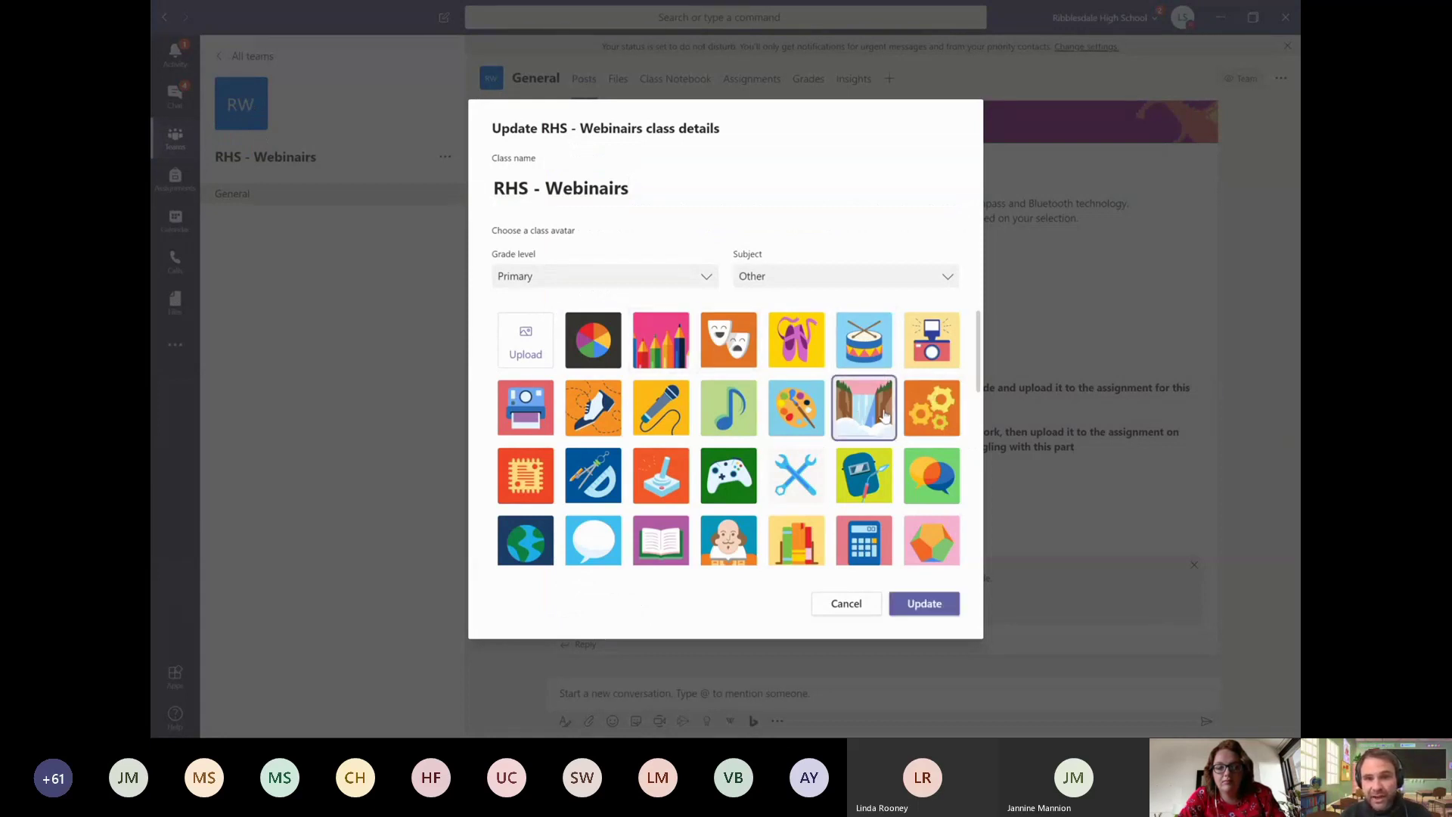
click(924, 604)
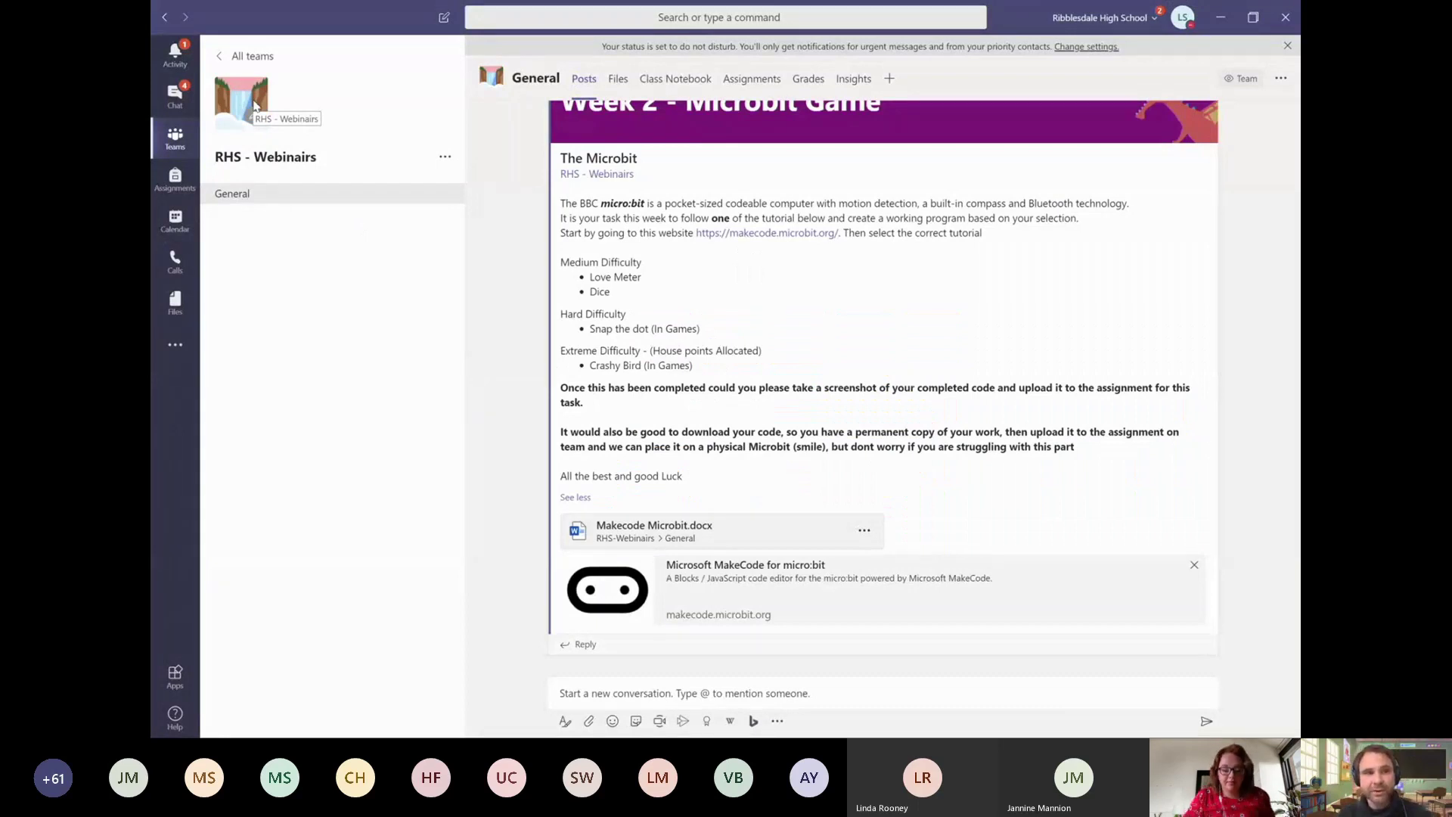
Step: Check the RHS - Webinairs tile in the overview of all teams, and reopen that team
click(248, 61)
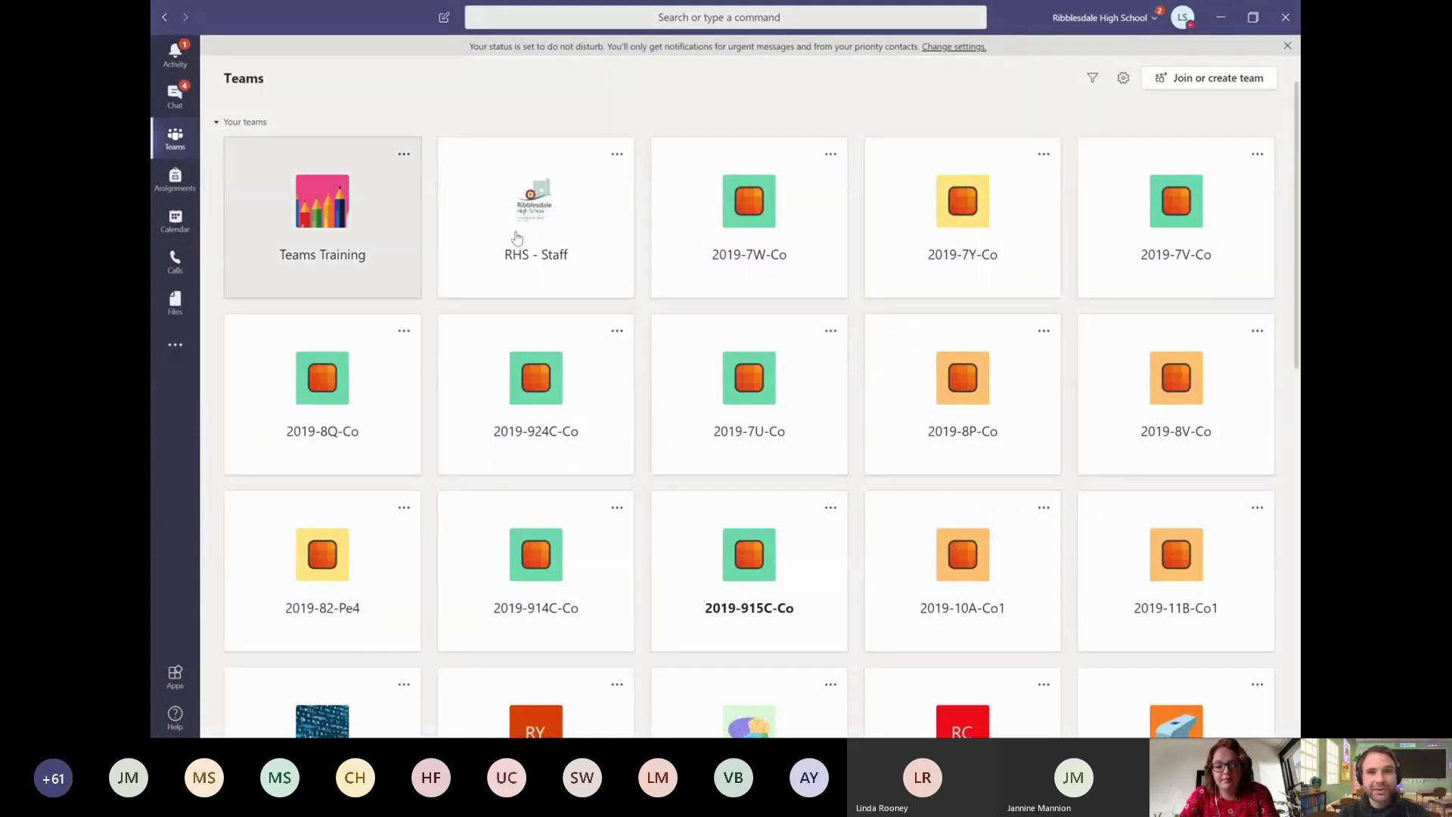
drag(1298, 336, 1272, 711)
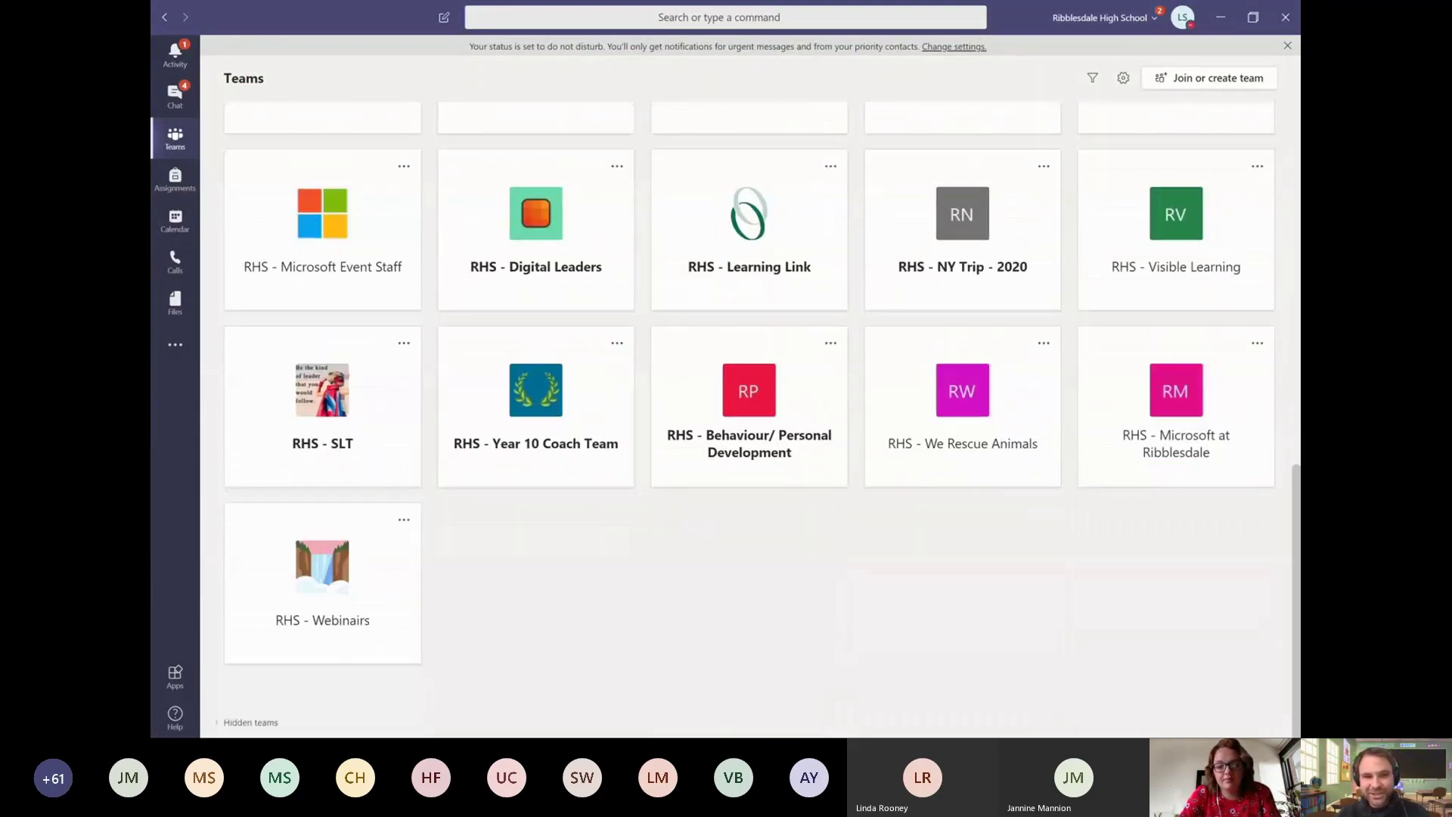
click(357, 584)
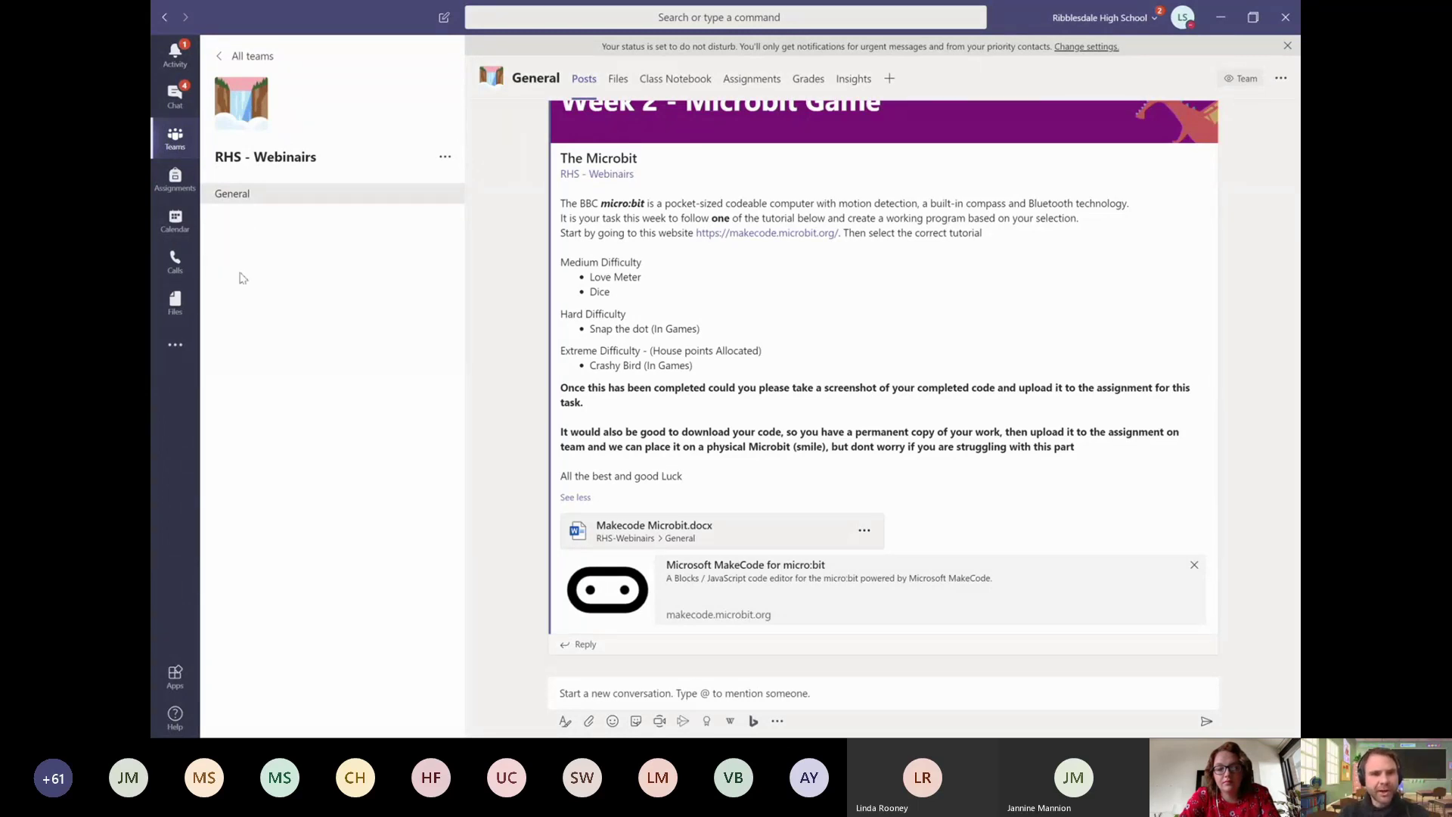
Step: Add a channel named KS4 to the RHS - Webinairs team with Standard privacy, accessible to everyone on the team
click(447, 159)
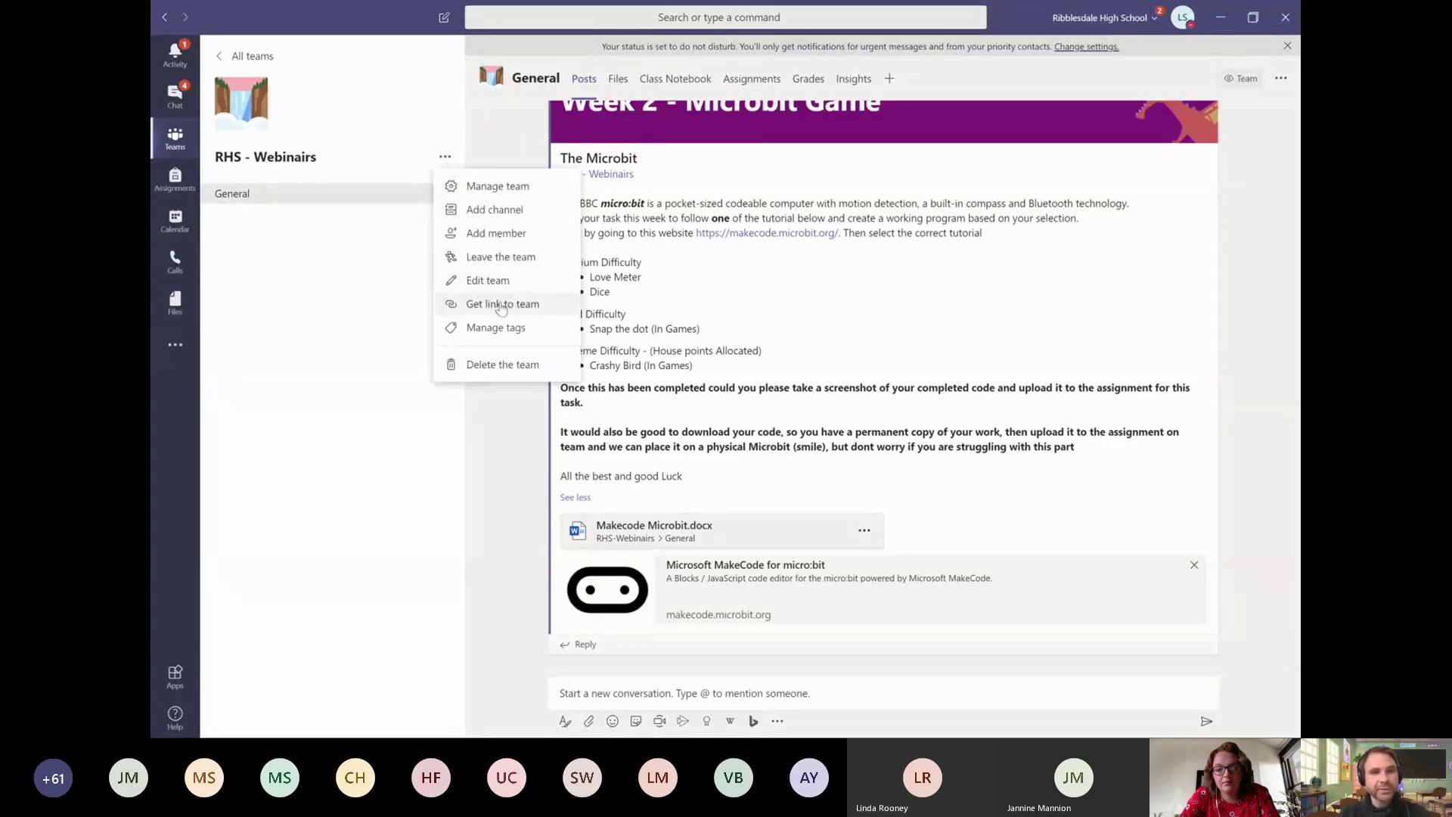
click(514, 212)
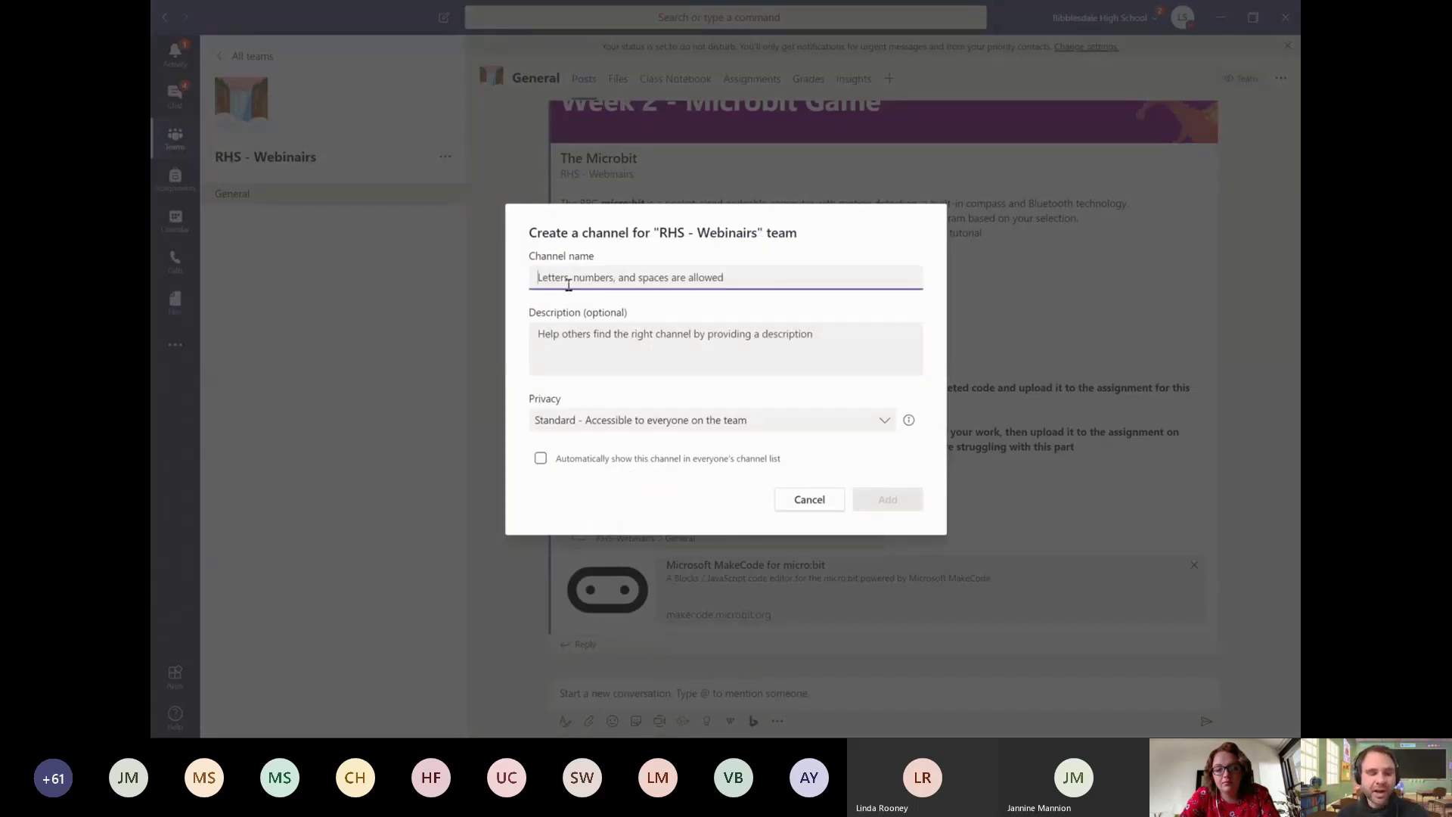
text(K)
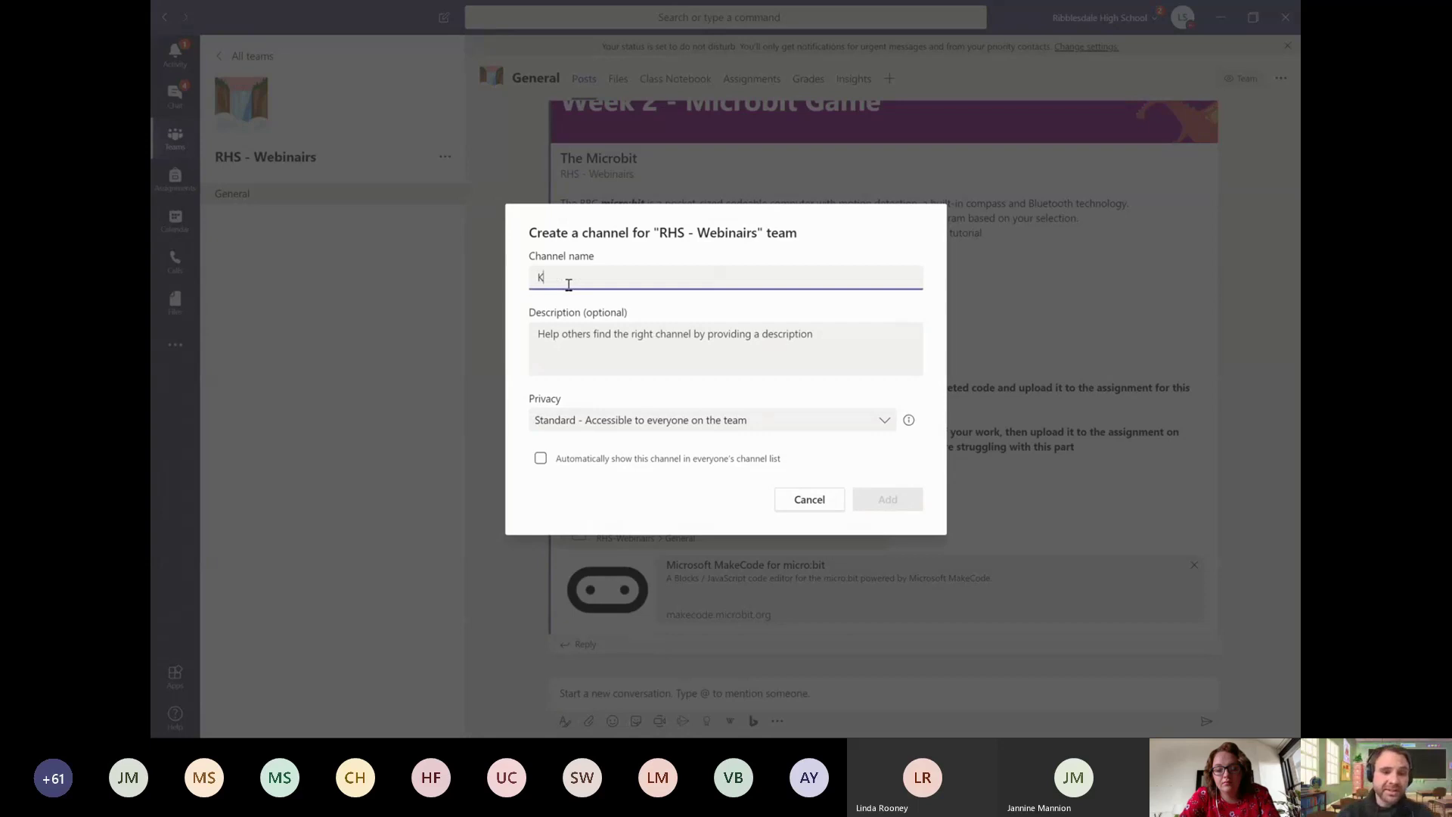
text(S4)
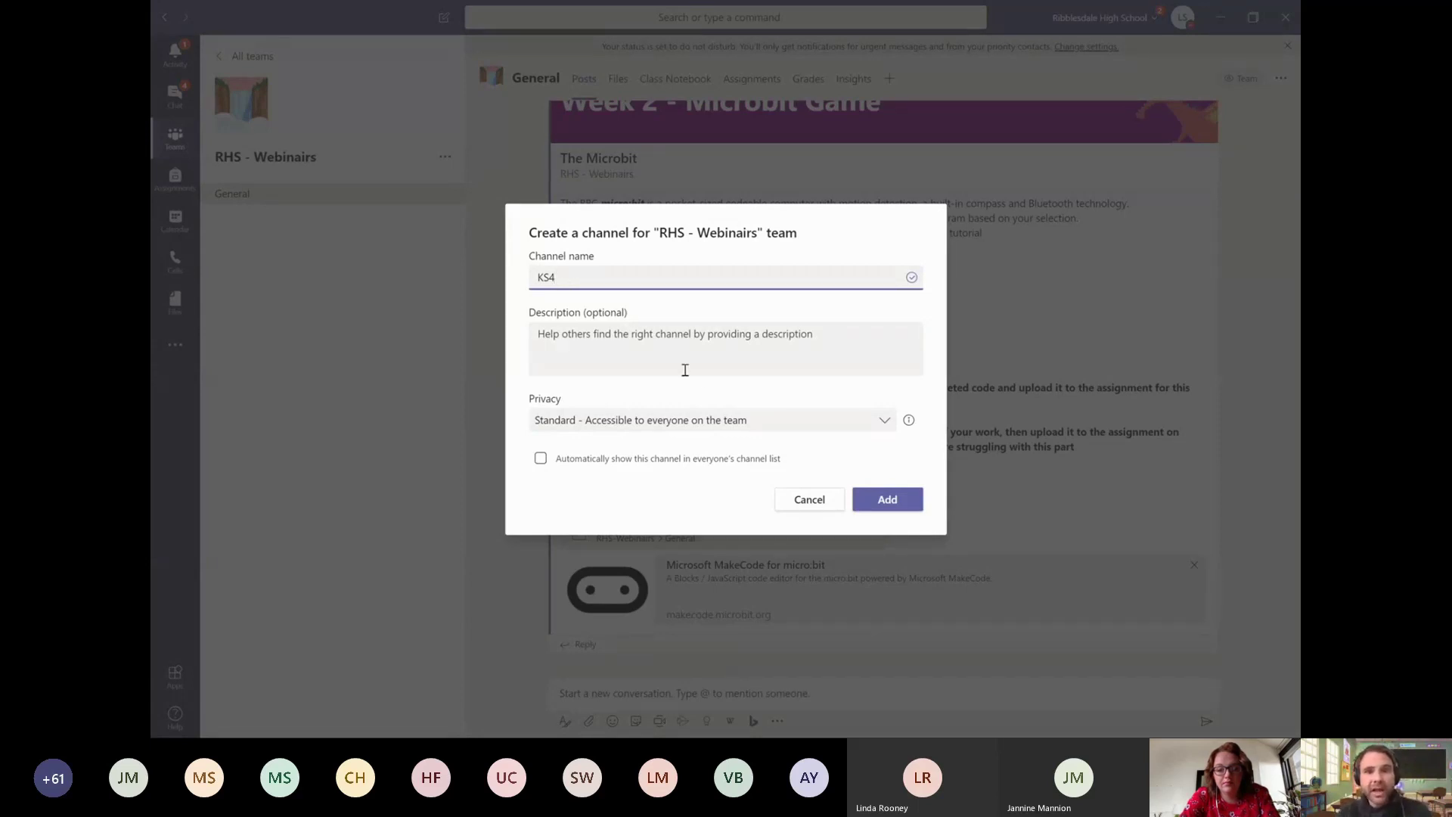
double_click(563, 281)
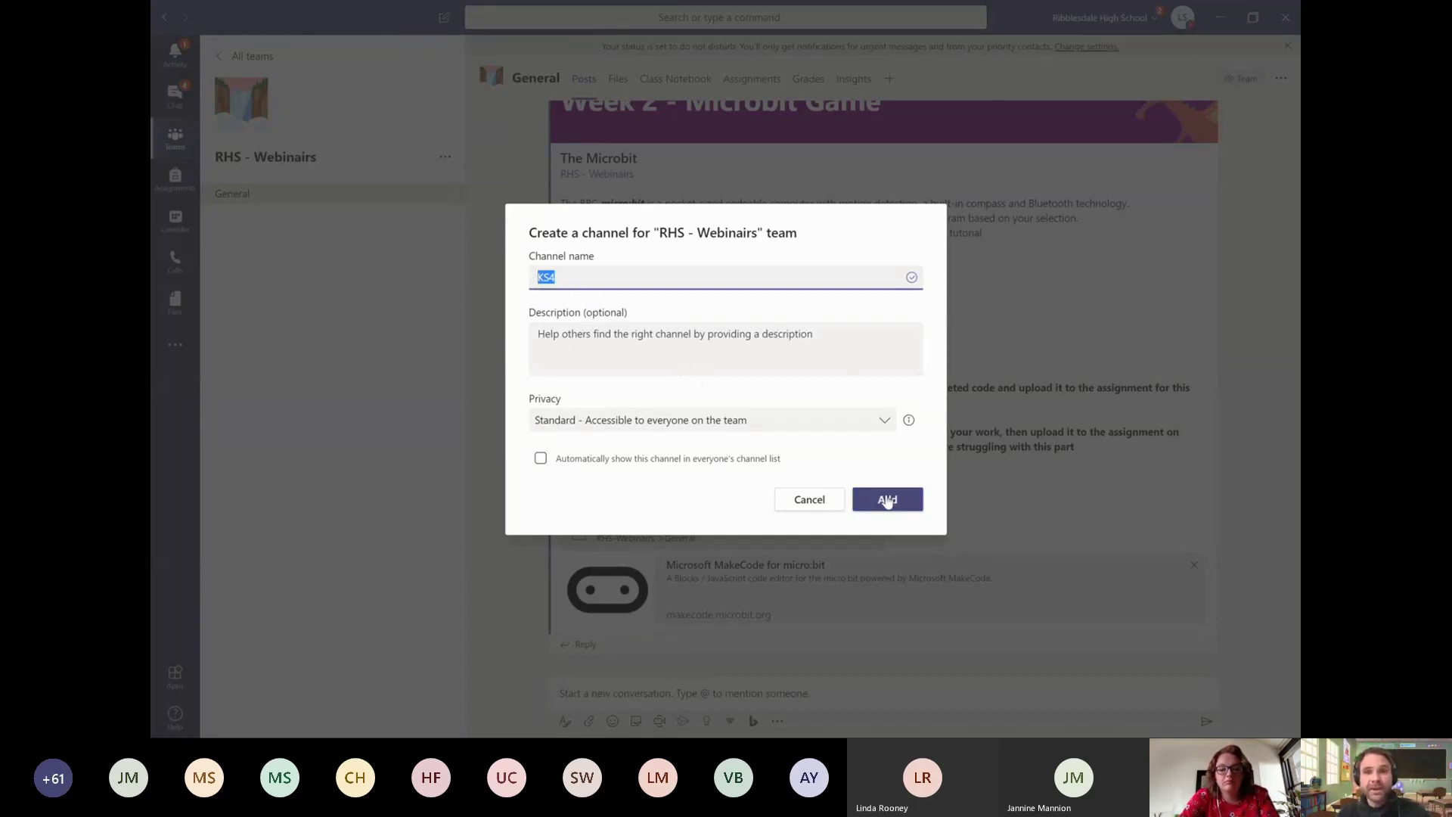
click(884, 421)
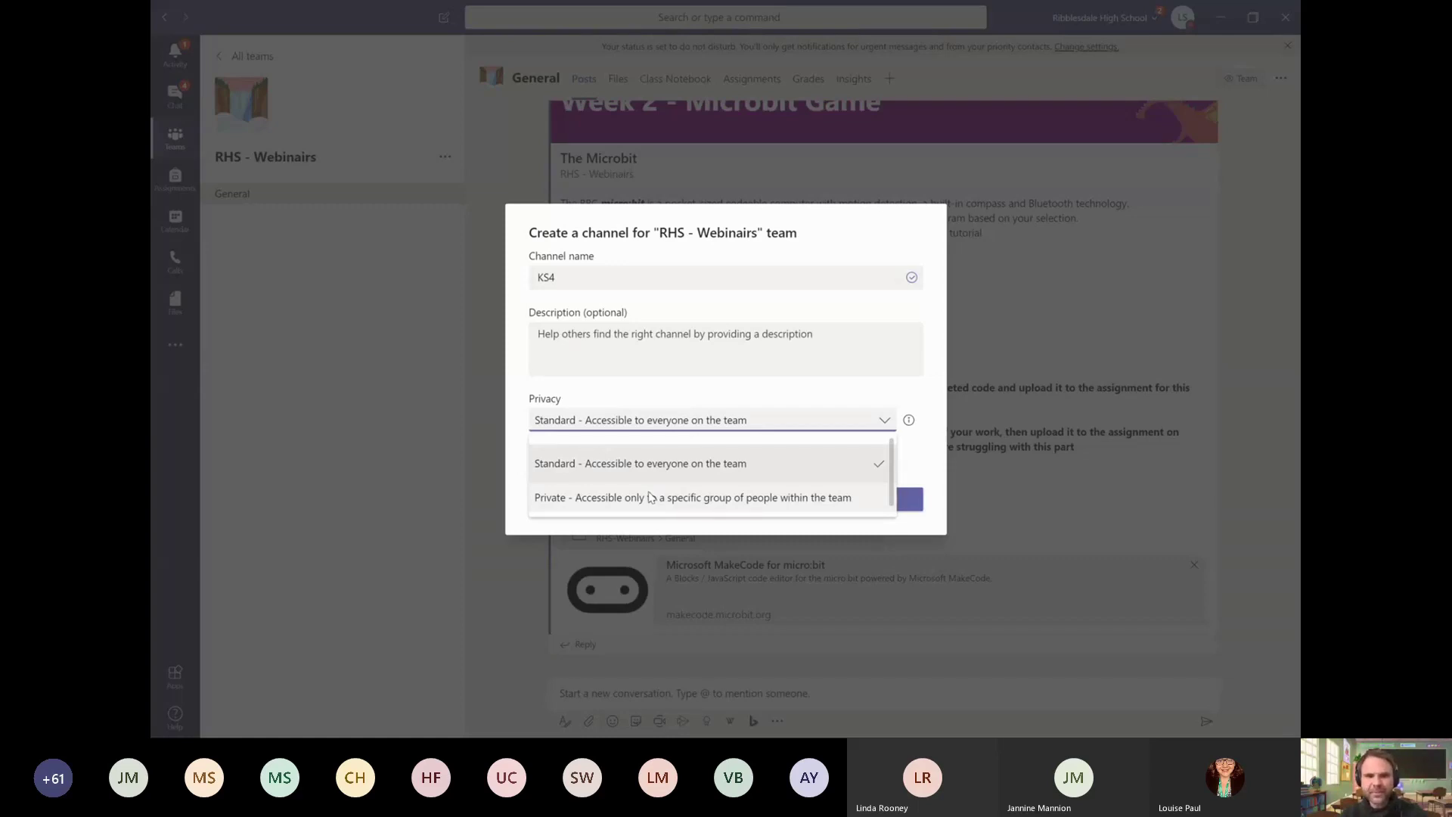
click(682, 466)
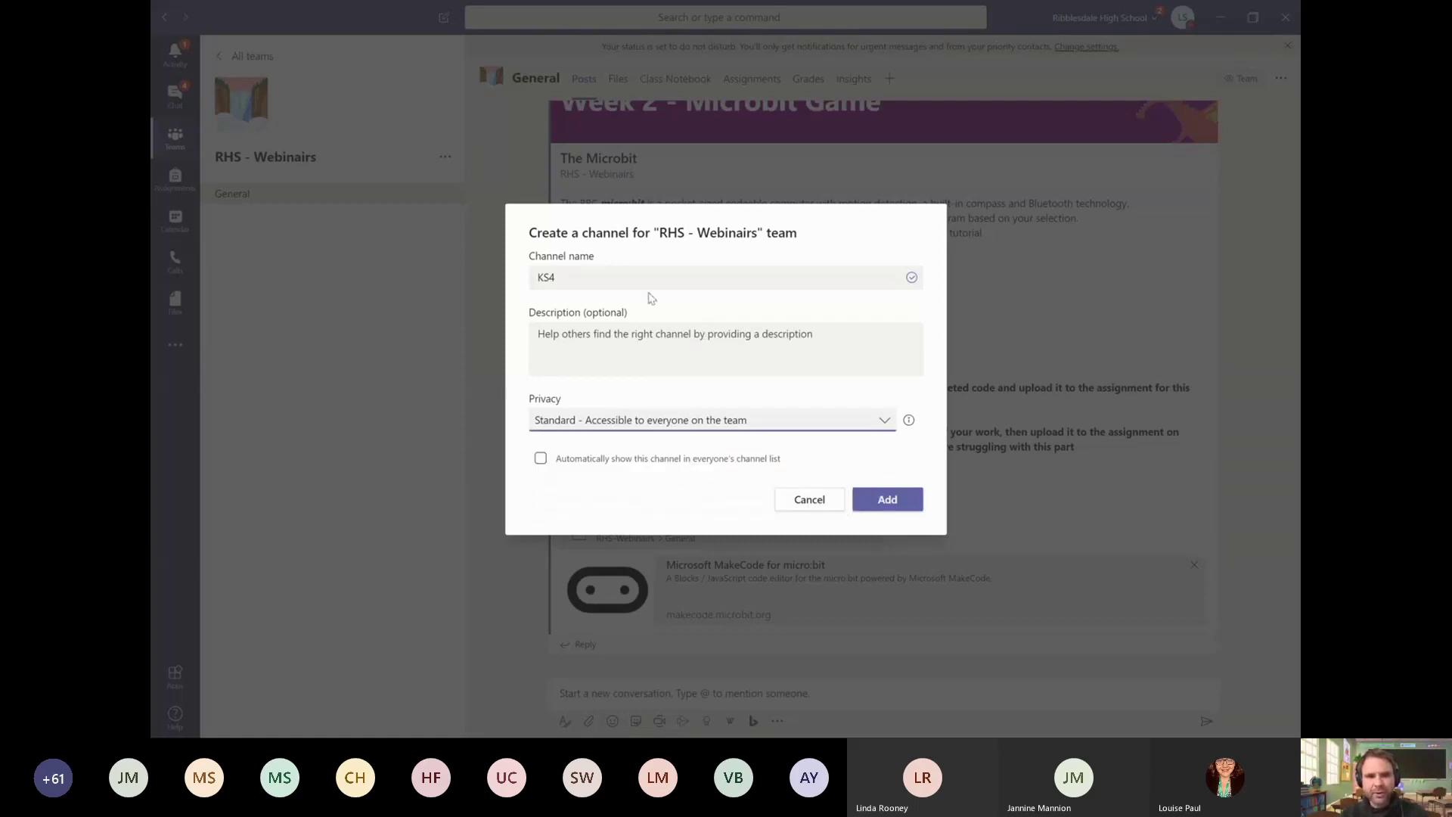
click(890, 501)
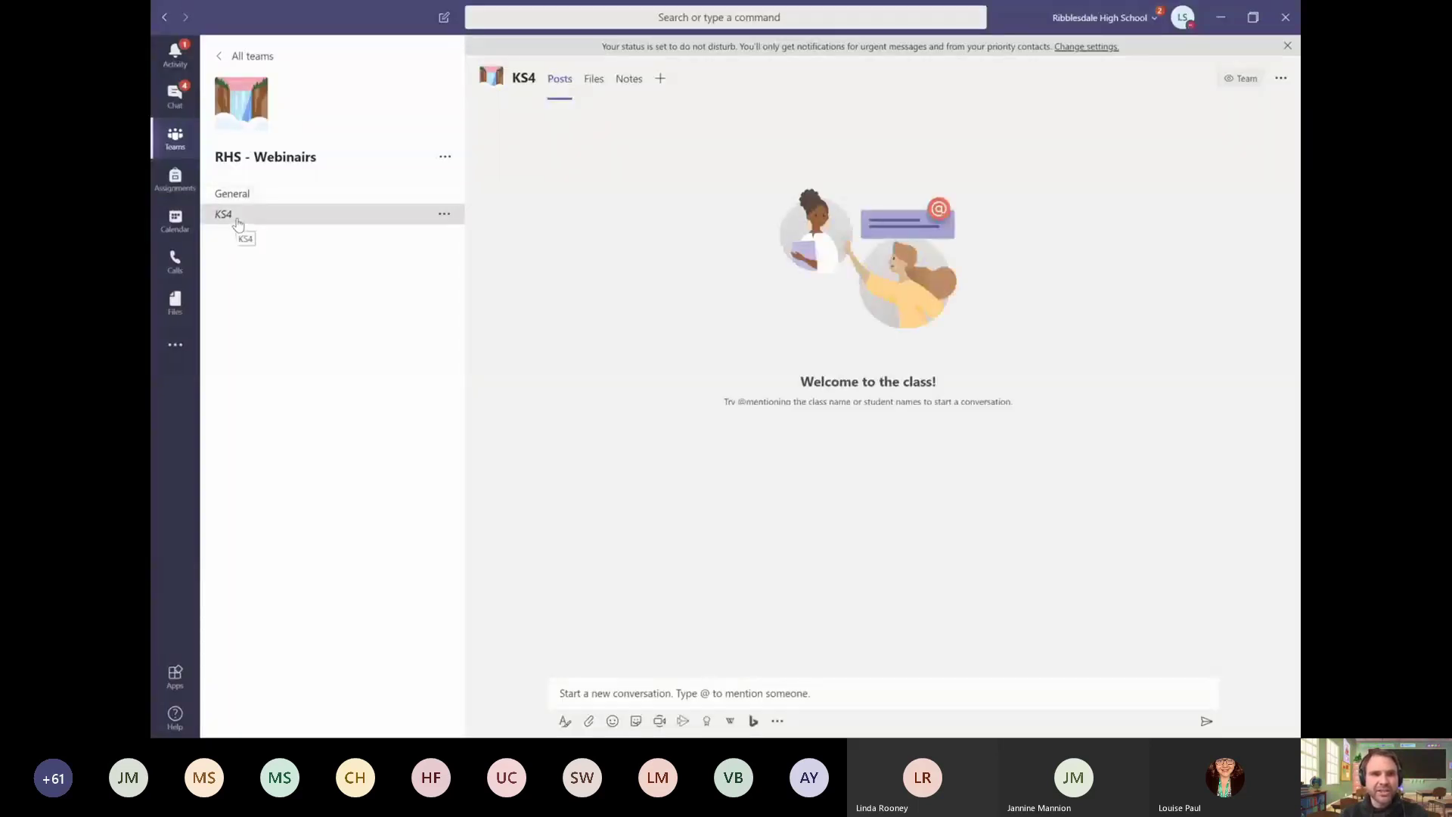
Step: Create a channel named KS3 in the RHS - Webinairs team with Private privacy, accessible only to a specific group within the team
click(444, 157)
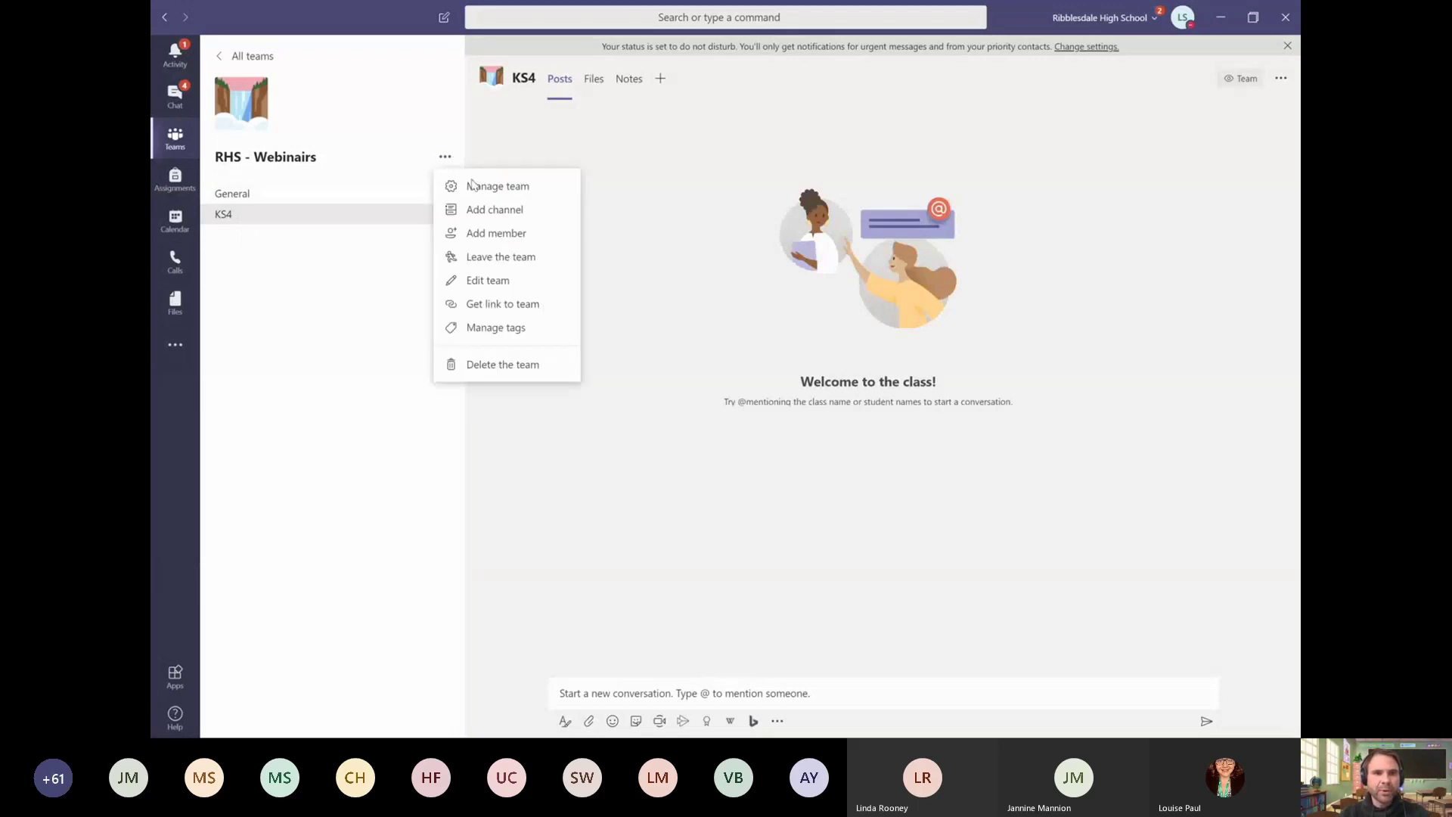
click(507, 209)
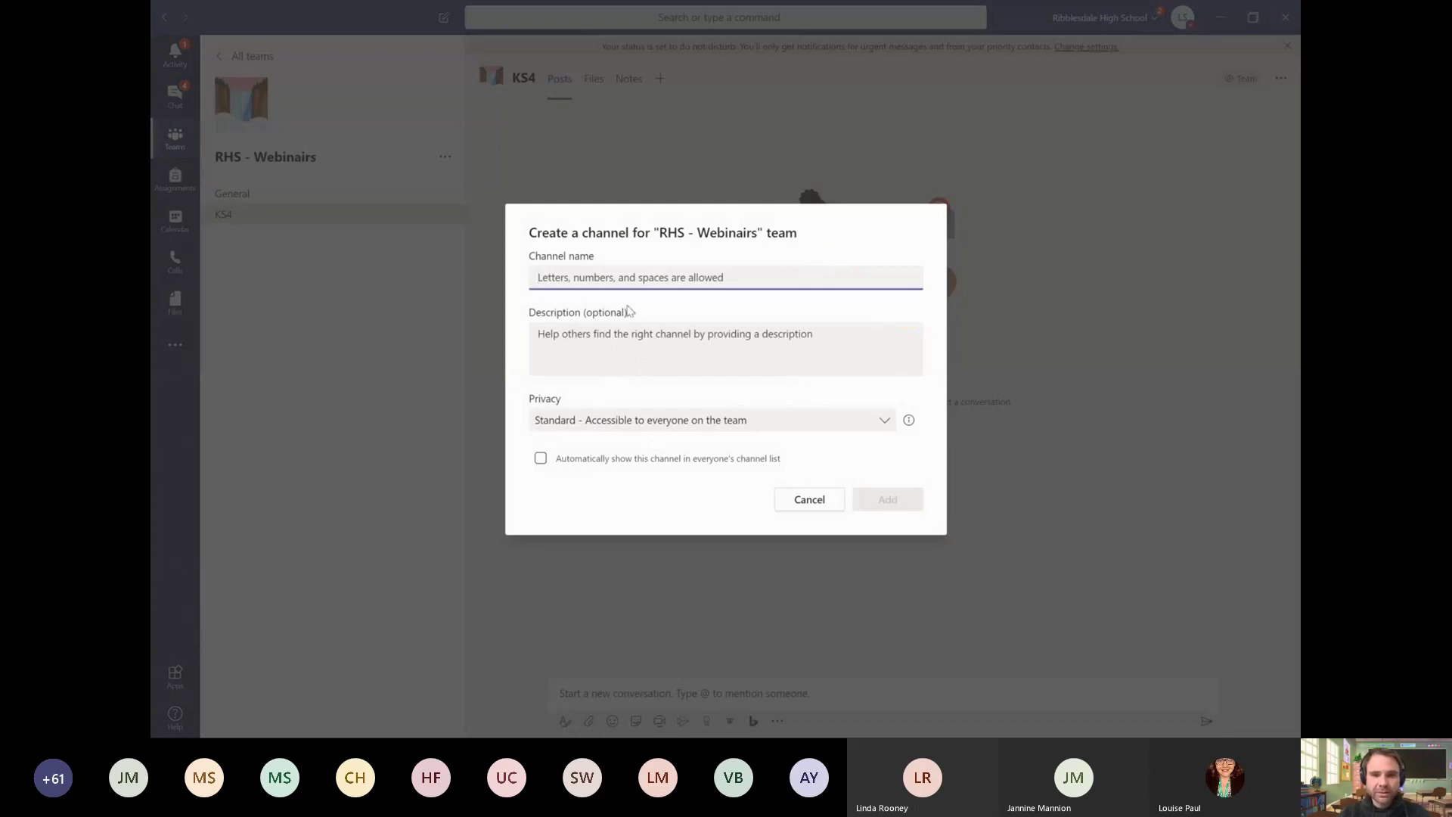
text(KS3)
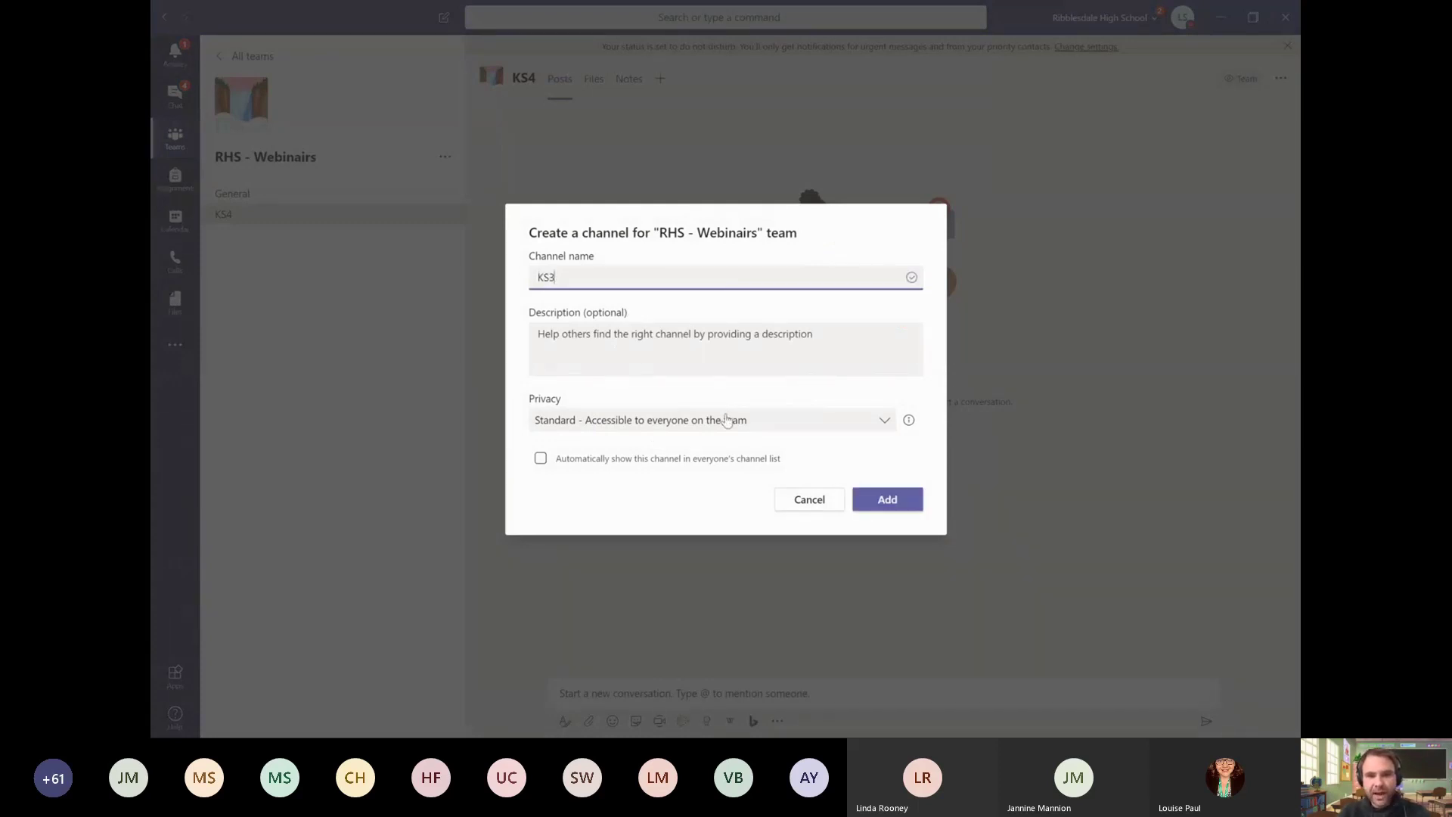
click(725, 421)
click(693, 499)
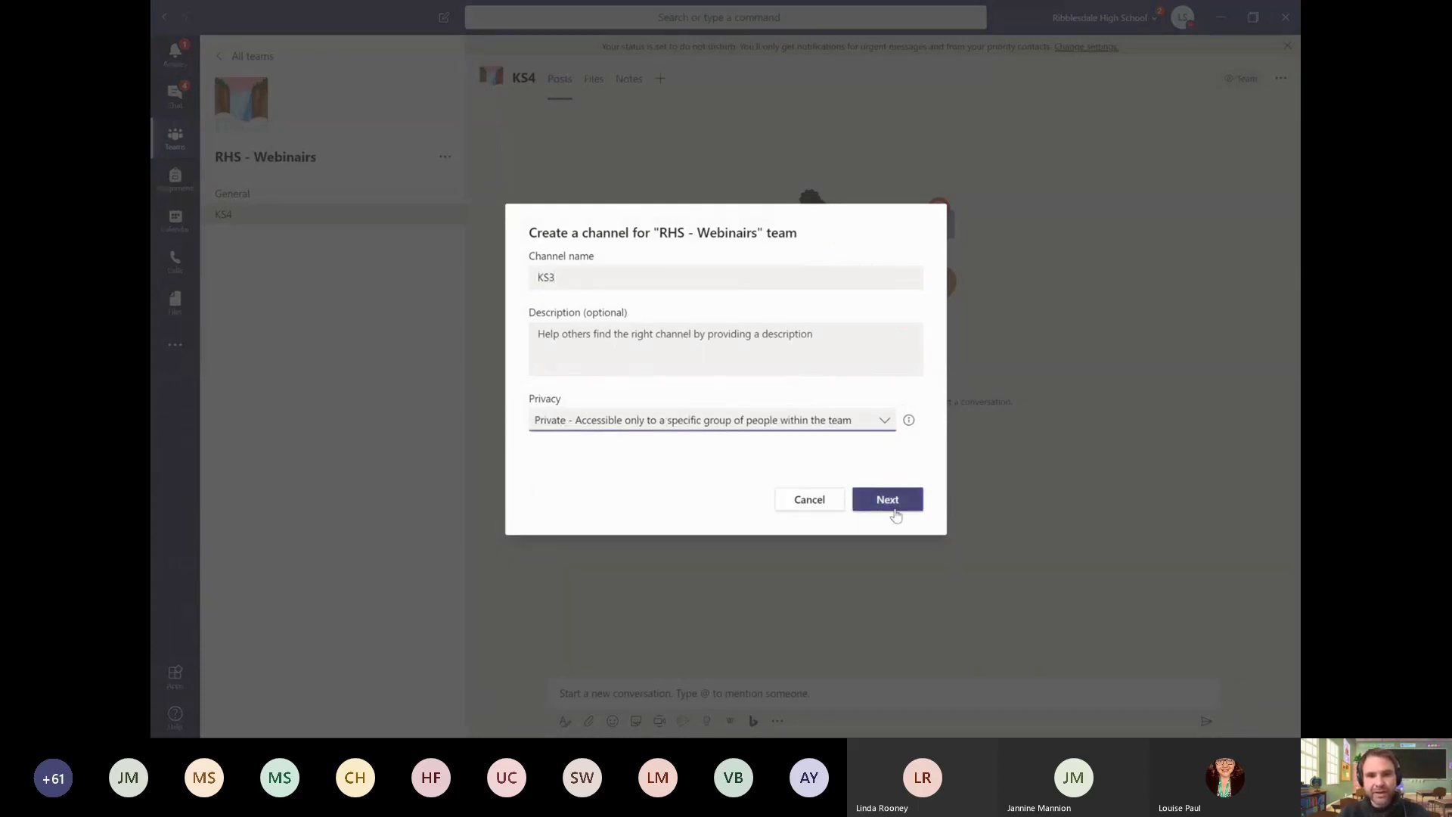
click(895, 504)
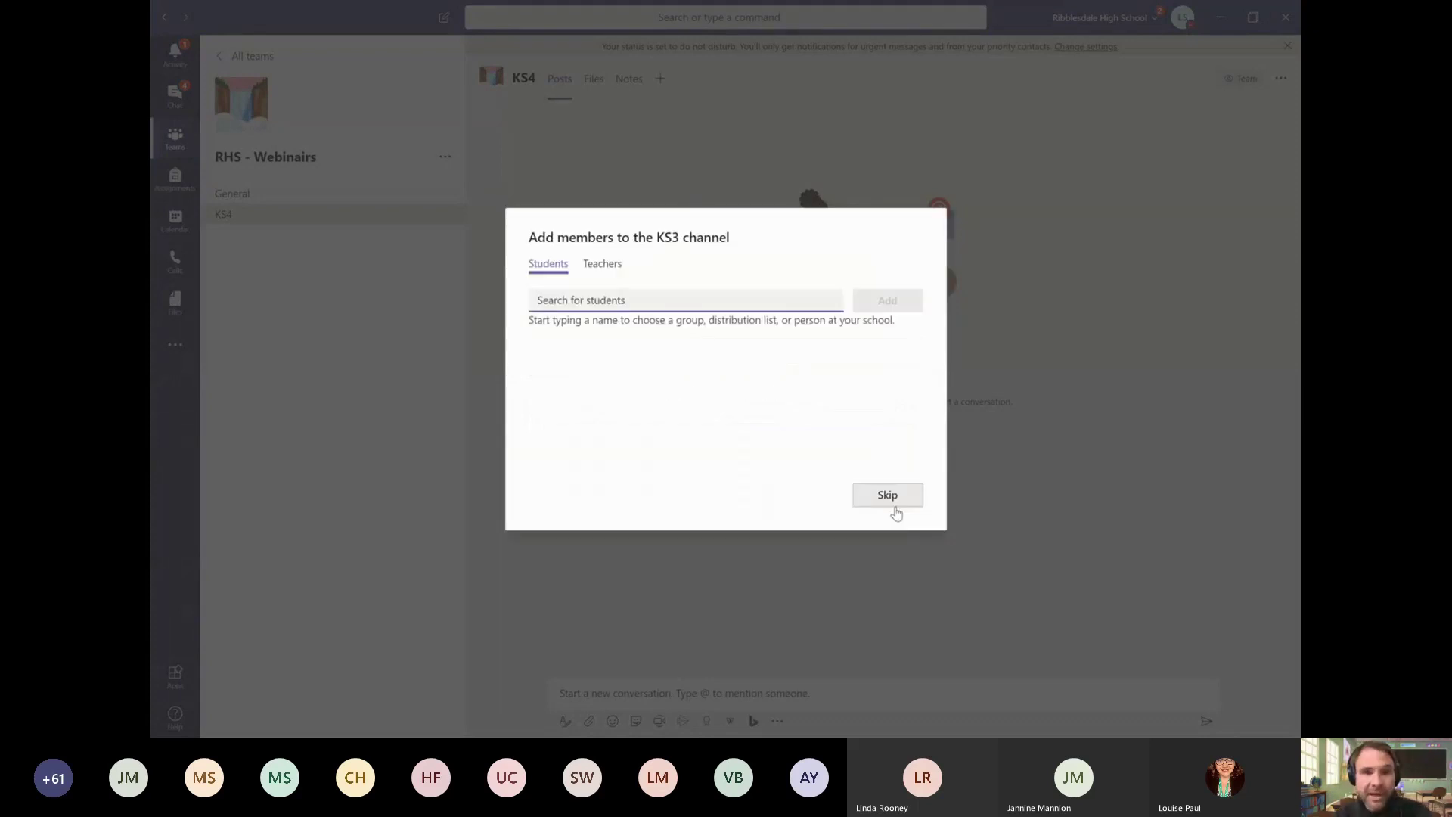
Step: Find a colleague among the teachers, add them as a member of the private KS3 channel, and finish the channel setup
click(609, 272)
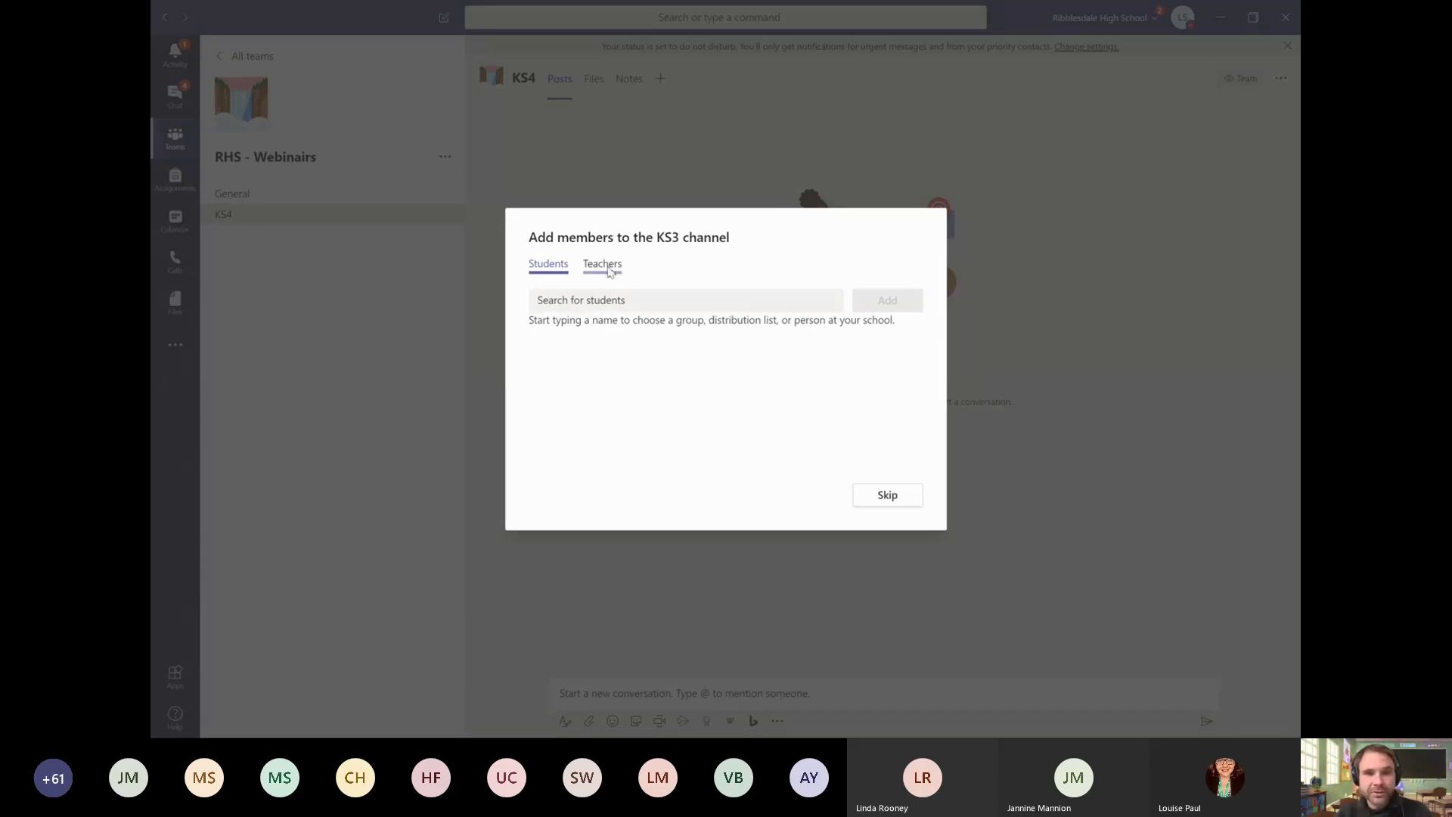
click(608, 299)
text(lou)
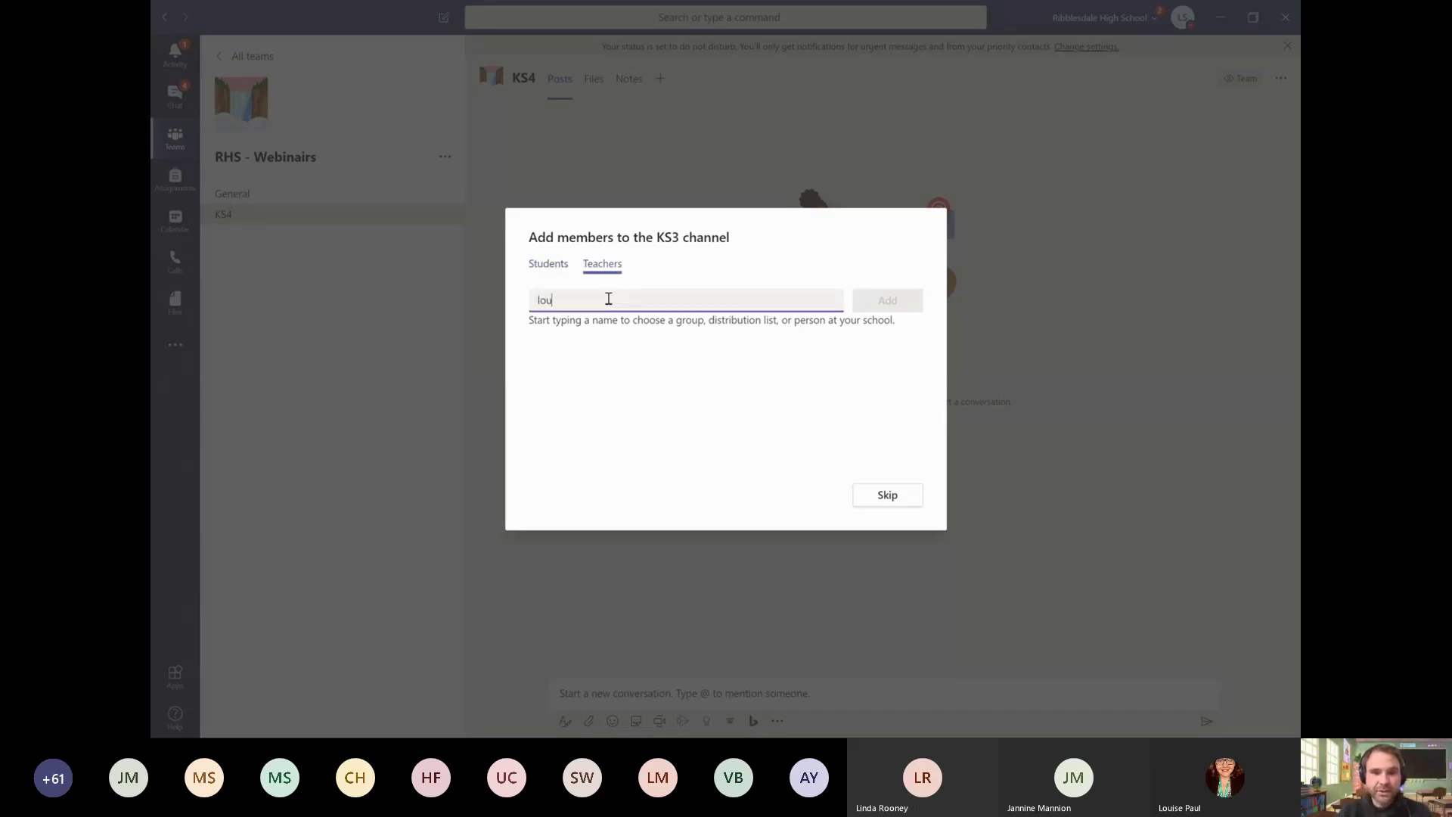
click(617, 338)
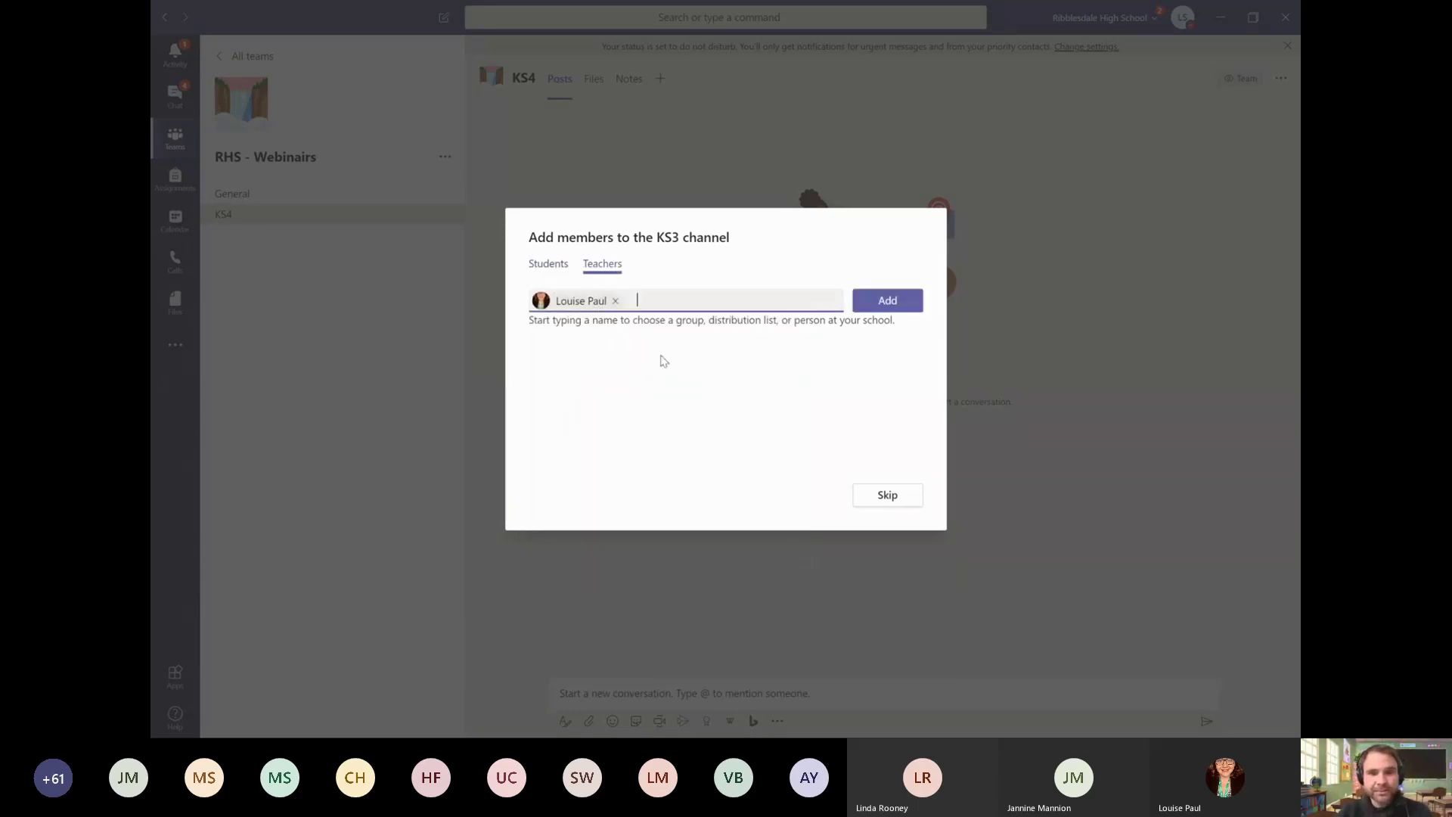
click(882, 306)
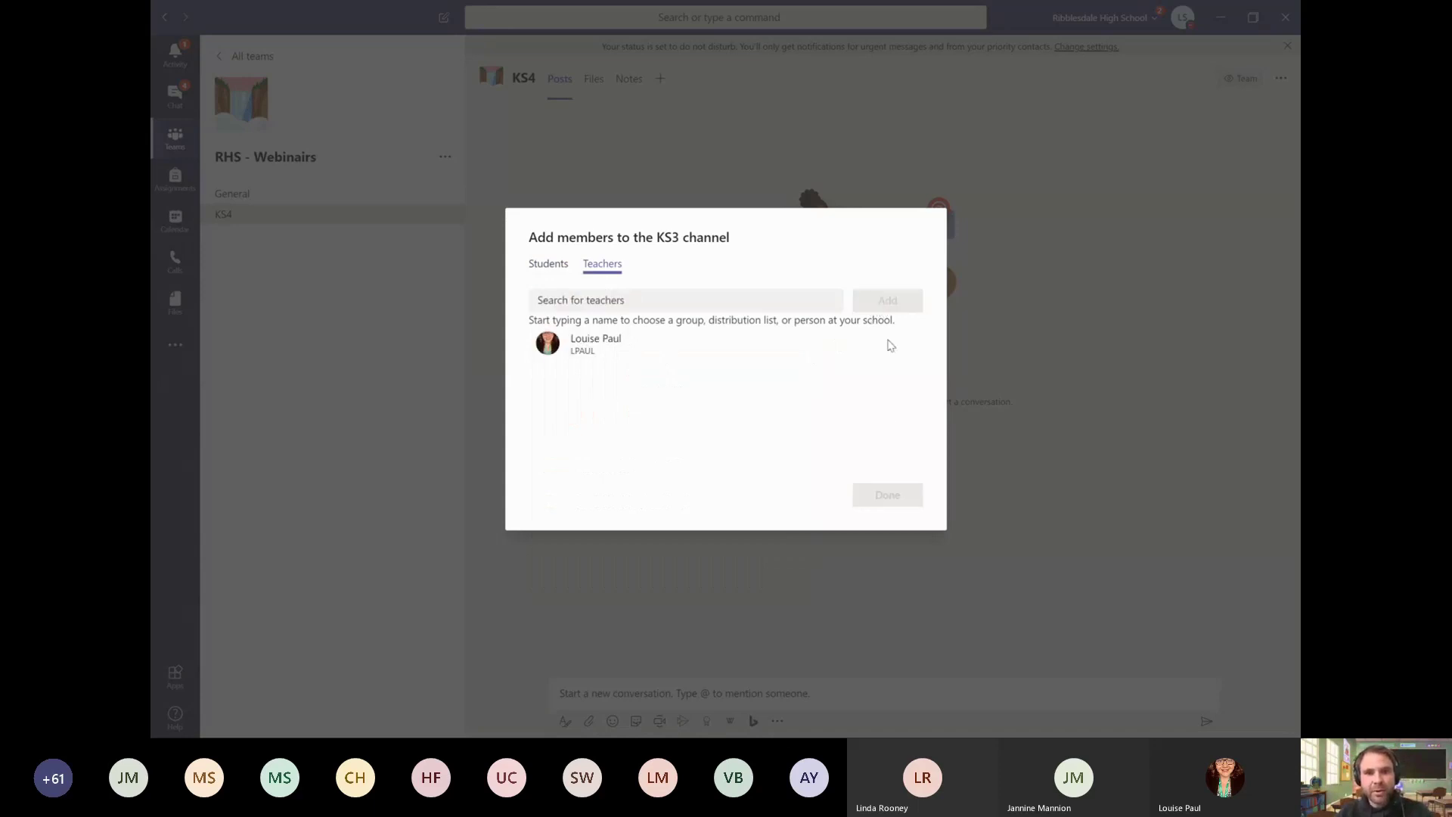
click(888, 495)
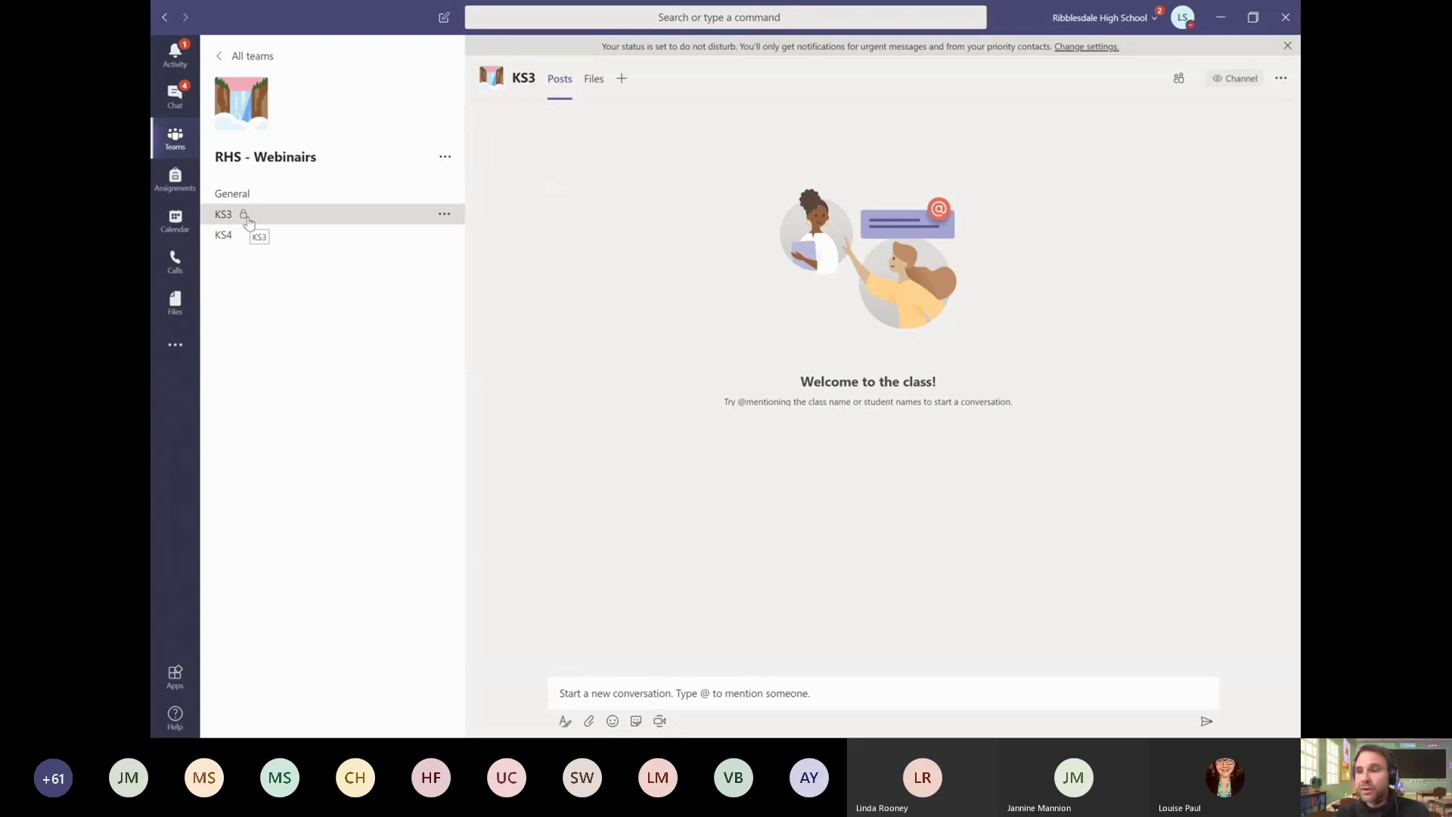
Step: Review the Week 2 - Microbit Game post and the files in the General channel, and return to its posts
click(265, 200)
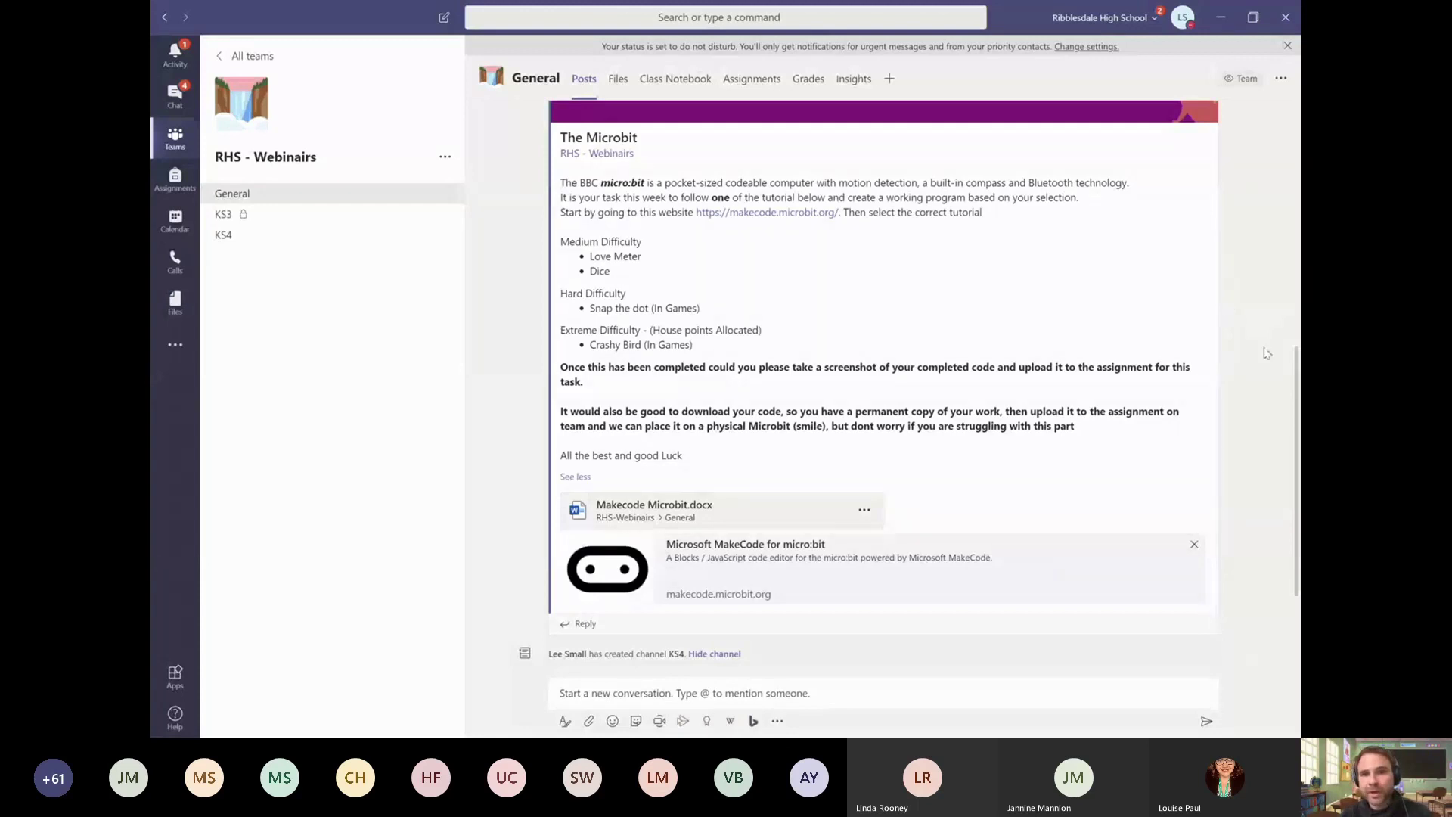
scroll(1295, 394, up, 1)
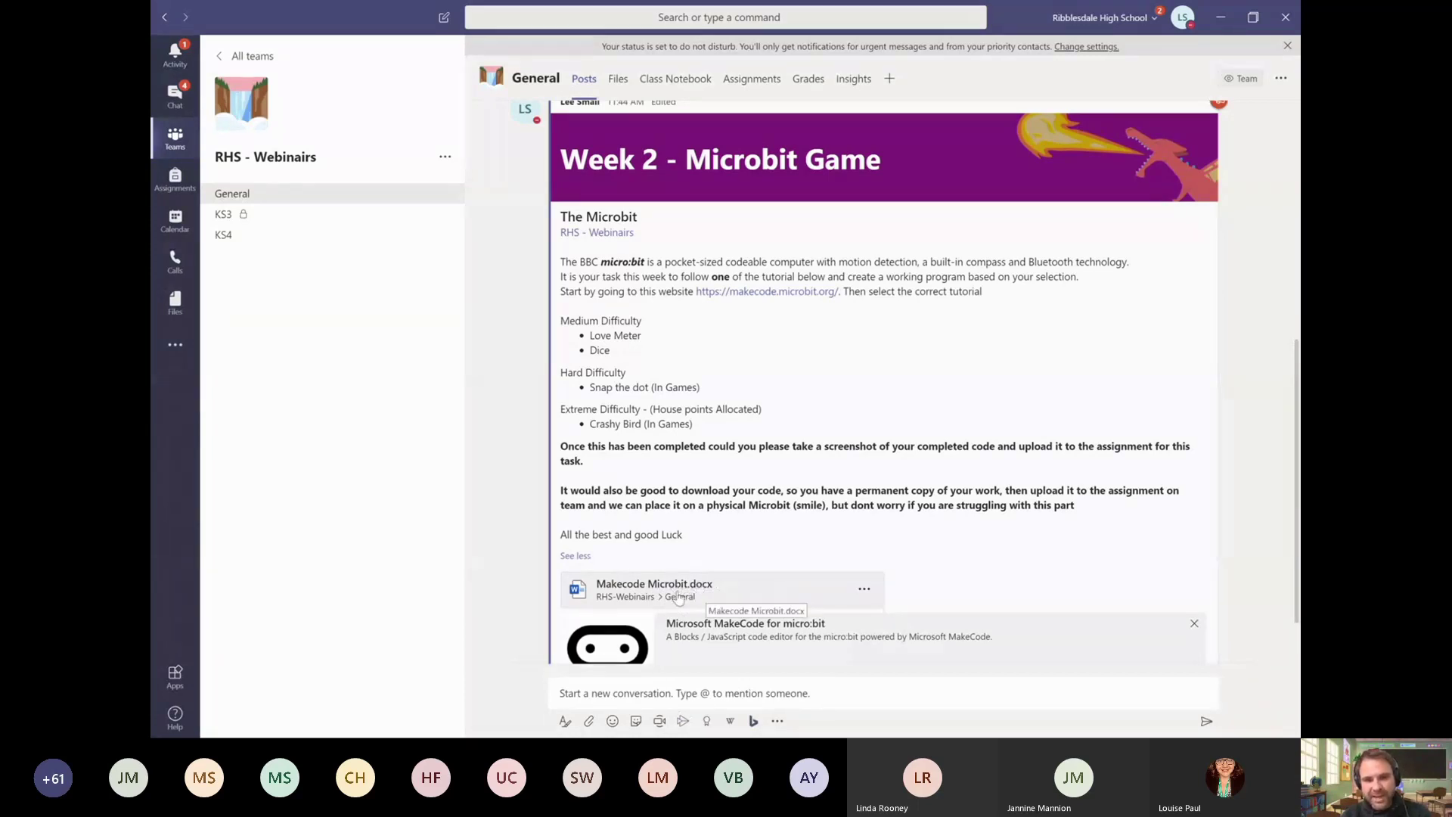
click(619, 80)
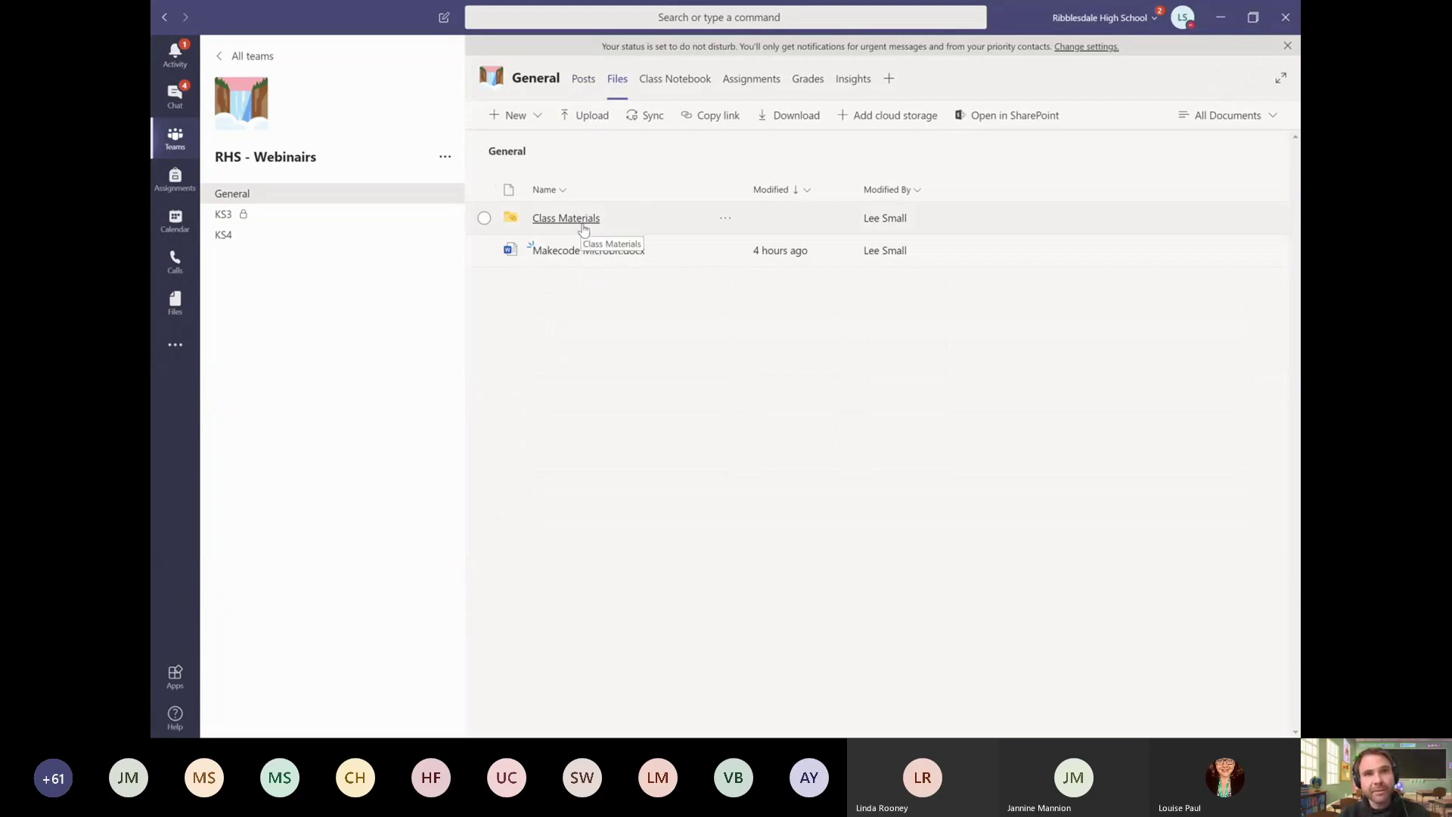
click(588, 89)
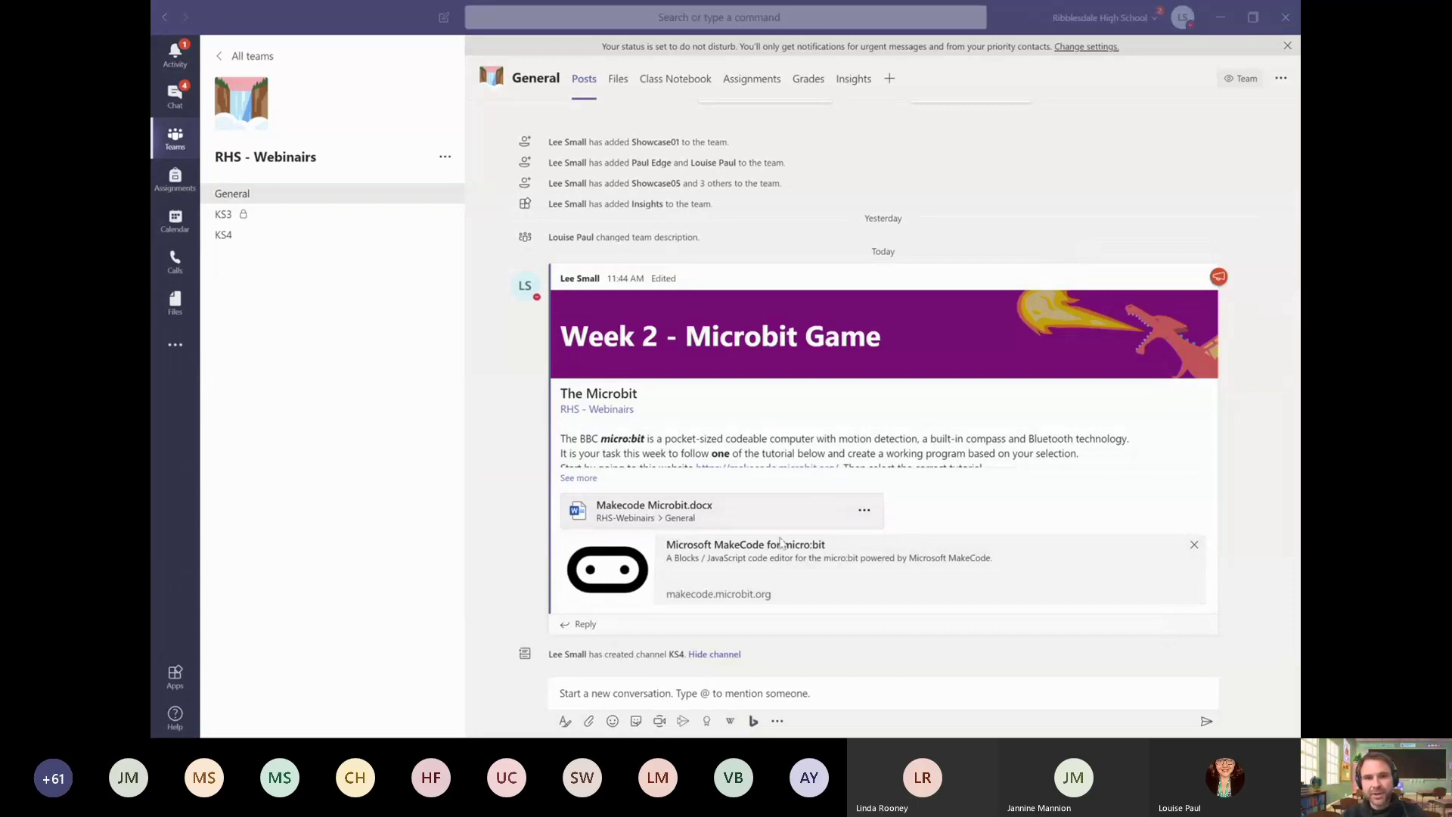
Step: Post the message "hello" as a new conversation in the General channel
click(596, 698)
text(h)
key(BackSpace)
text(hello)
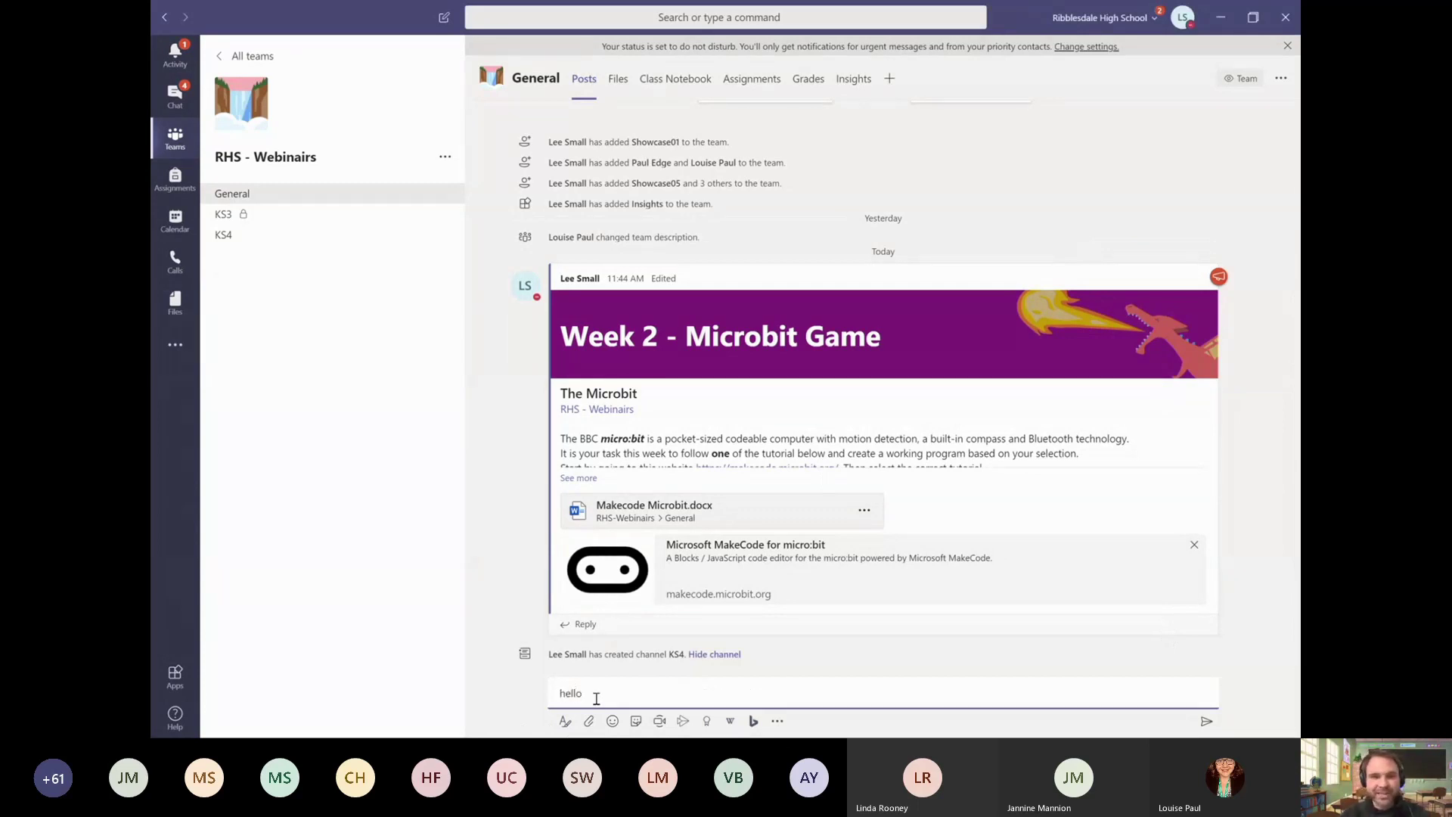
key(Return)
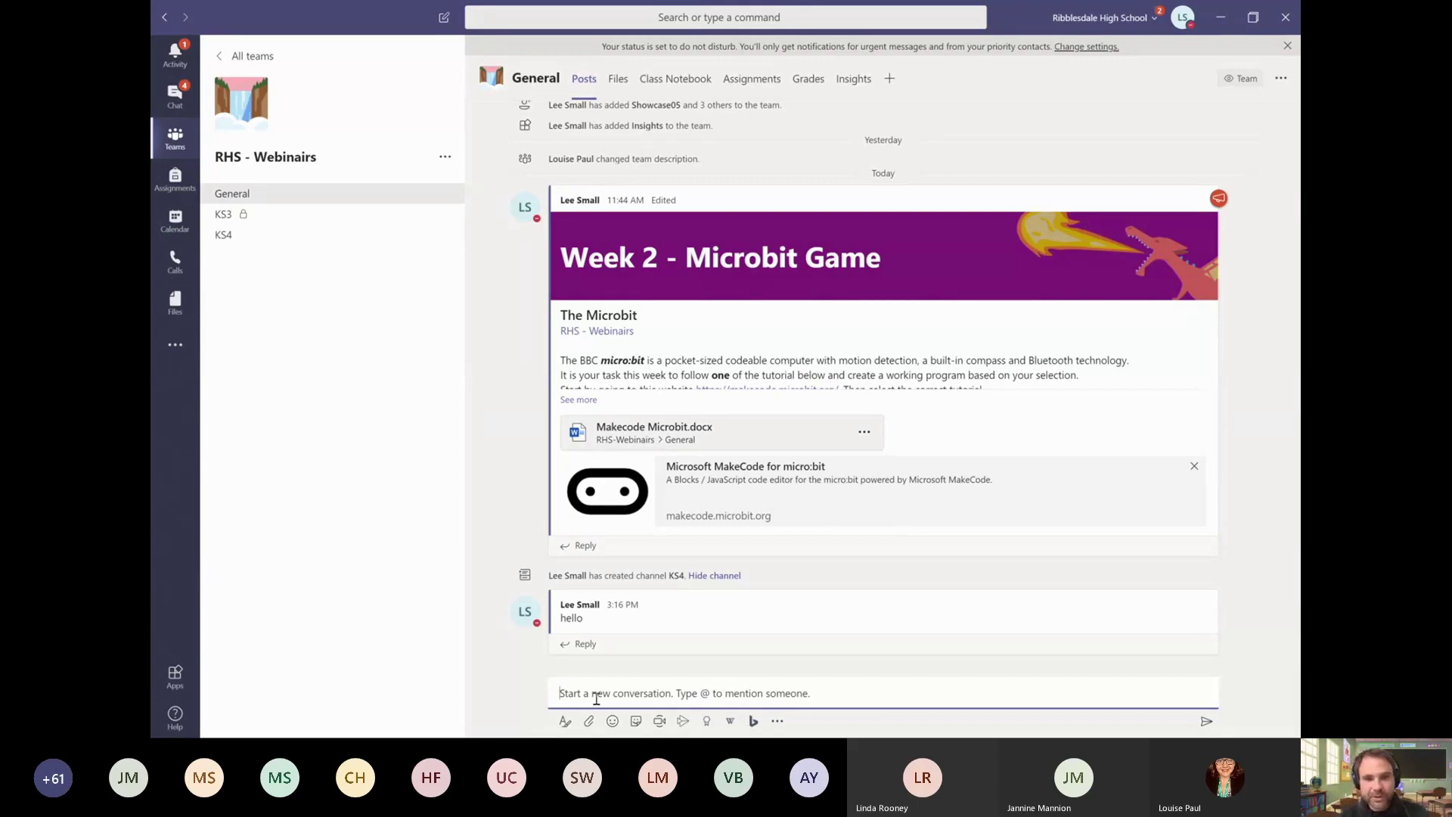
Step: Start a new formatted conversation in the General channel with a mention of the whole RHS - Webinairs team
click(565, 721)
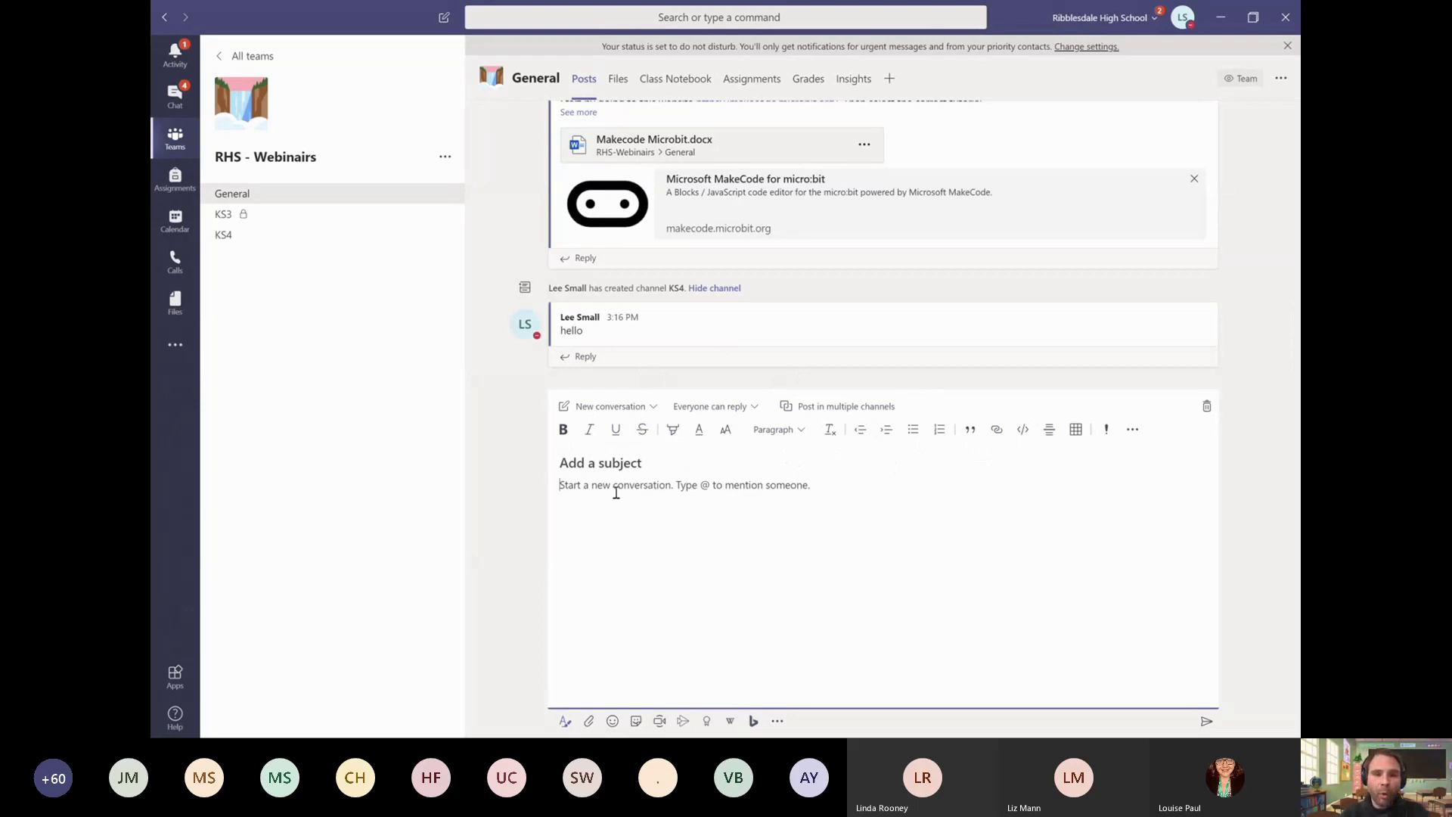
text(@te)
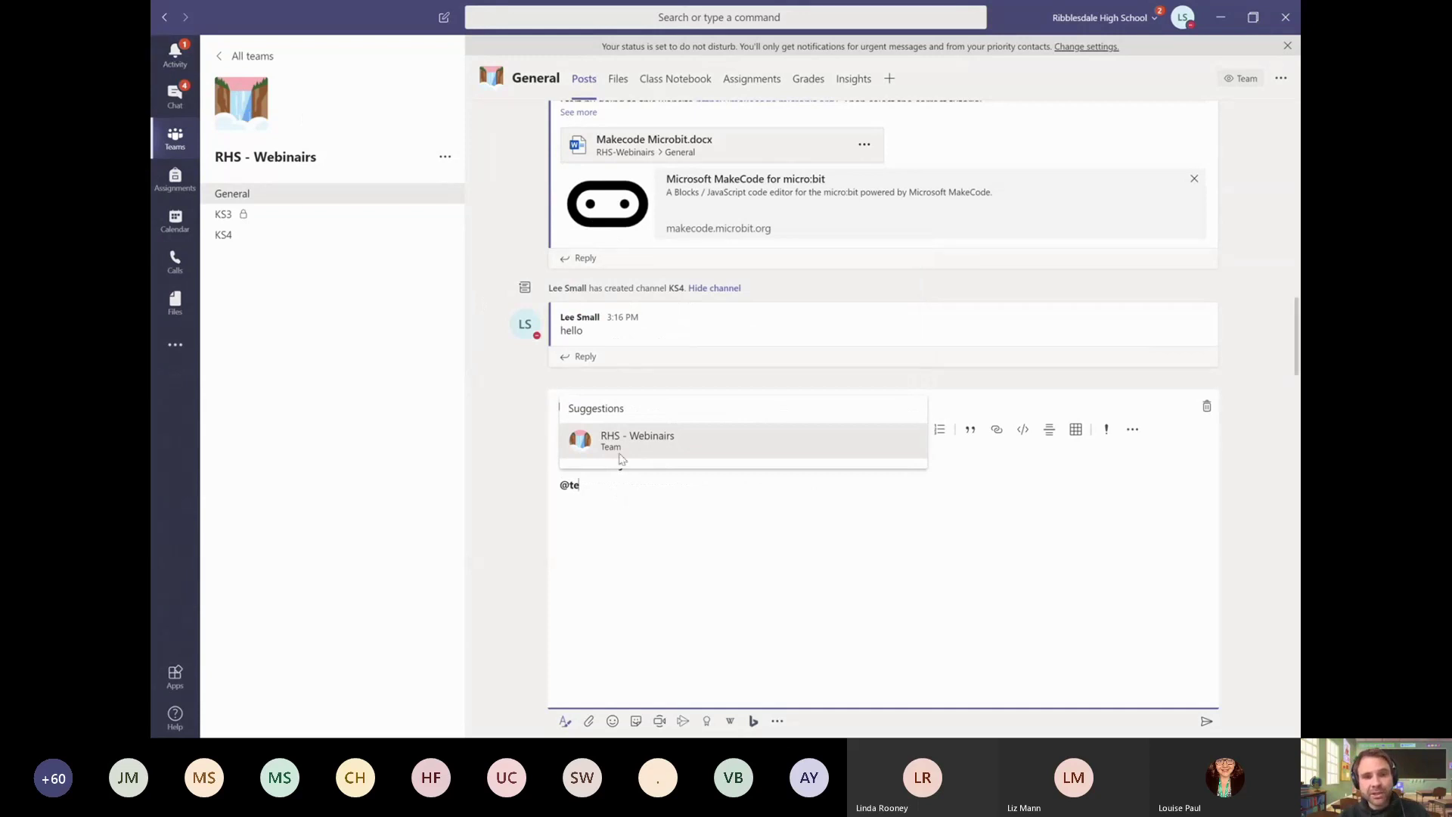
click(675, 452)
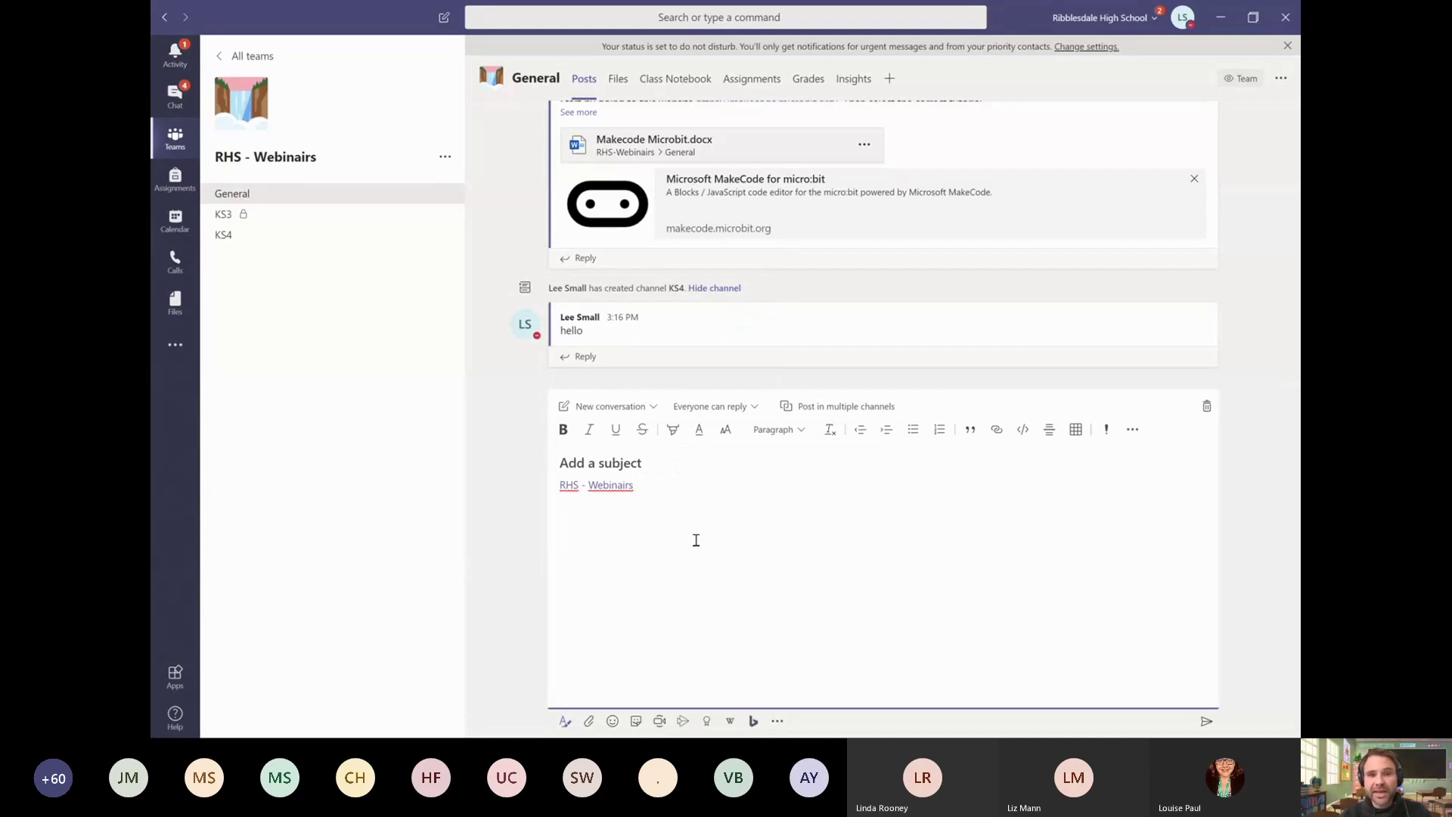
key(Return)
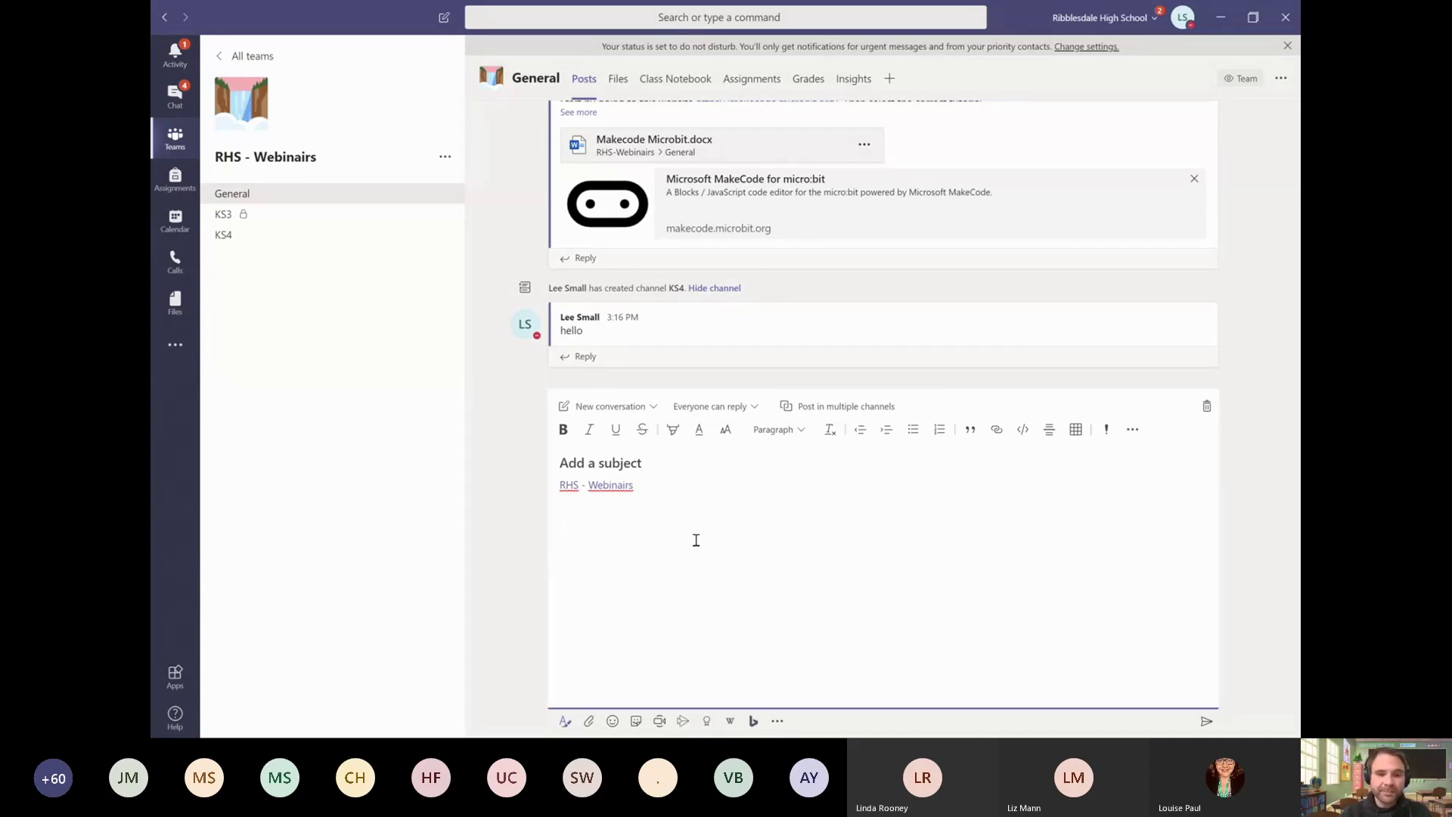
Step: Write "You can access your work by clicking on the Assignments Tab" below the team mention and highlight that sentence
text(You can access your work )
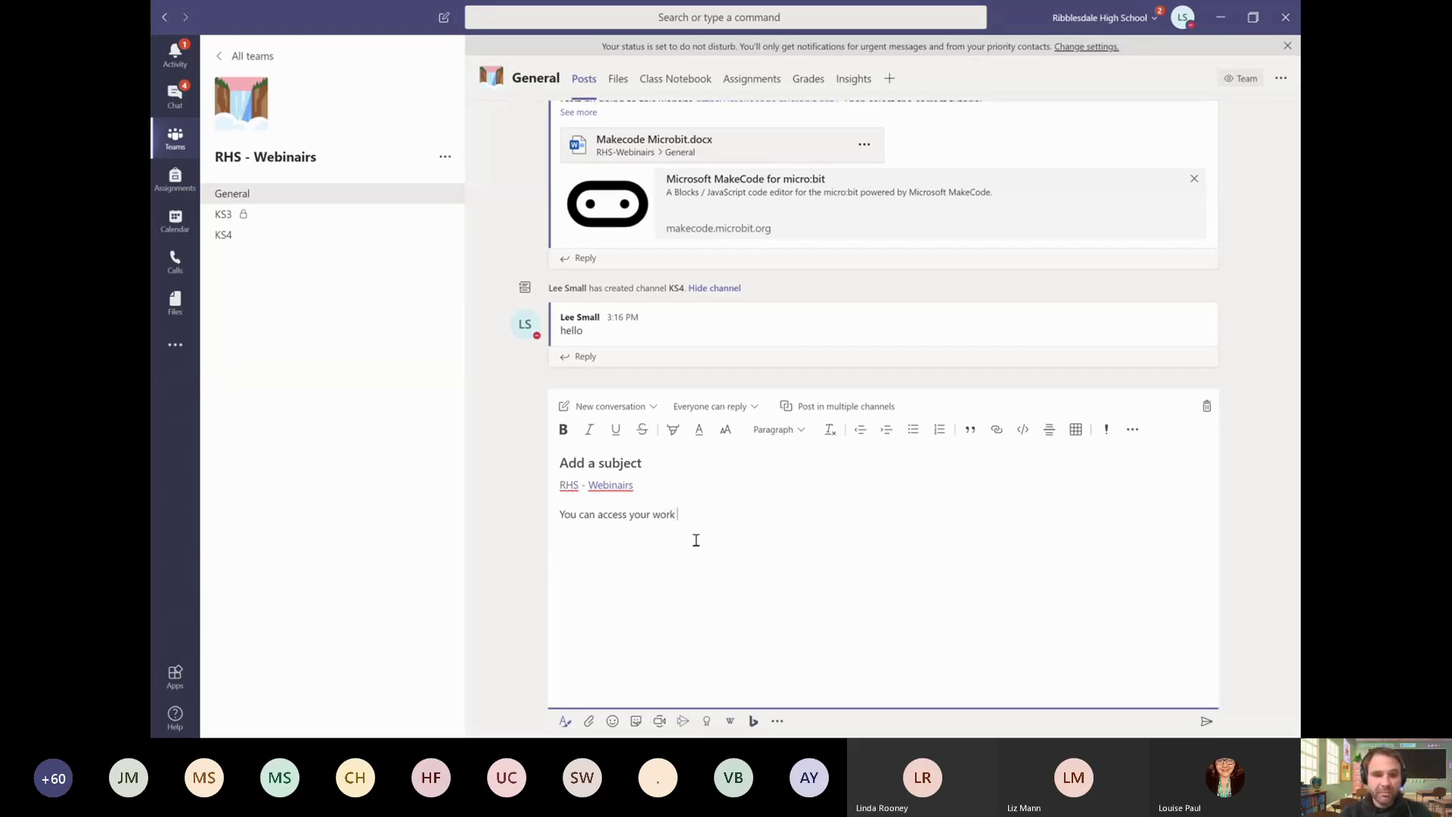
text(by clicking on)
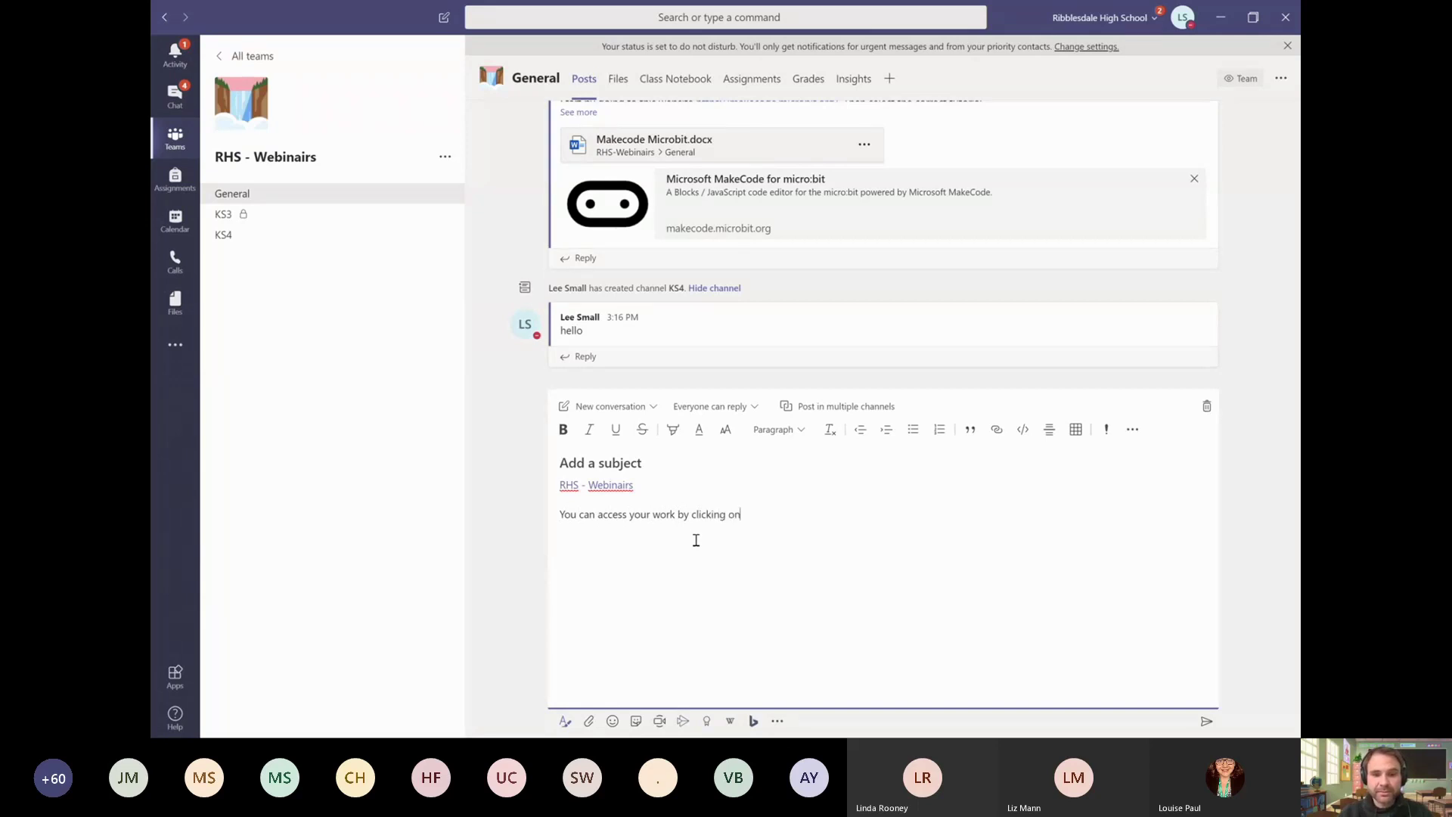
text( the Assign)
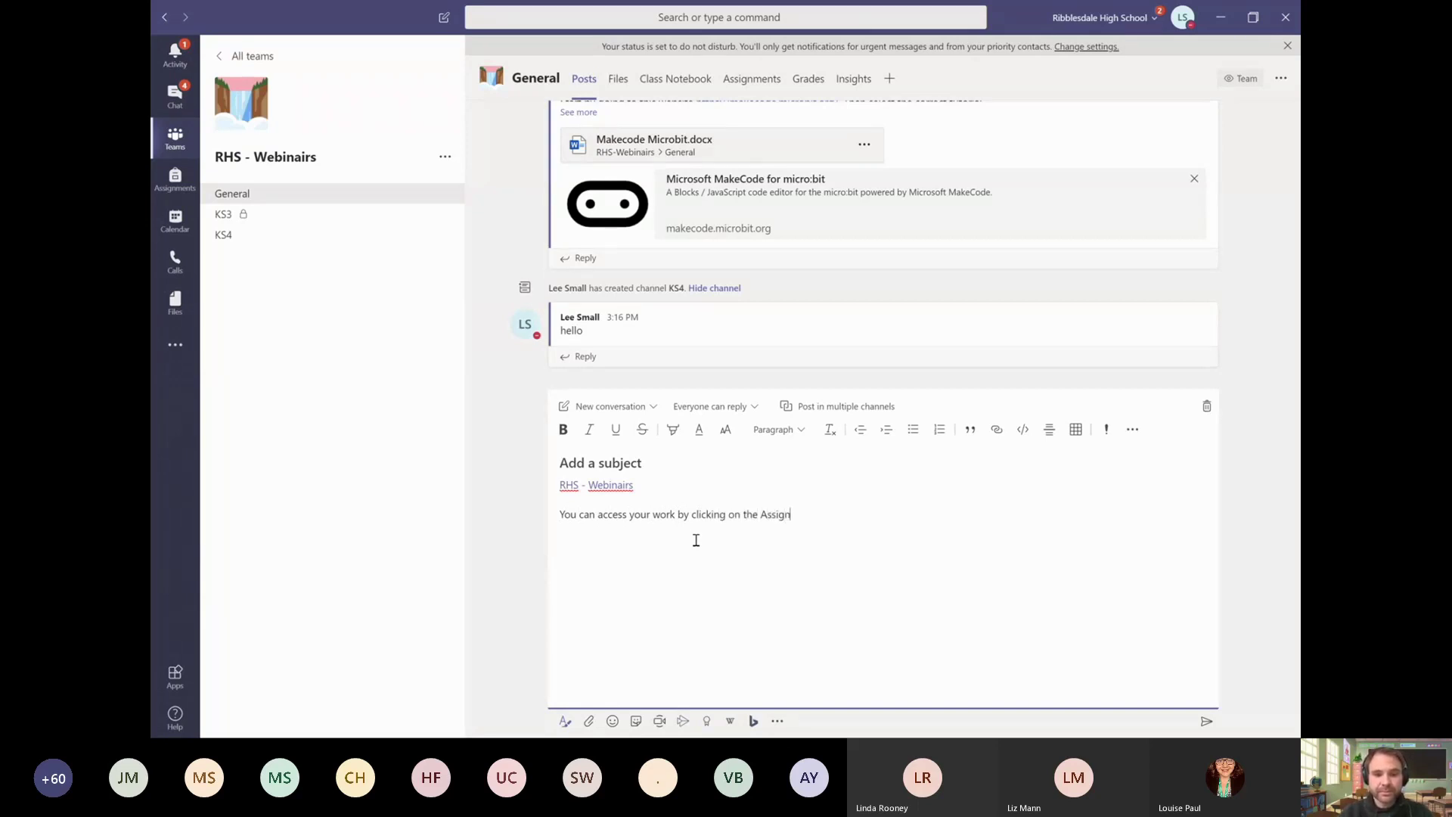
text(ments Tab)
text(s)
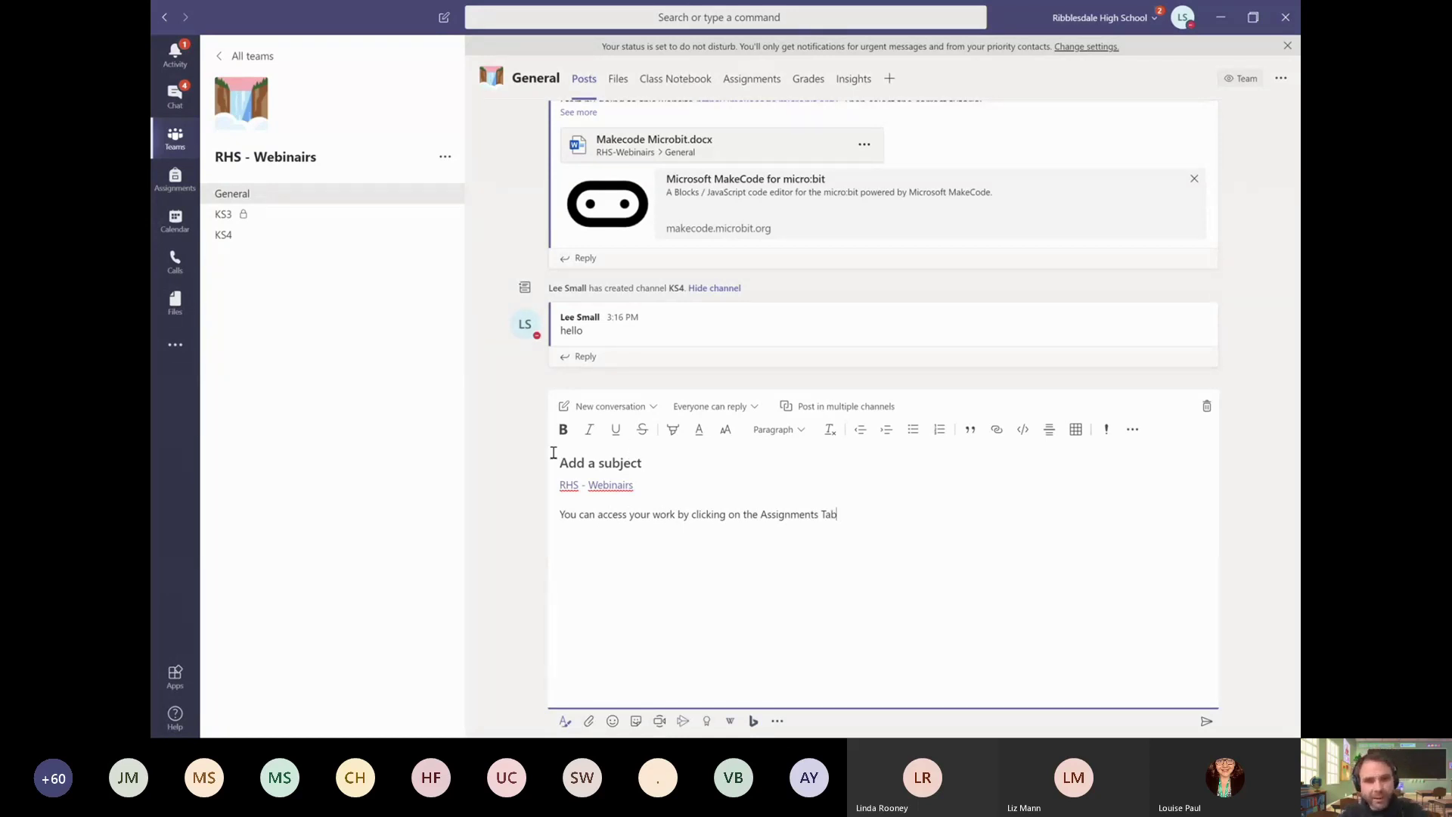
mouse_move(635, 485)
mouse_down()
mouse_move(550, 485)
mouse_move(637, 485)
mouse_up()
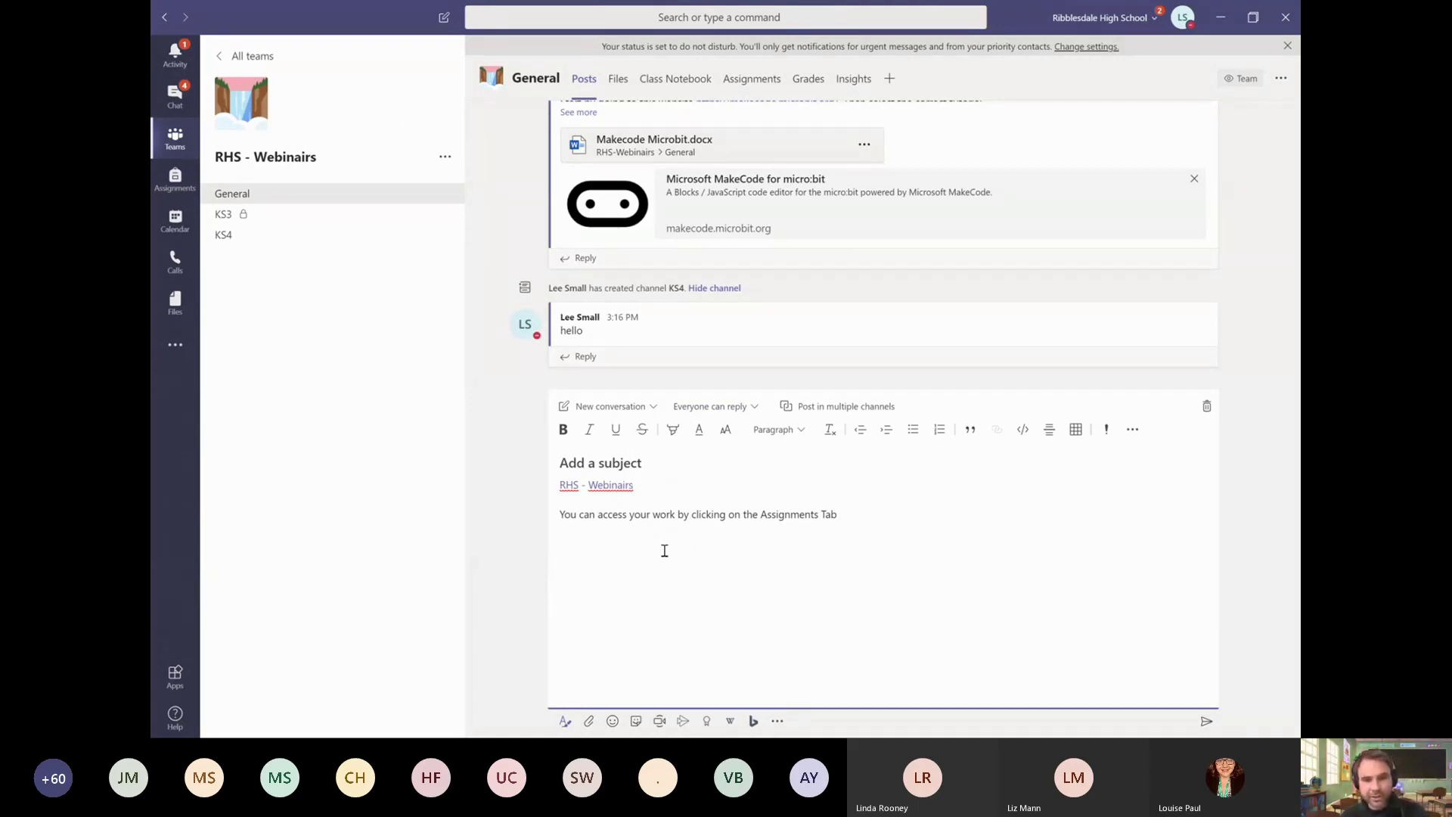
drag(560, 514, 885, 547)
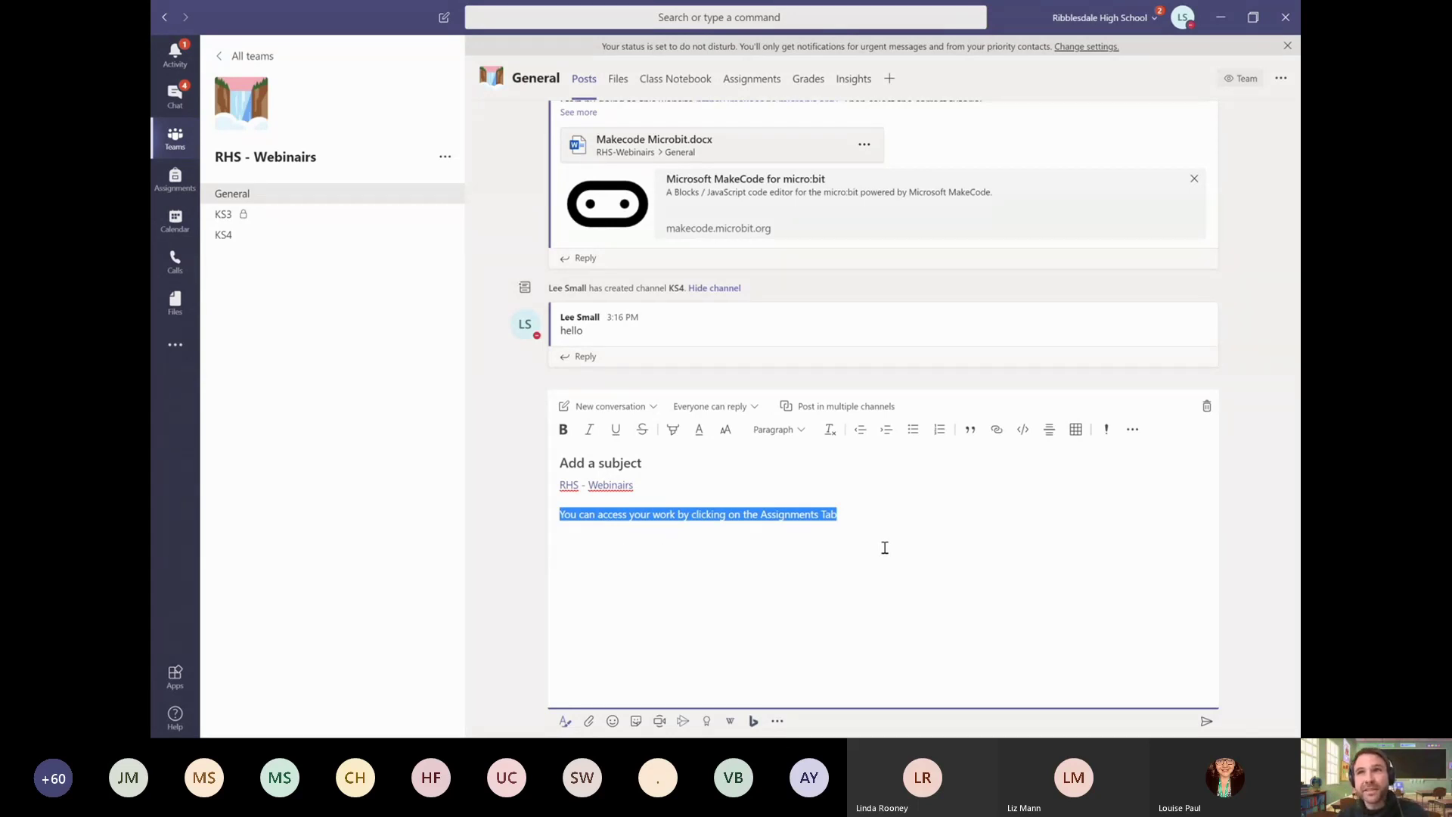
Step: Change the draft to an announcement with the headline "Week 1 - Title of the task"
click(632, 415)
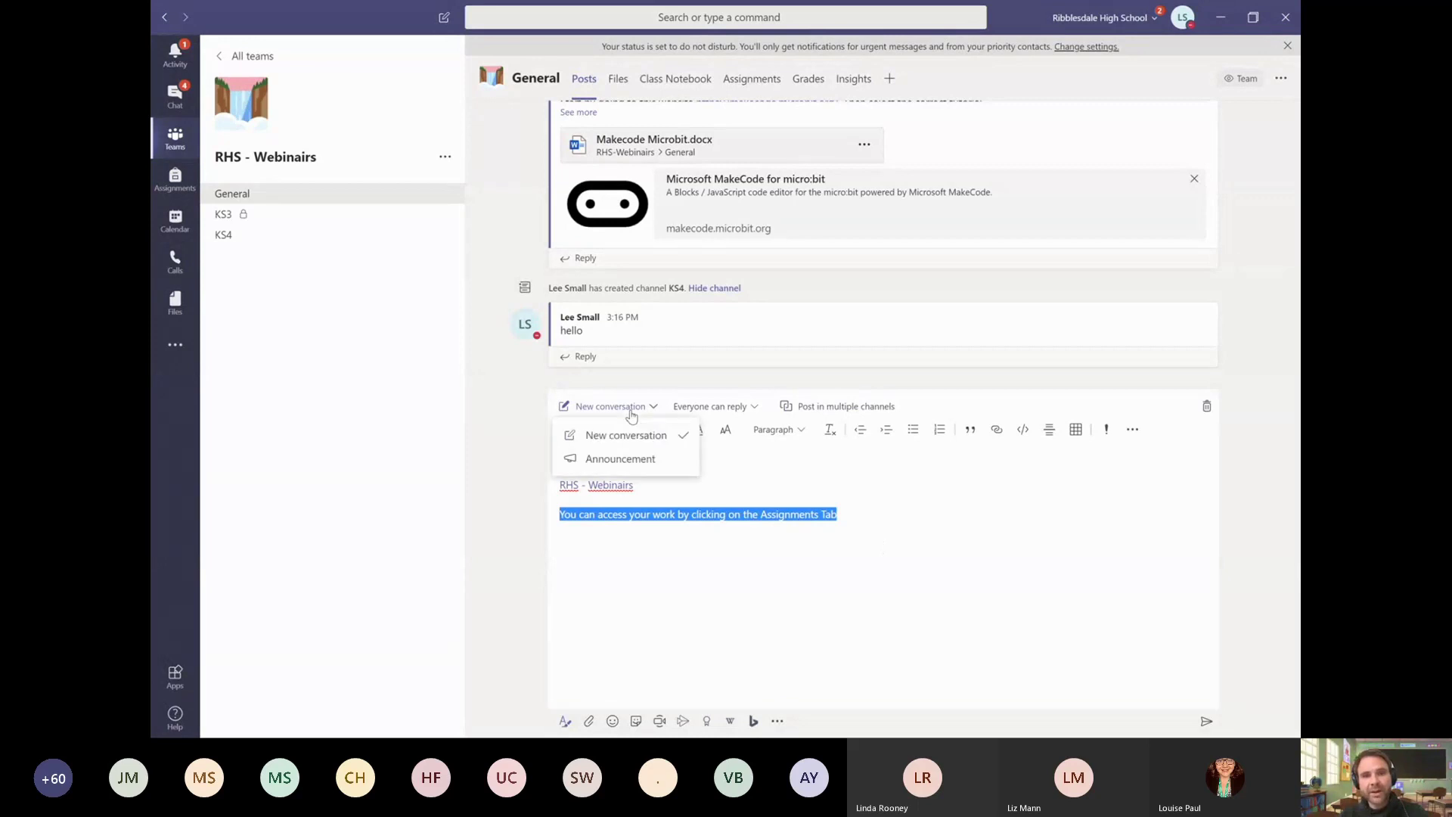
click(639, 459)
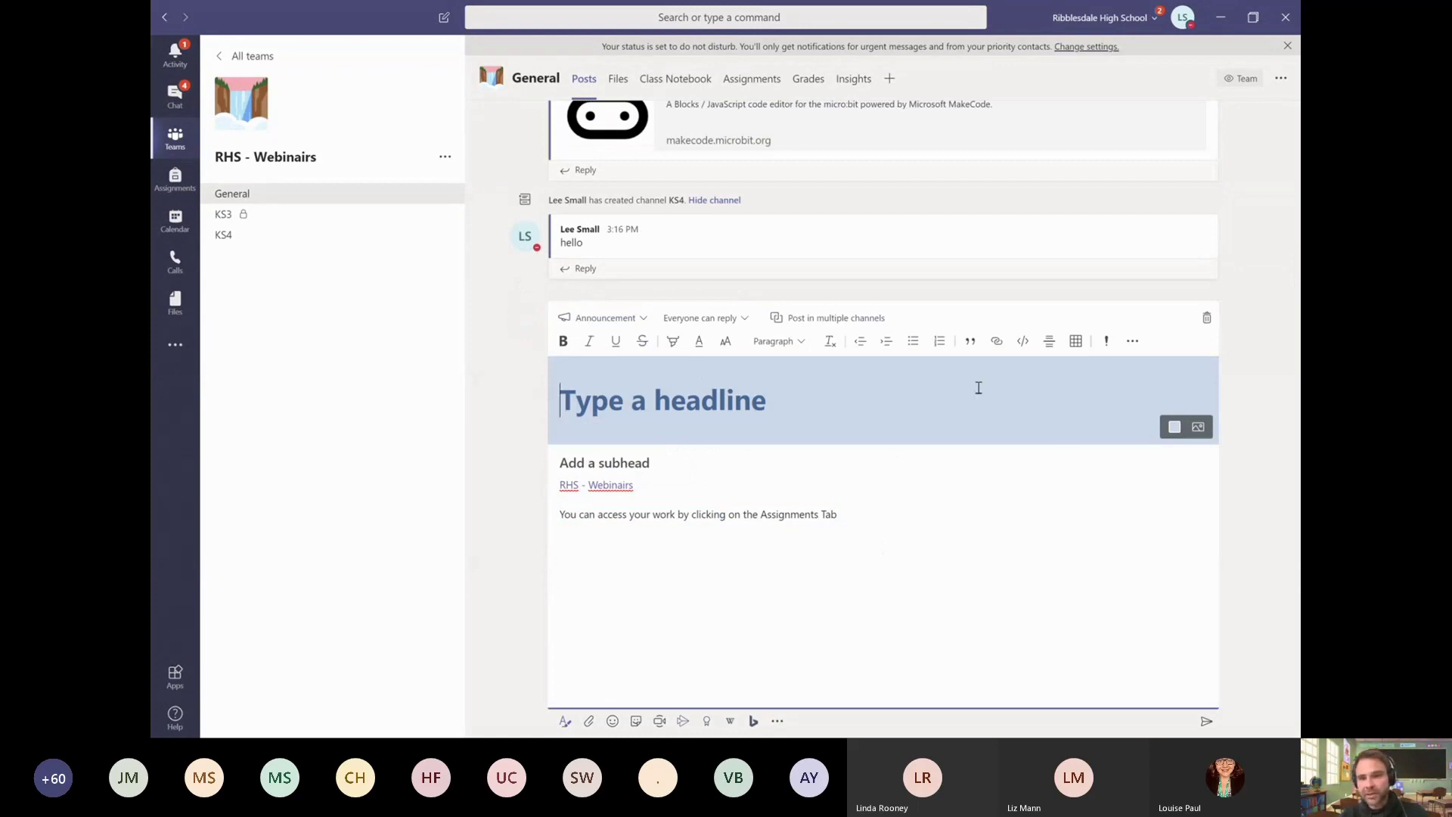
text(Wee)
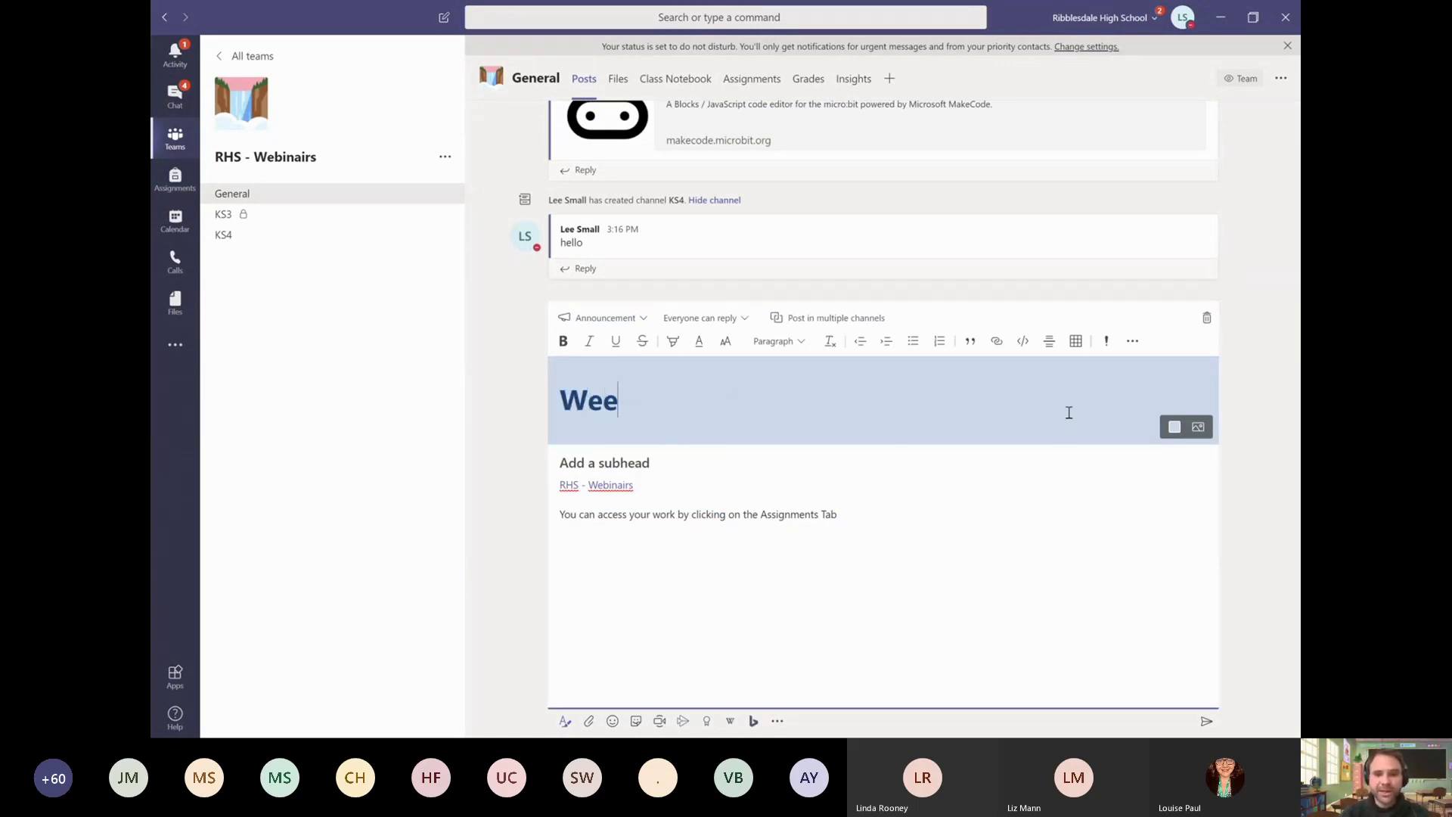
text(k 1 -)
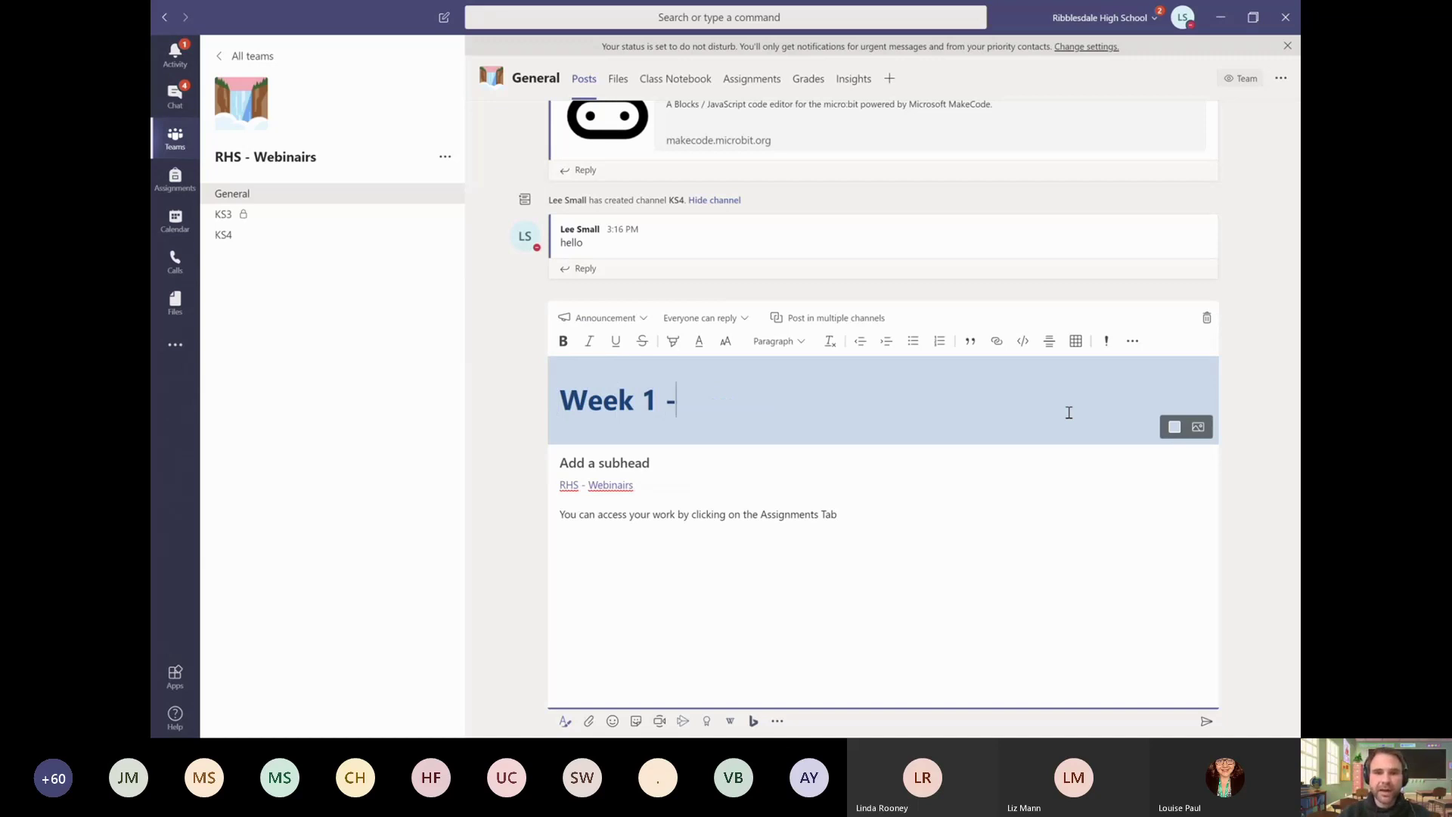
text( Title )
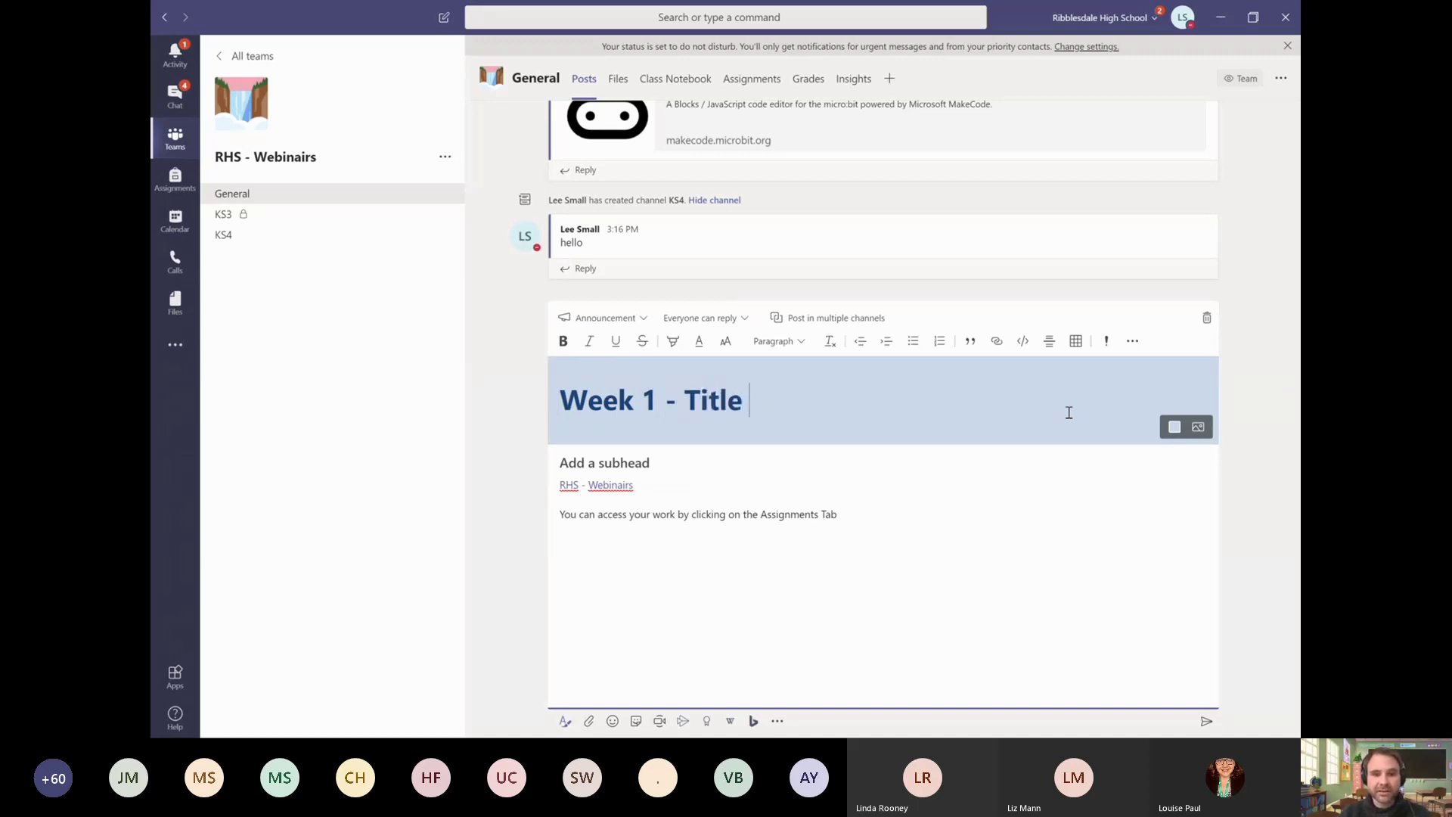
text(of the task)
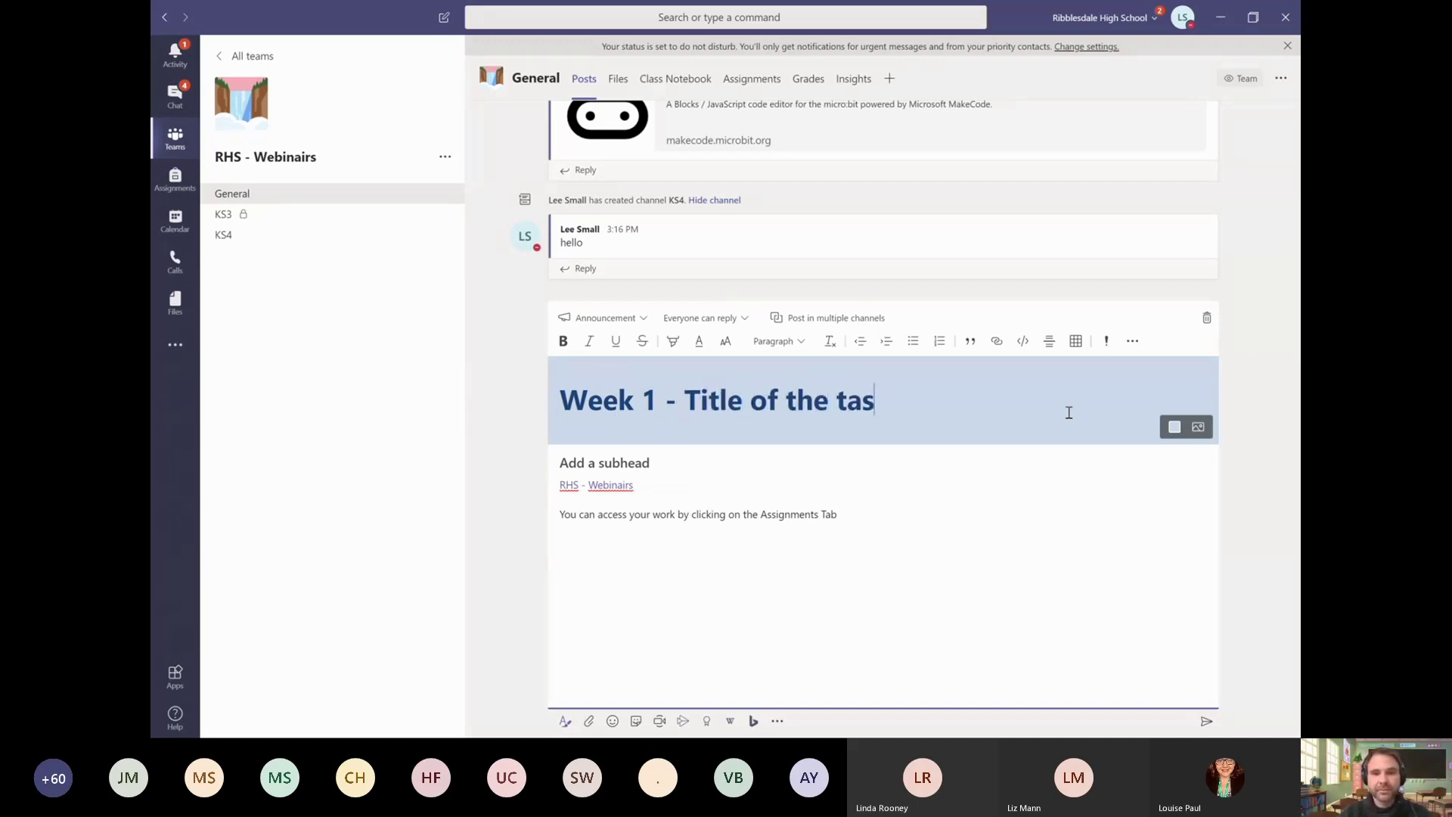
Step: Set the announcement's headline background to the dark blue night-sky illustration from the Clubs, Activities, and Sports category
click(1200, 429)
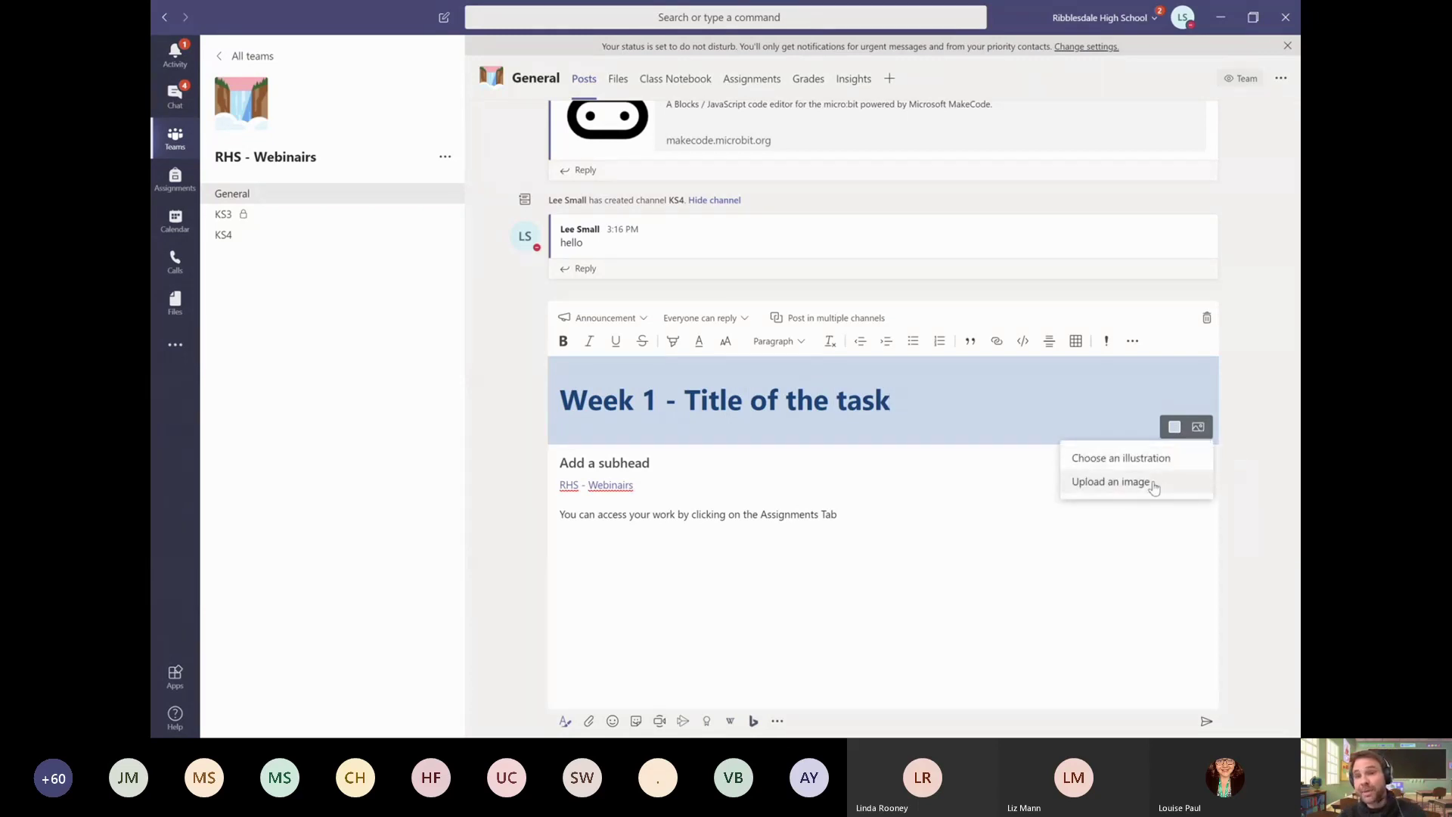
click(1110, 462)
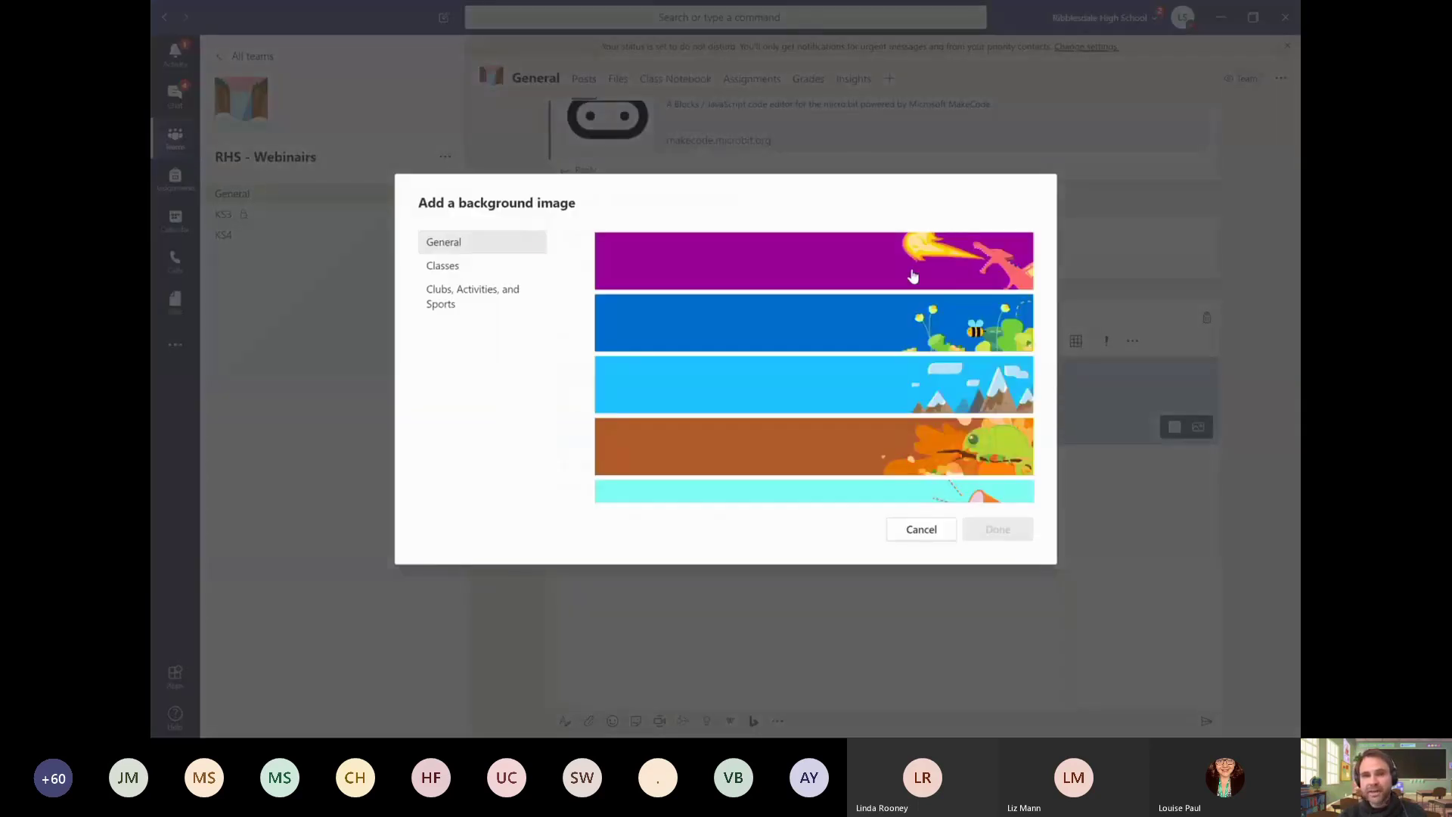
click(907, 333)
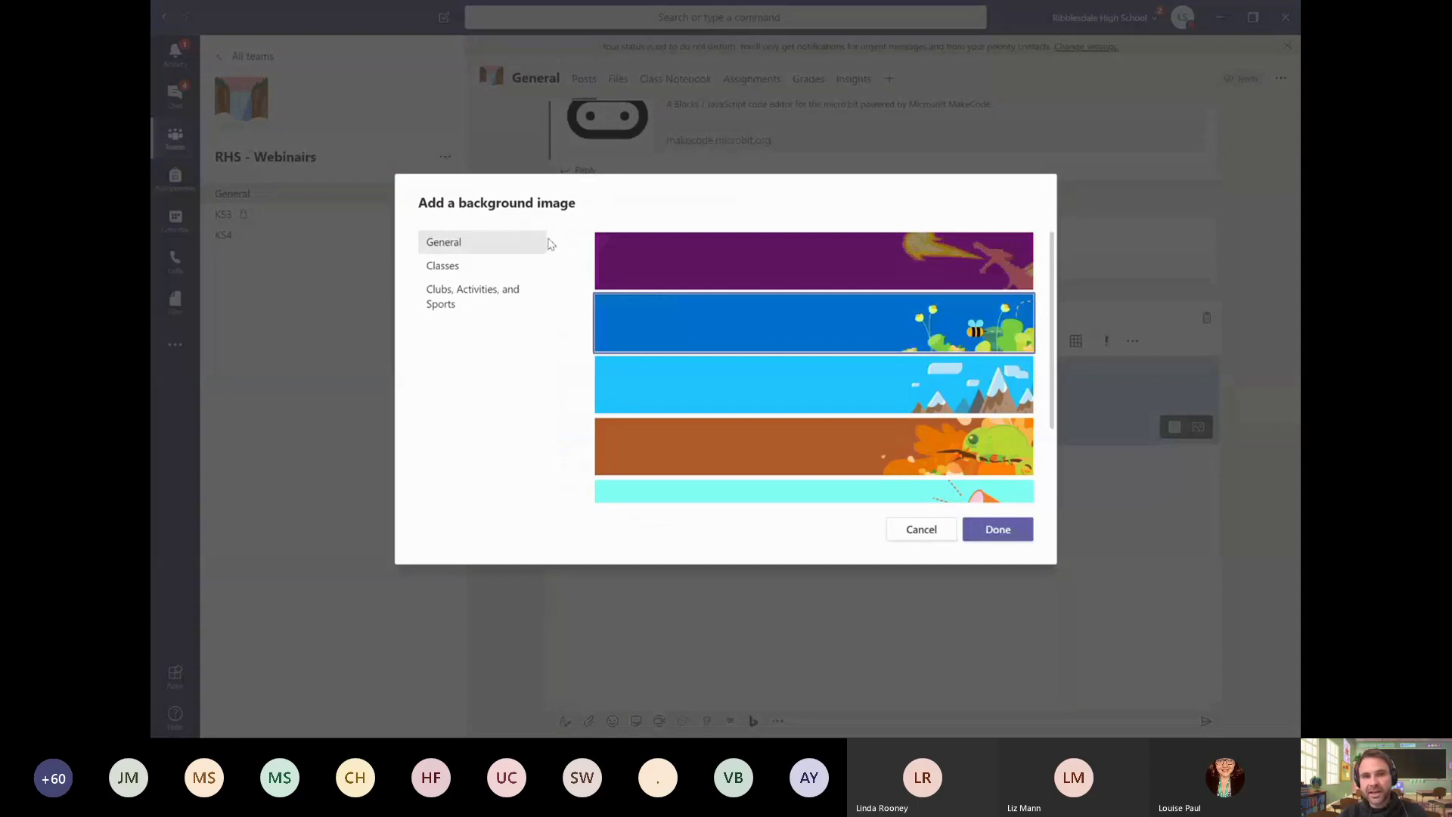
click(516, 270)
click(522, 301)
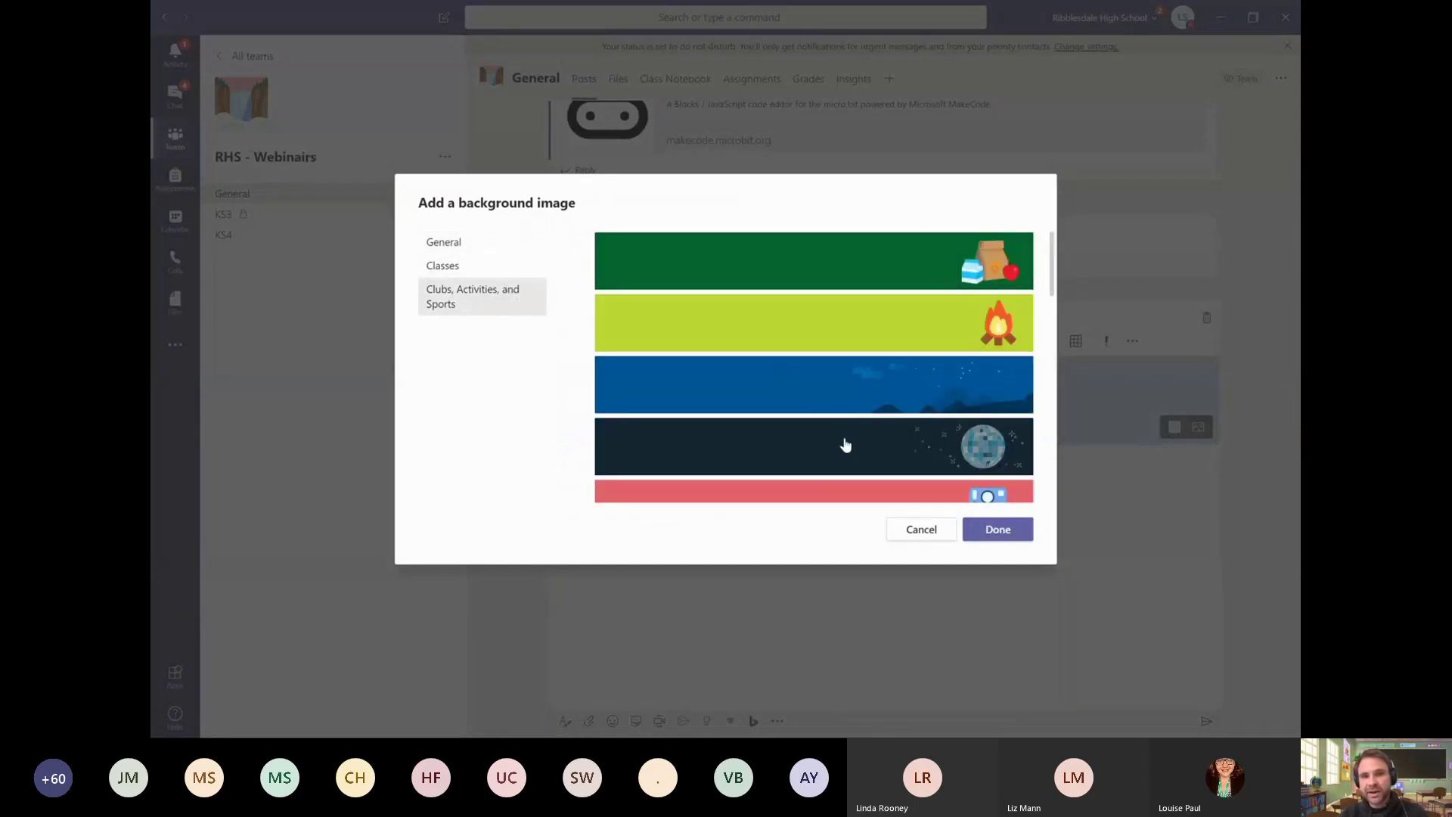
click(890, 408)
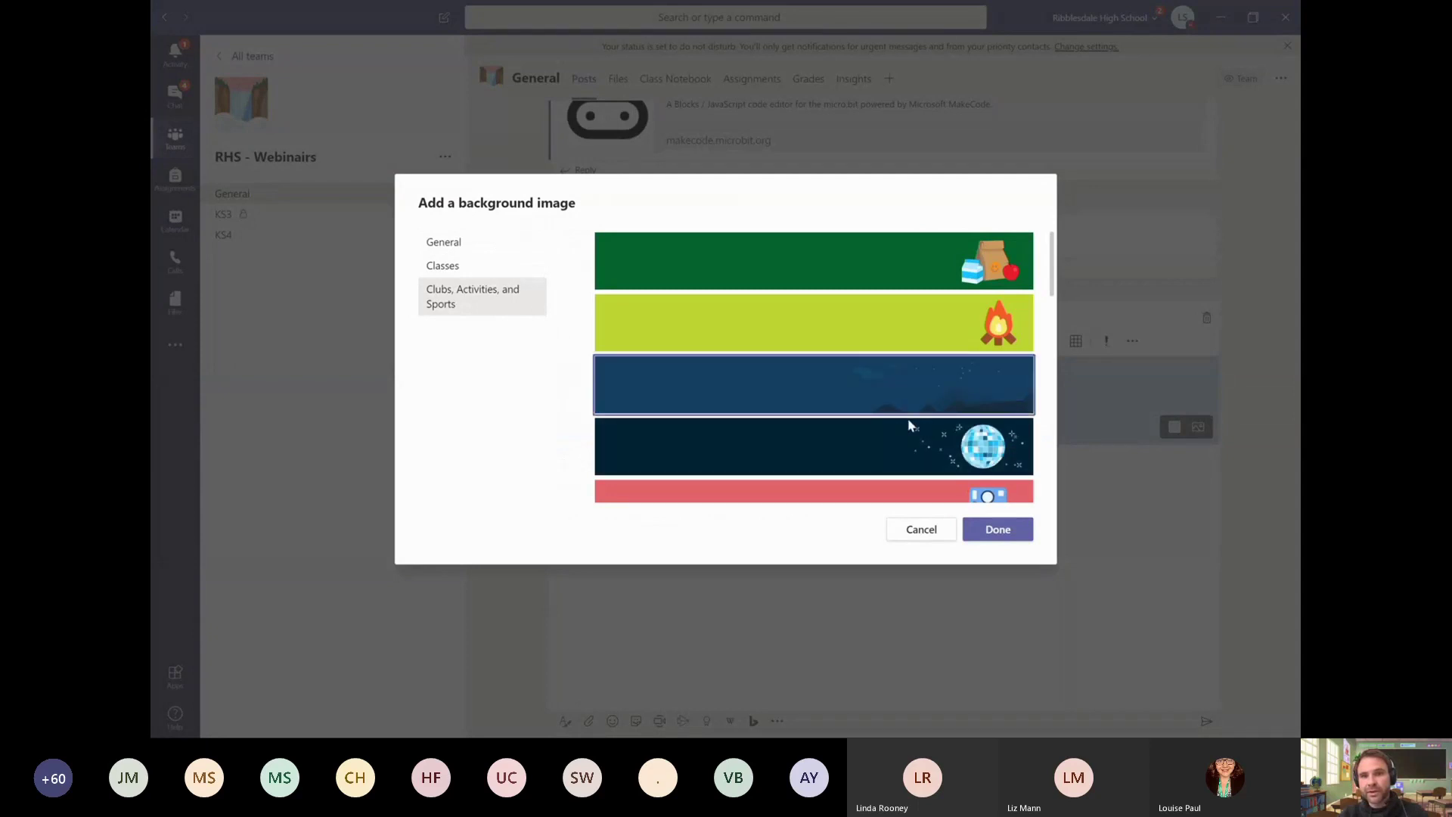
click(999, 529)
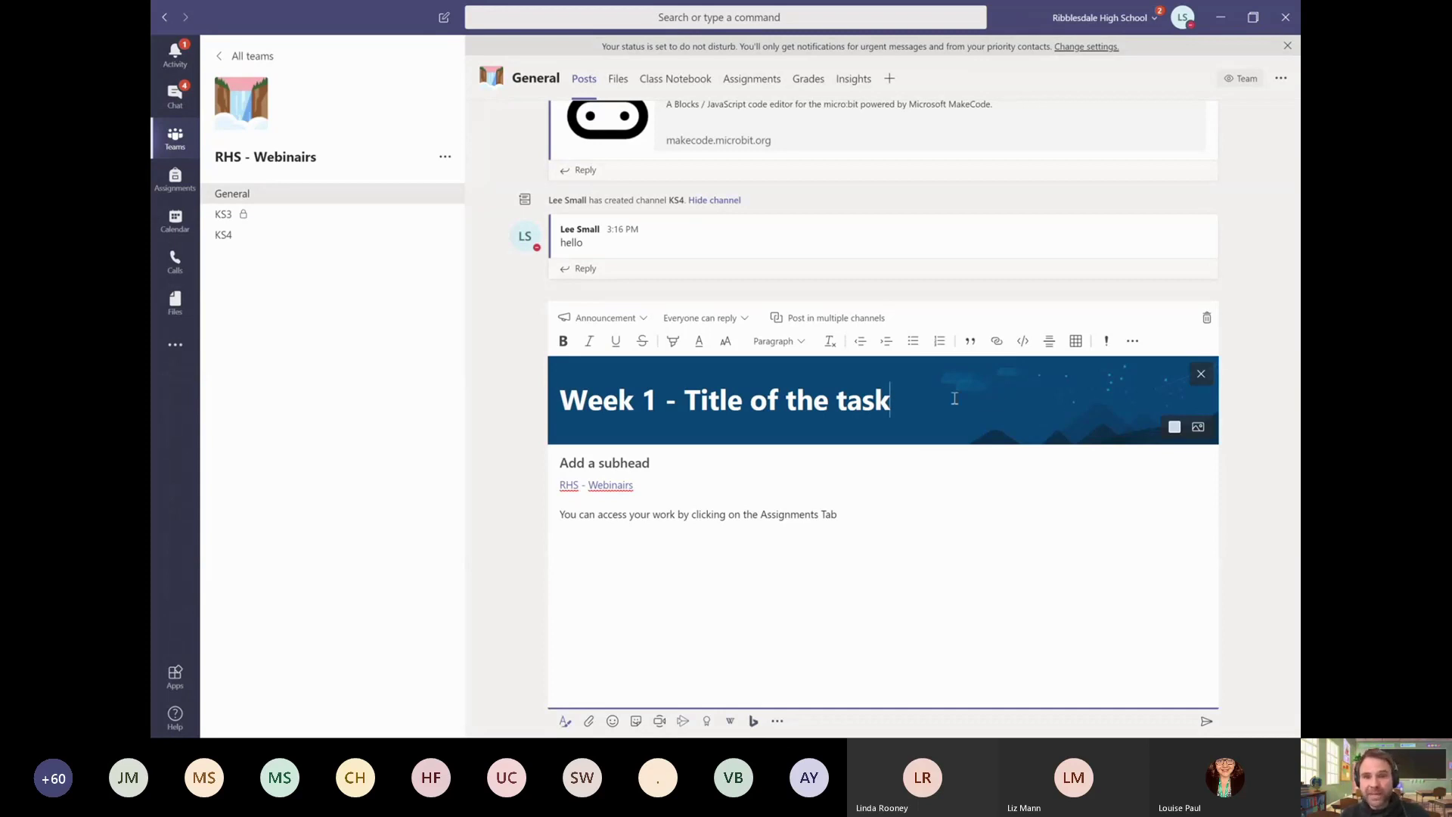
Step: Examine which channels the announcement can be cross-posted to, including those of the 2019-7W-Co team
click(860, 326)
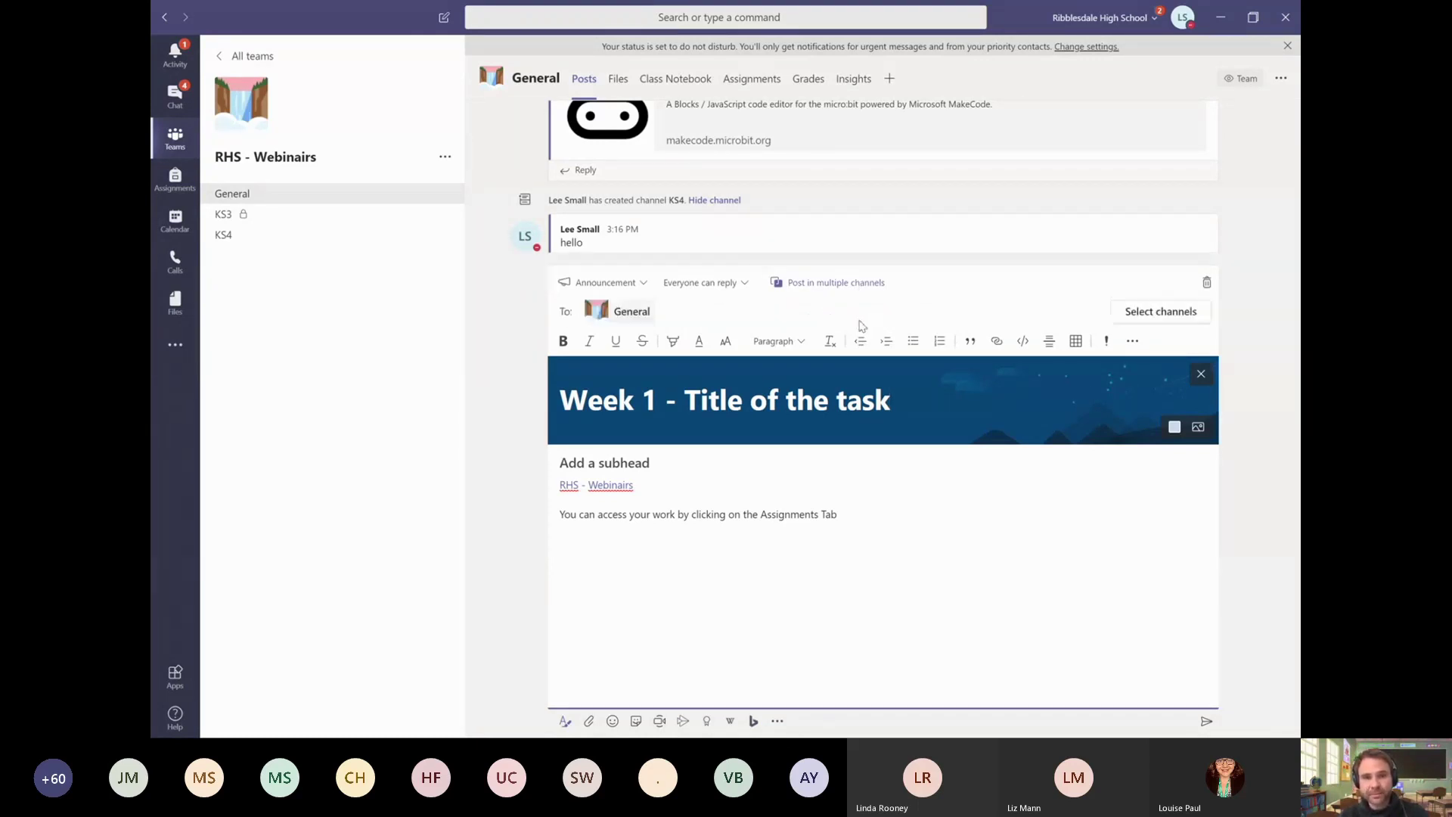
click(1184, 321)
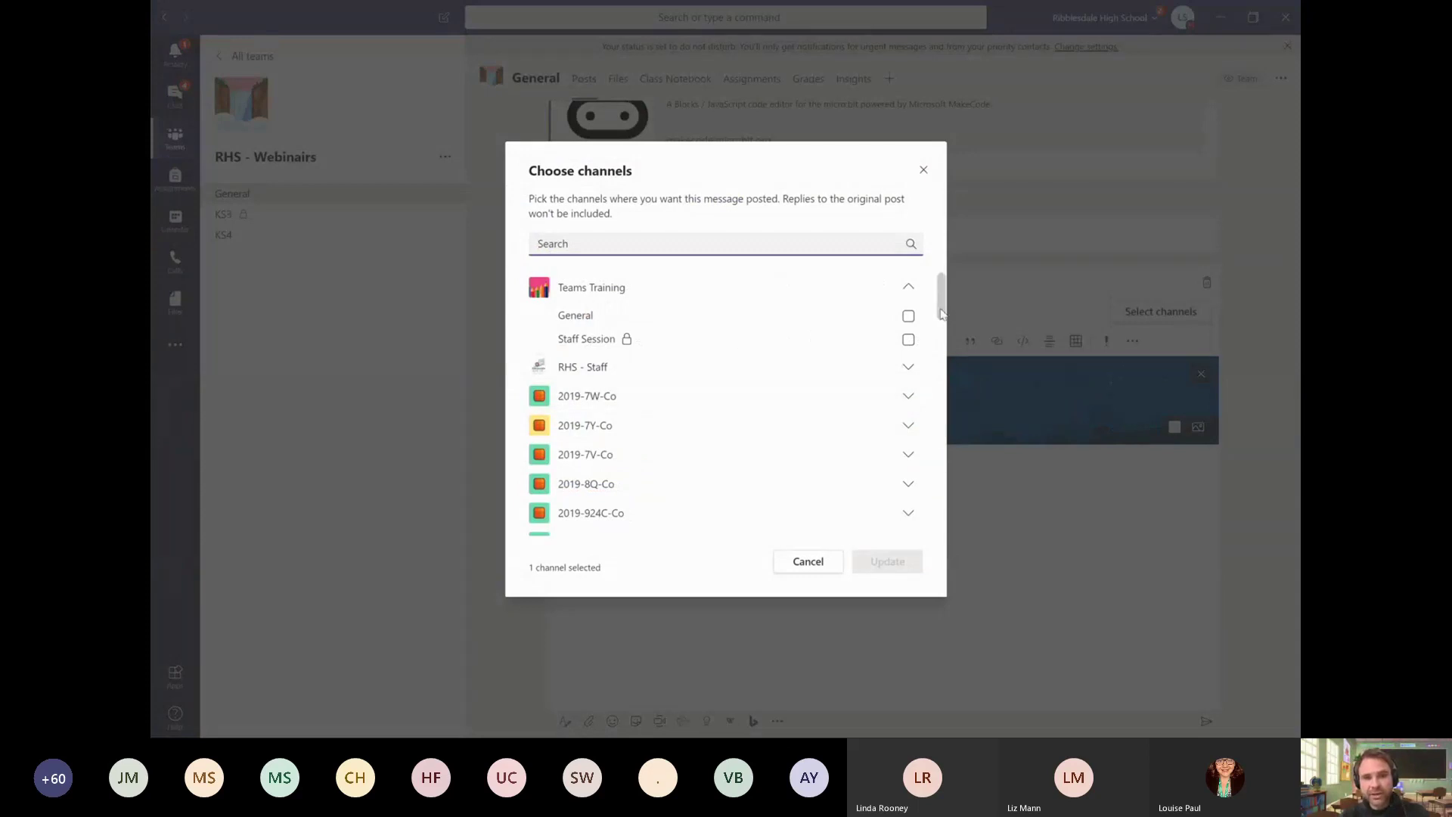
mouse_move(942, 314)
mouse_down()
mouse_move(942, 365)
mouse_move(939, 322)
mouse_up()
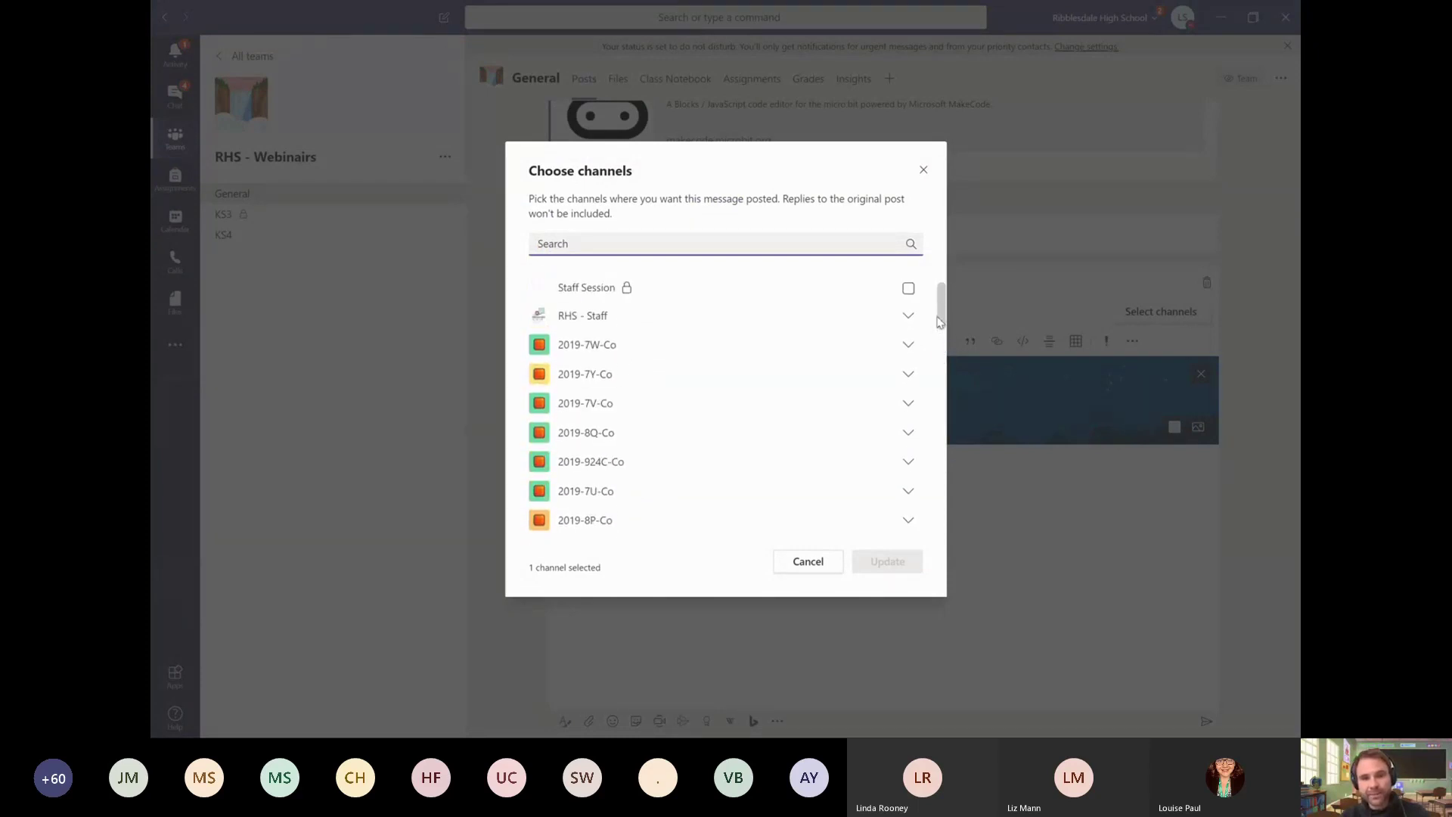
click(696, 349)
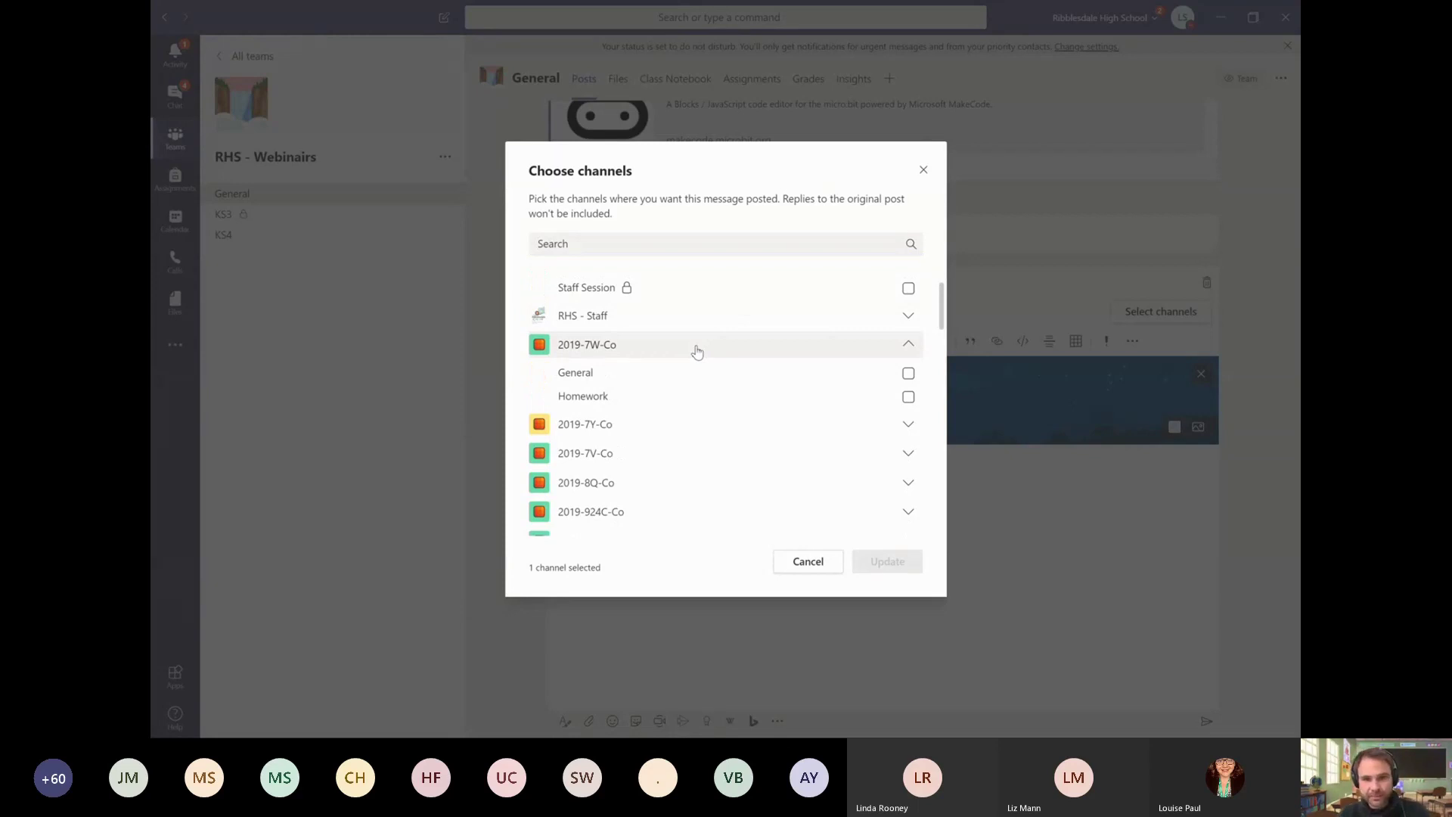
click(922, 171)
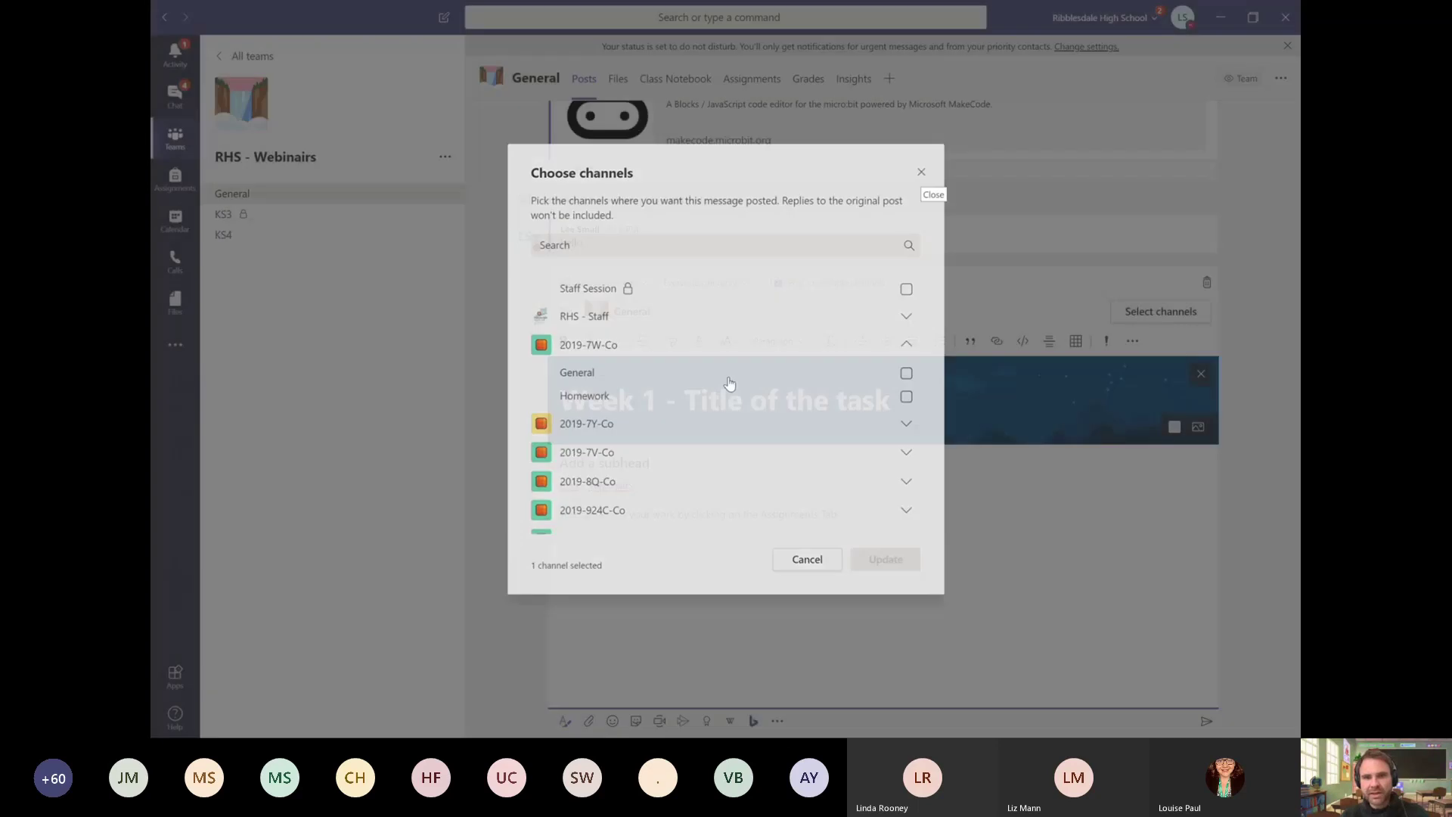
Step: Post the announcement in the General channel and reopen the posted message for editing
click(1205, 722)
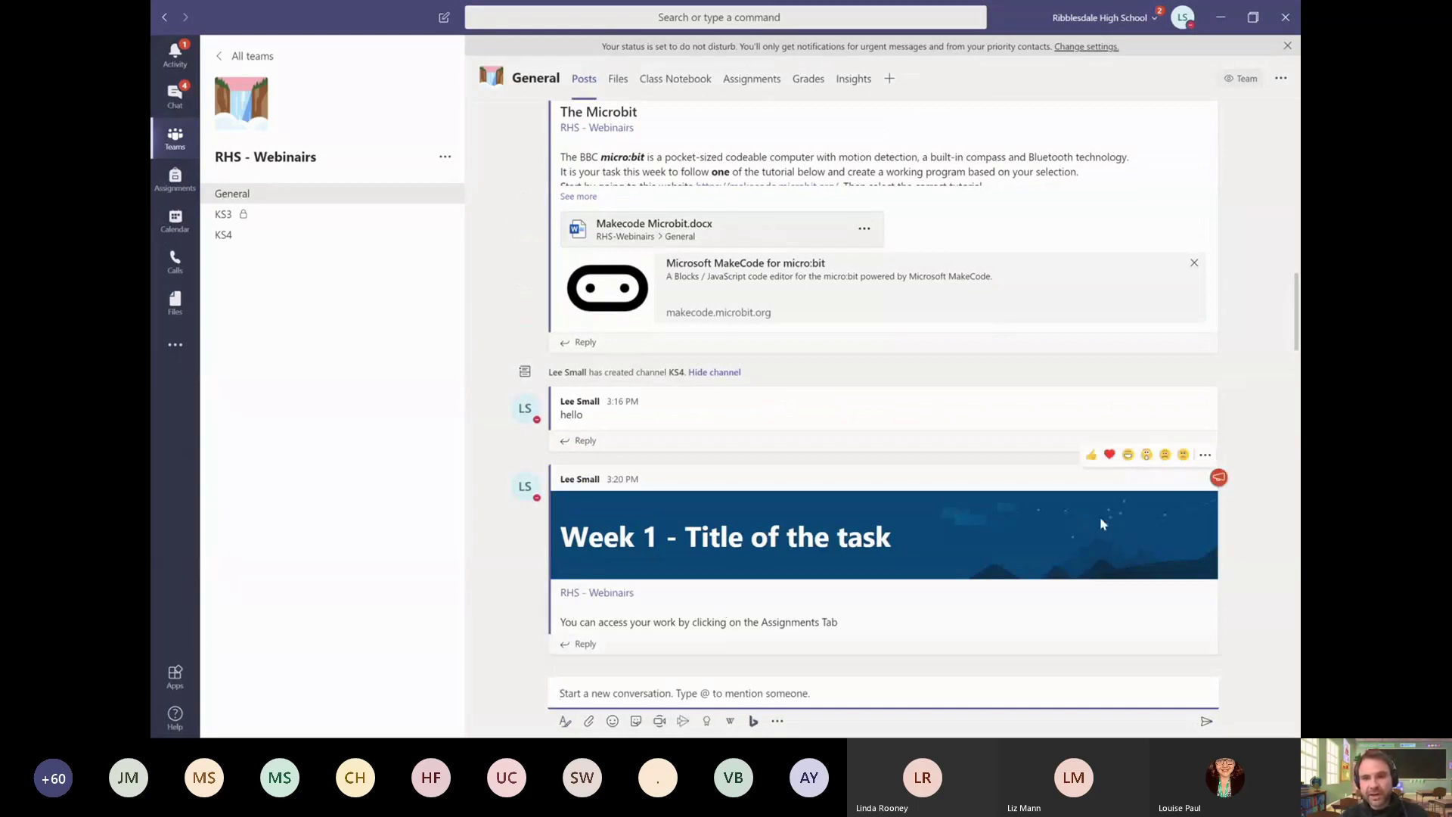
click(1207, 462)
click(1206, 461)
click(1206, 462)
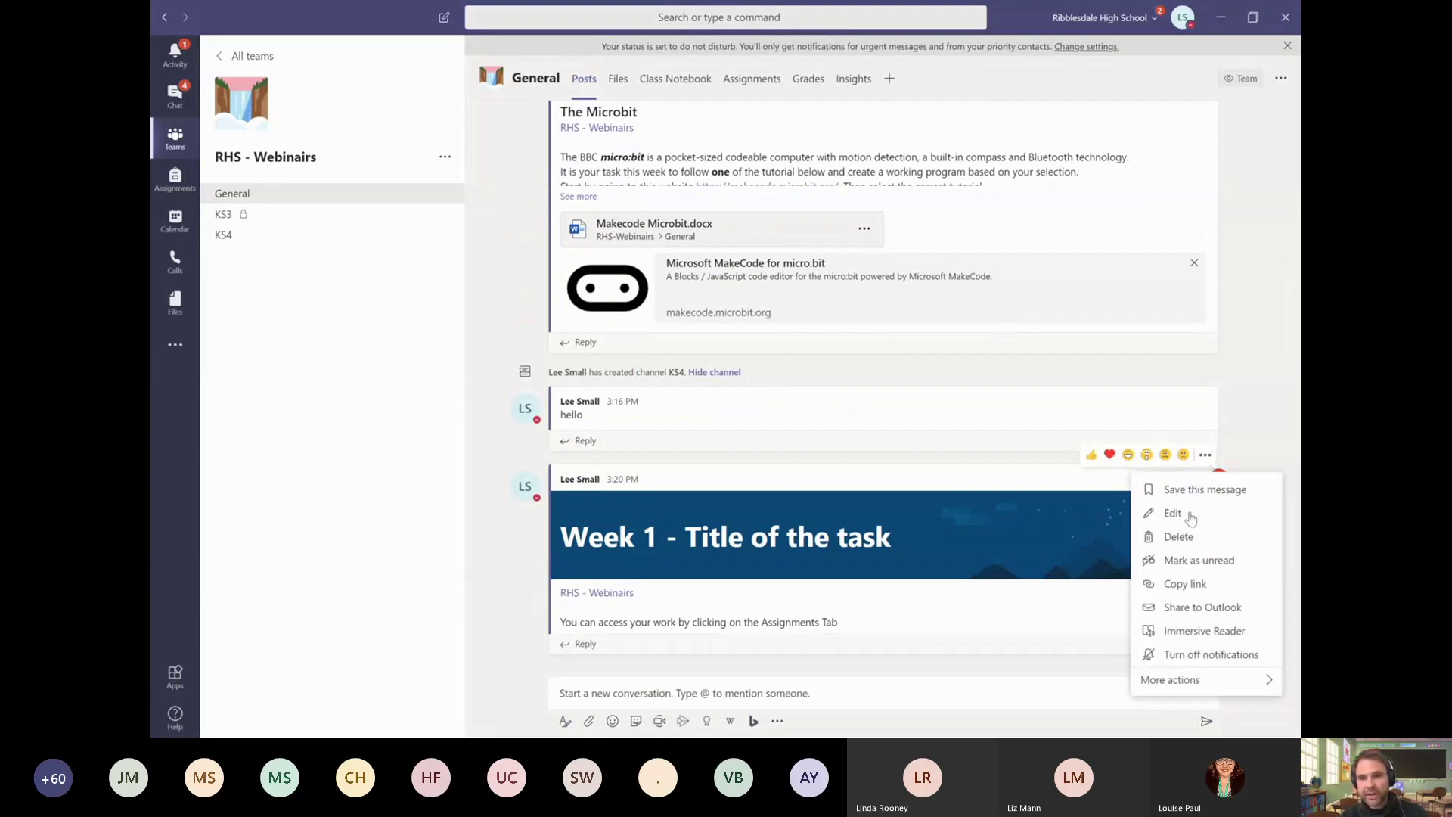
click(1184, 519)
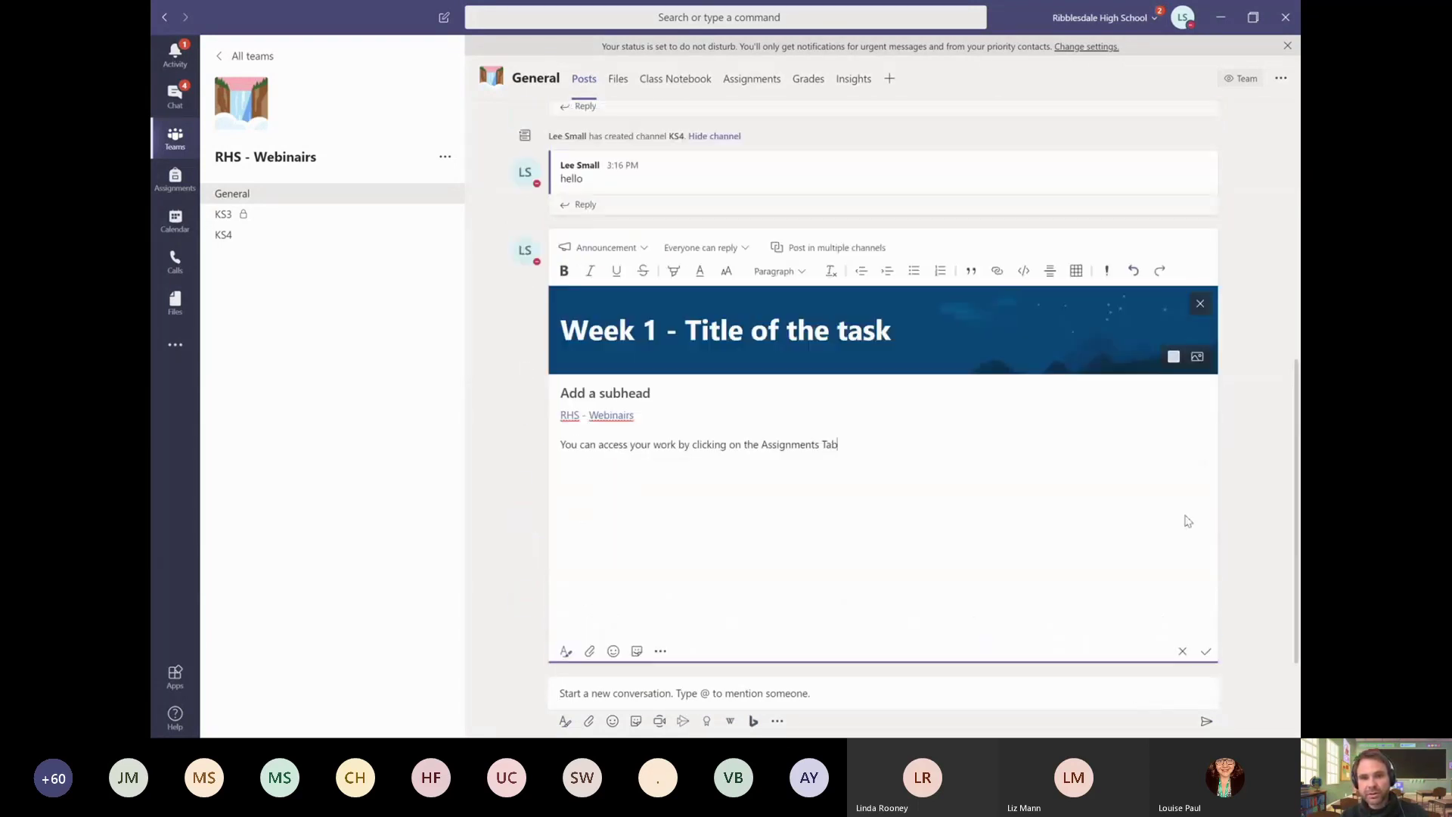
Step: Try adding the General channel of 2019-7W-Co as another destination, discard that selection and save the edited announcement
click(819, 256)
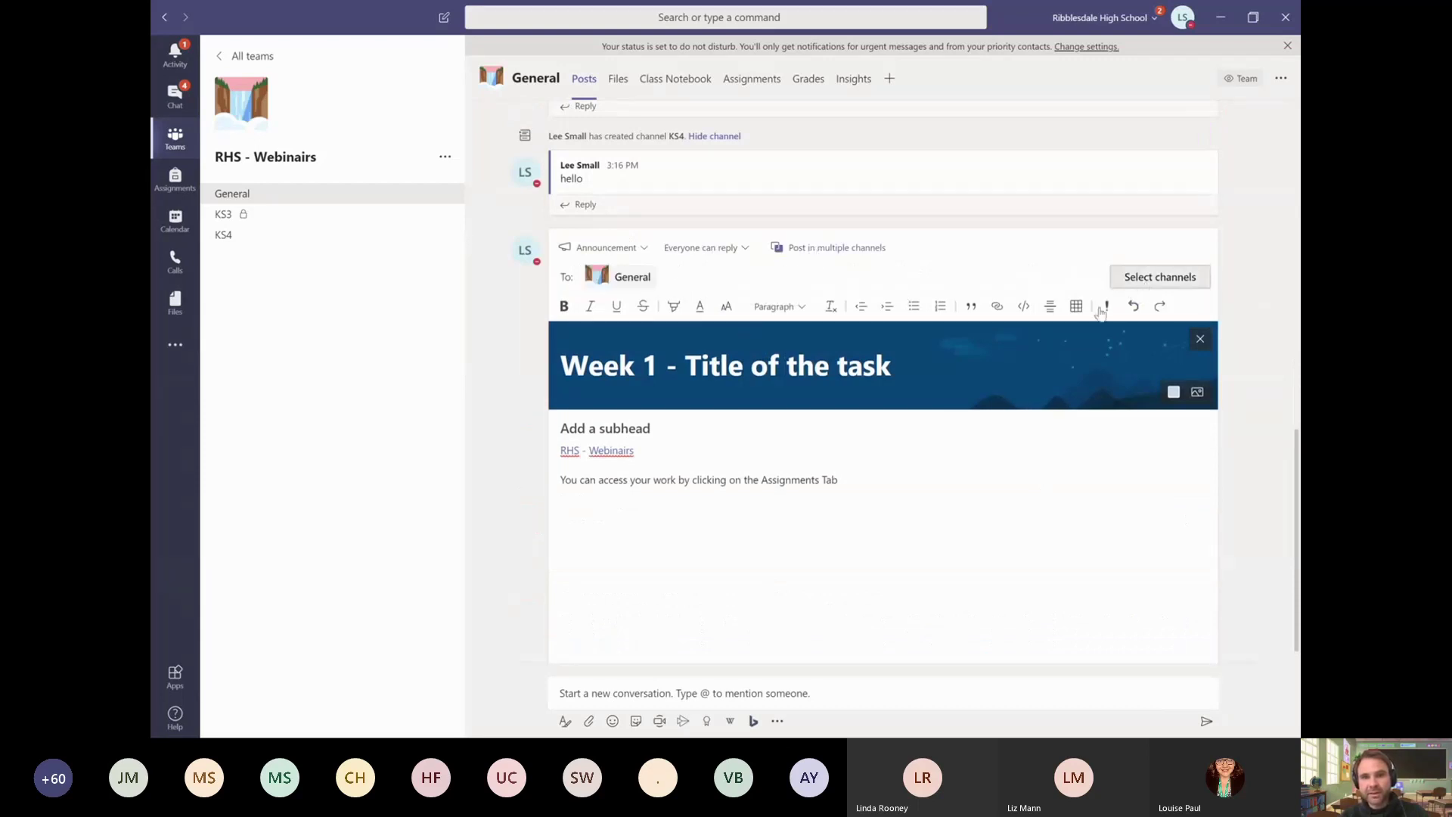
click(1172, 283)
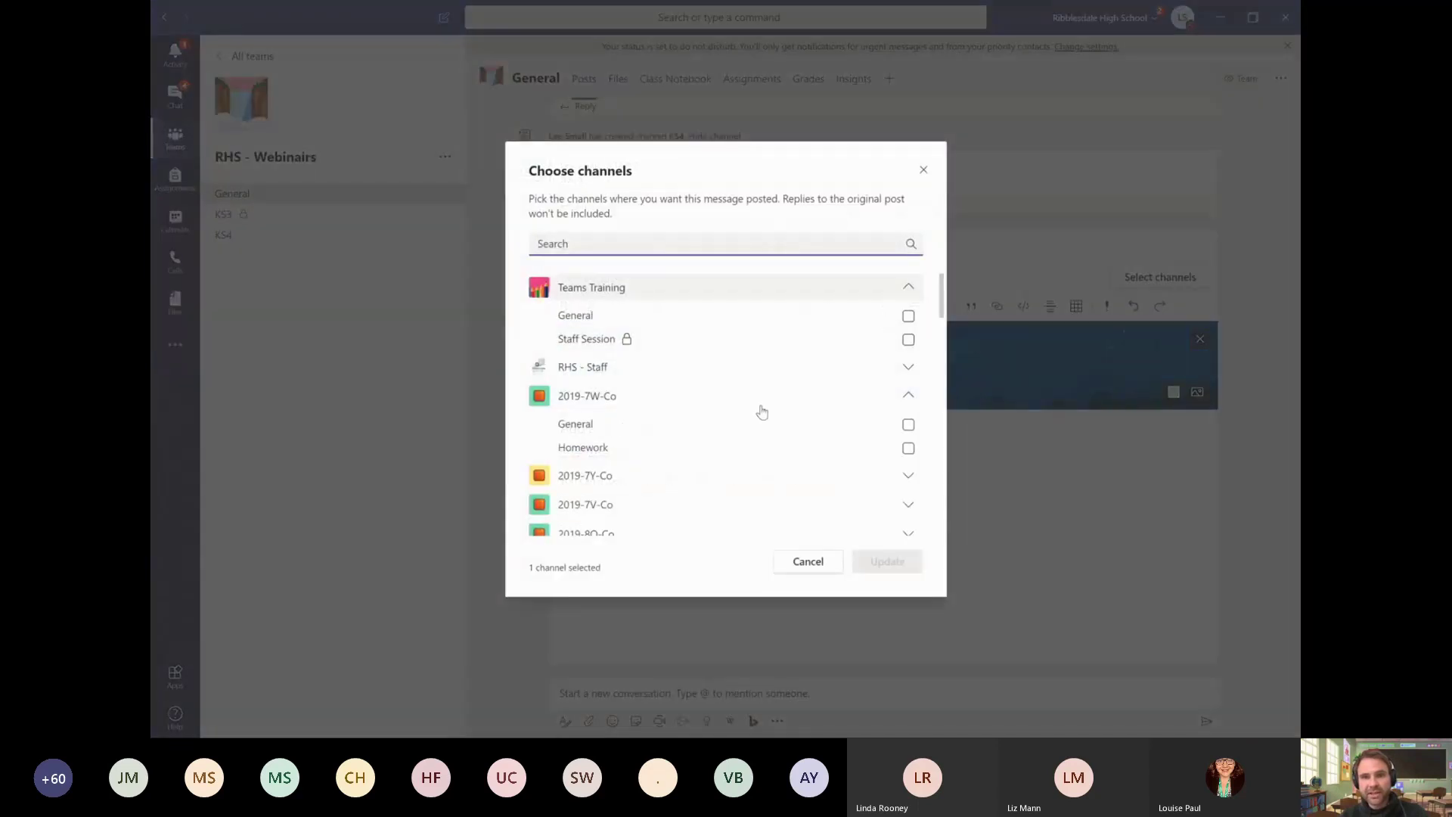
click(908, 425)
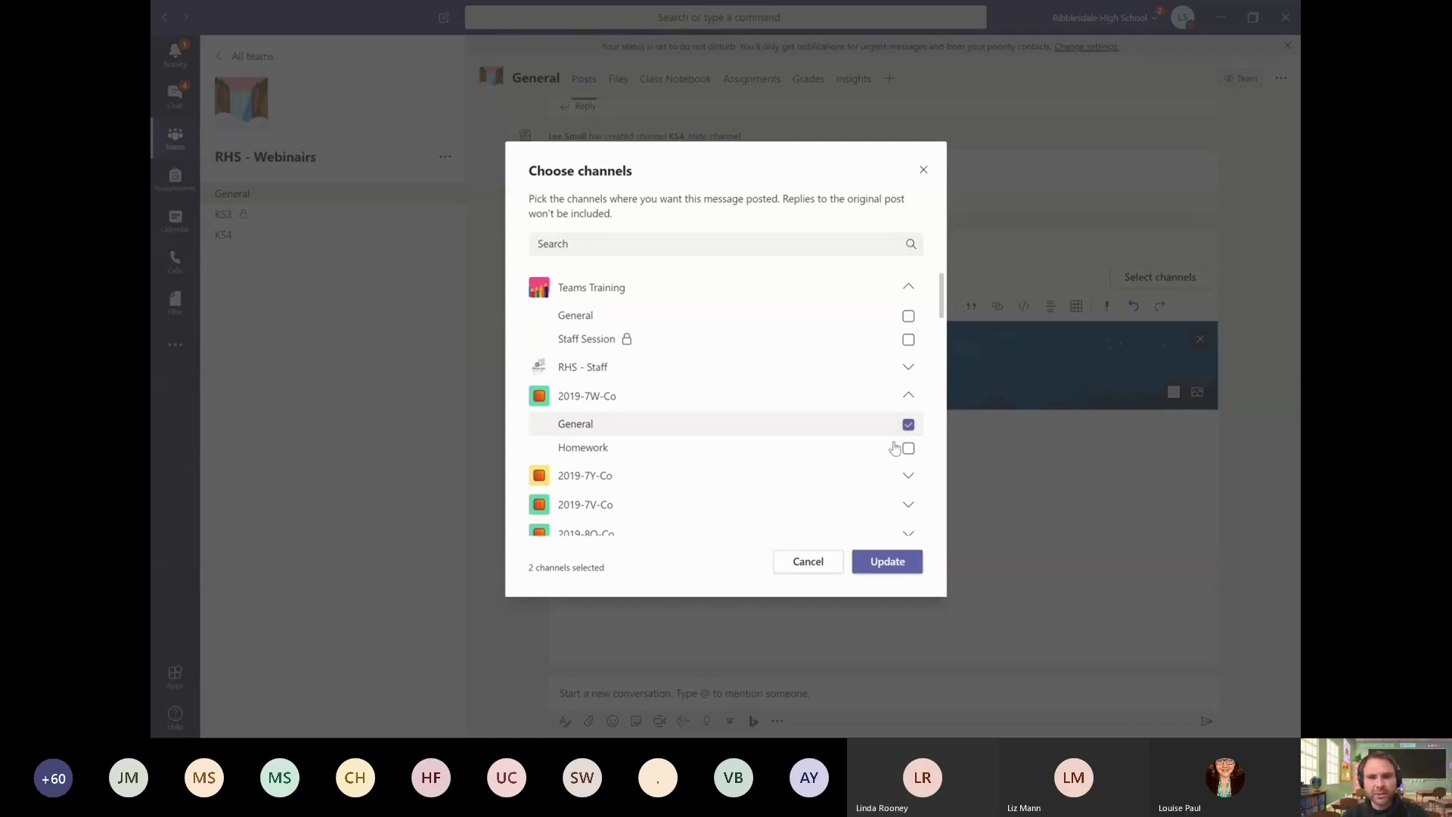
click(808, 562)
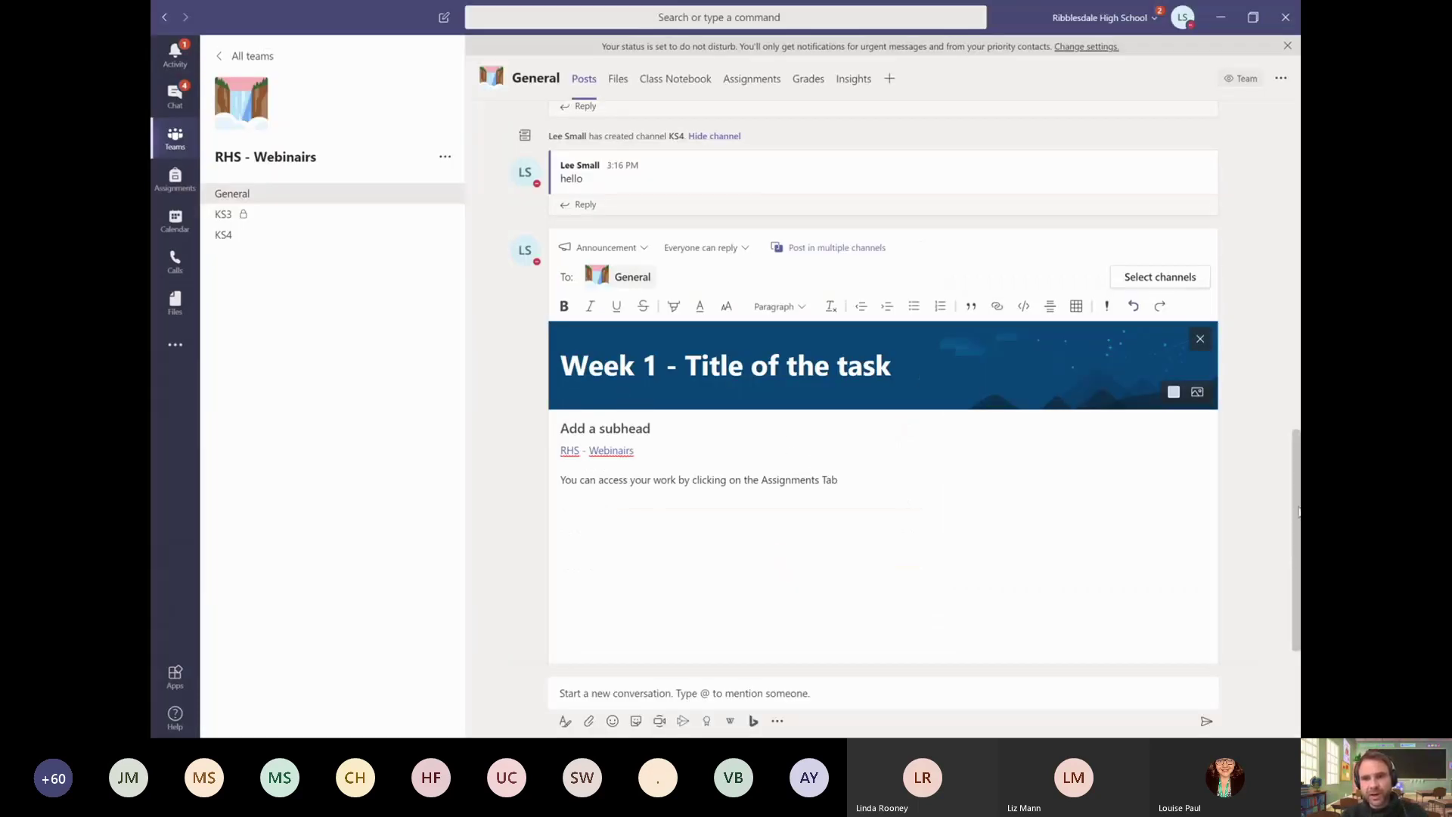
drag(1295, 501, 1292, 317)
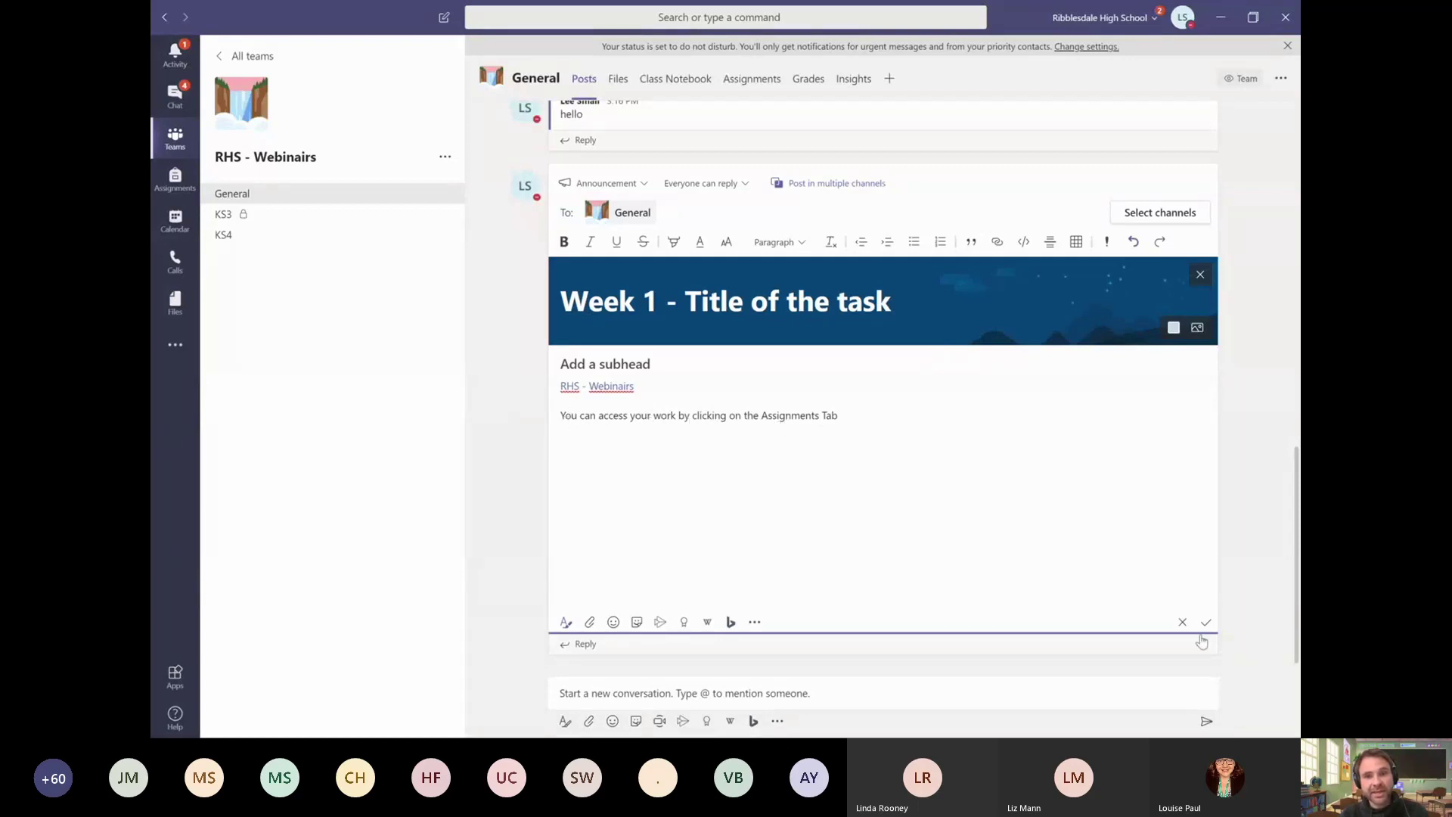
click(1206, 623)
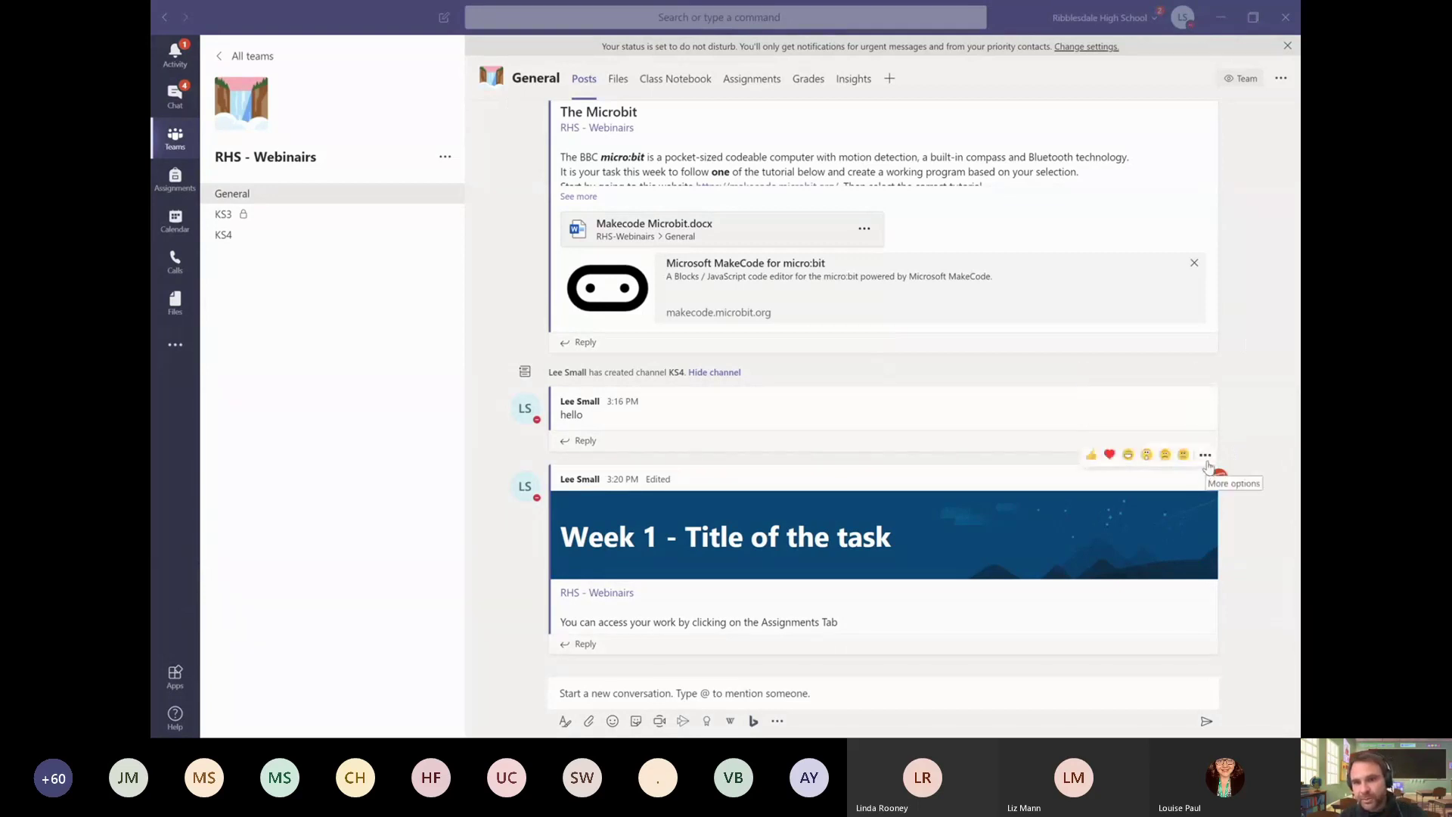
Step: Bookmark the "Week 1 - Title of the task" announcement as a saved message and view the account menu's Saved entry
click(1205, 456)
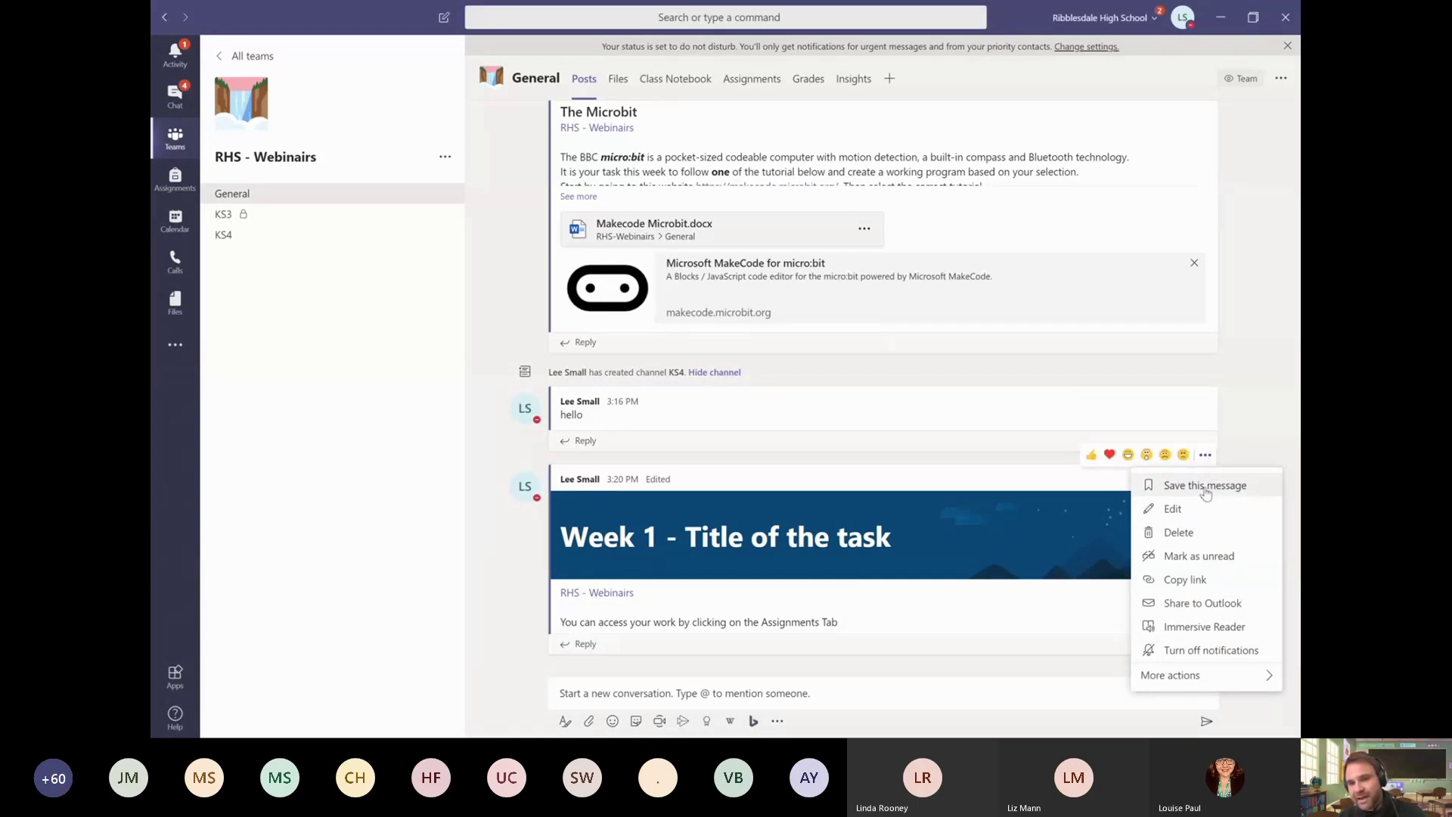
click(1206, 488)
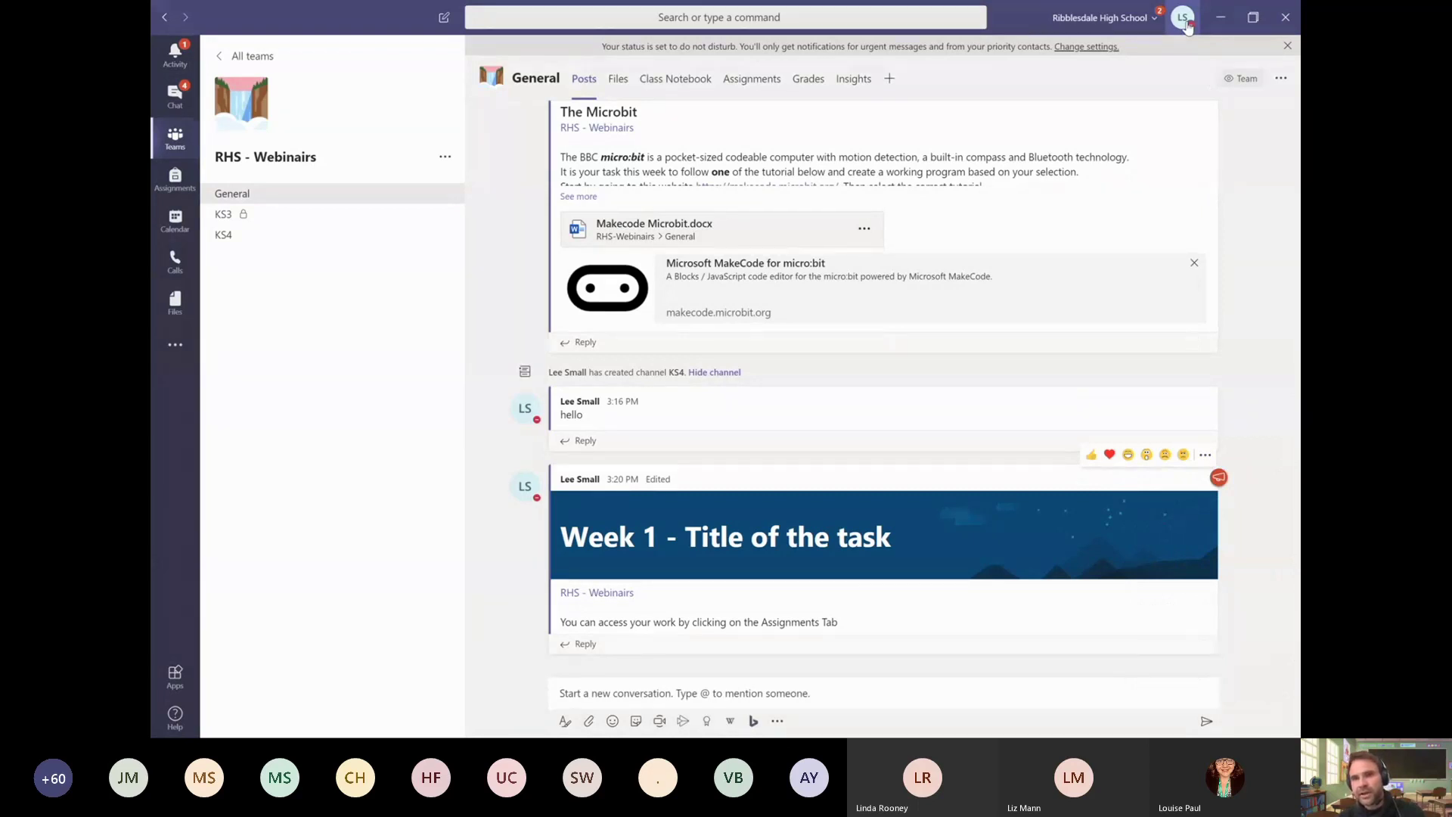
click(1185, 24)
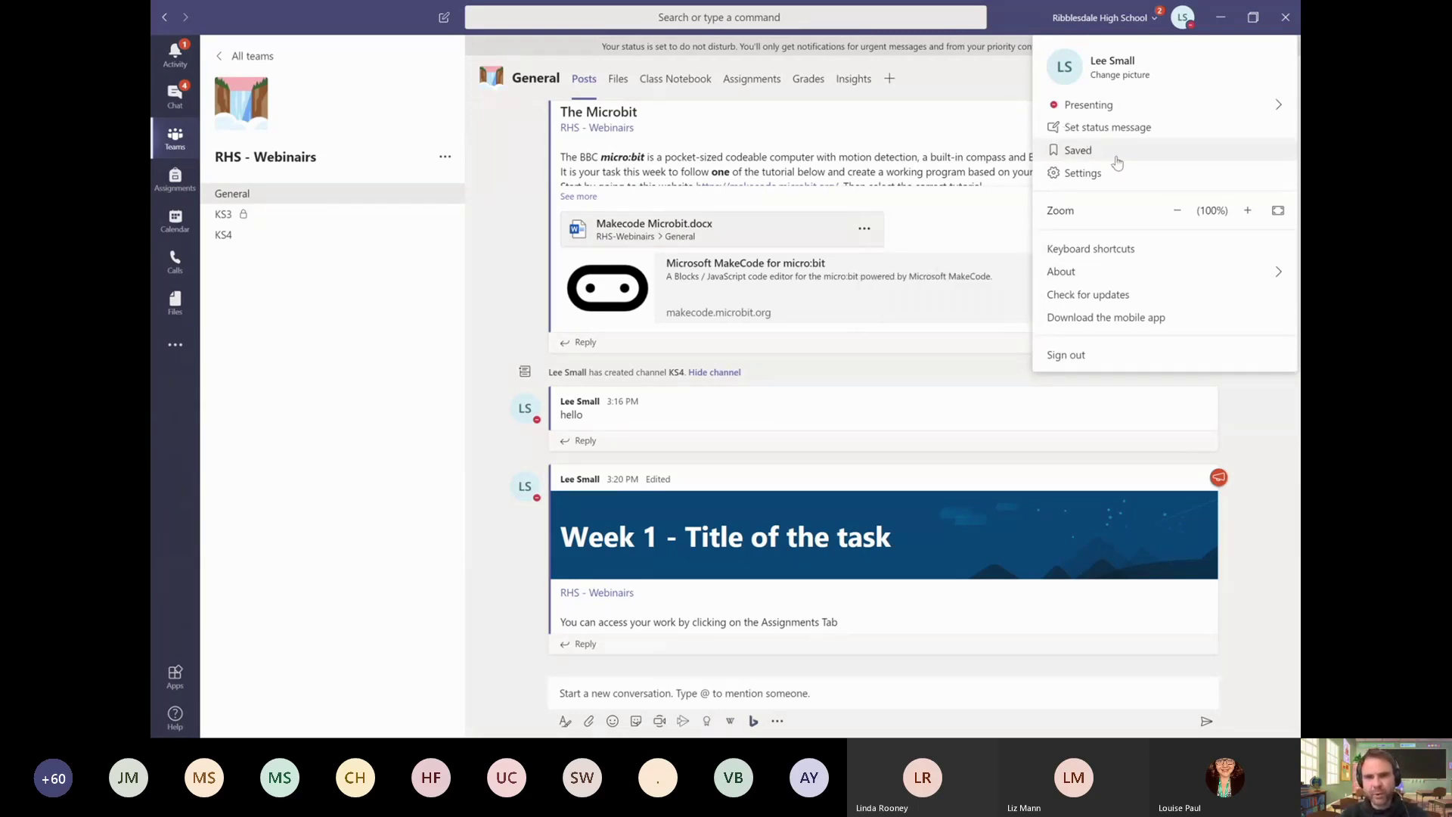
click(507, 620)
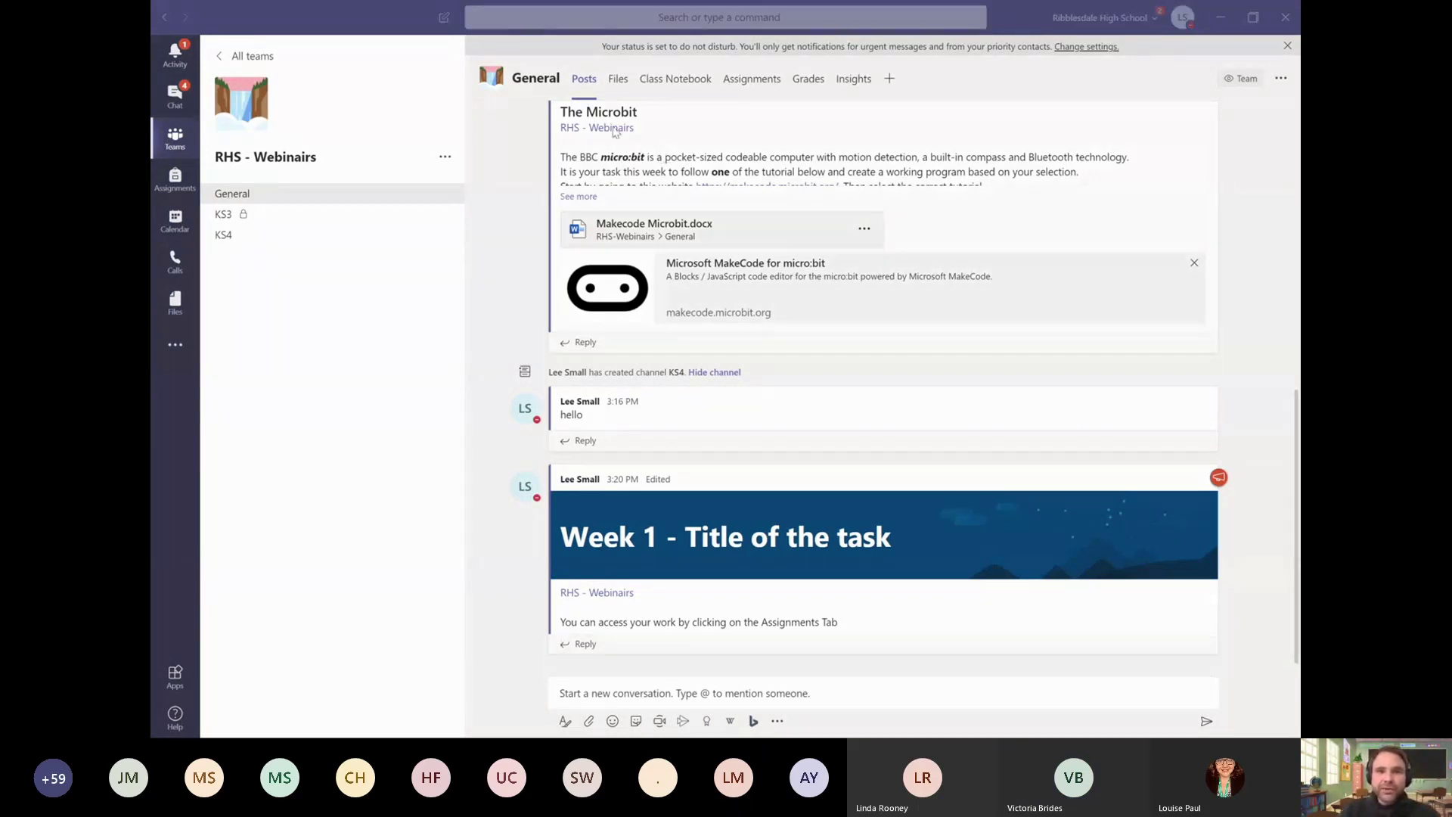
Step: Review the management settings and the member list of the RHS - Webinairs team
click(313, 156)
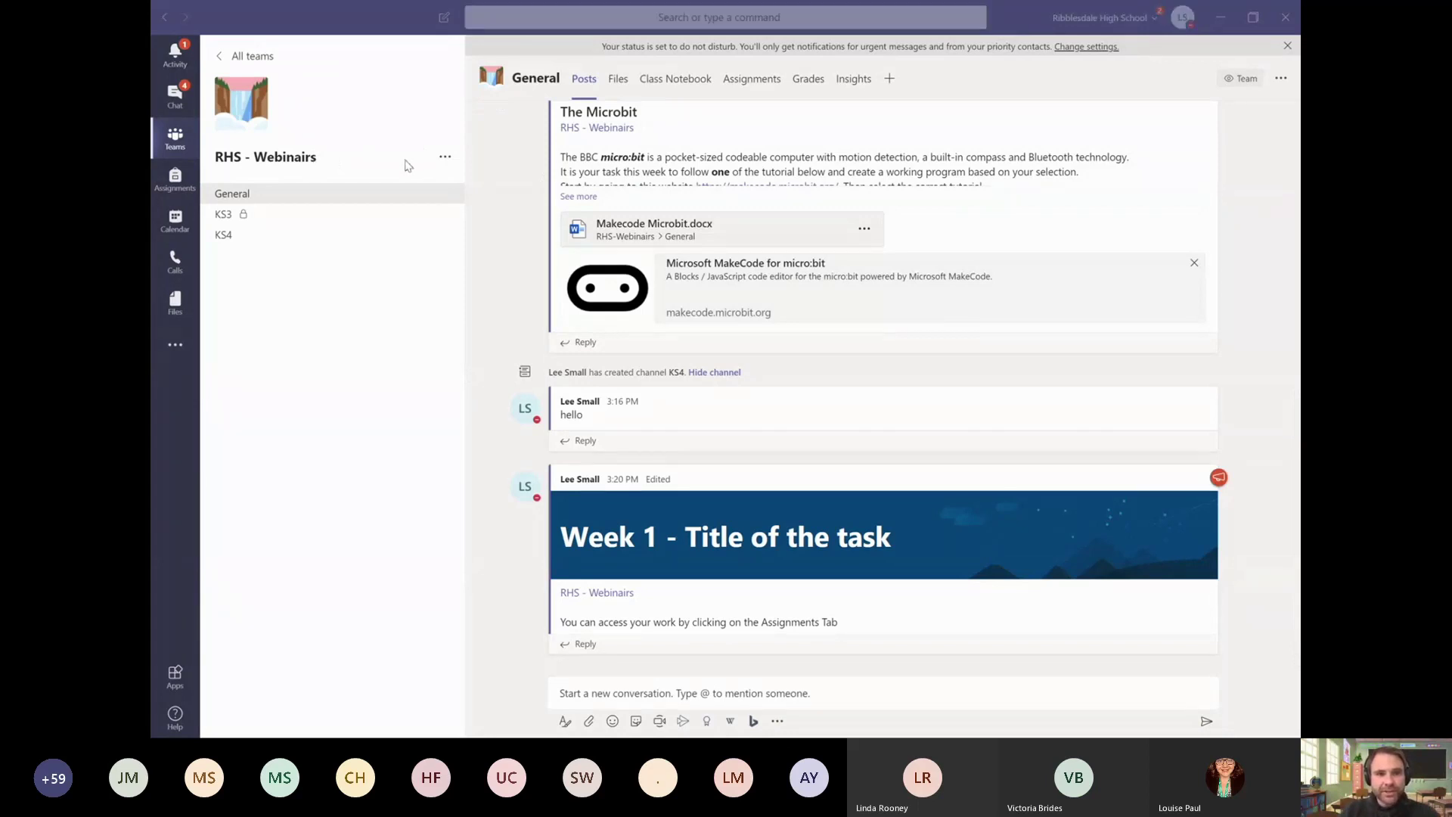
click(445, 157)
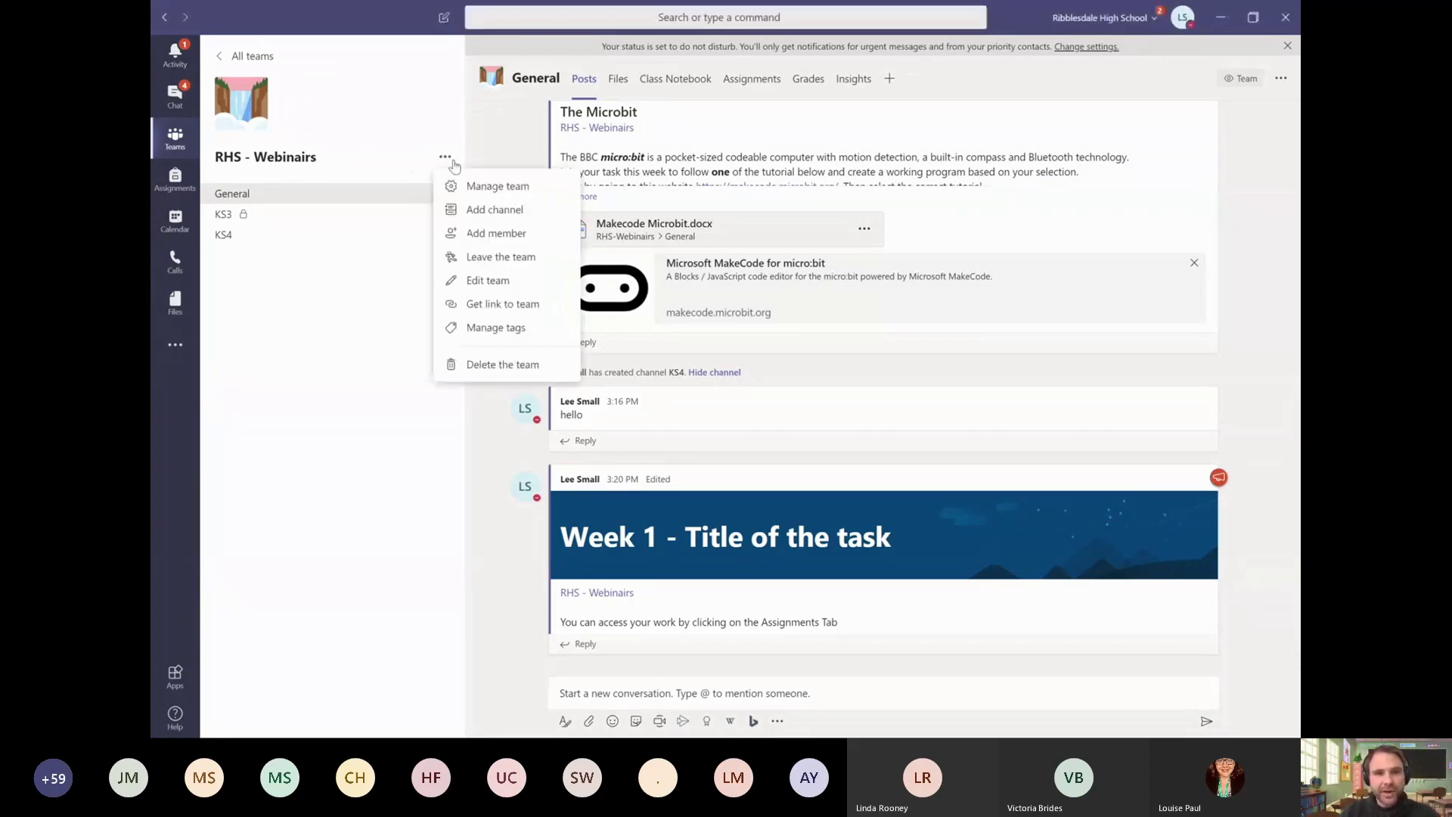
click(516, 189)
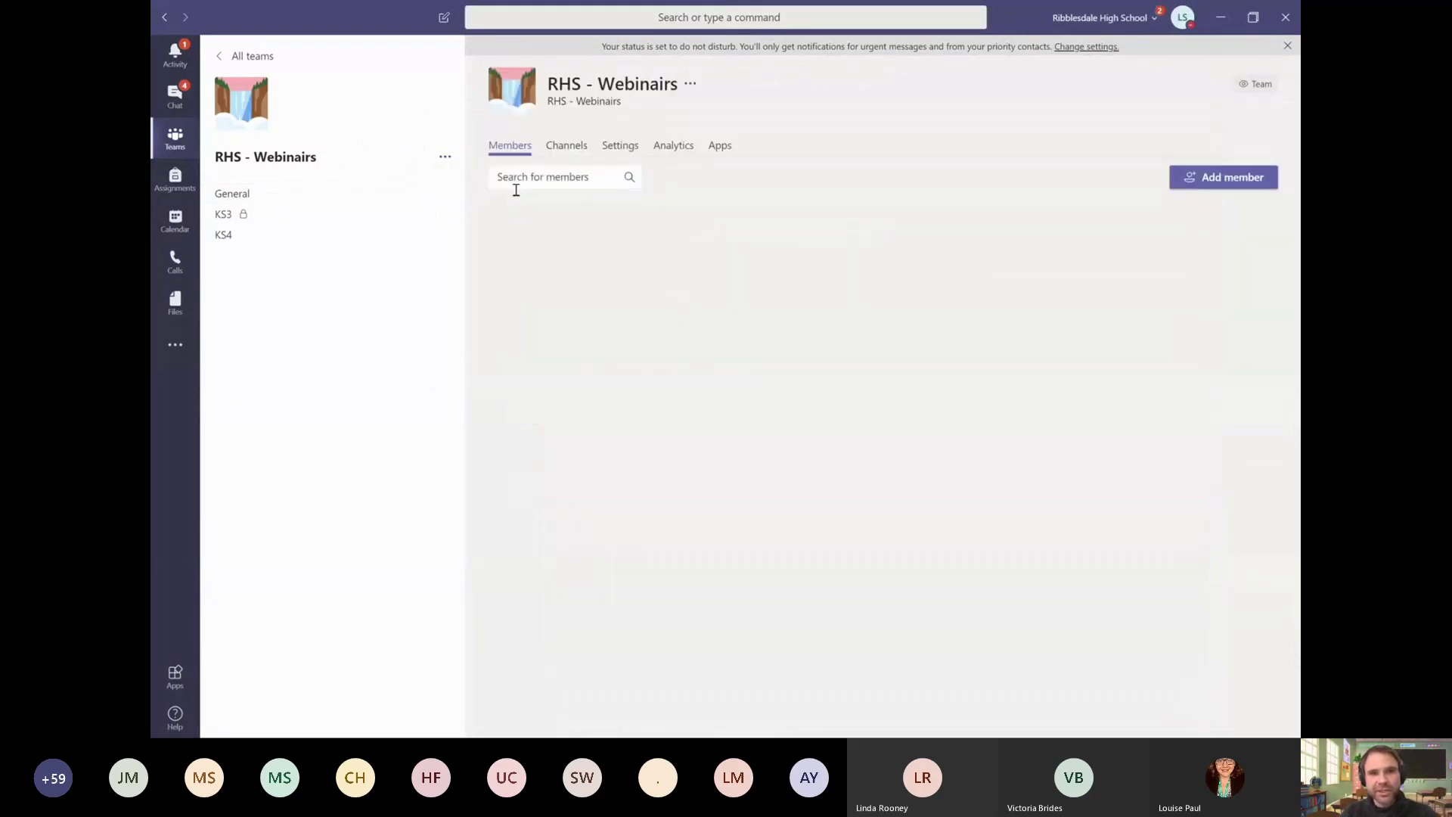
click(628, 154)
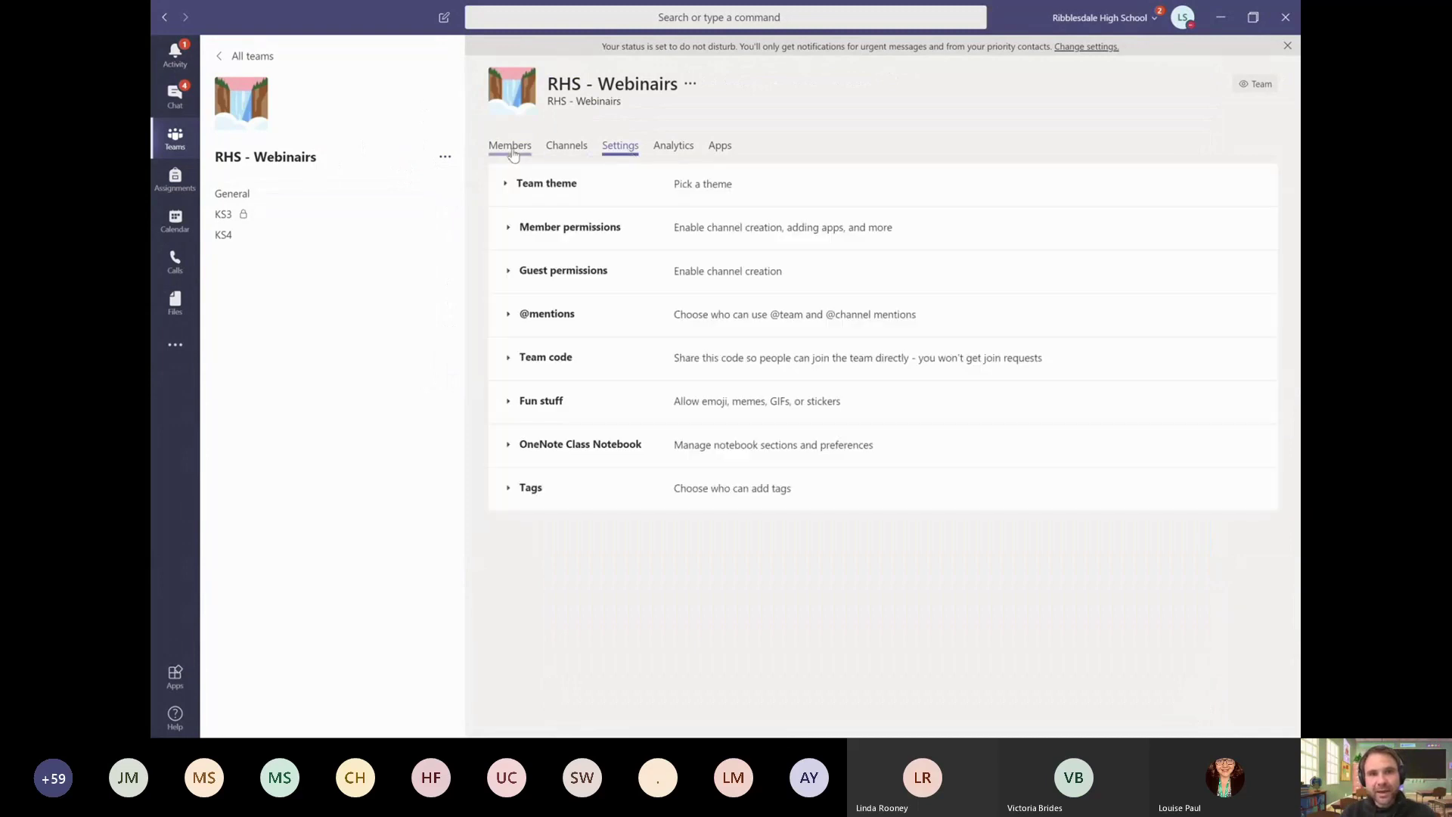
click(513, 155)
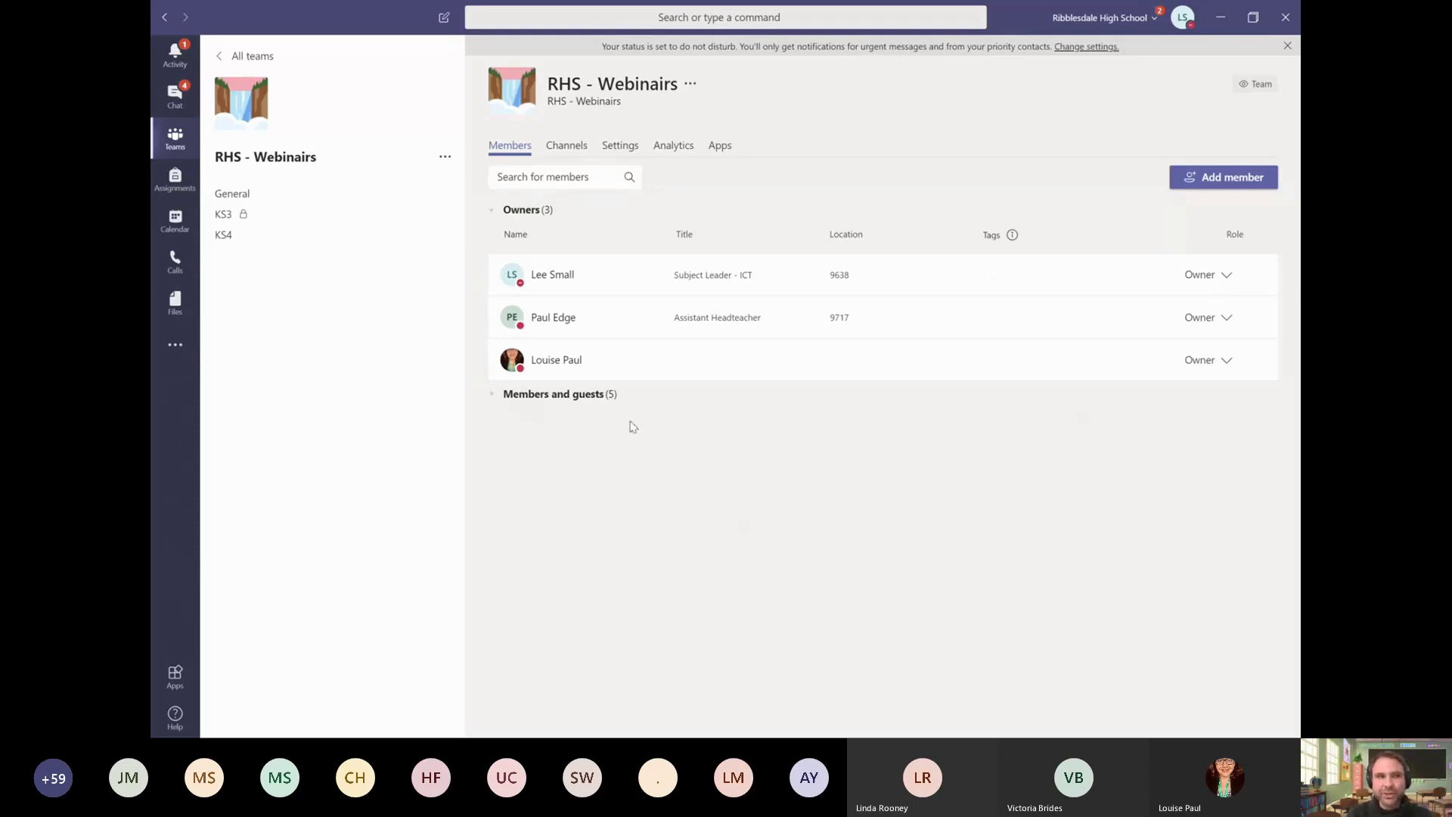
Step: Send Showcase01 praise in the General channel with the Thank you badge and the note "Well done"
click(323, 199)
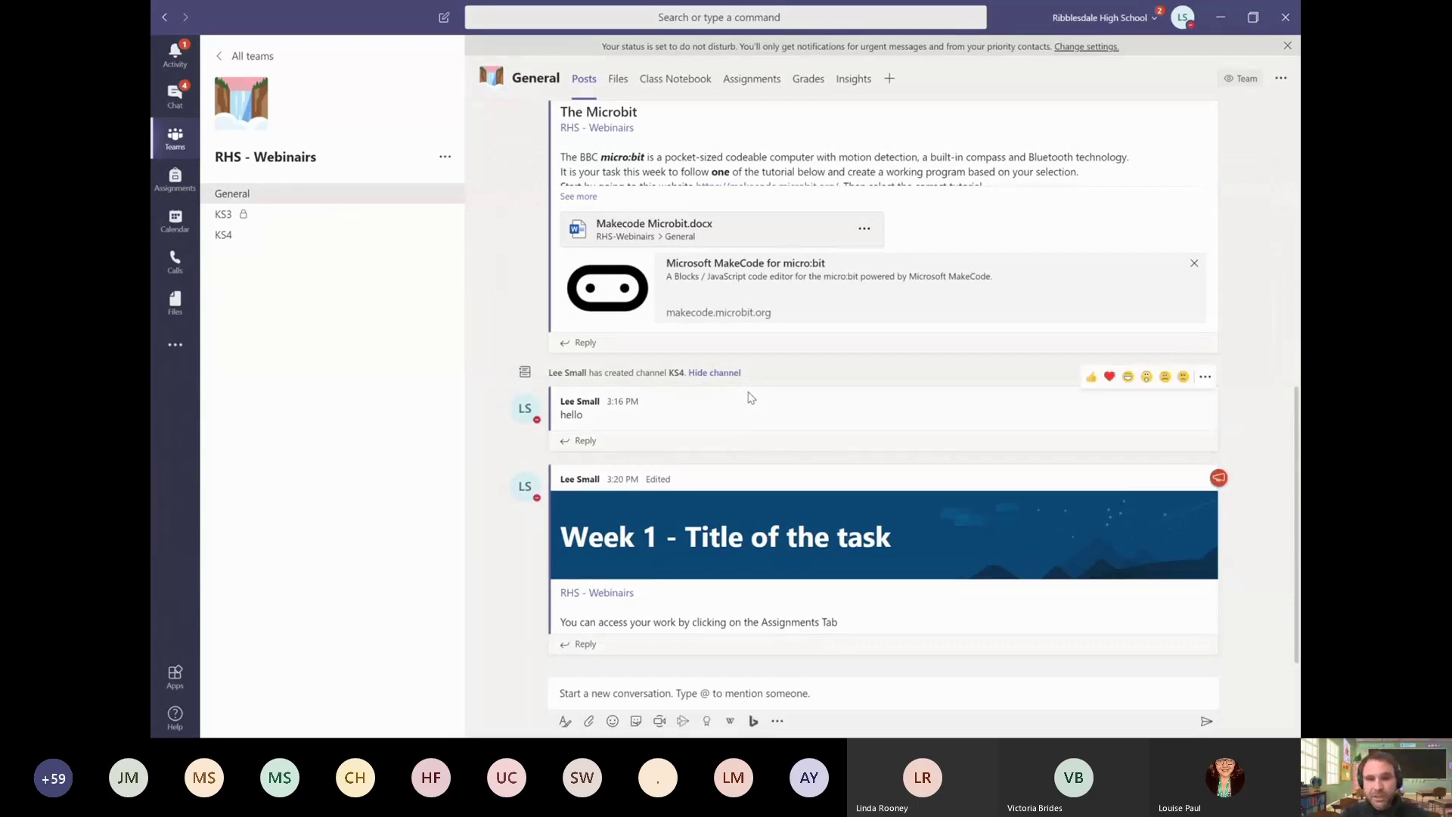
click(708, 725)
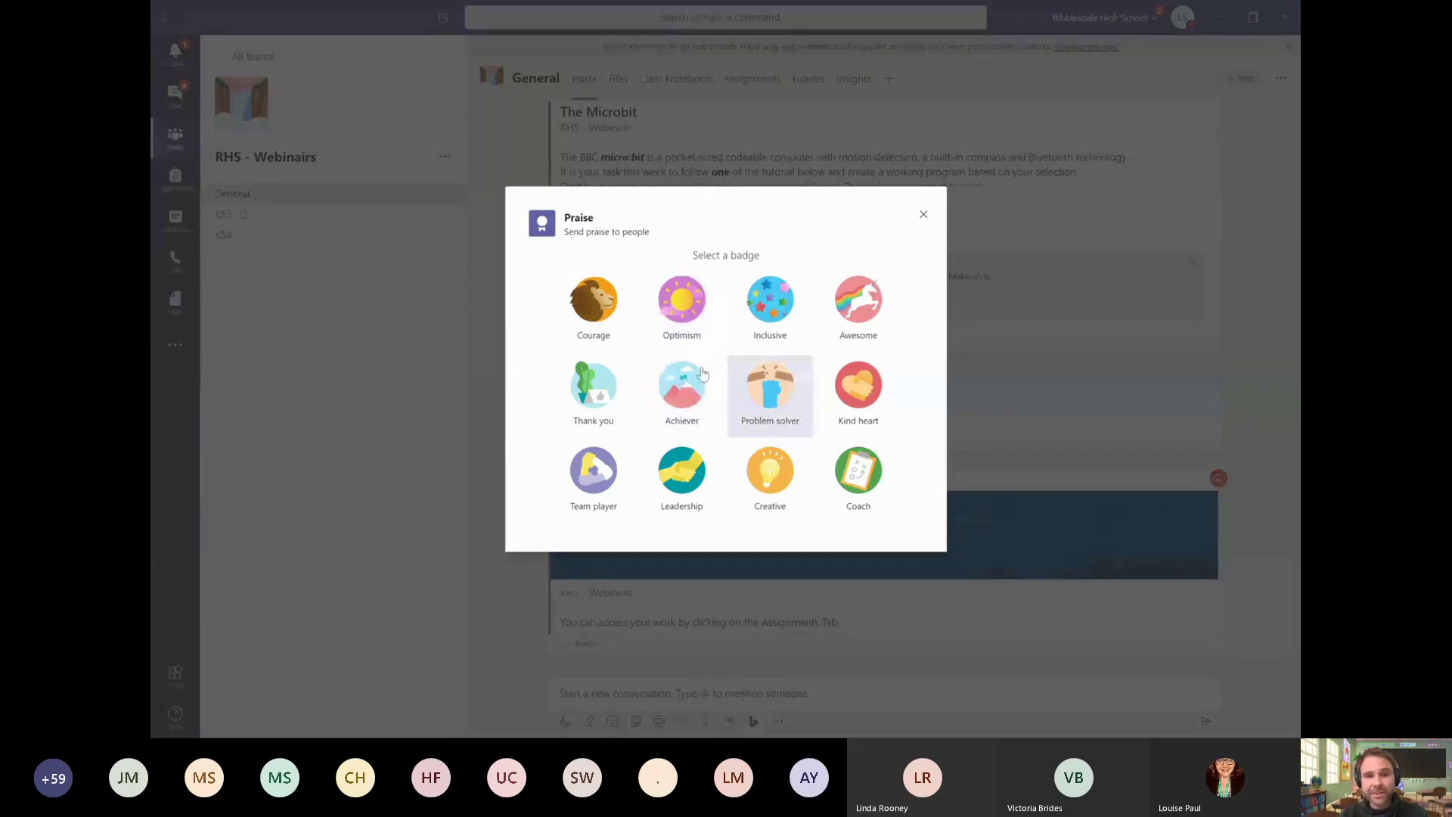
click(601, 374)
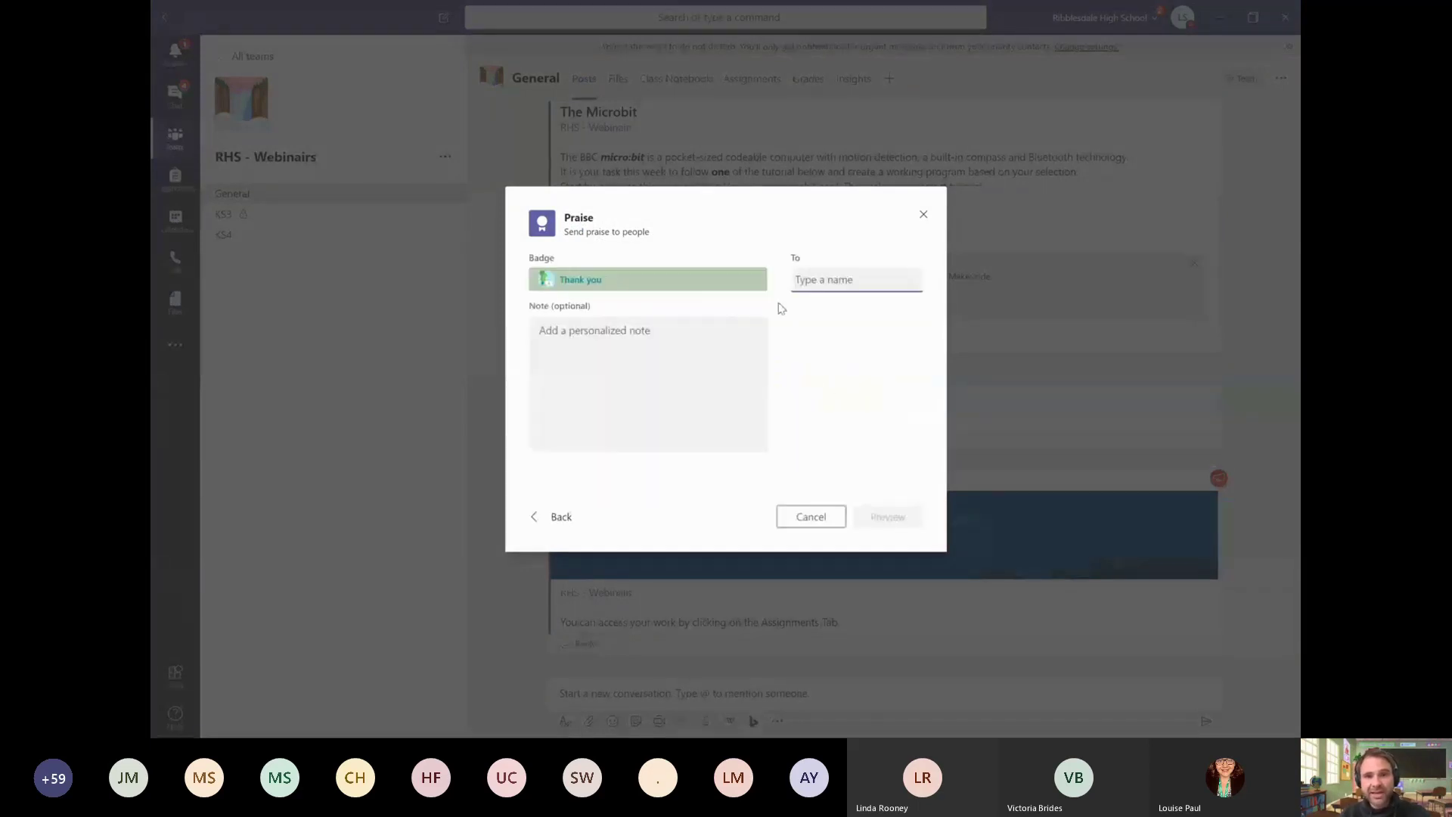
text(show)
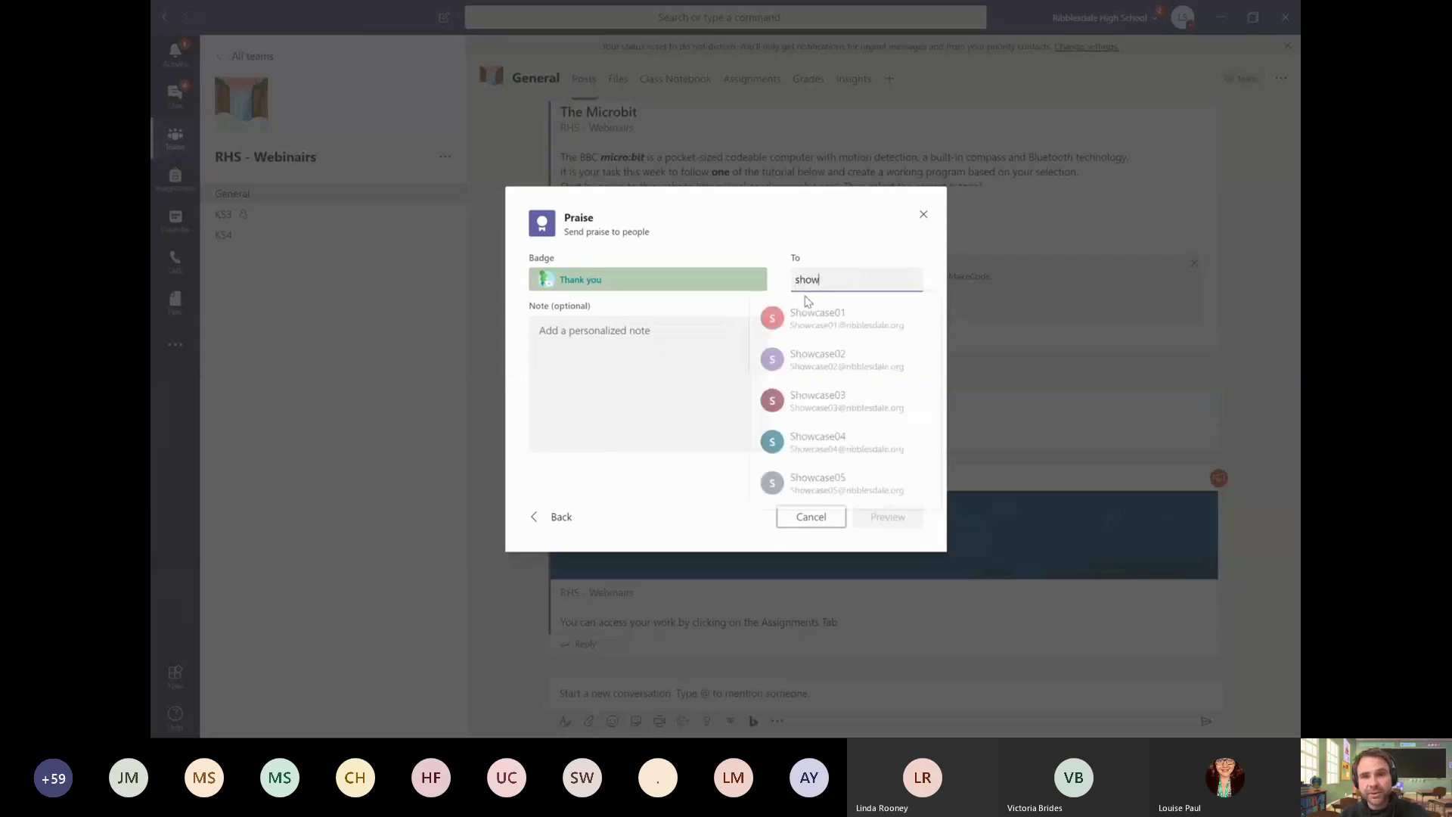
click(843, 322)
click(648, 360)
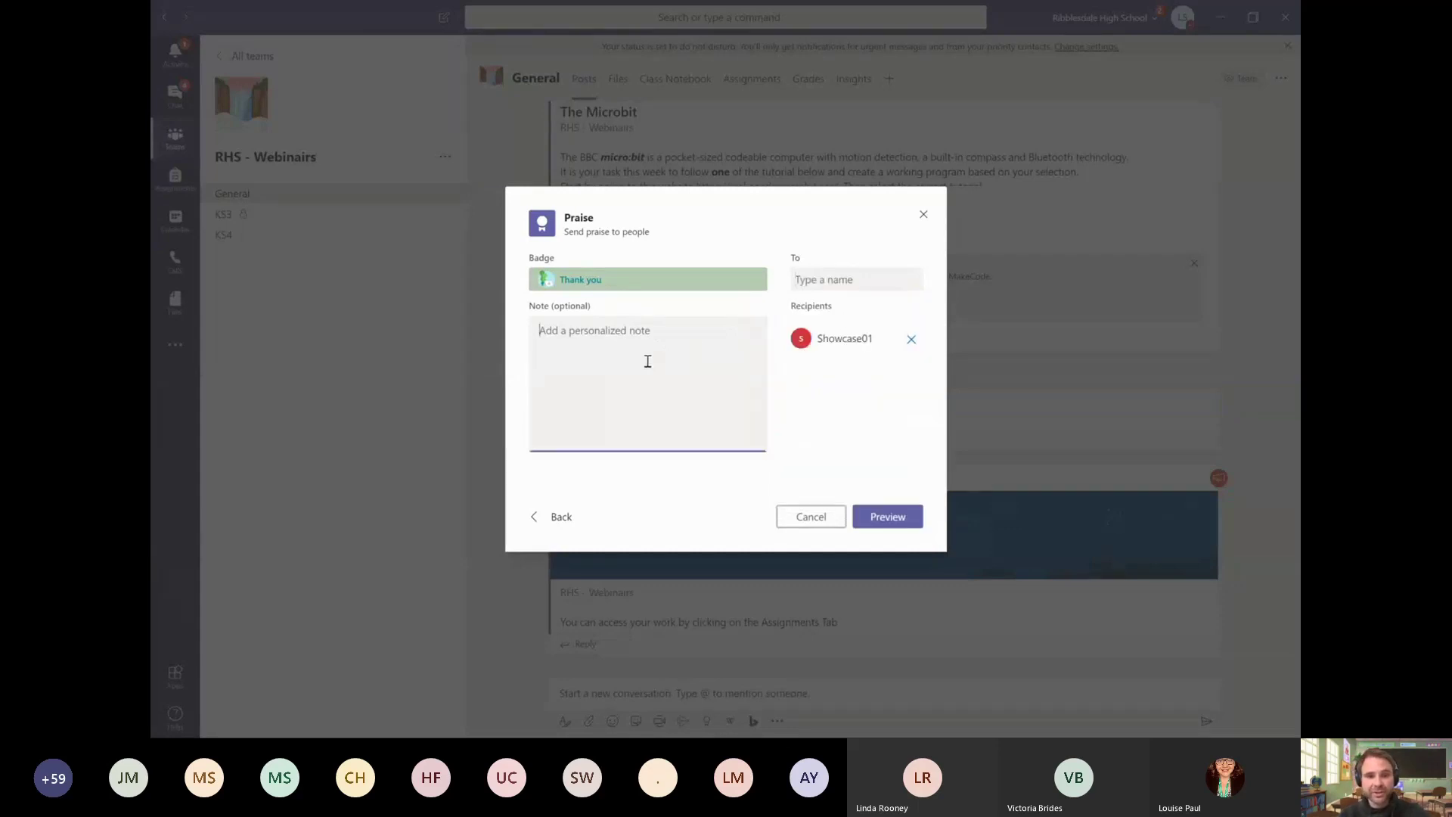
text(Well done)
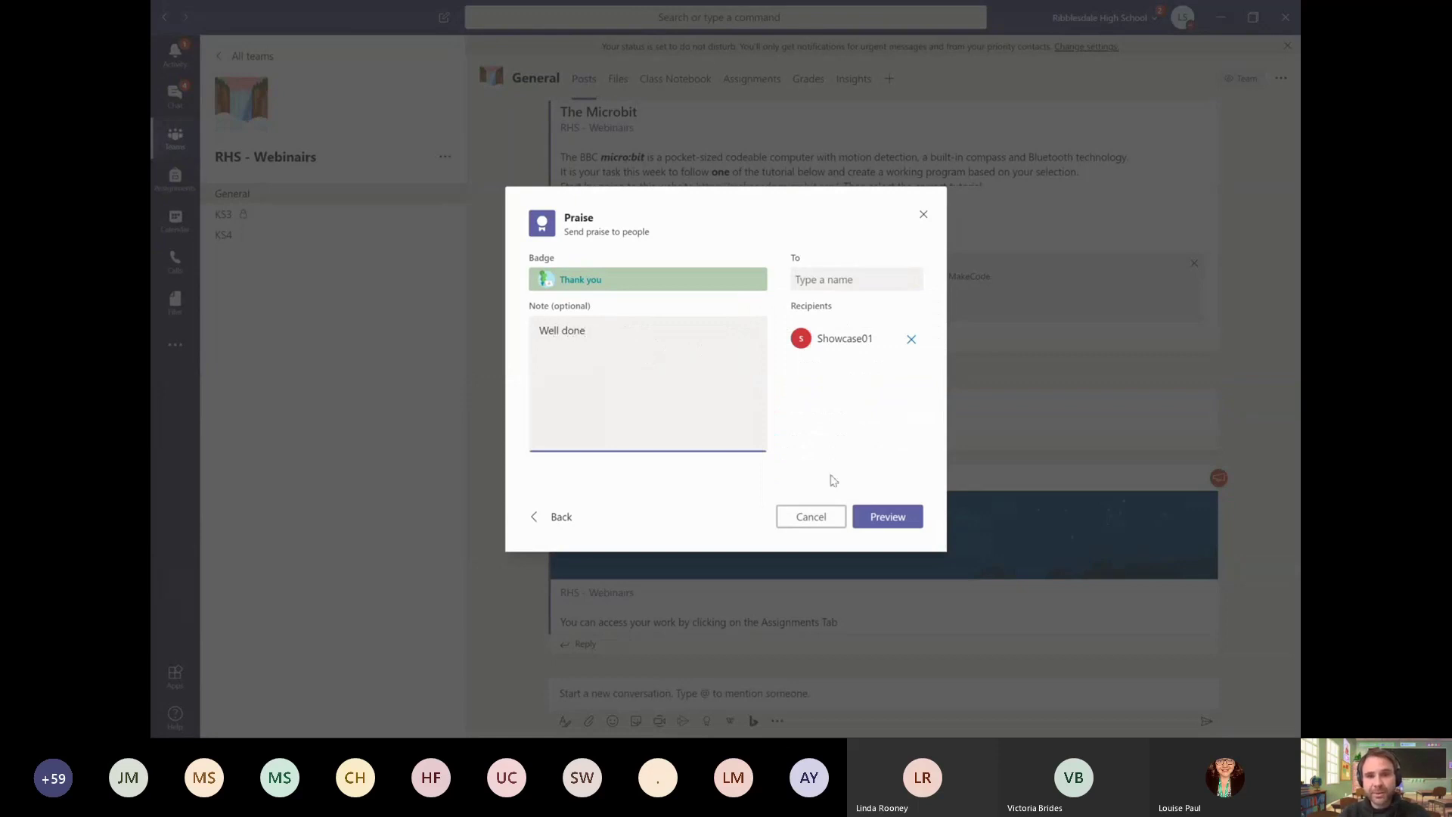
click(882, 517)
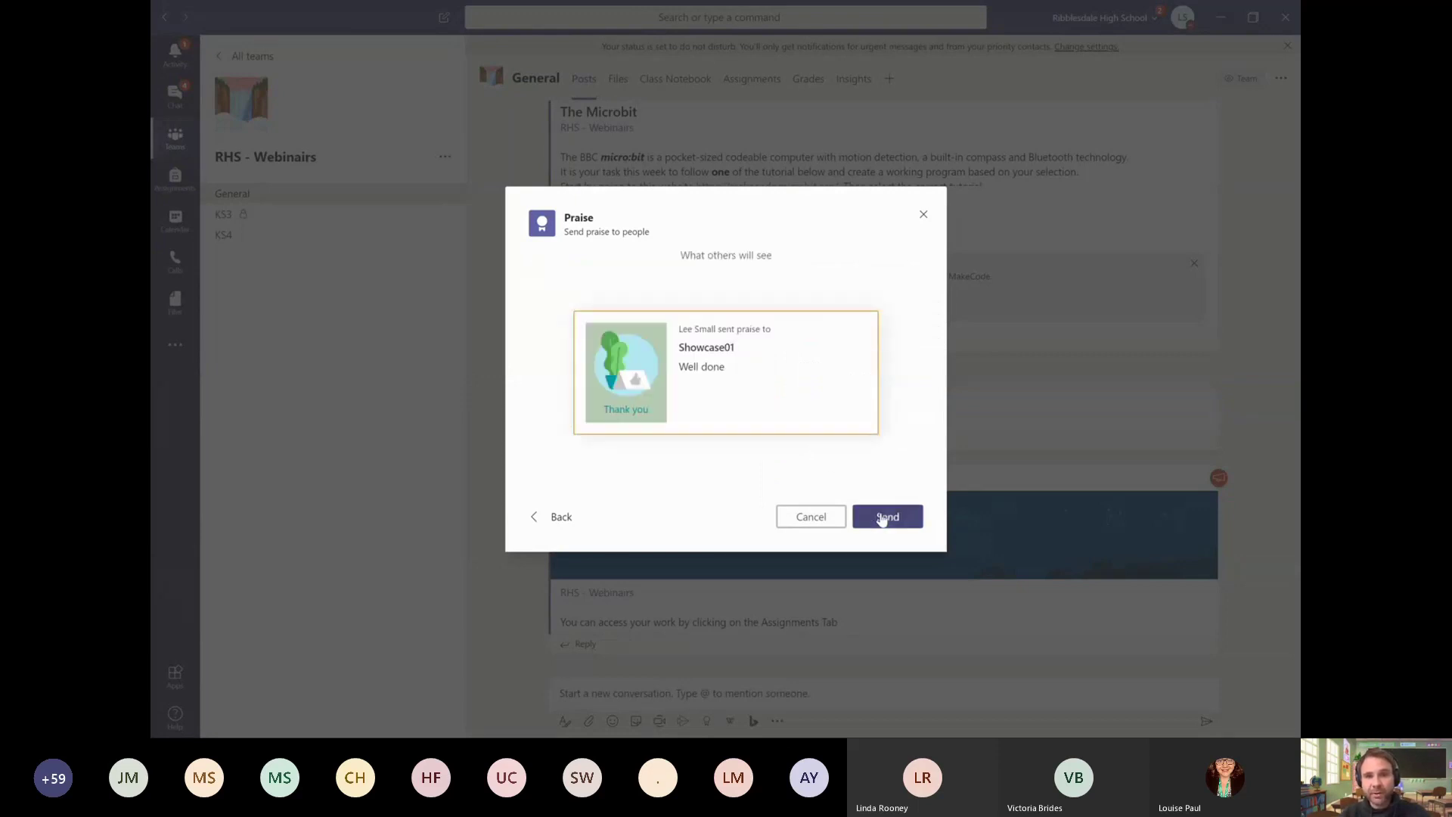
click(882, 518)
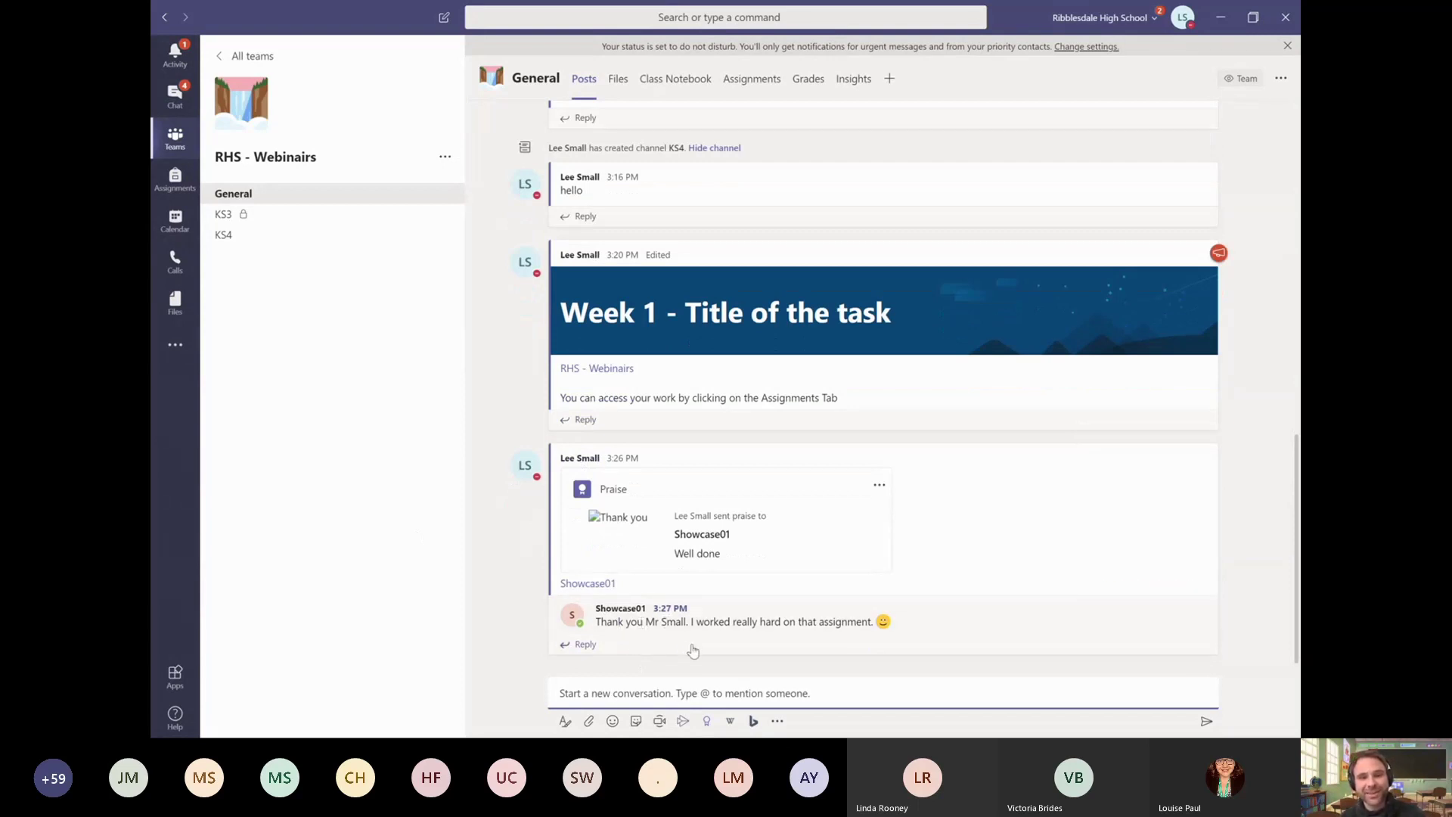
Step: Reply "Welldone" in the praise conversation and like Showcase01's thank-you reply
click(594, 644)
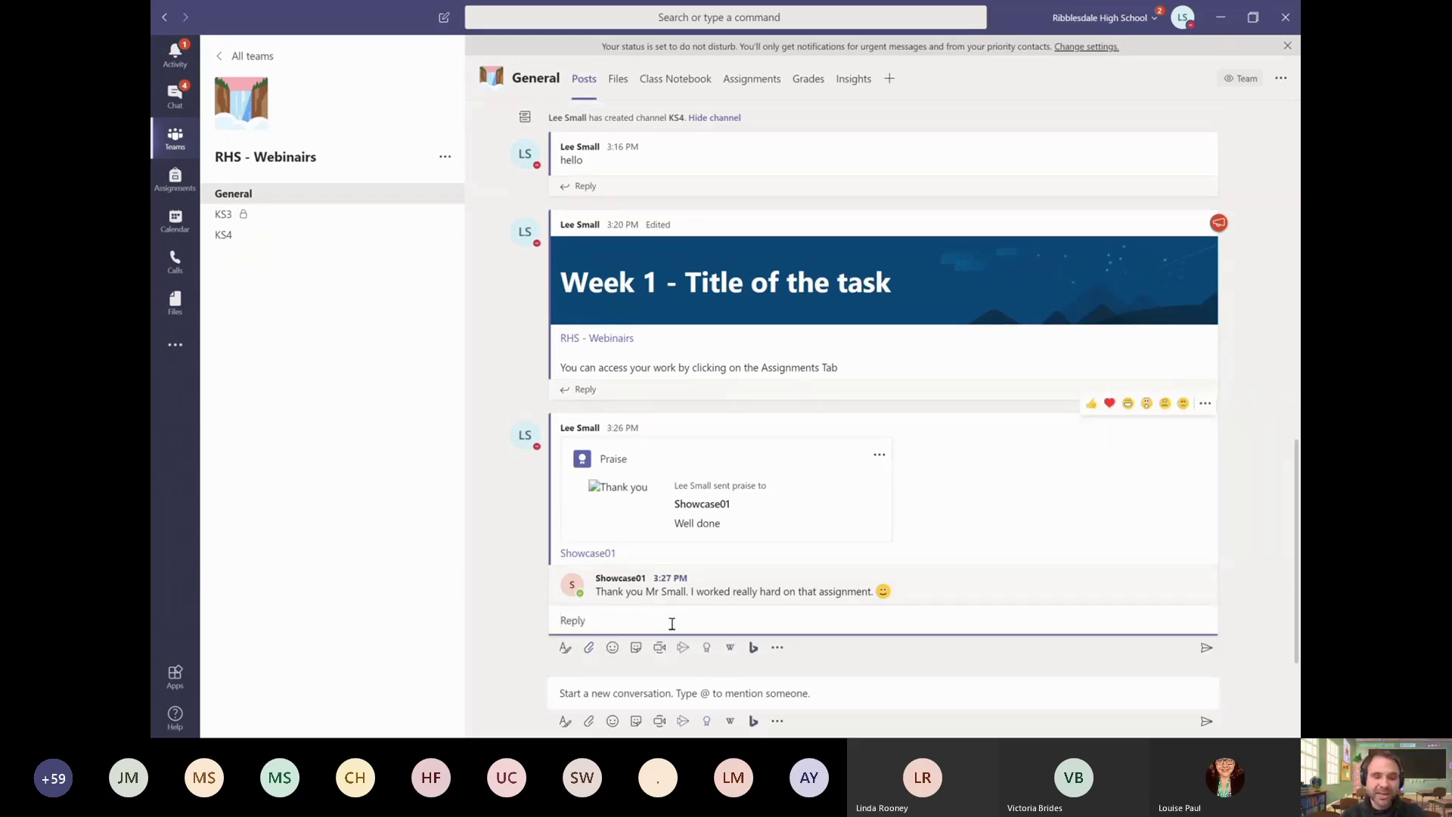
text(Well)
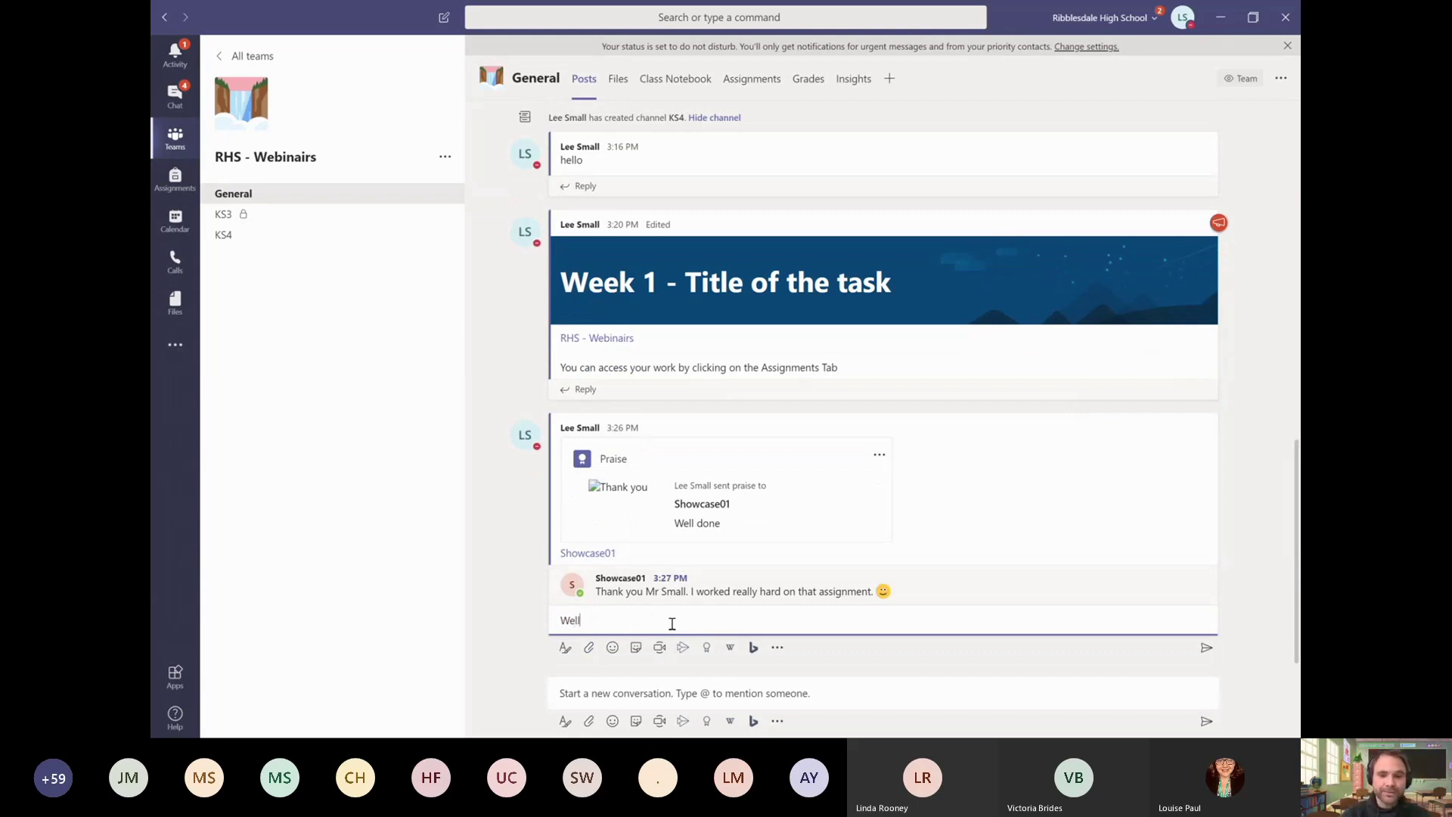
text(done)
key(Return)
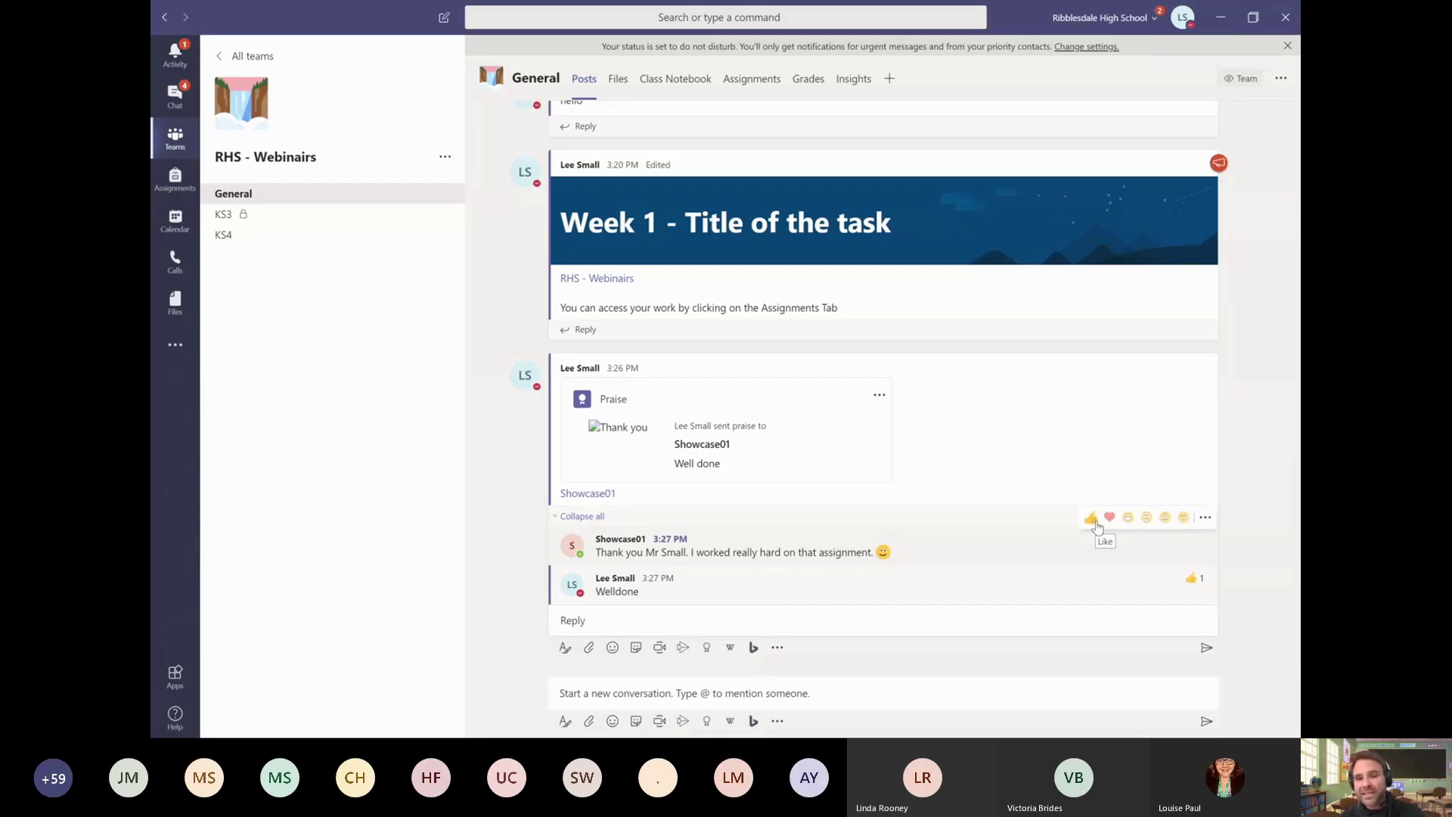
click(1092, 518)
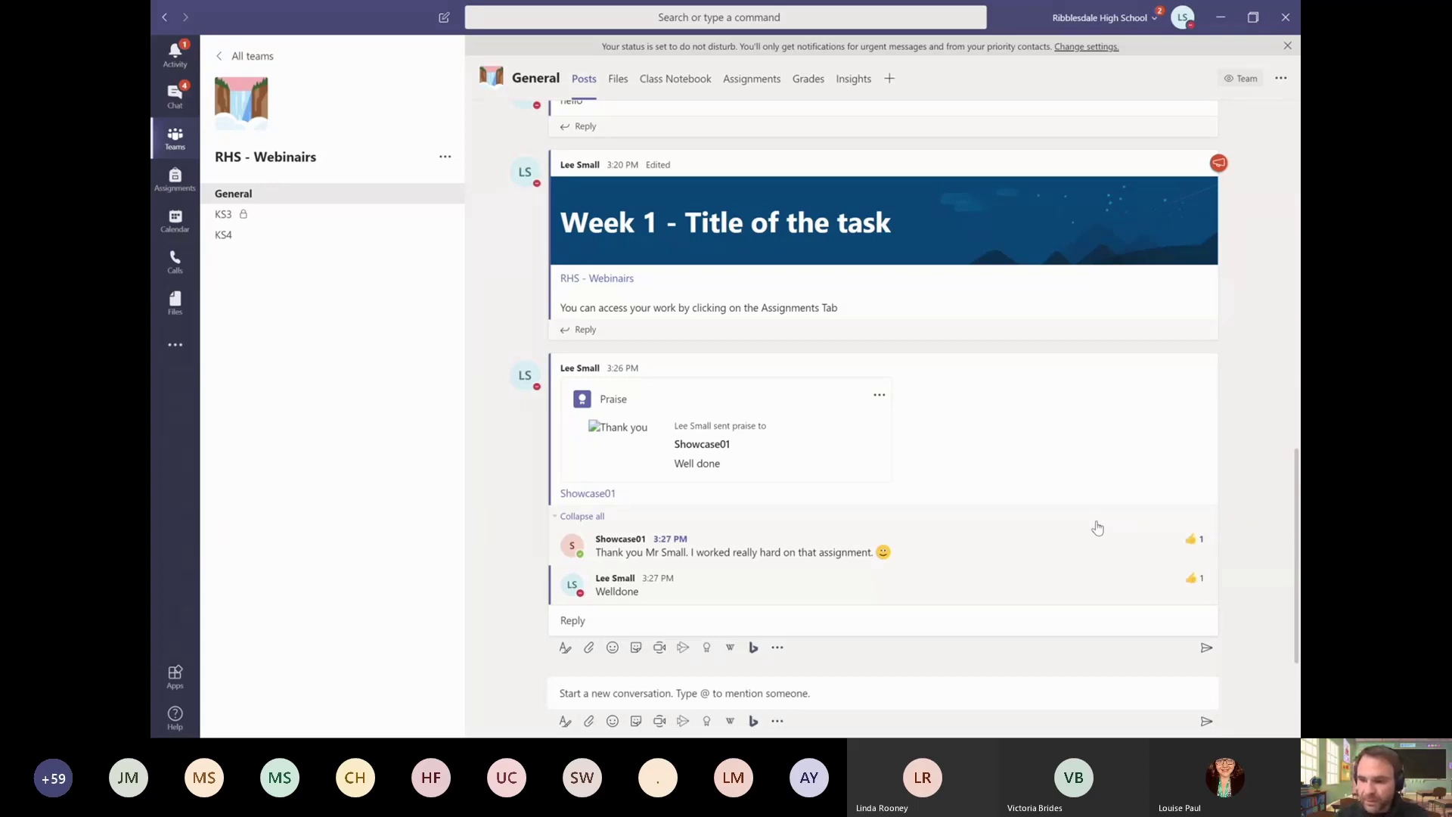
Step: Browse the catalogue of messaging apps available for conversations and return to the General channel's posts
click(781, 649)
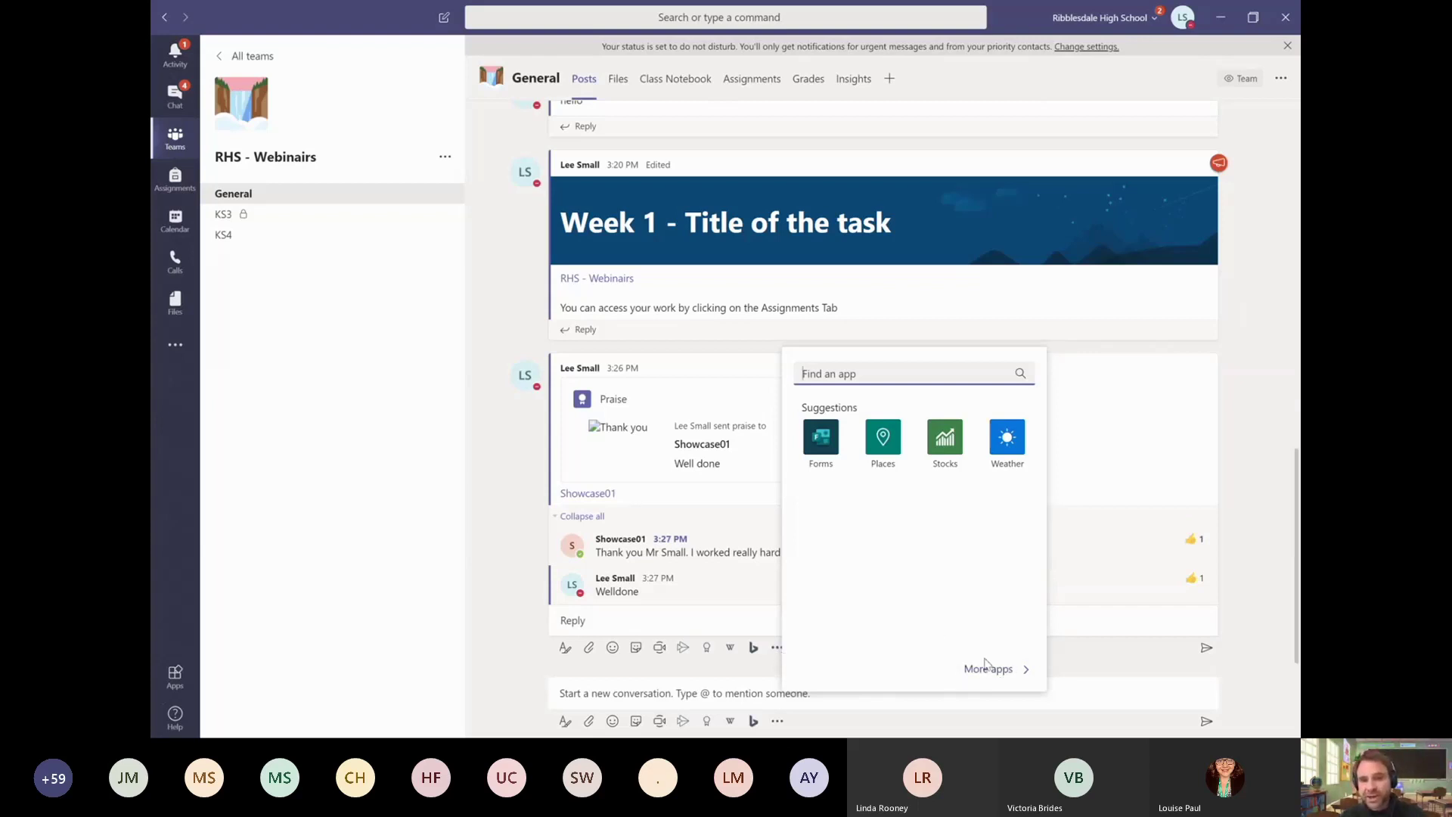
right_click(992, 680)
click(980, 670)
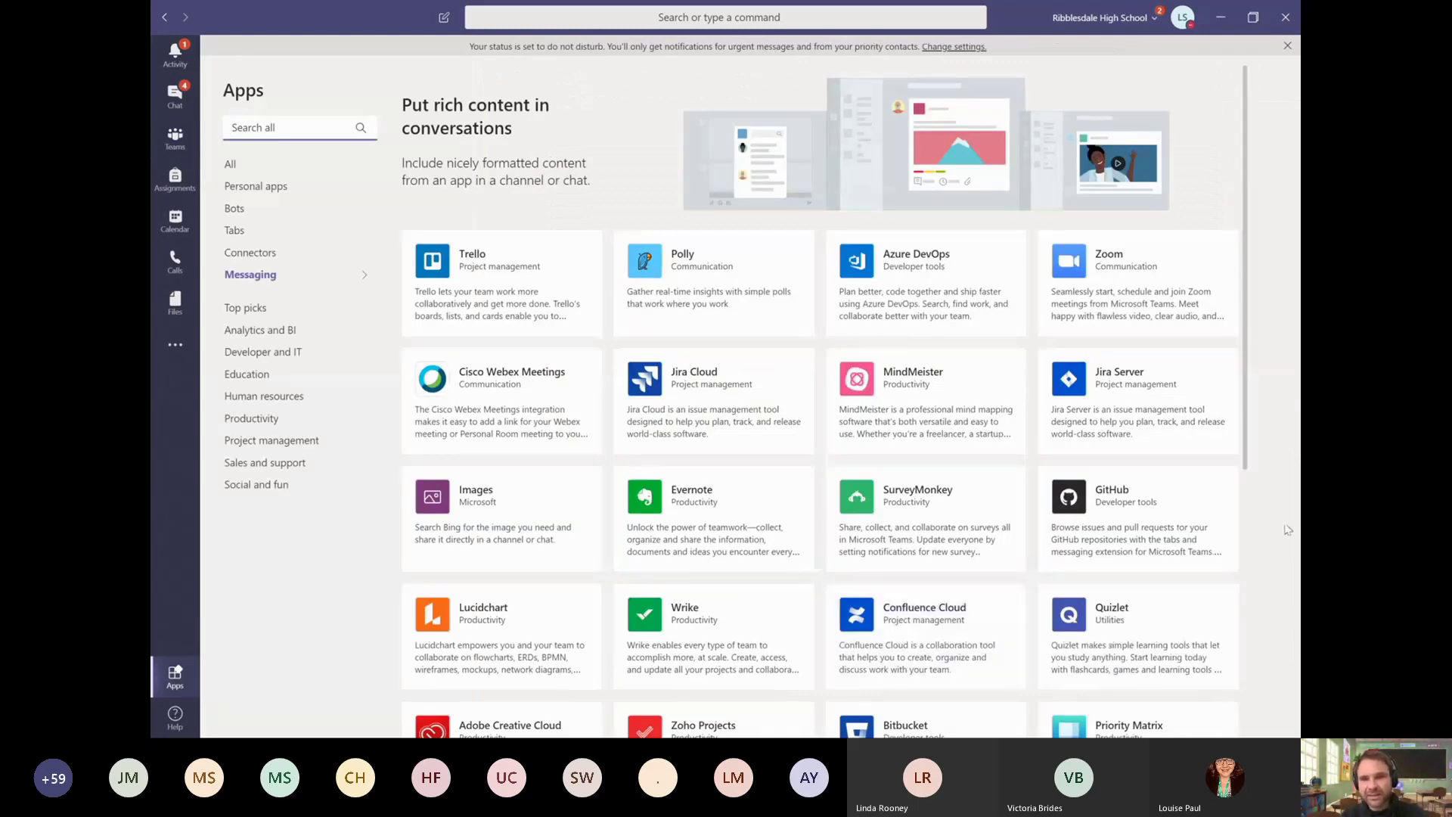
drag(1249, 462, 1241, 693)
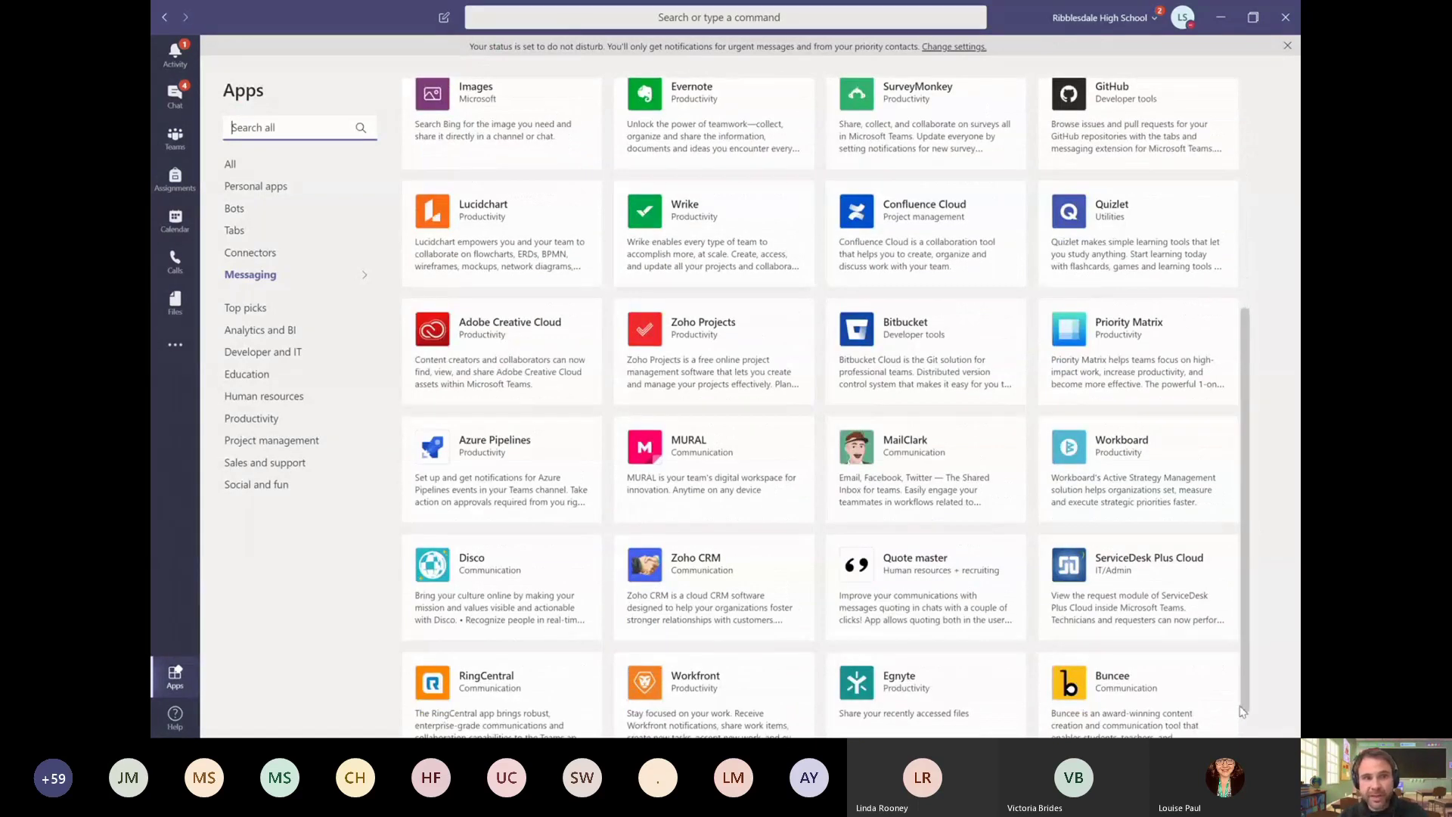
drag(1243, 712, 1242, 720)
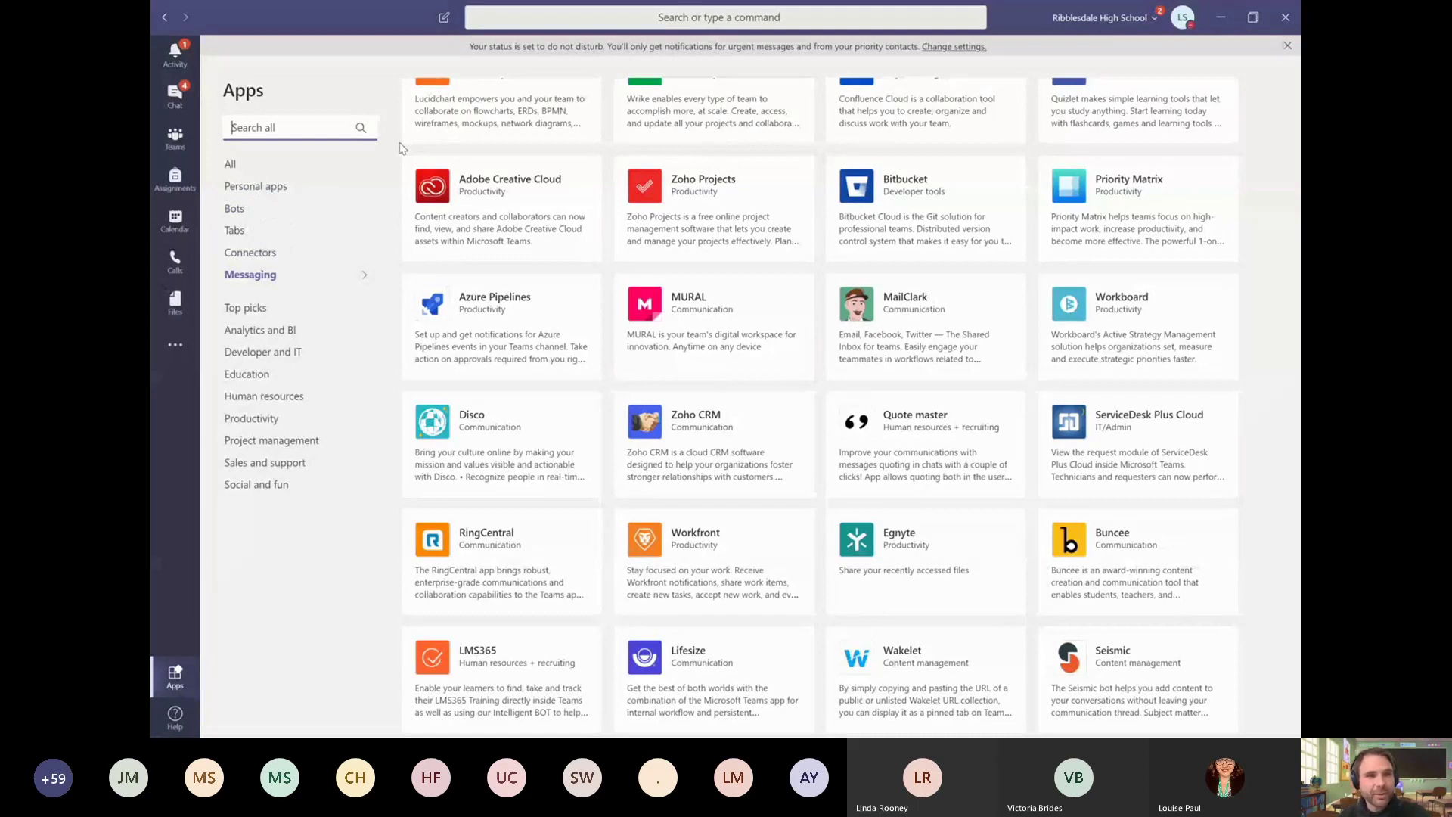
click(167, 22)
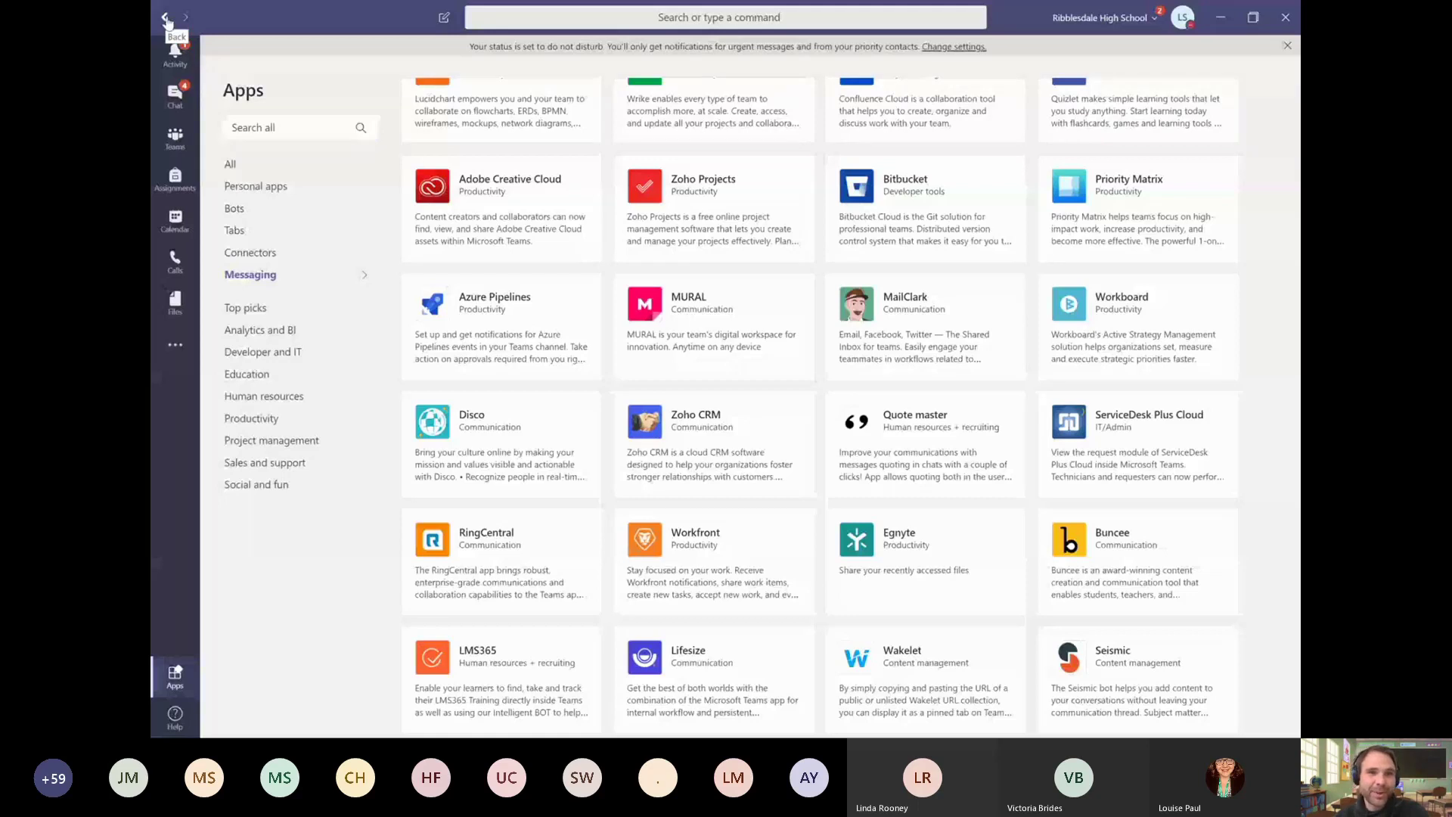
click(168, 22)
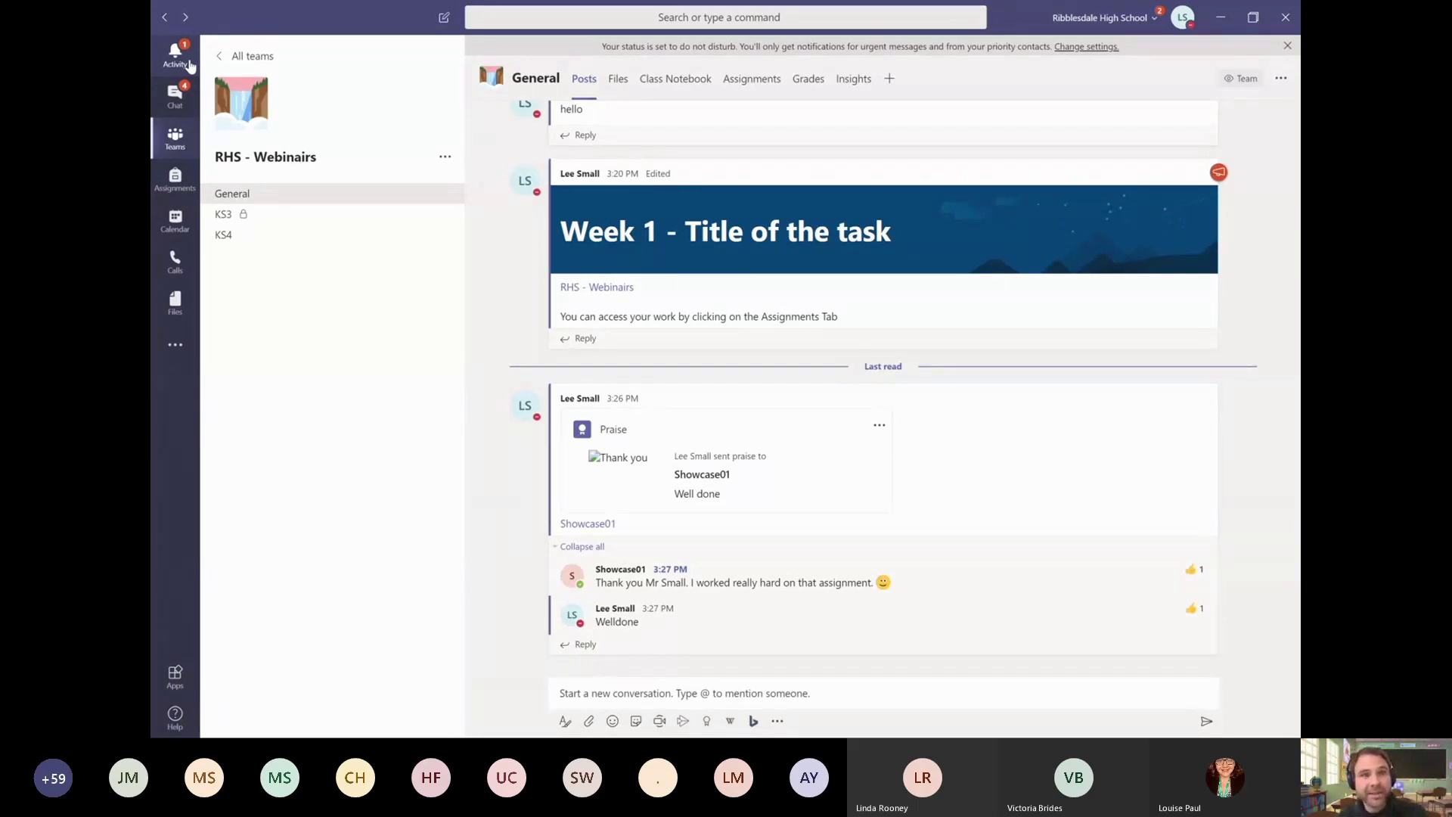
click(185, 18)
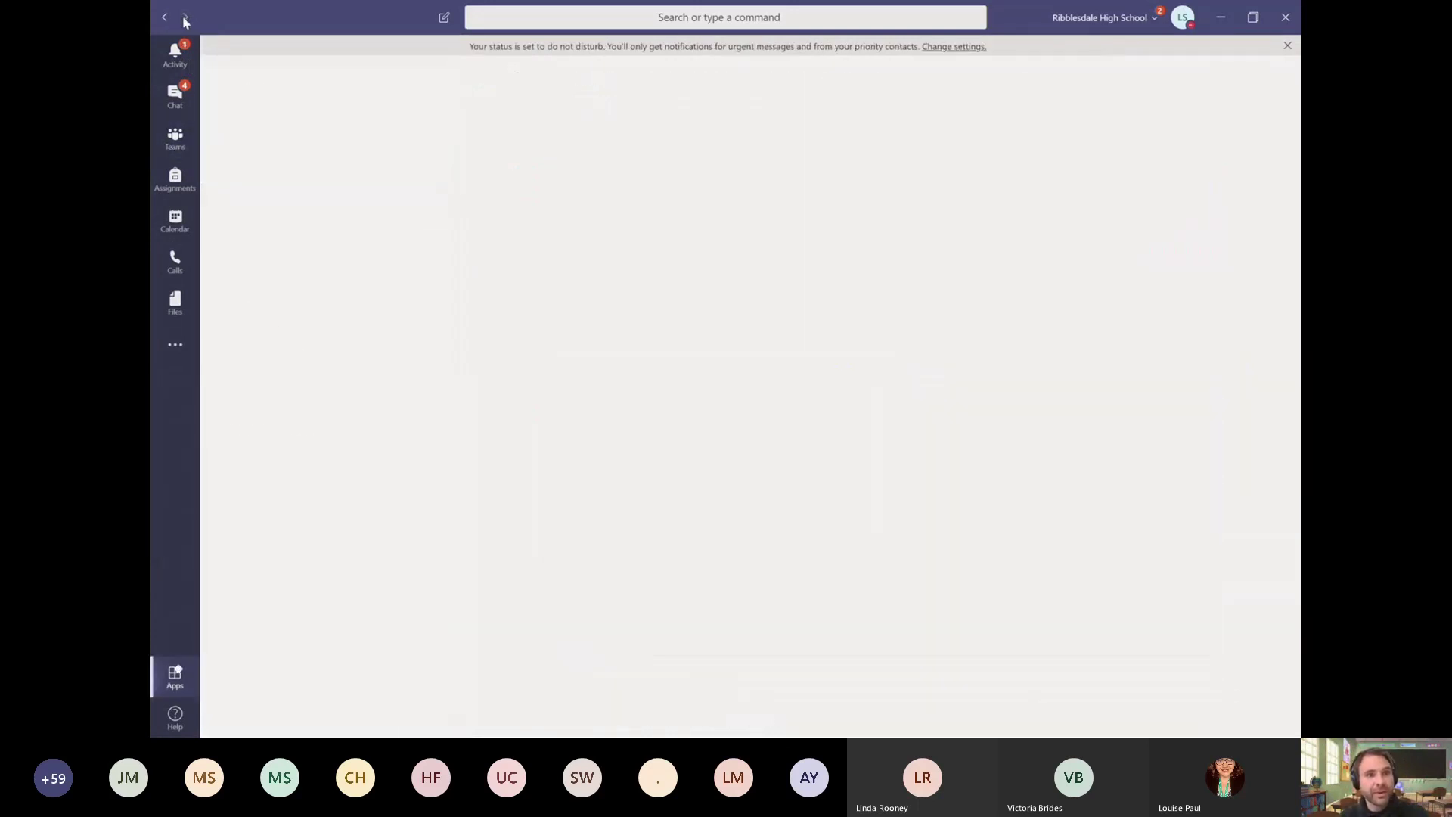
click(168, 18)
click(168, 21)
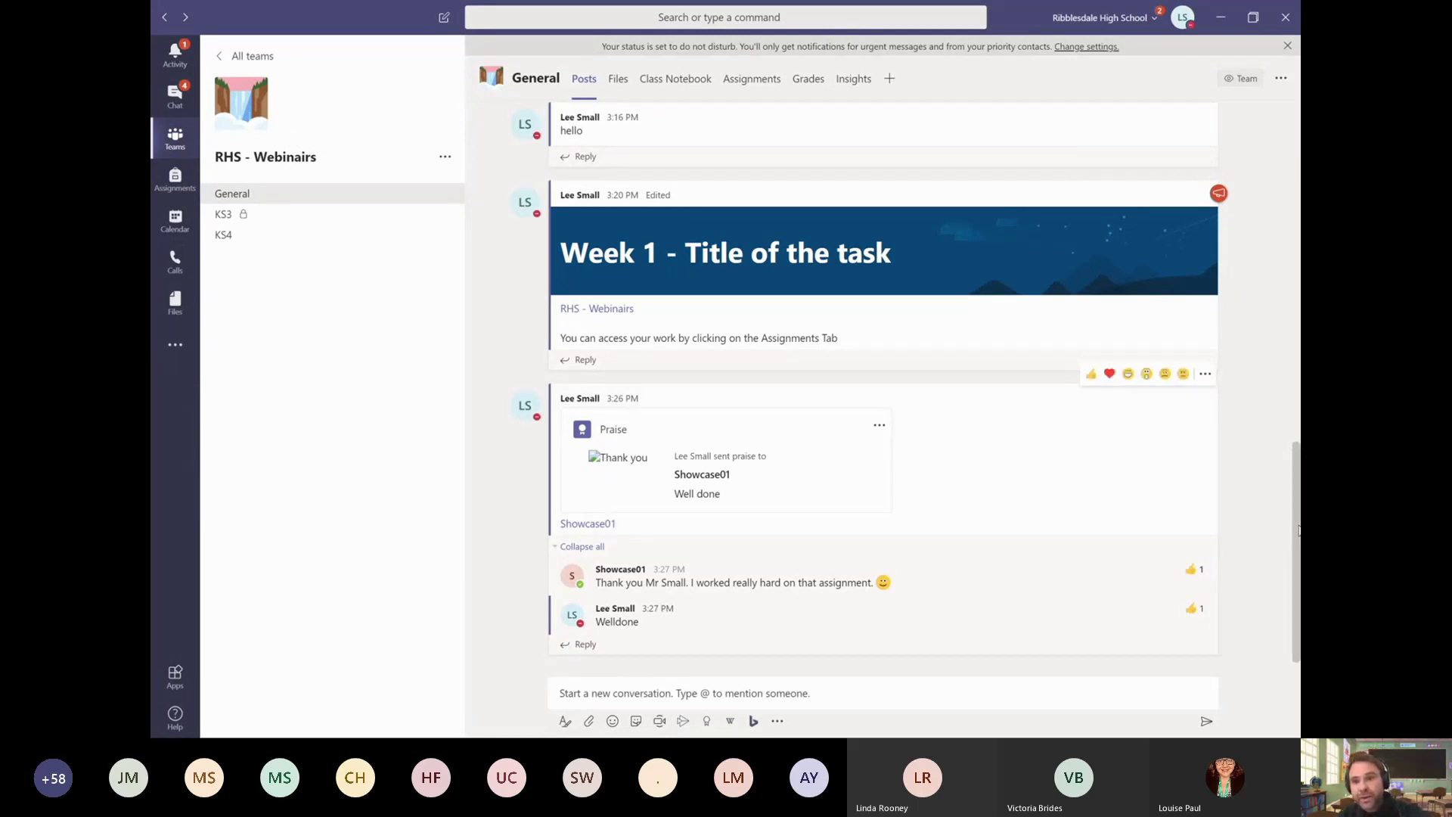
Step: Share the "Week 2 - Microbit Game" announcement to Outlook, review the email draft's fields and content, and close it without sending
scroll(1298, 529, up, 6)
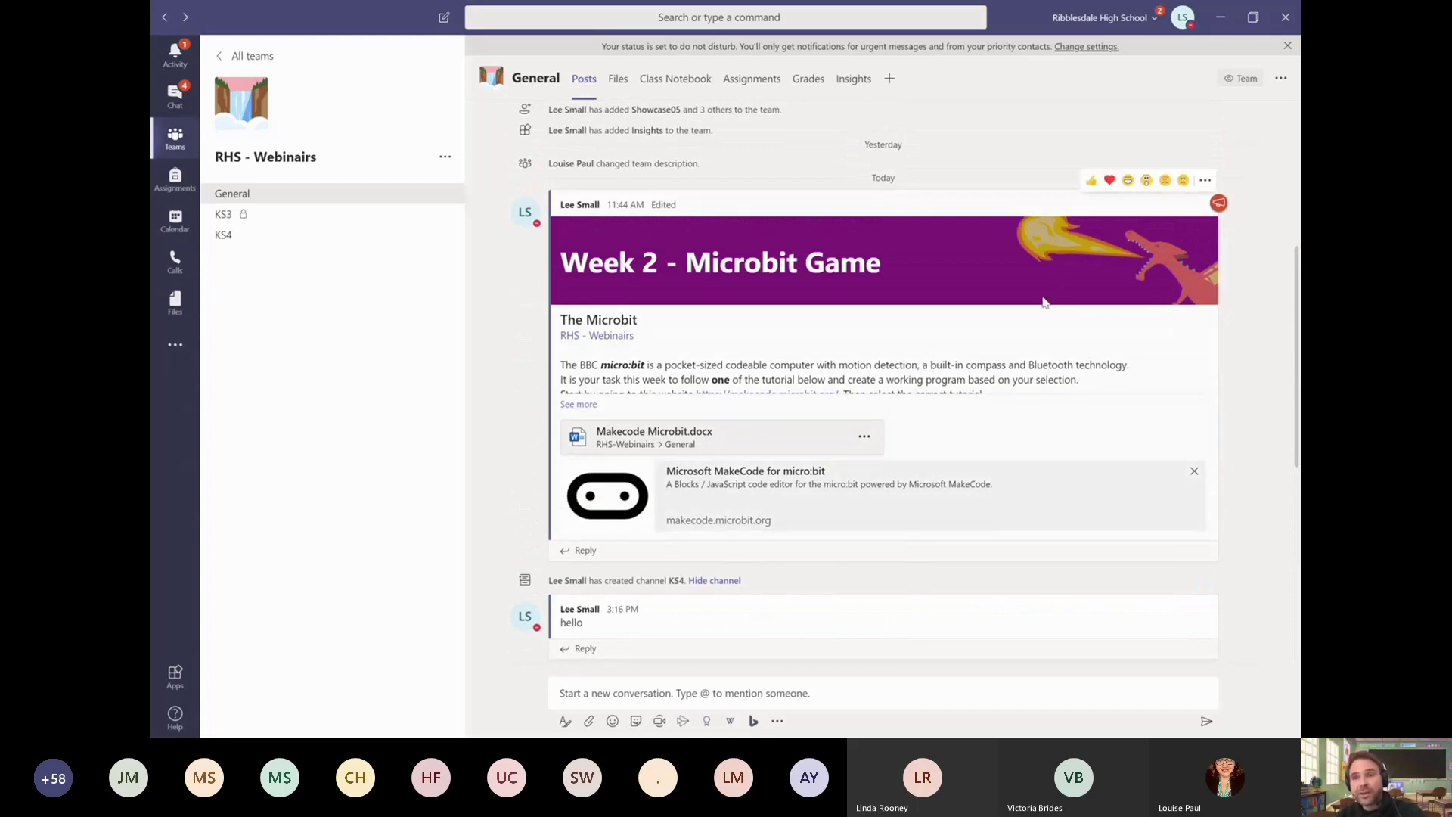
click(1204, 183)
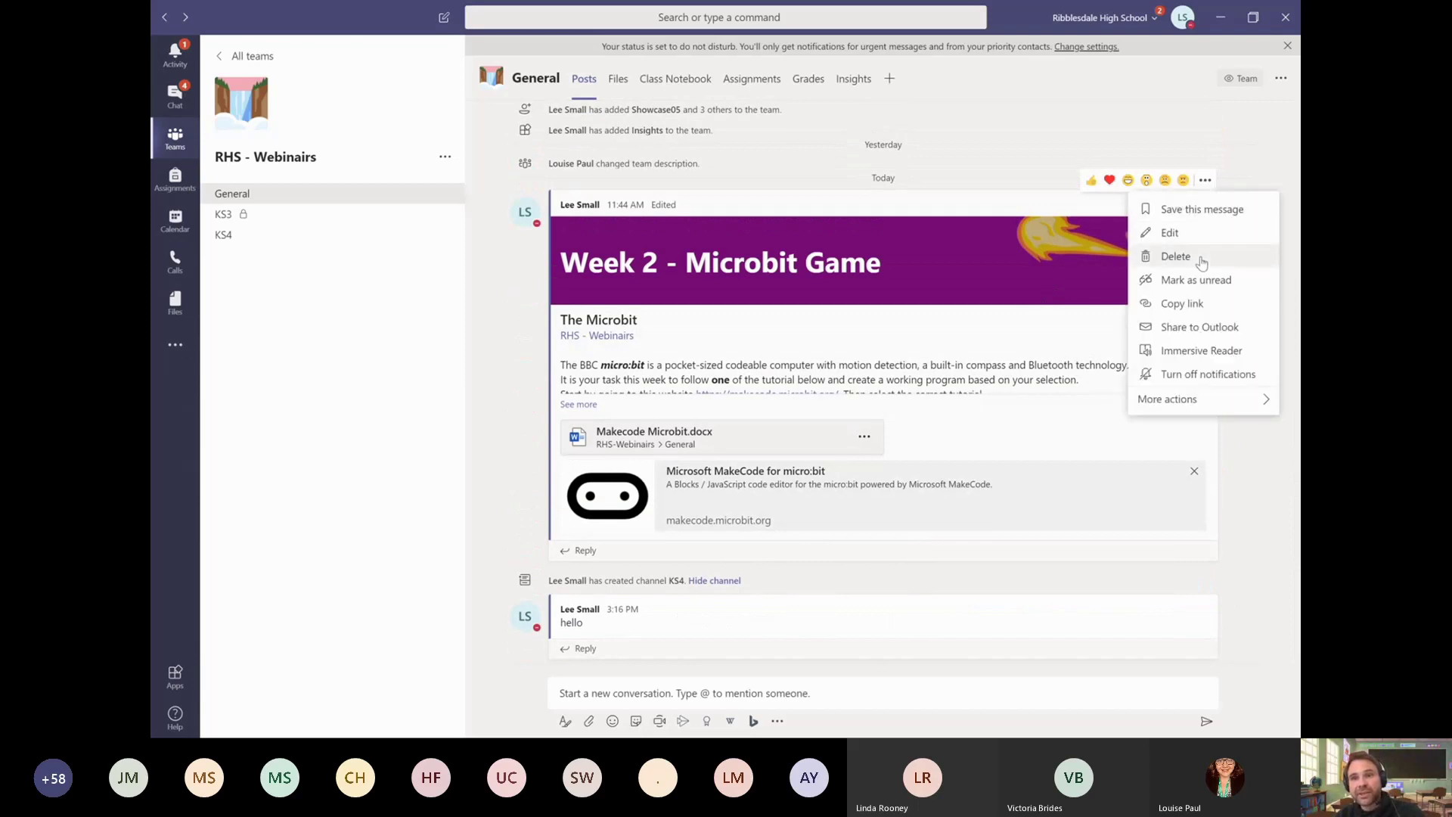
click(1190, 333)
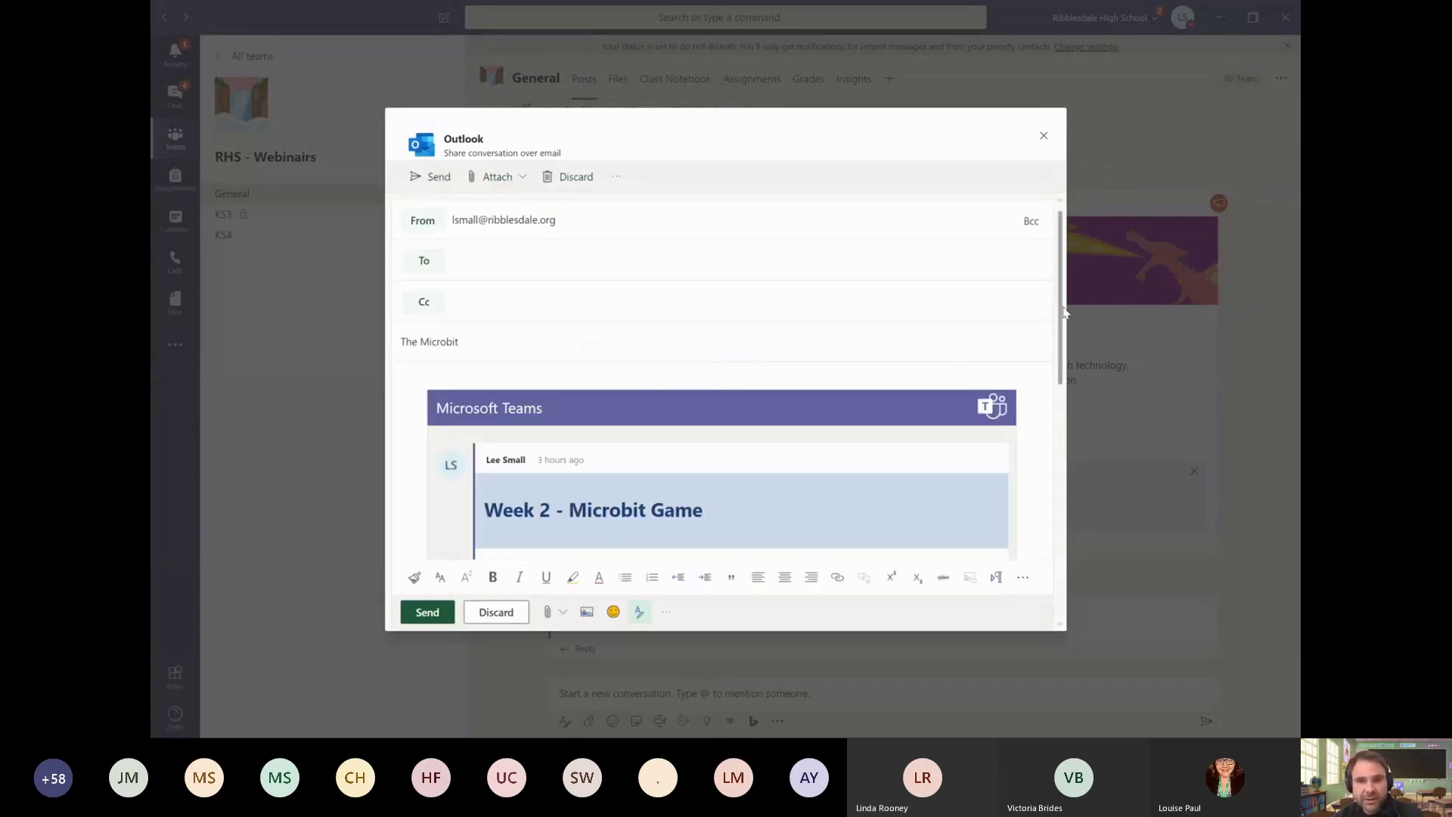
scroll(1037, 367, down, 2)
scroll(1037, 367, down, 3)
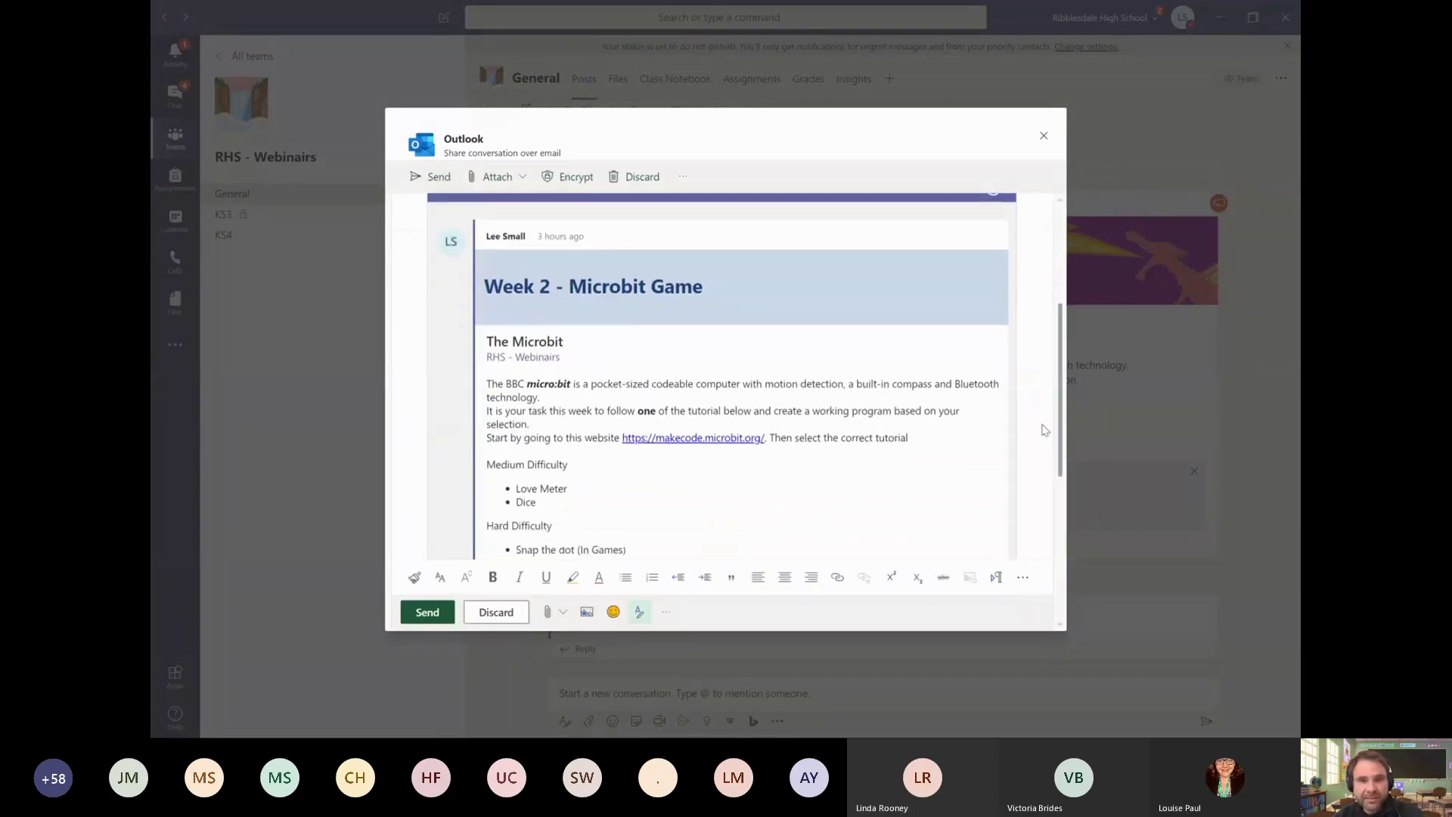
scroll(1059, 356, up, 2)
scroll(1085, 325, up, 4)
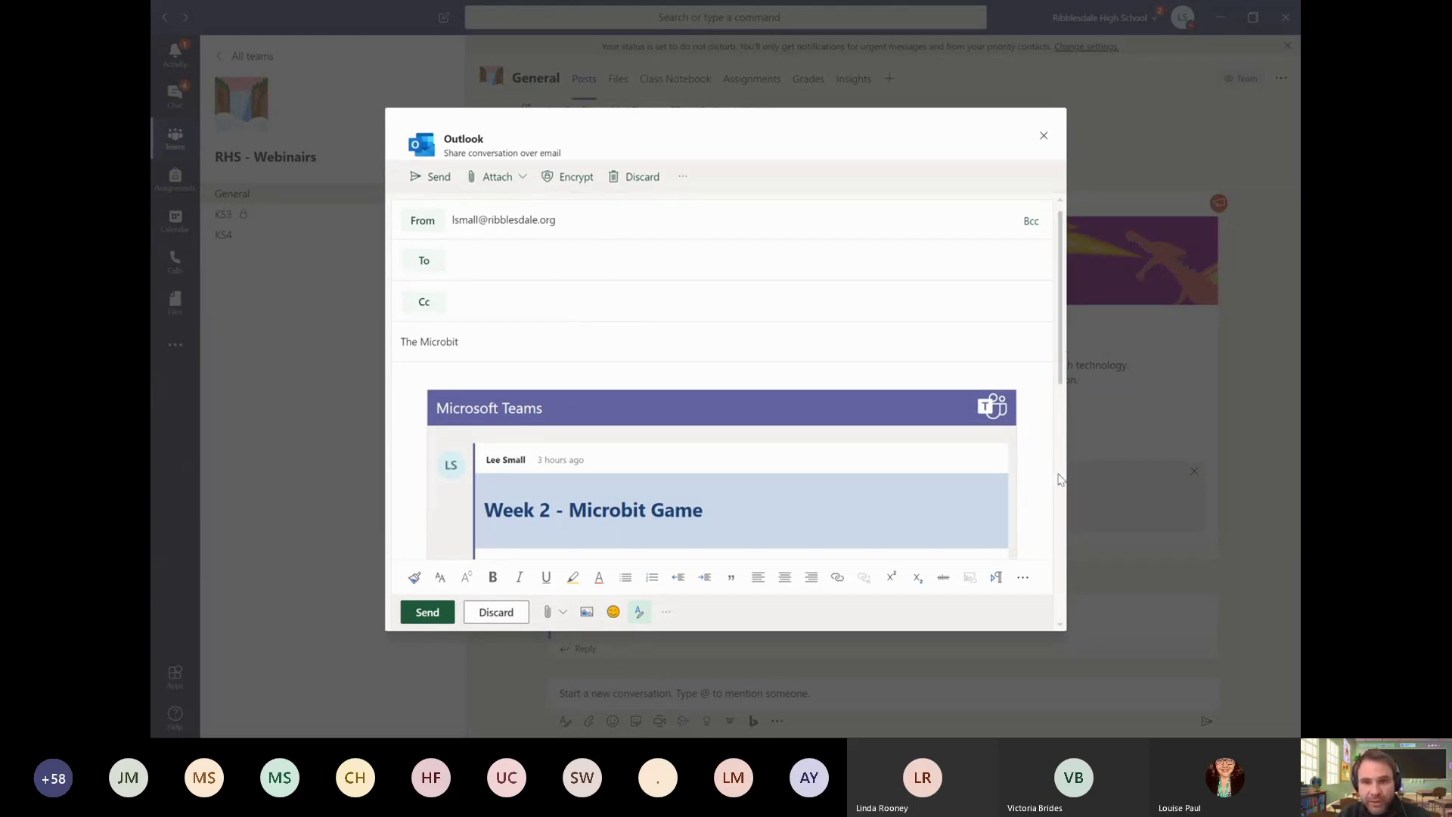
scroll(1060, 480, down, 10)
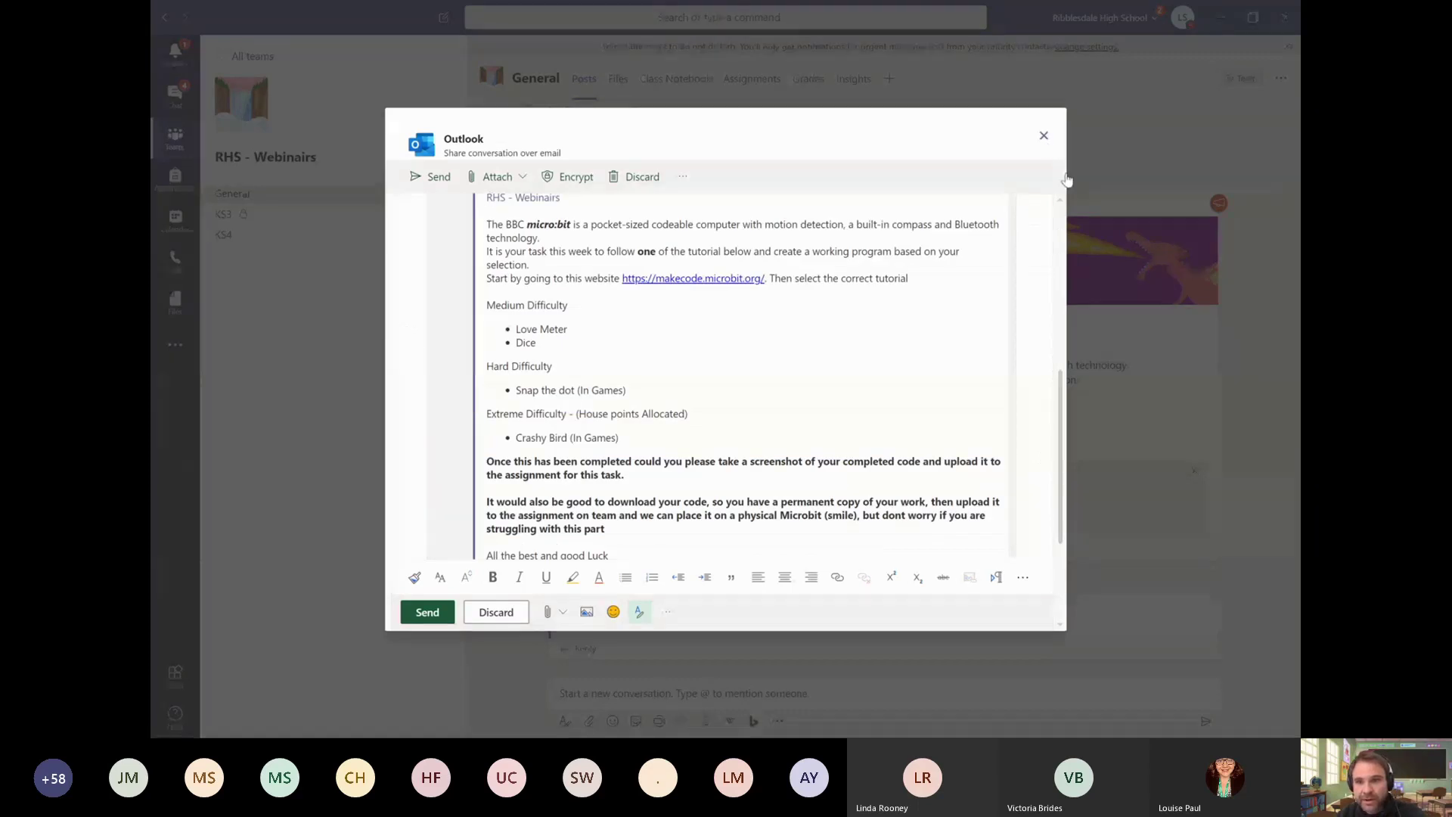
click(1044, 135)
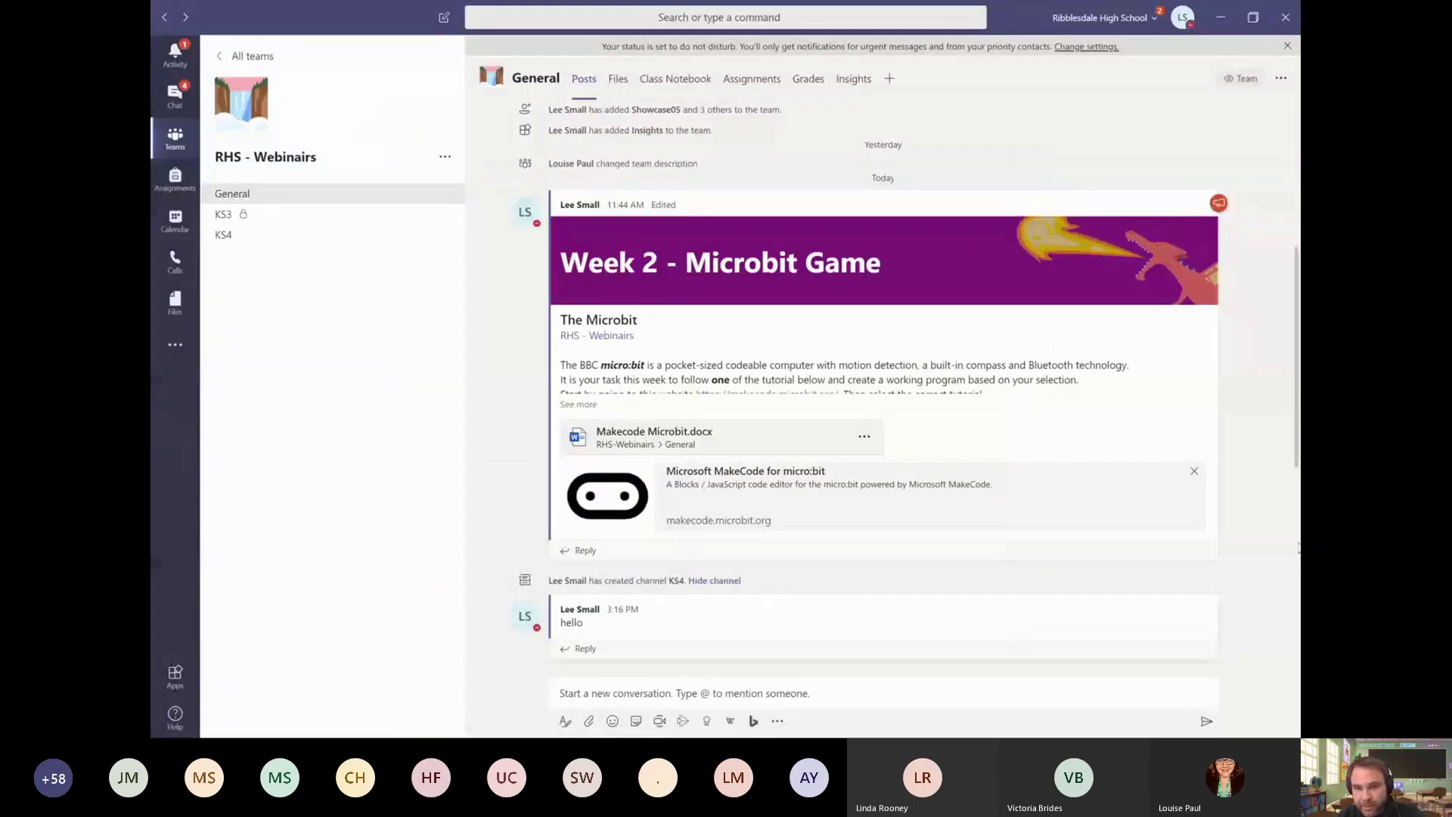
Step: Share the Showcase01 praise conversation to Outlook, review the drafted email with its replies, and close it unsent
scroll(1298, 471, down, 6)
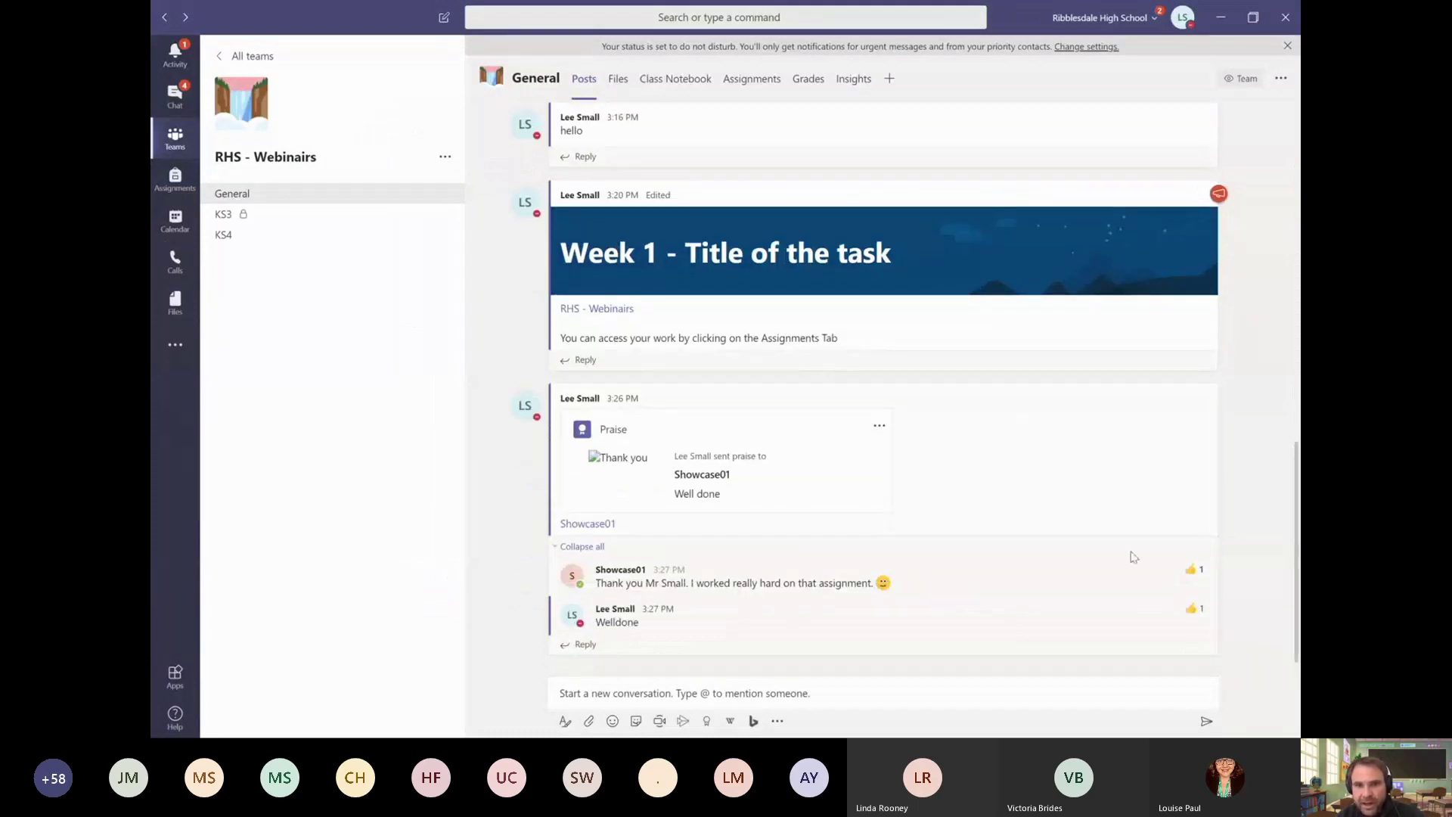
mouse_move(1205, 380)
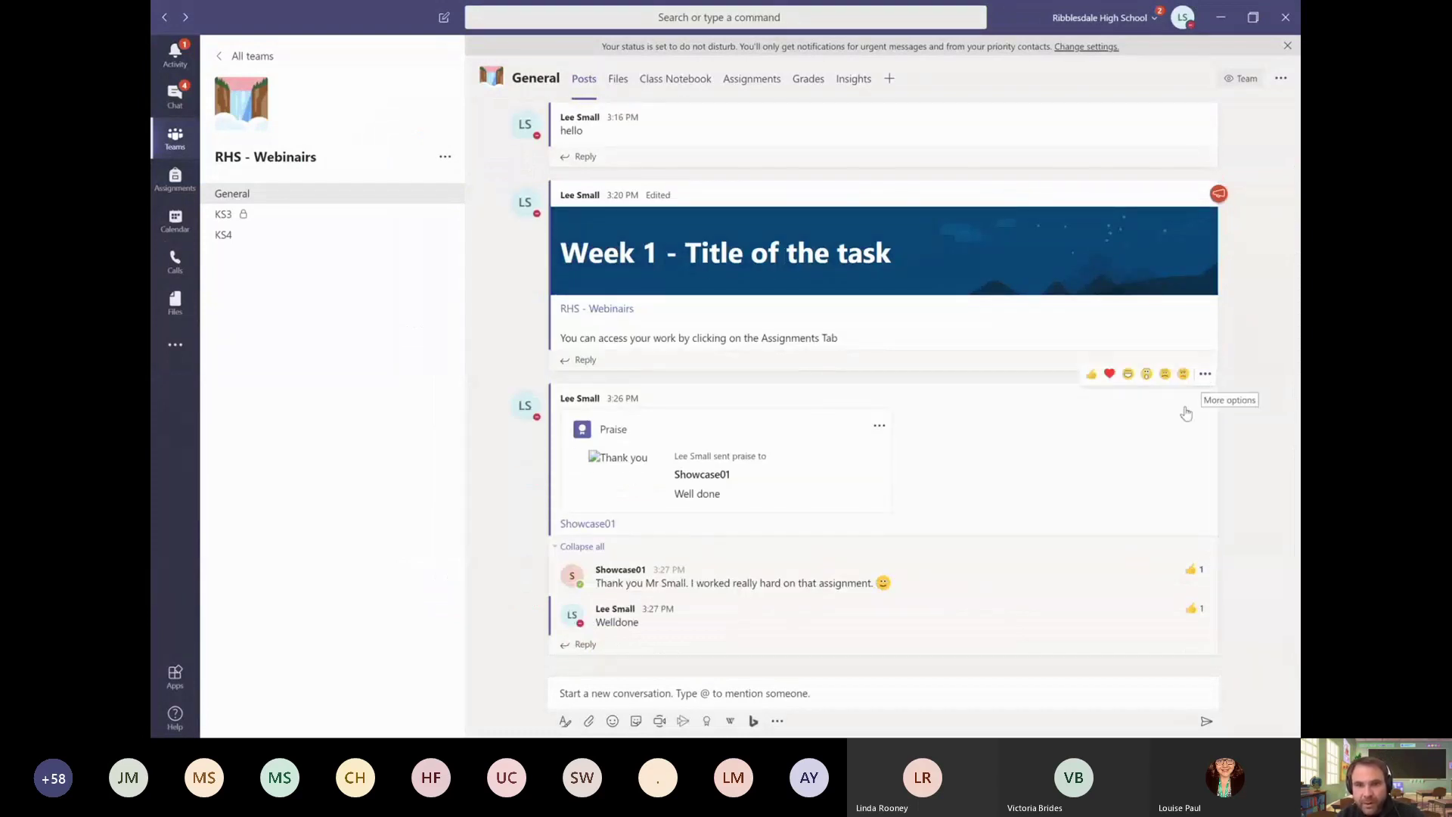
click(1205, 373)
click(1205, 374)
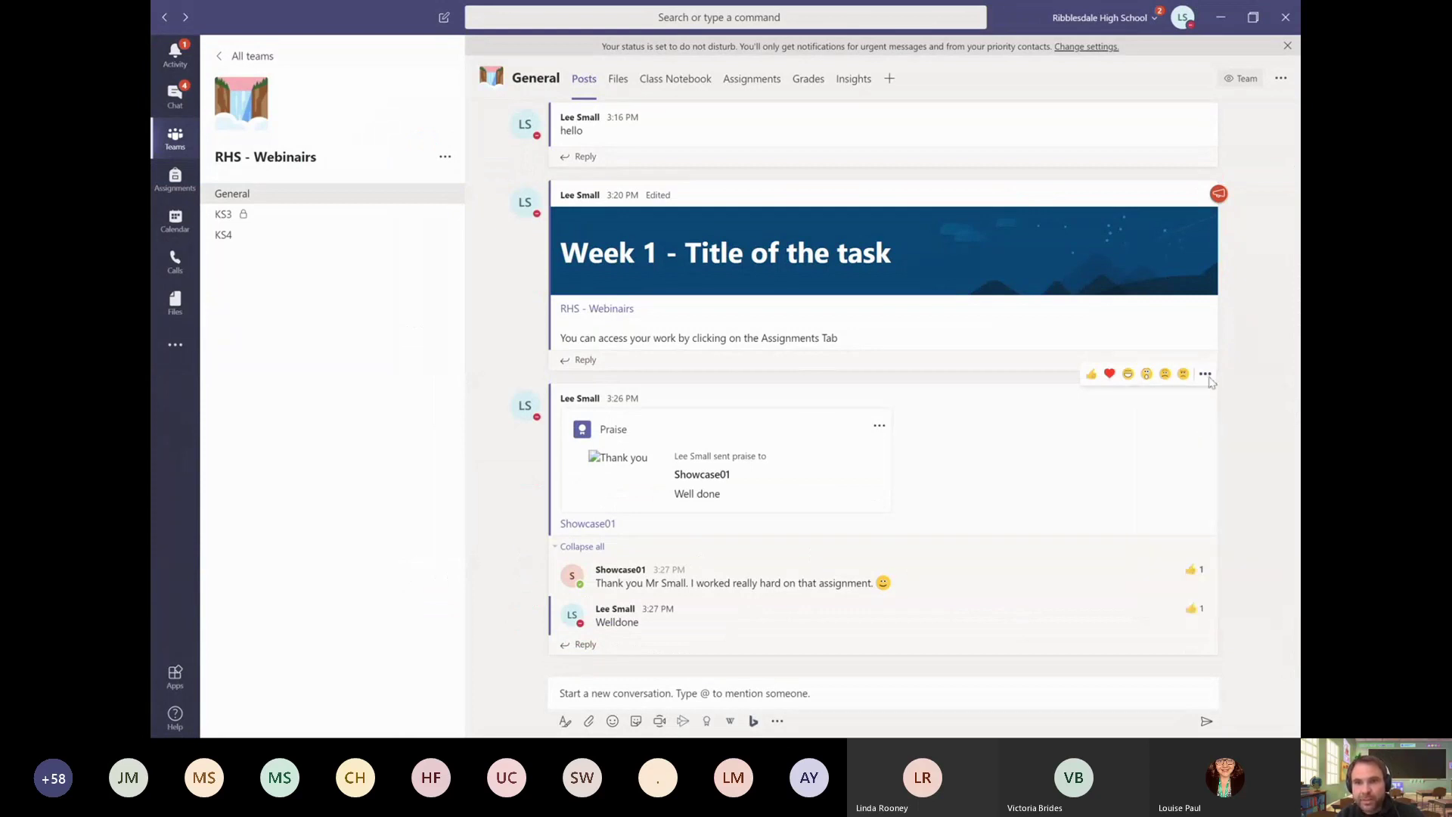
click(1205, 373)
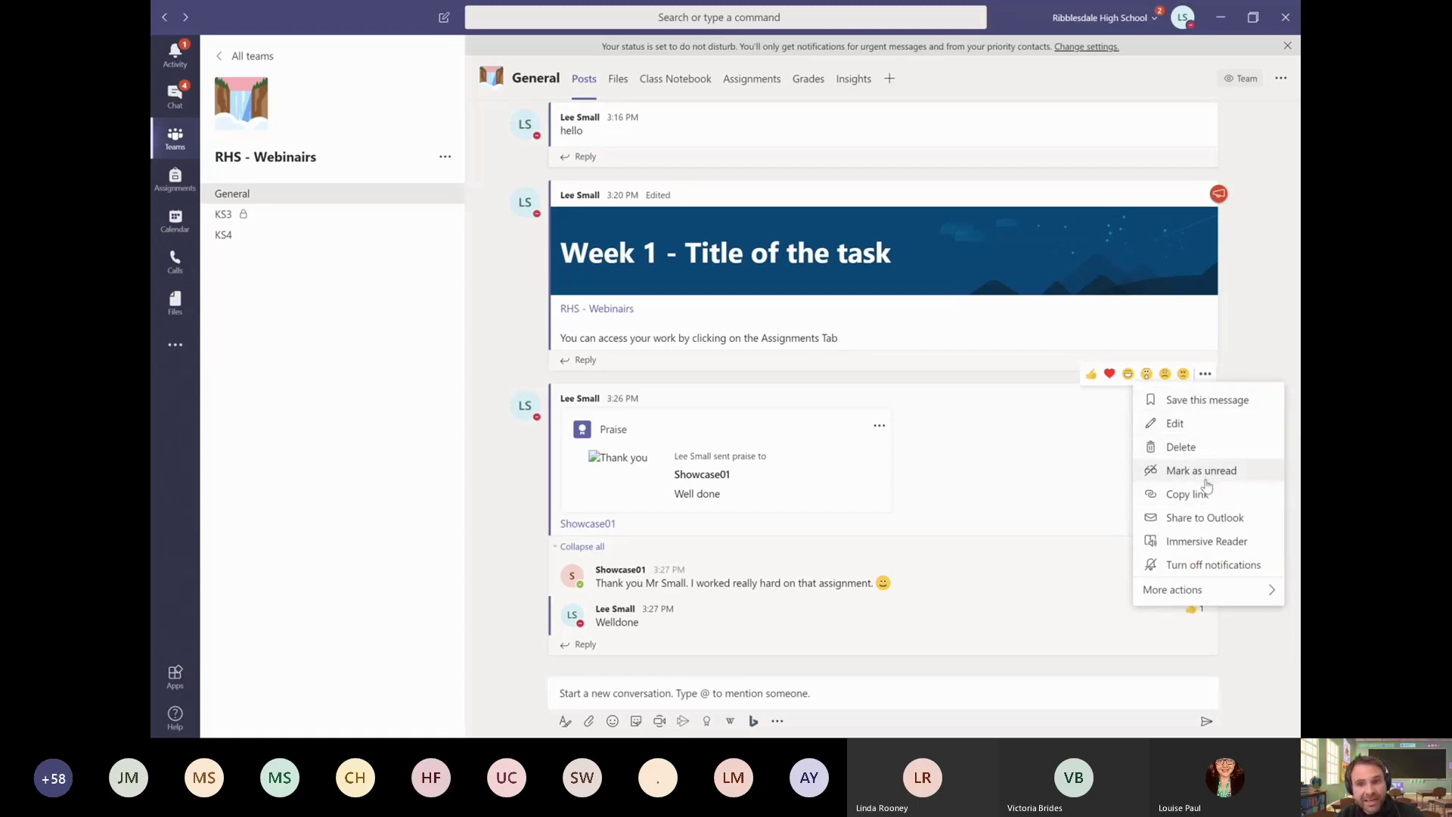
click(1208, 517)
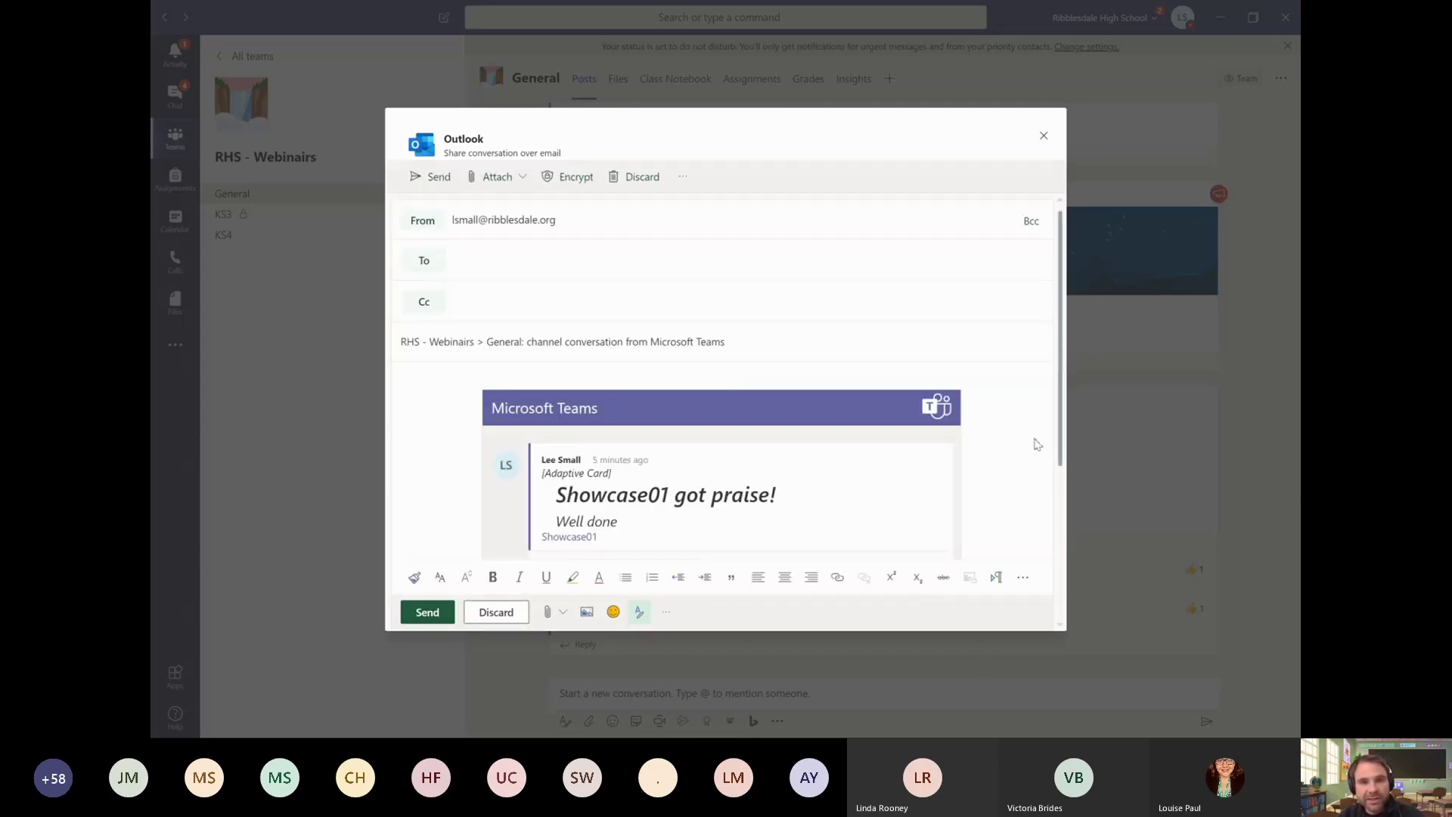
scroll(1057, 485, down, 3)
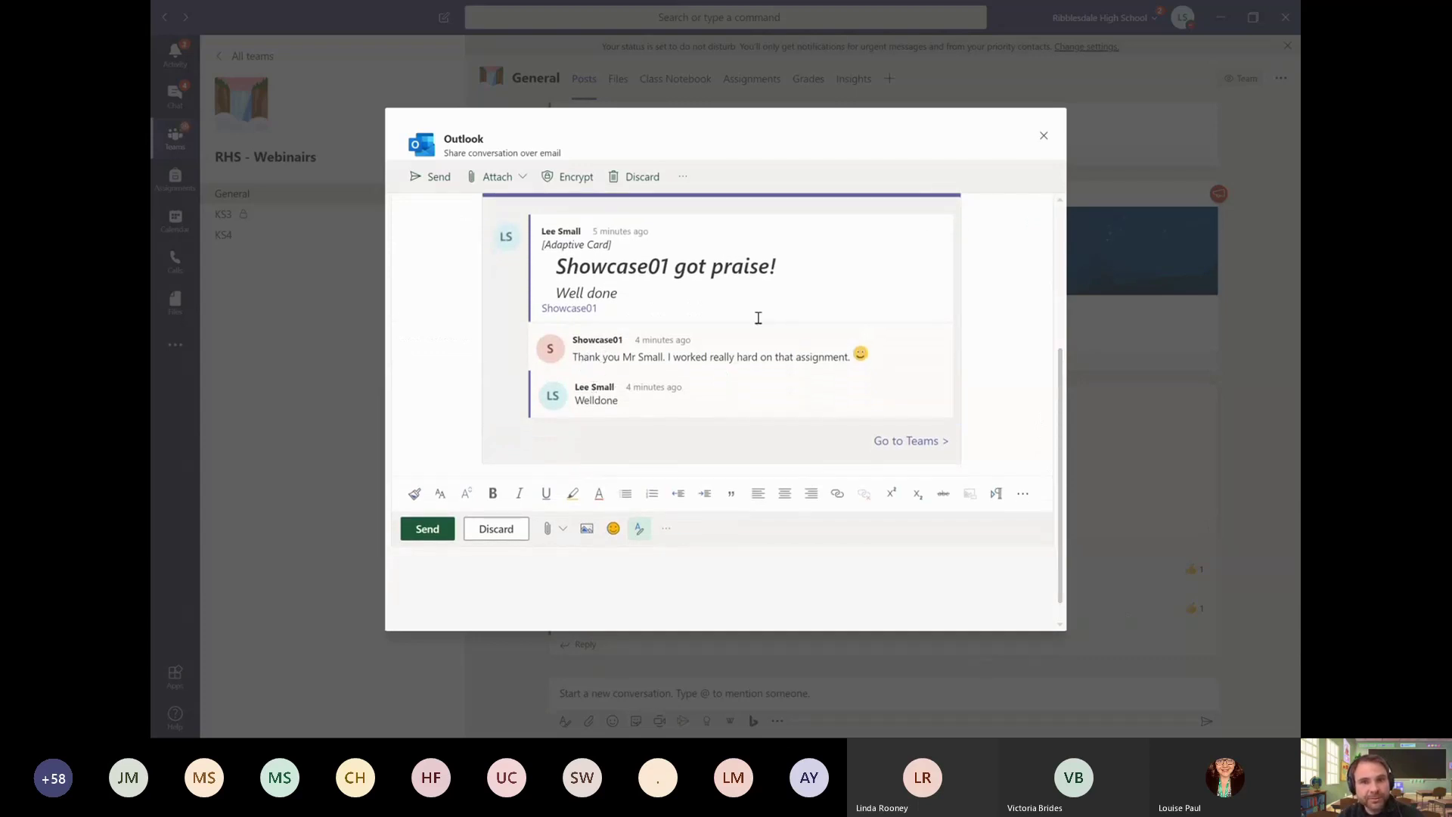
click(1043, 137)
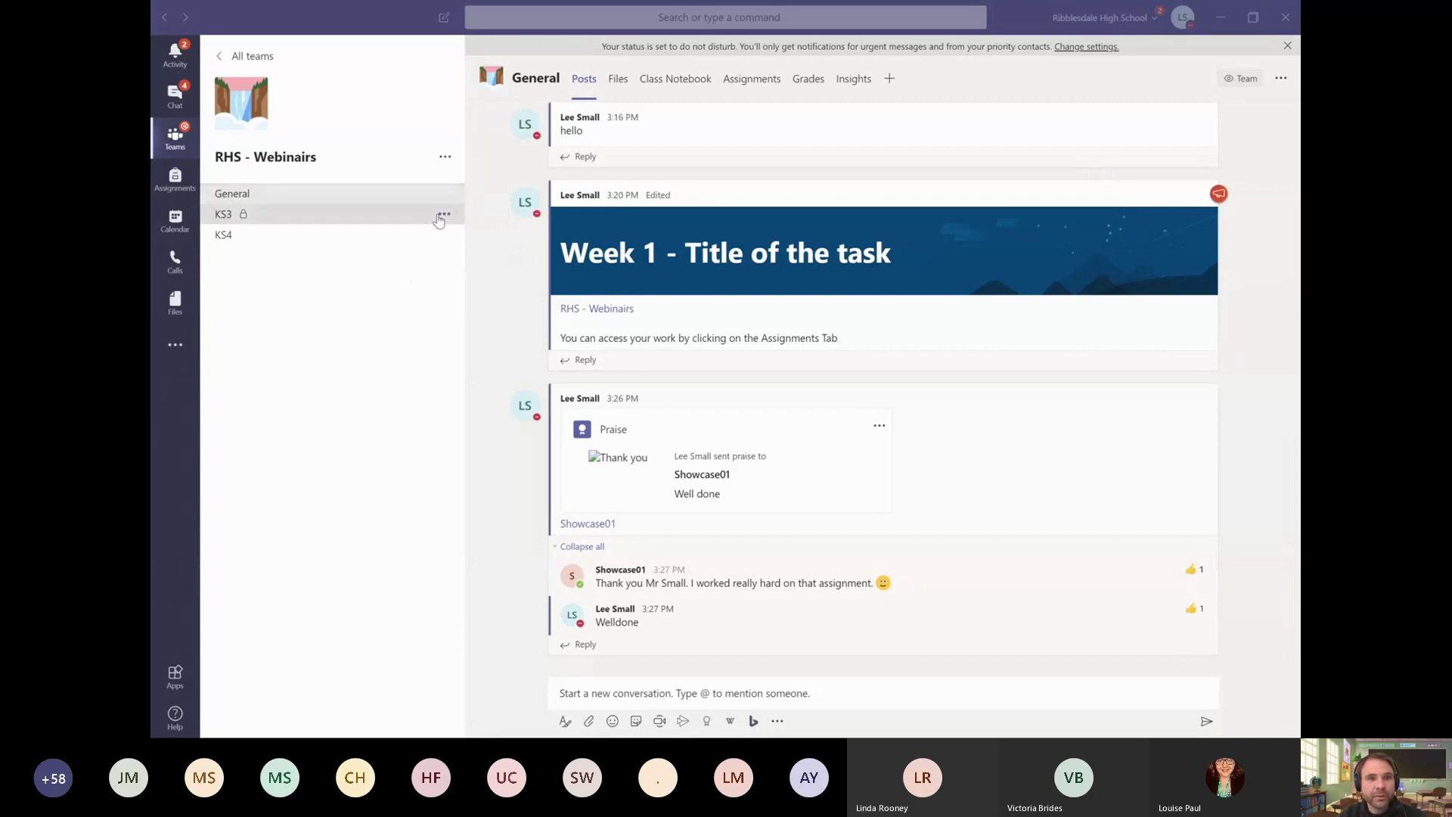
Step: Get the General channel's email address and copy it
click(441, 216)
click(443, 196)
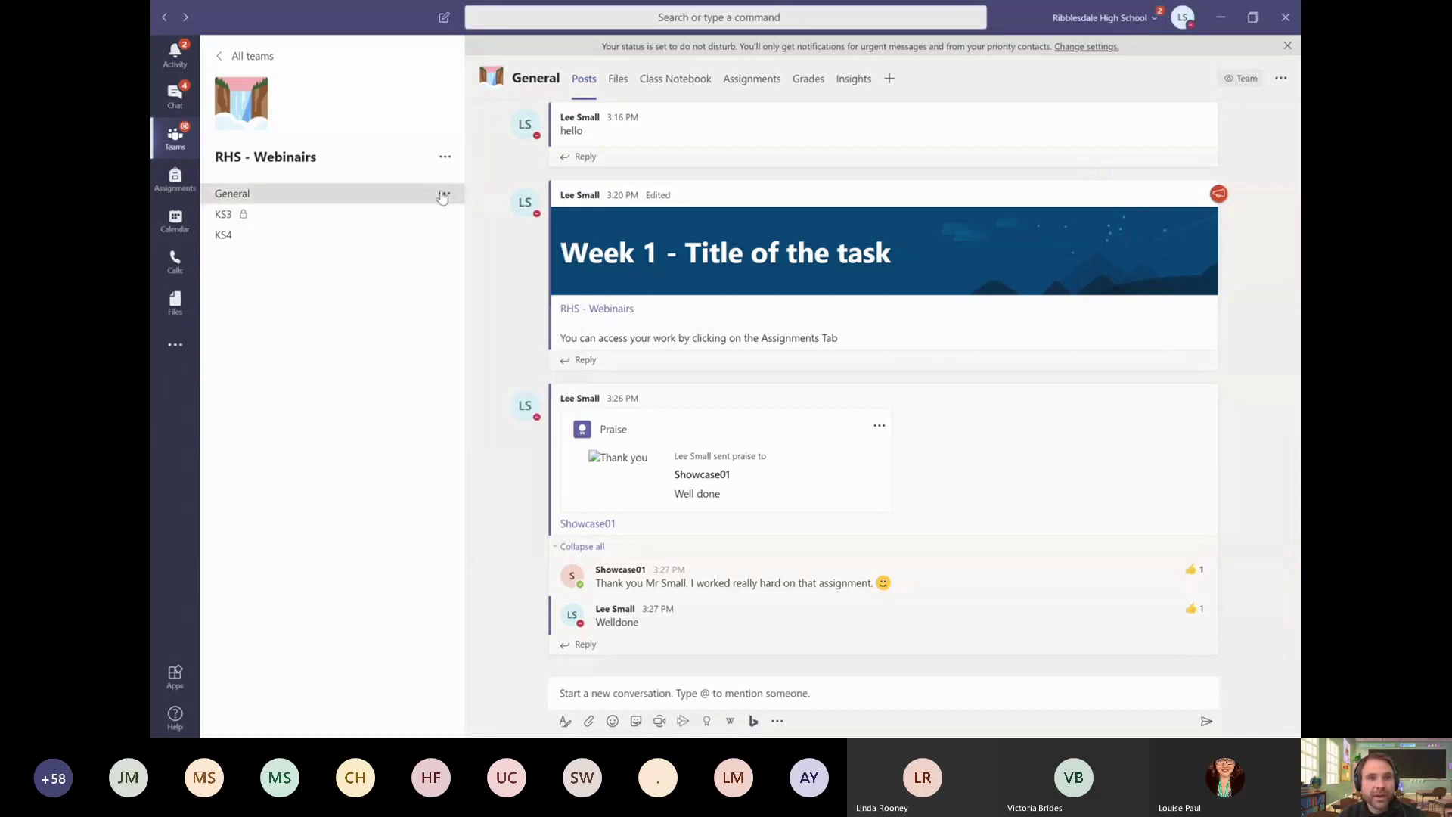
click(446, 197)
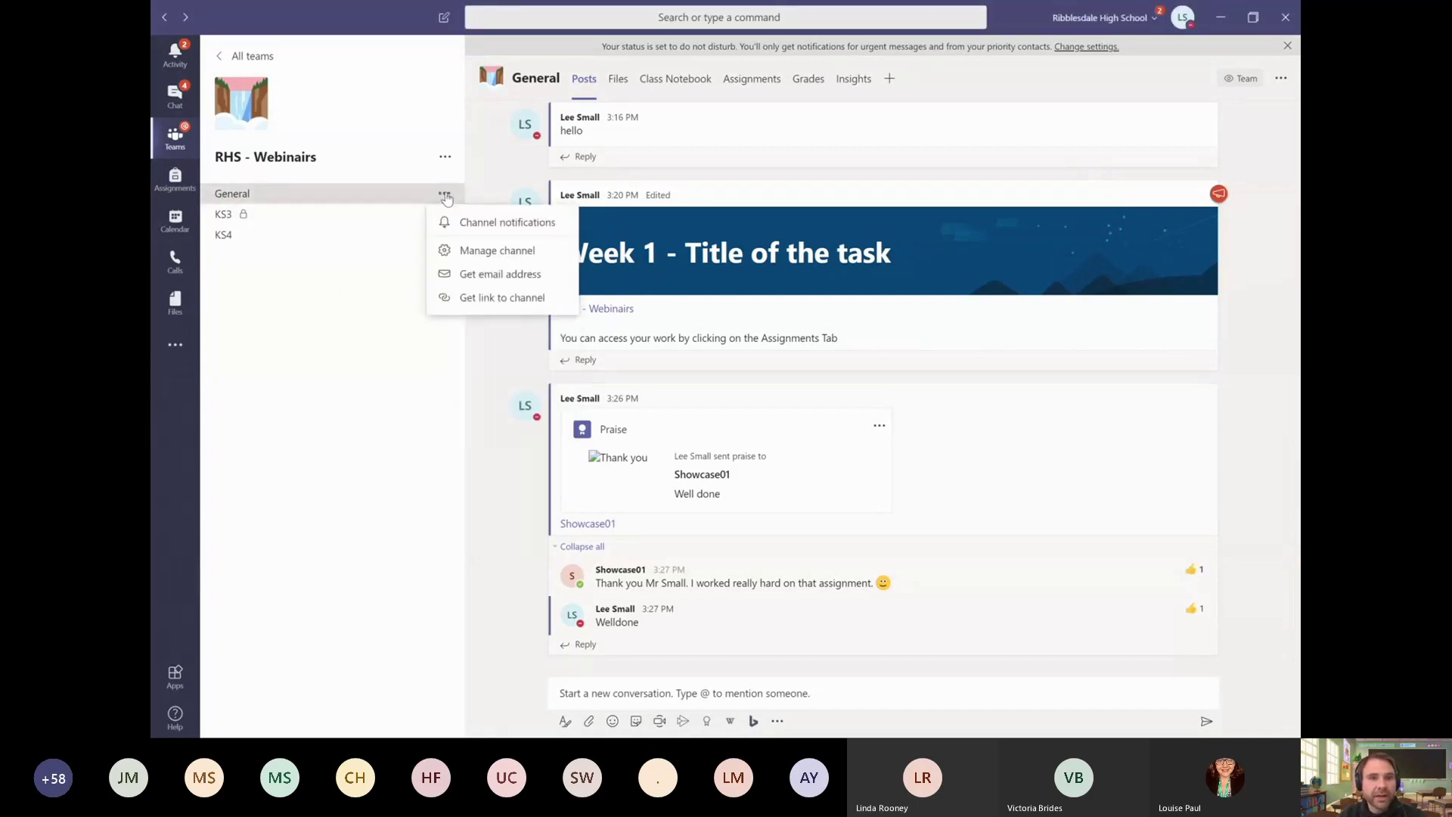
click(521, 284)
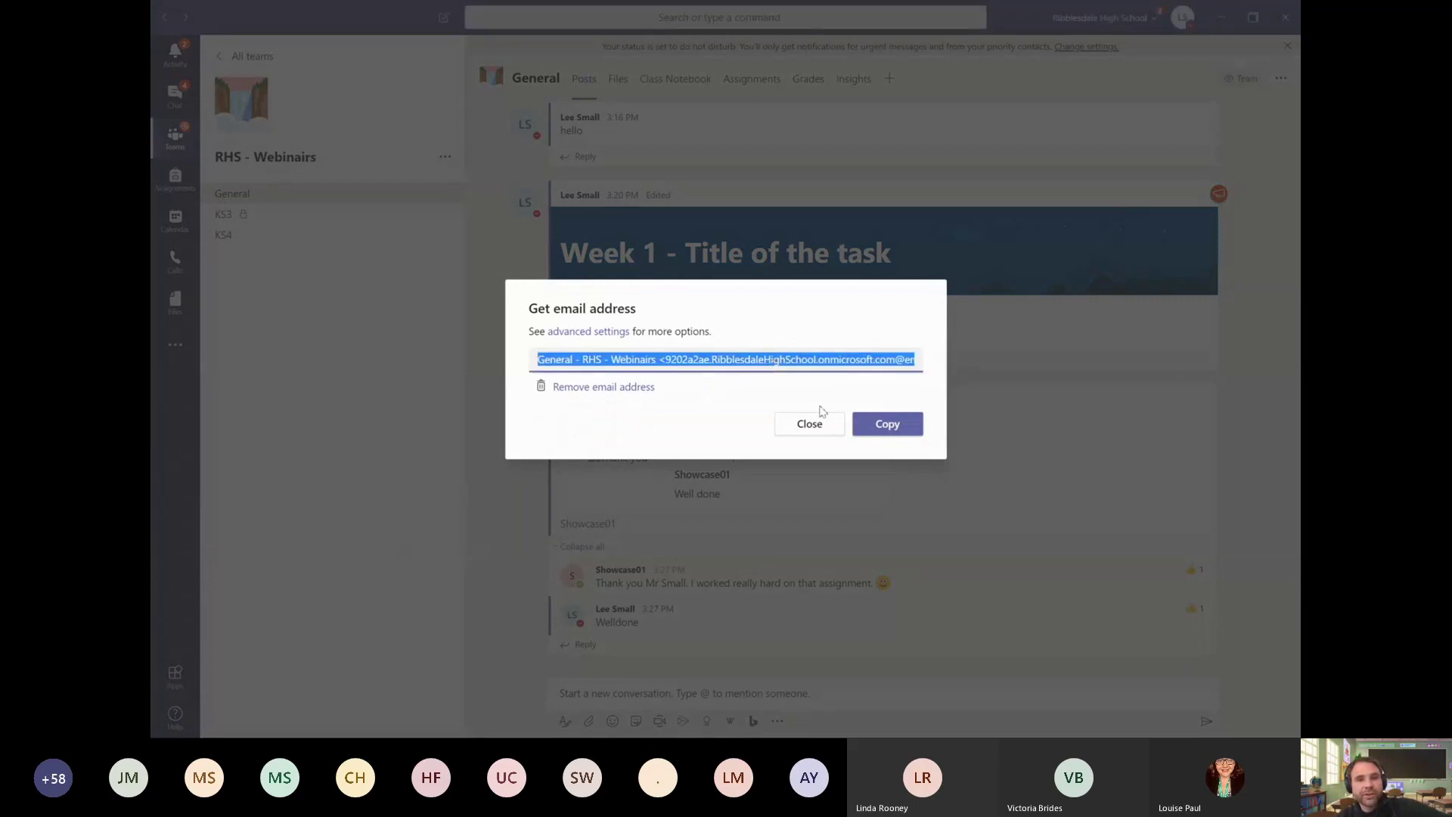
click(868, 434)
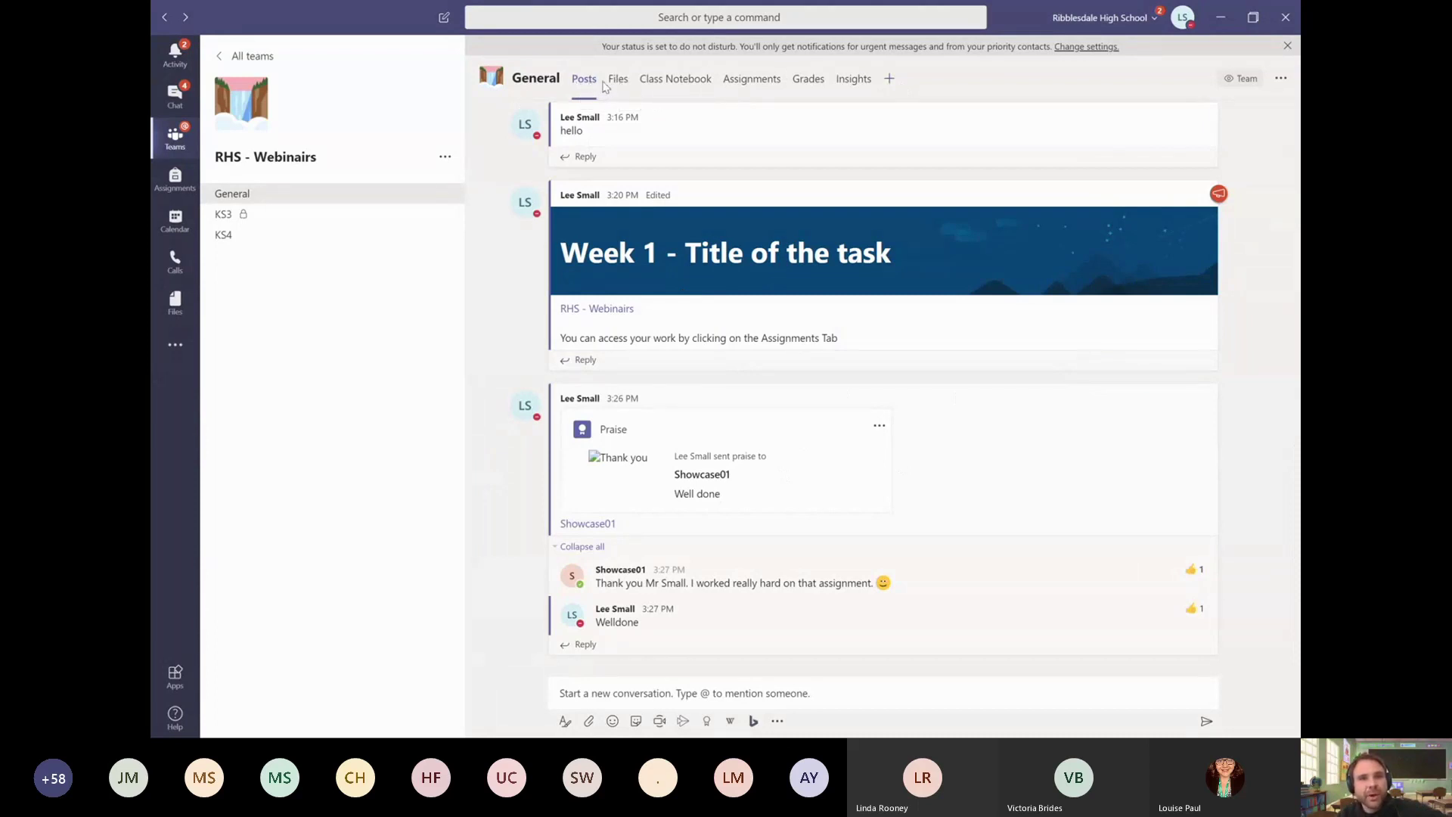
Step: Look back through the General channel's posts to the document attached to the "Week 2 - Microbit Game" announcement
click(626, 83)
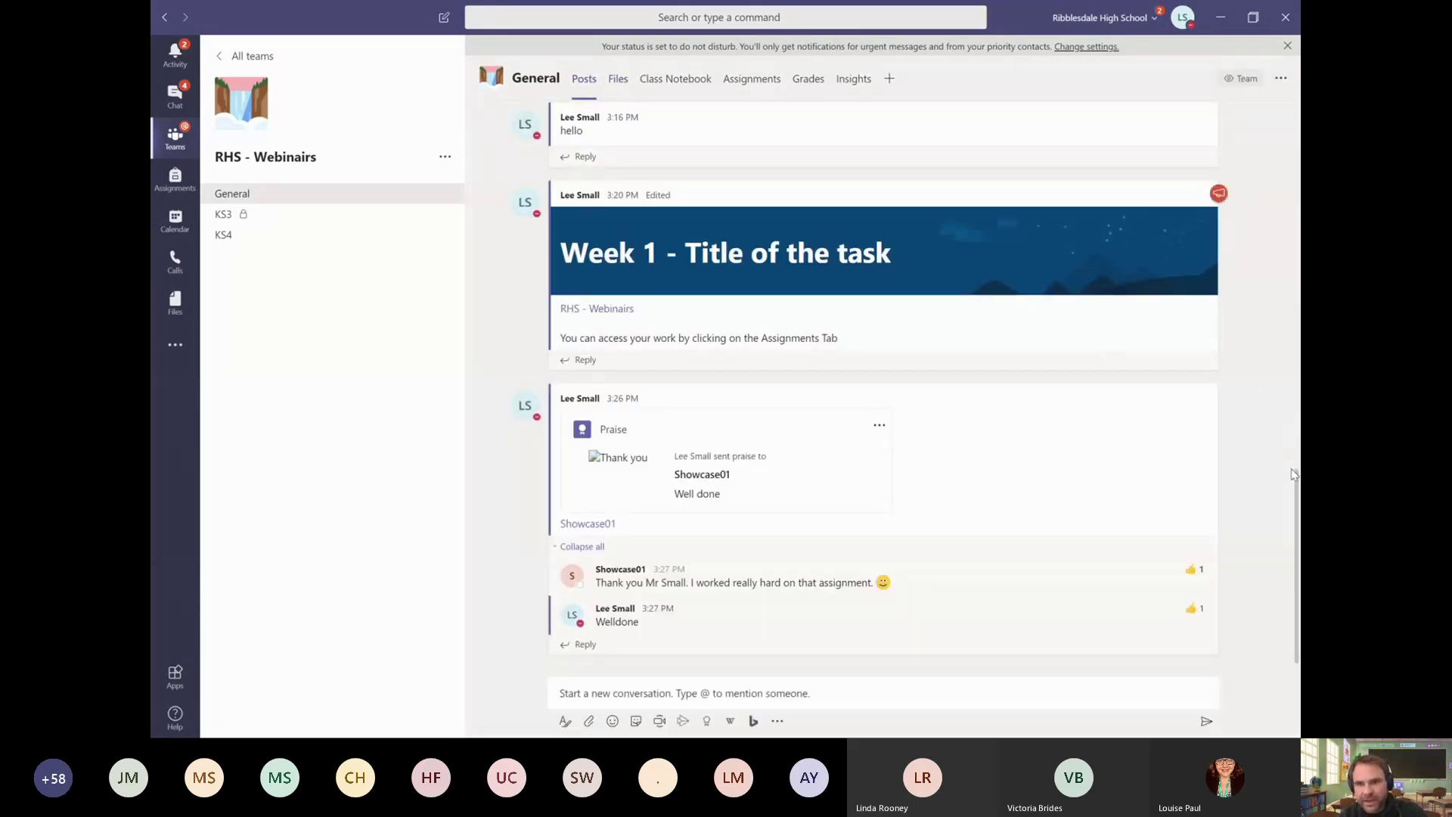
scroll(1295, 367, up, 4)
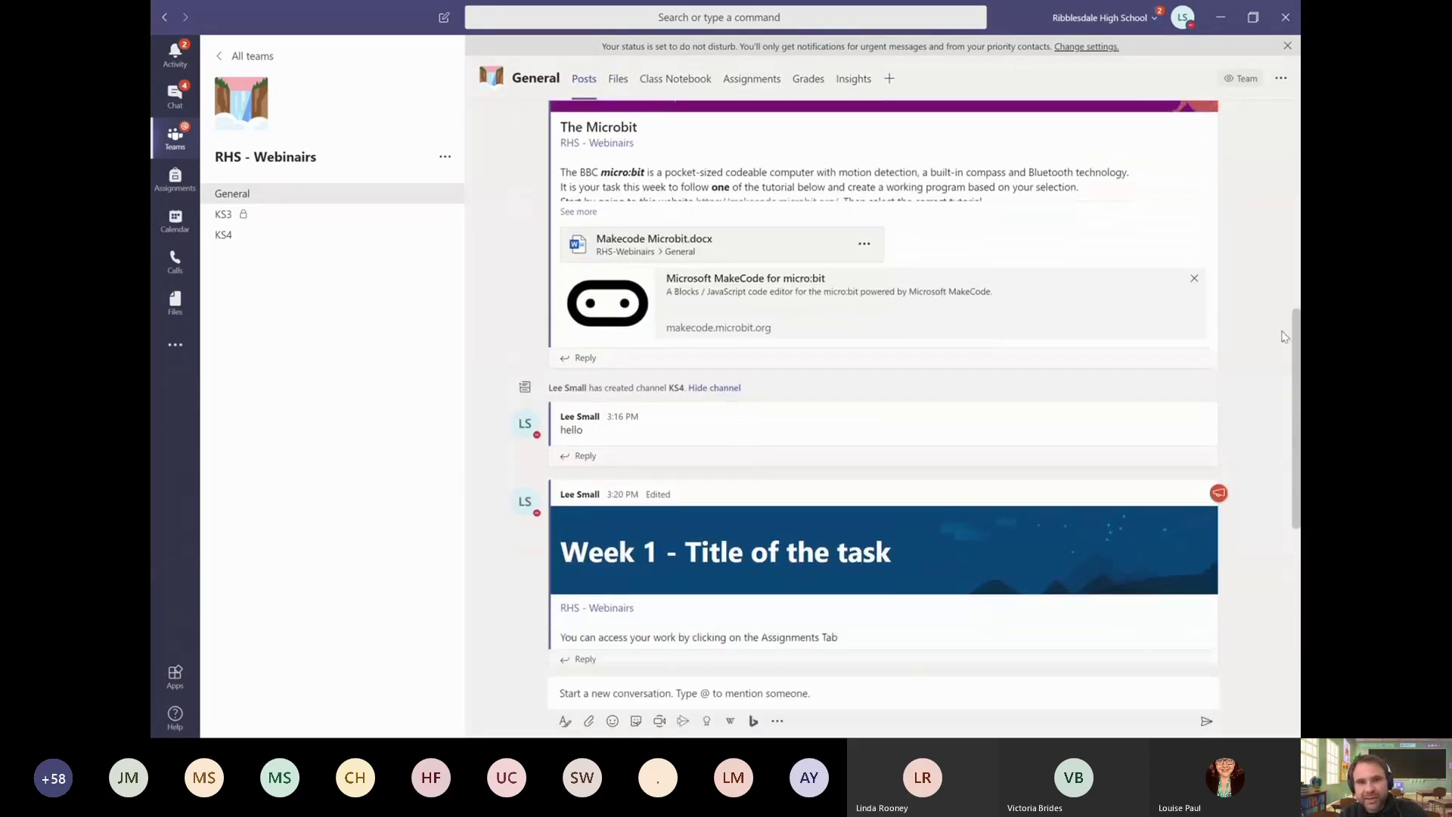
scroll(1295, 366, down, 4)
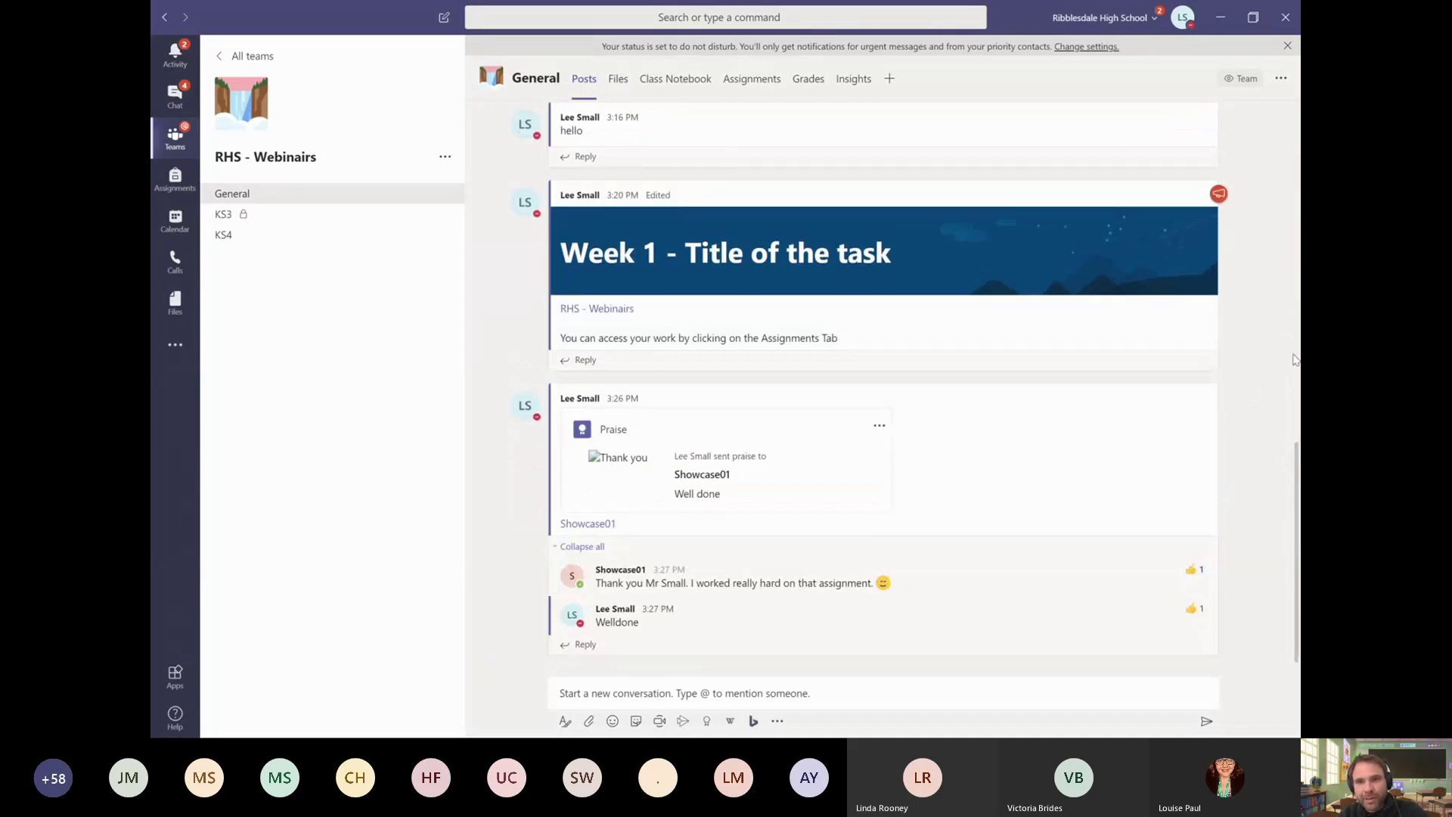
scroll(1295, 360, up, 6)
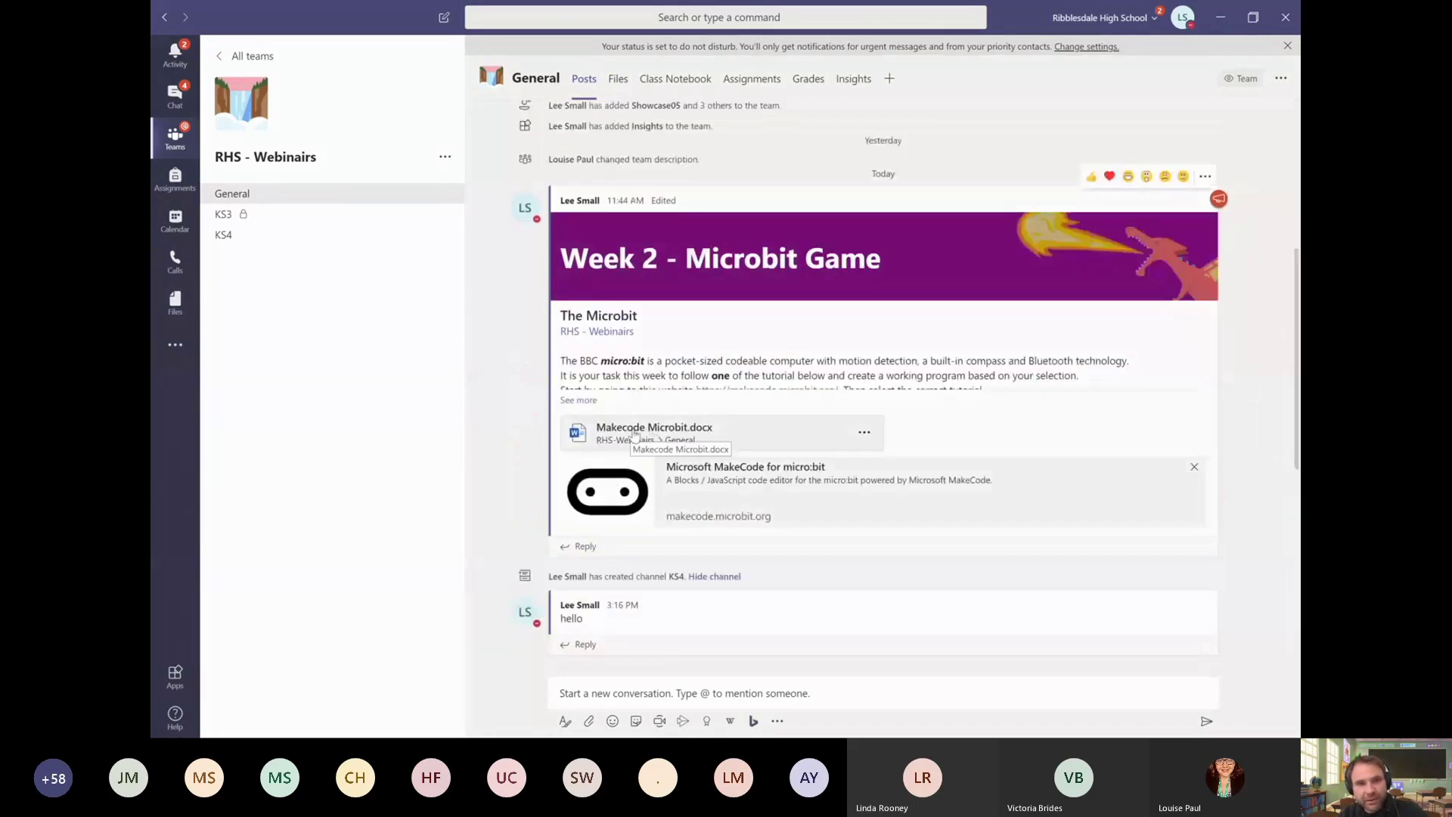
Step: Move Makecode Microbit.docx from the General channel's files into the Class Materials folder
click(620, 80)
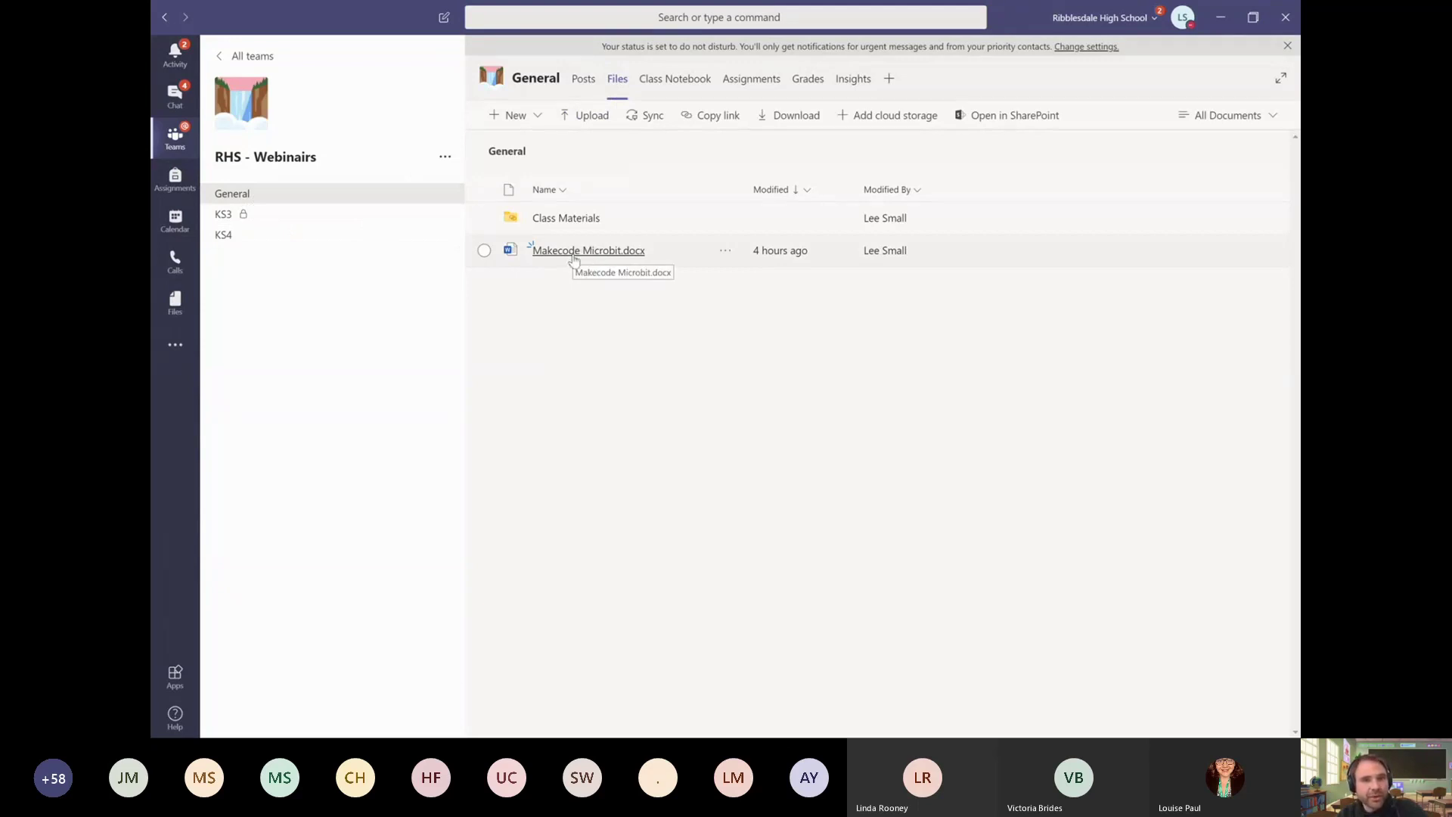
click(484, 251)
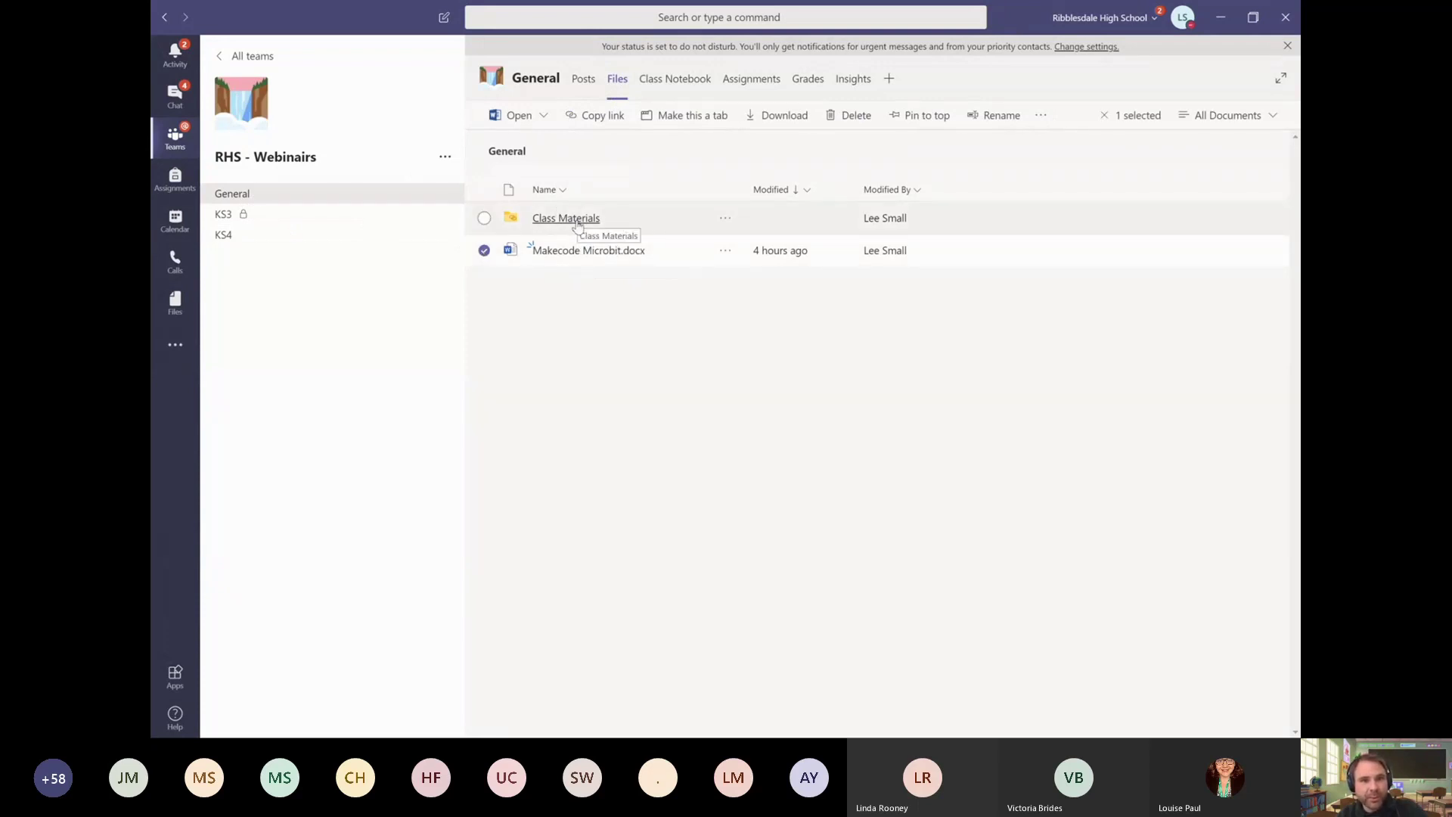
click(726, 258)
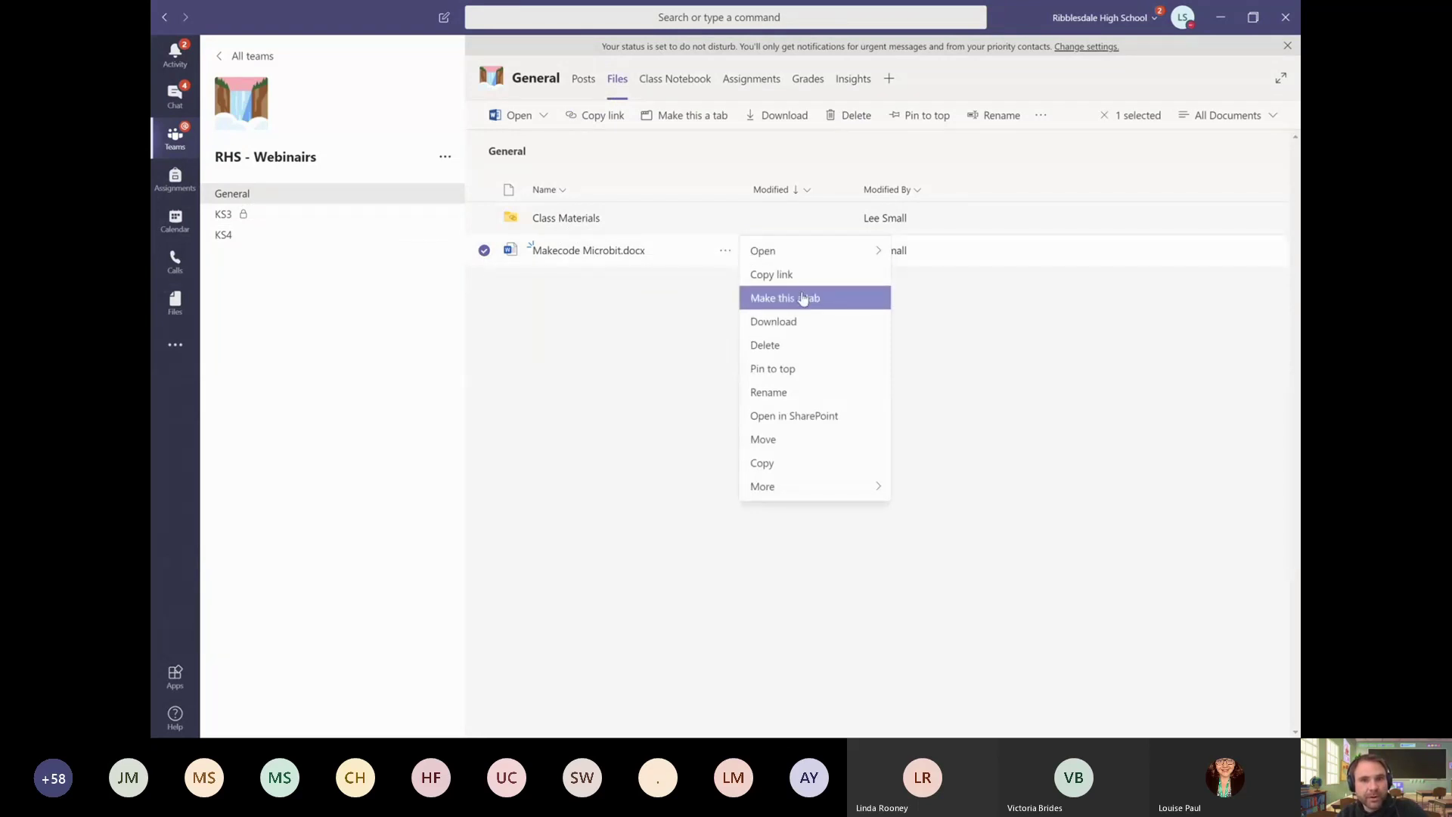
click(798, 441)
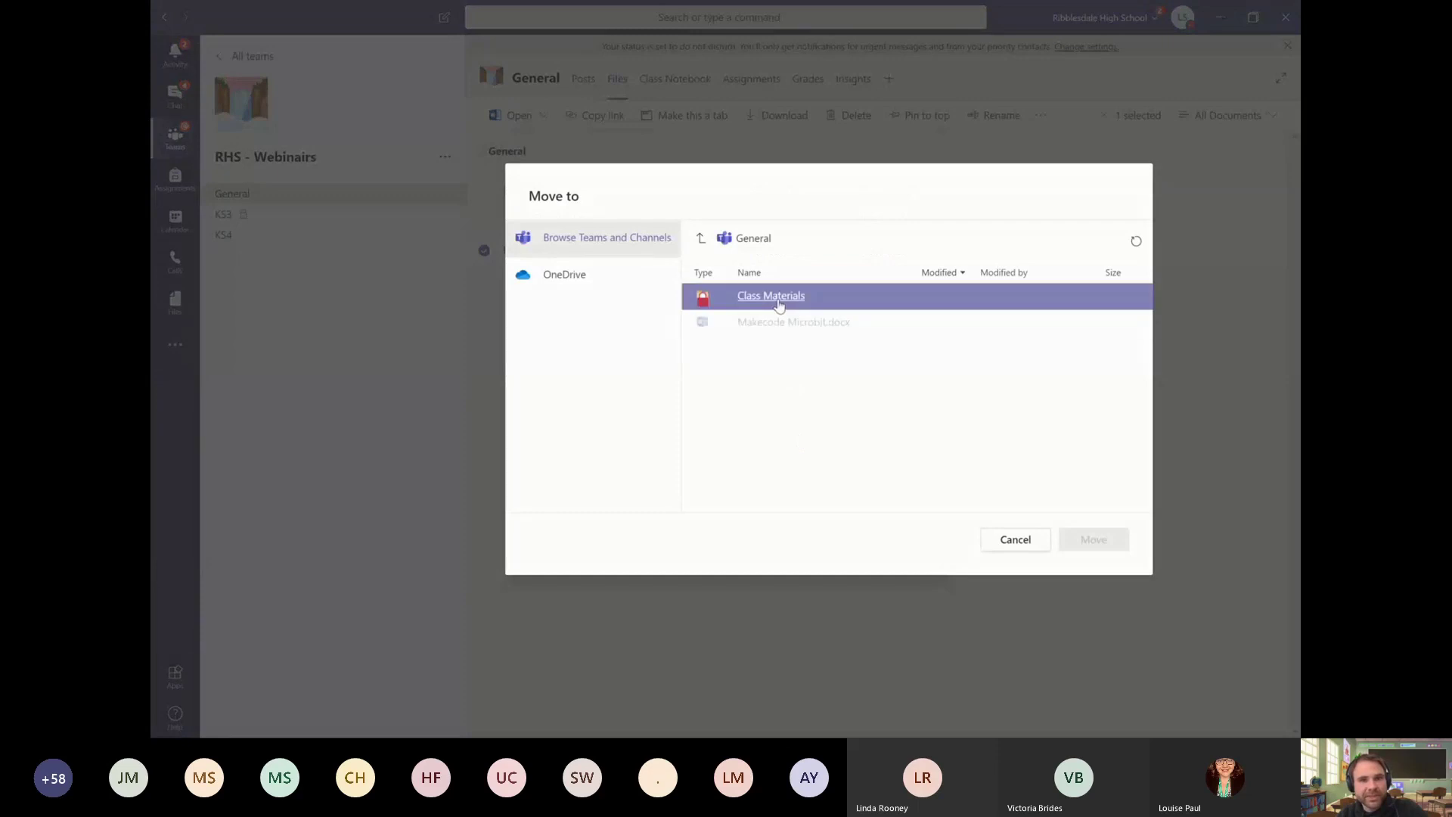
click(764, 301)
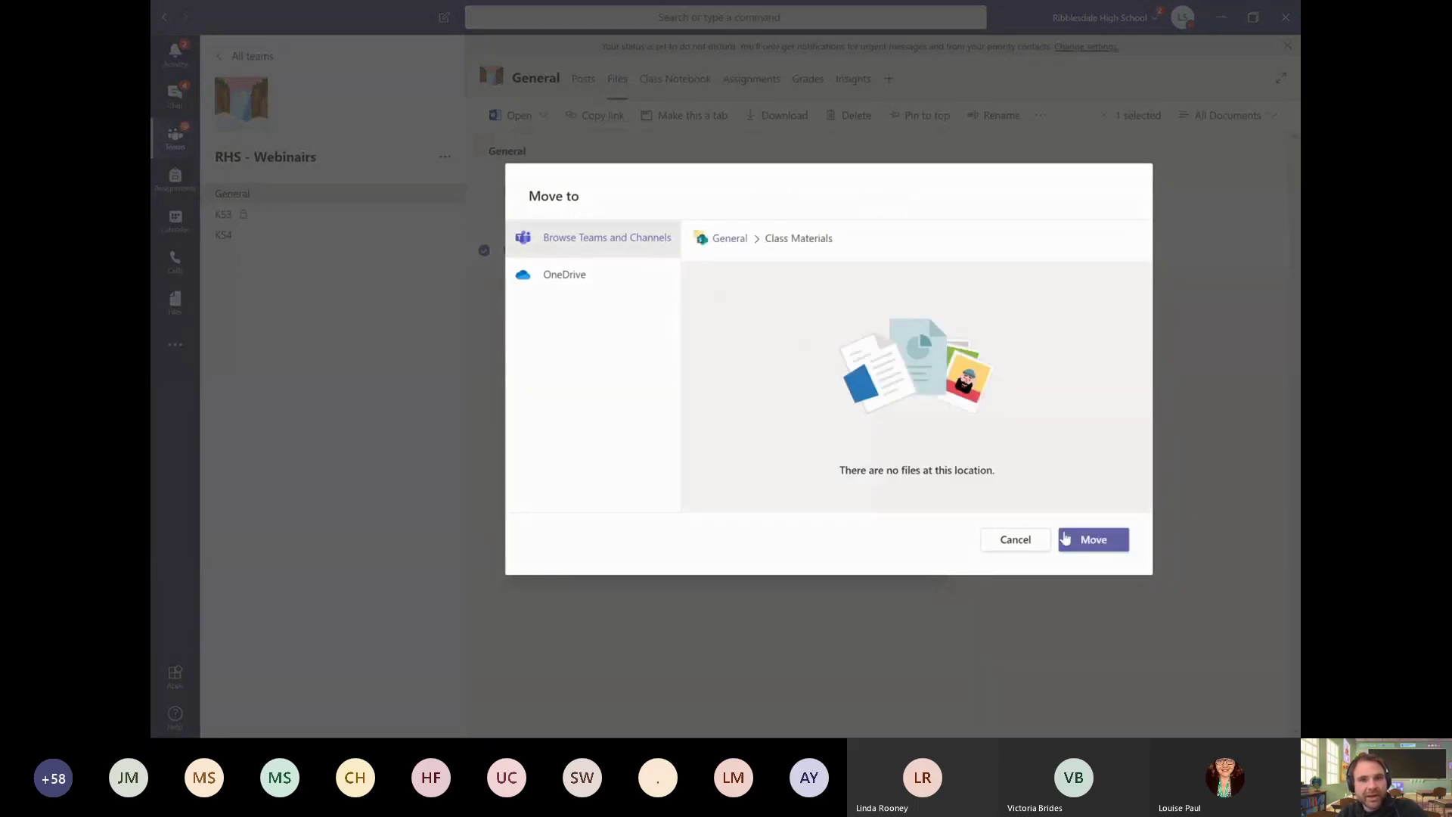
click(1092, 542)
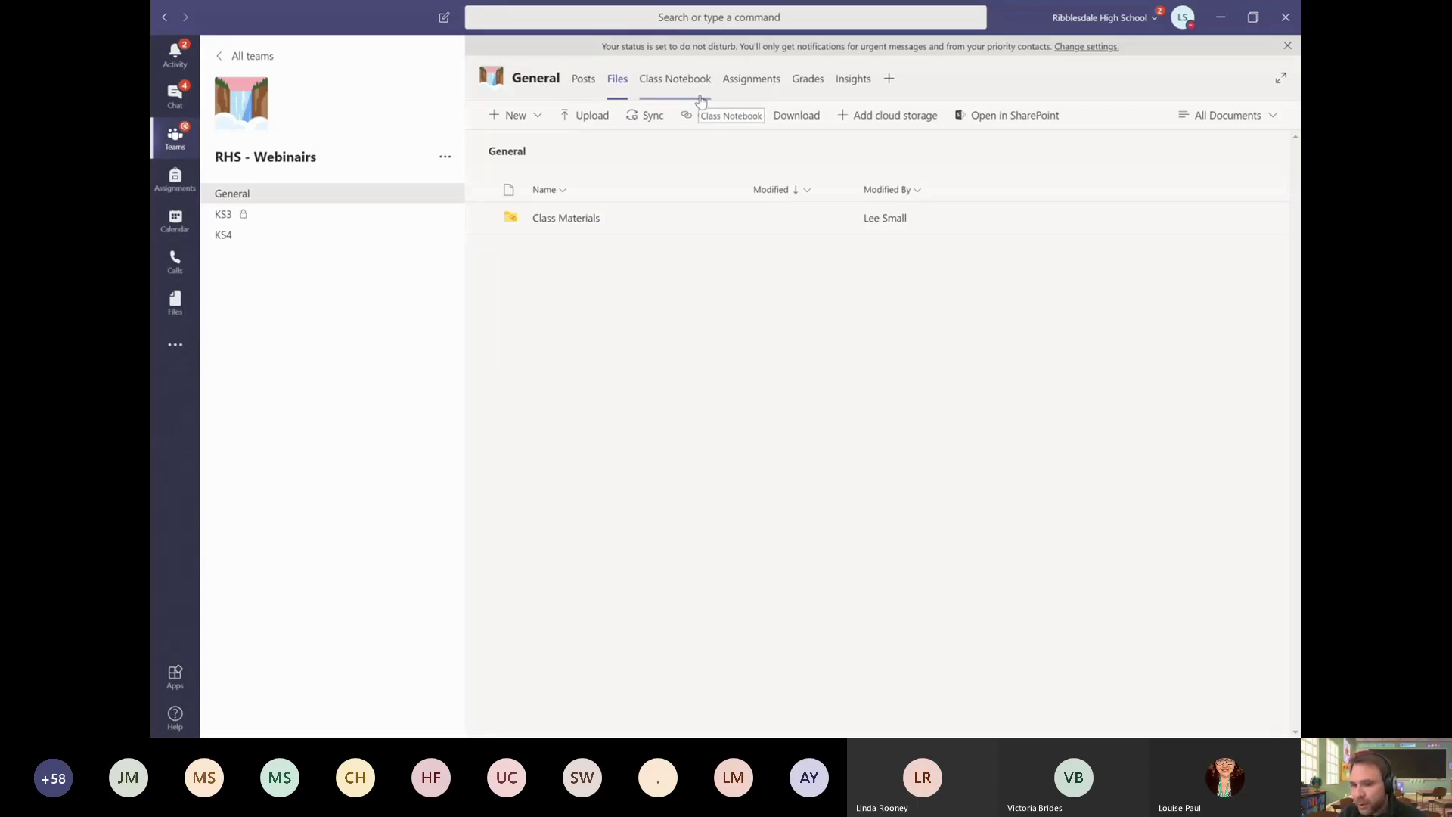
Step: Browse the apps that can be added as channel tabs, view the WEBCON BPS Cloud details, and close without adding anything
click(892, 88)
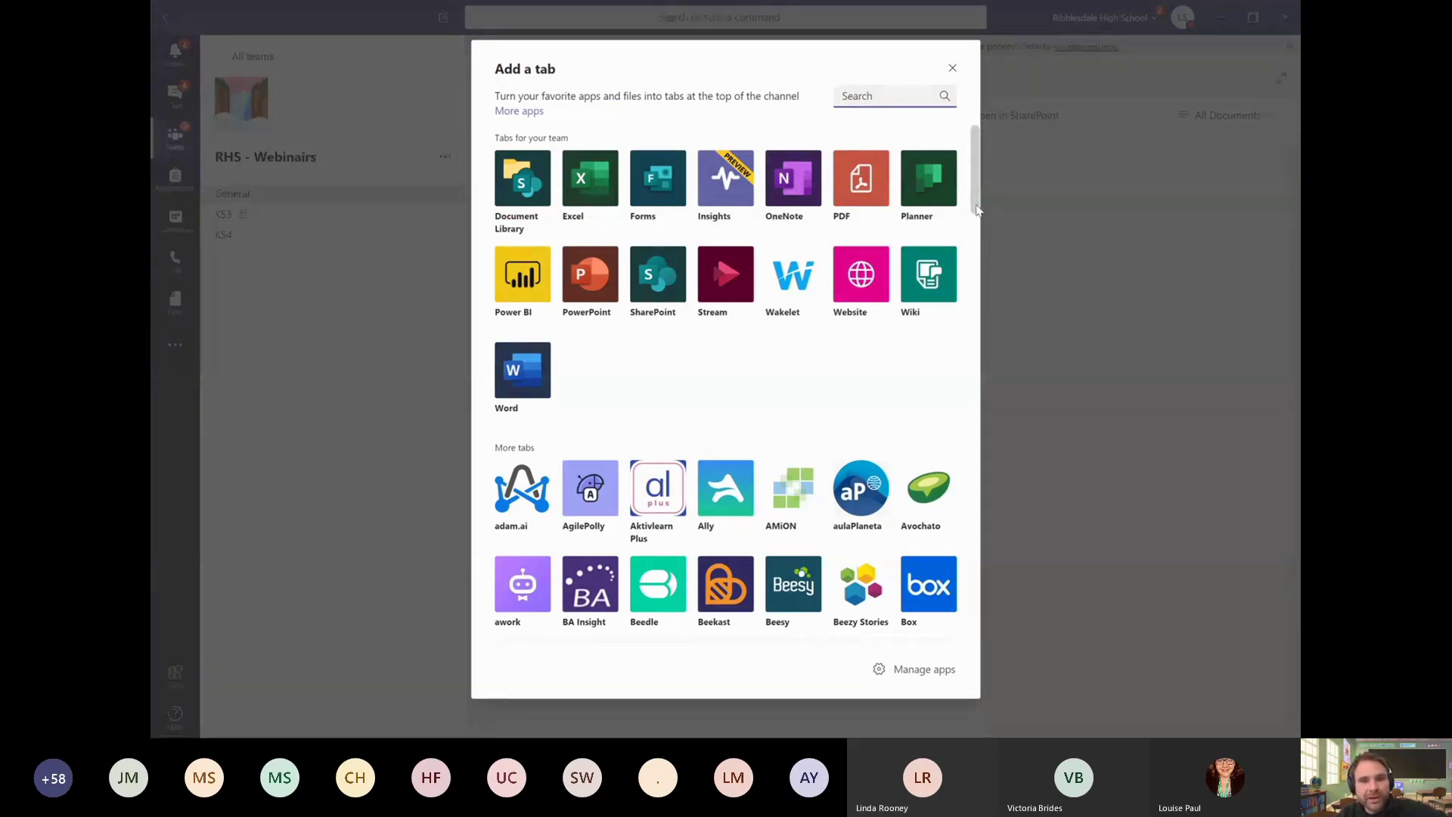
drag(977, 215, 975, 301)
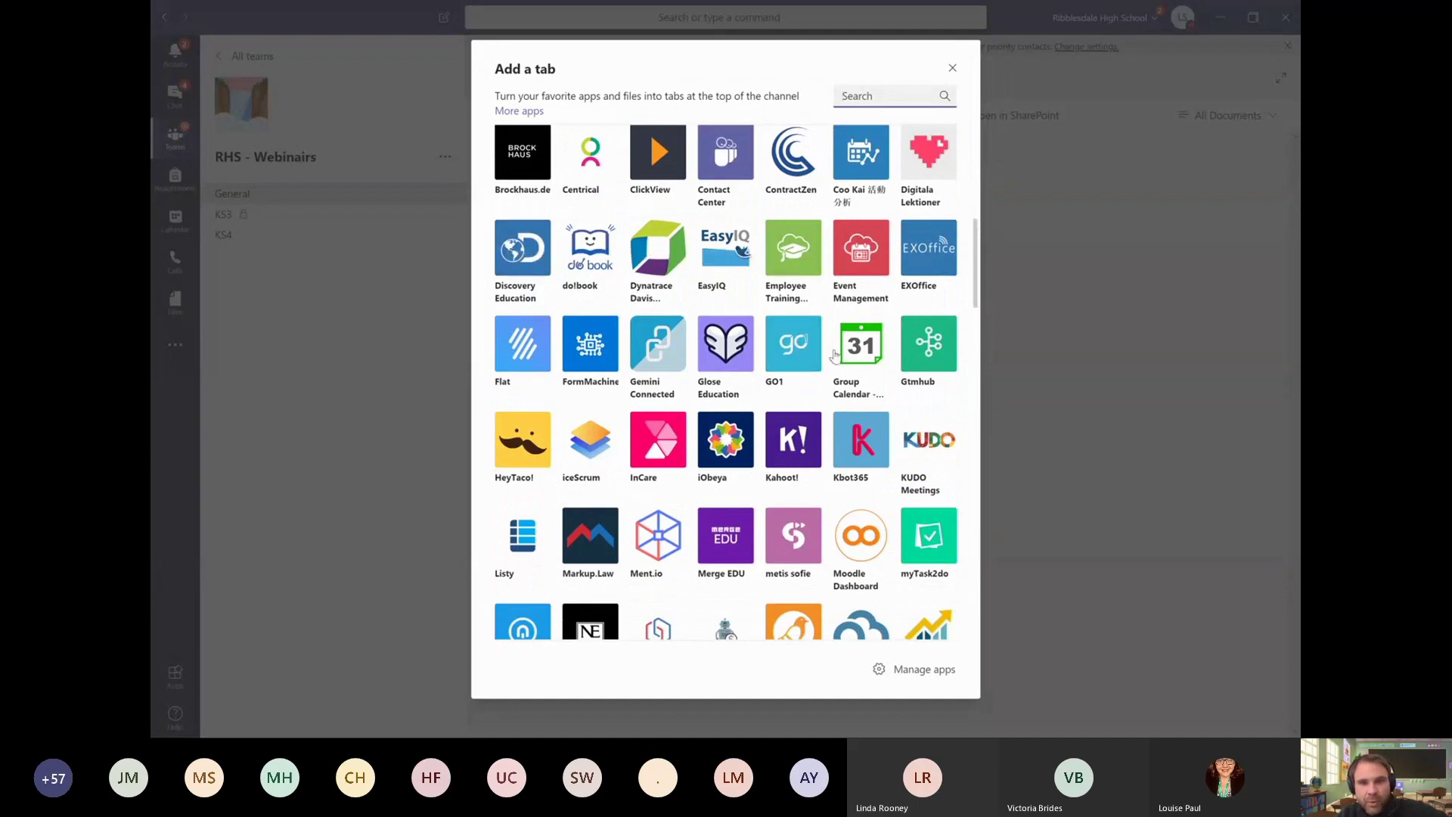
drag(976, 297, 976, 387)
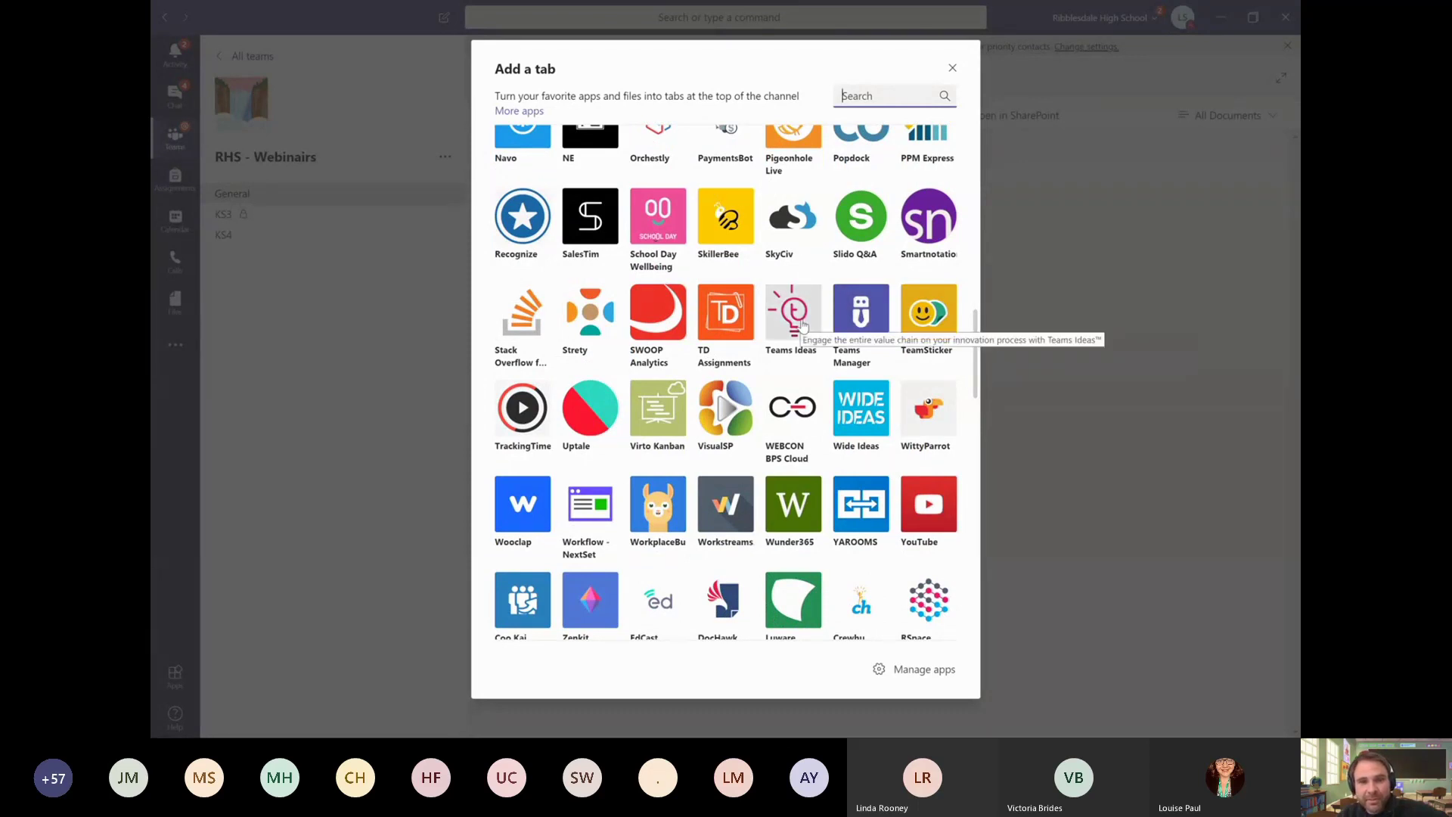
click(787, 410)
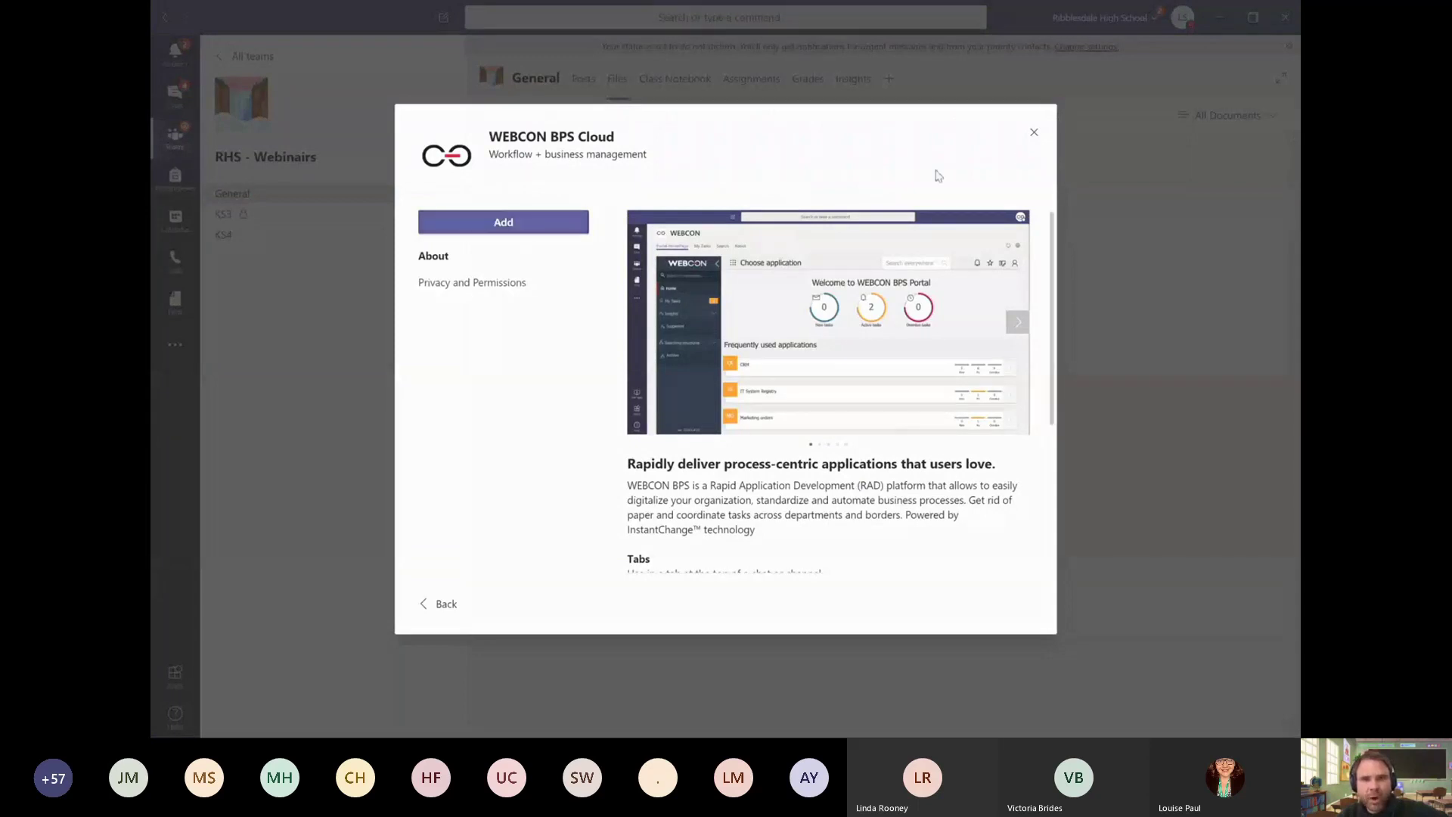
click(1034, 133)
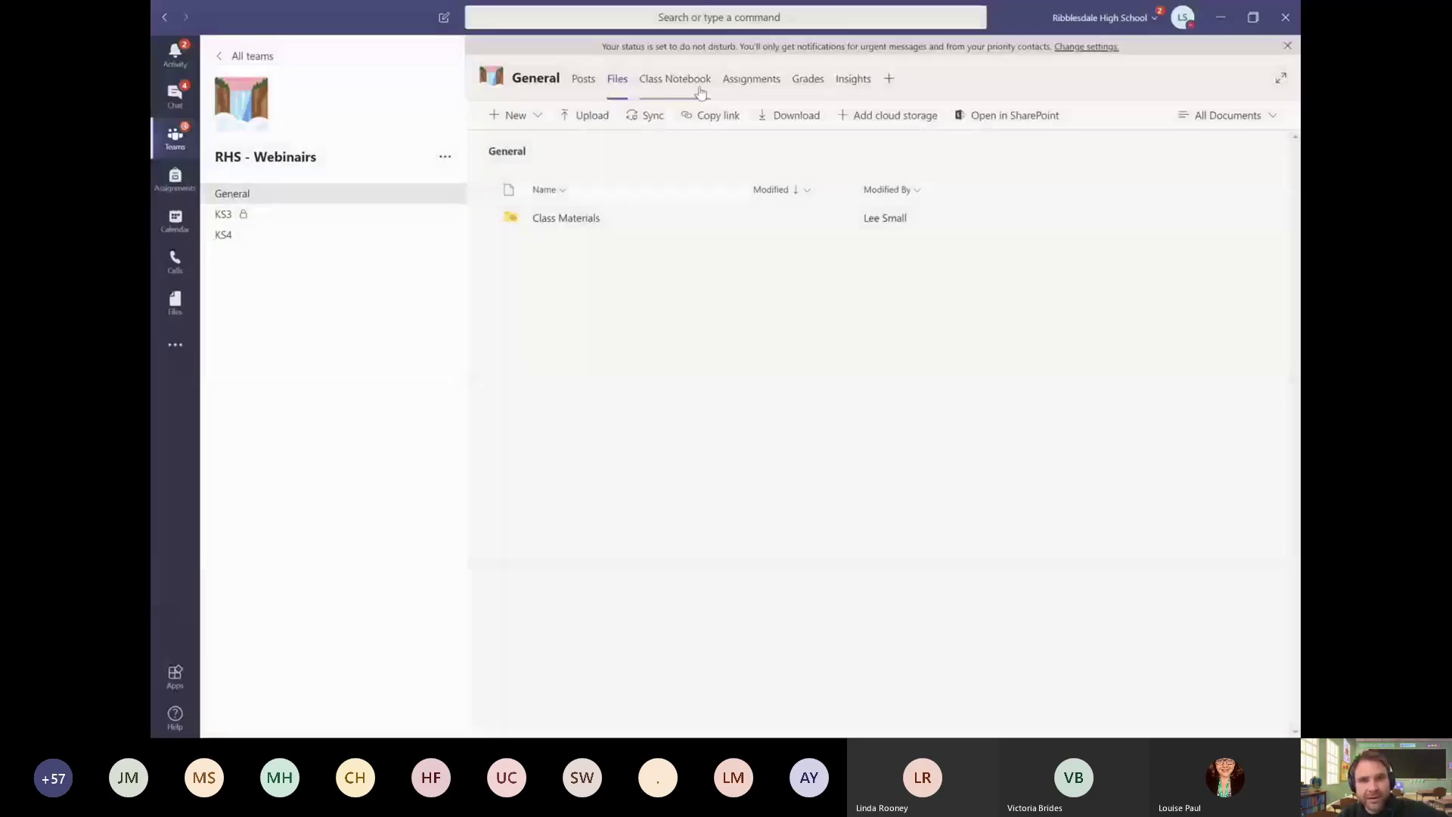
click(890, 80)
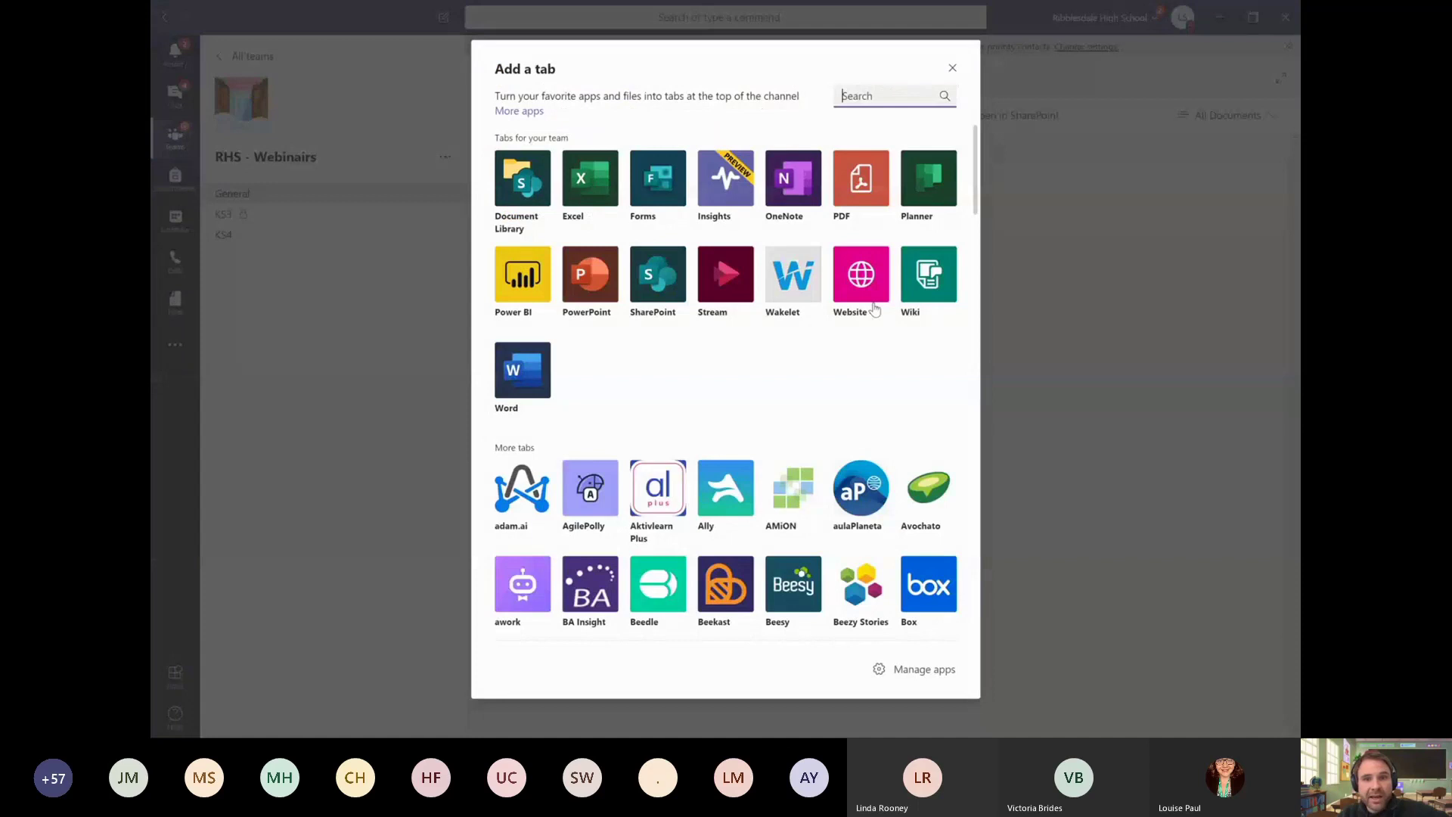
click(862, 274)
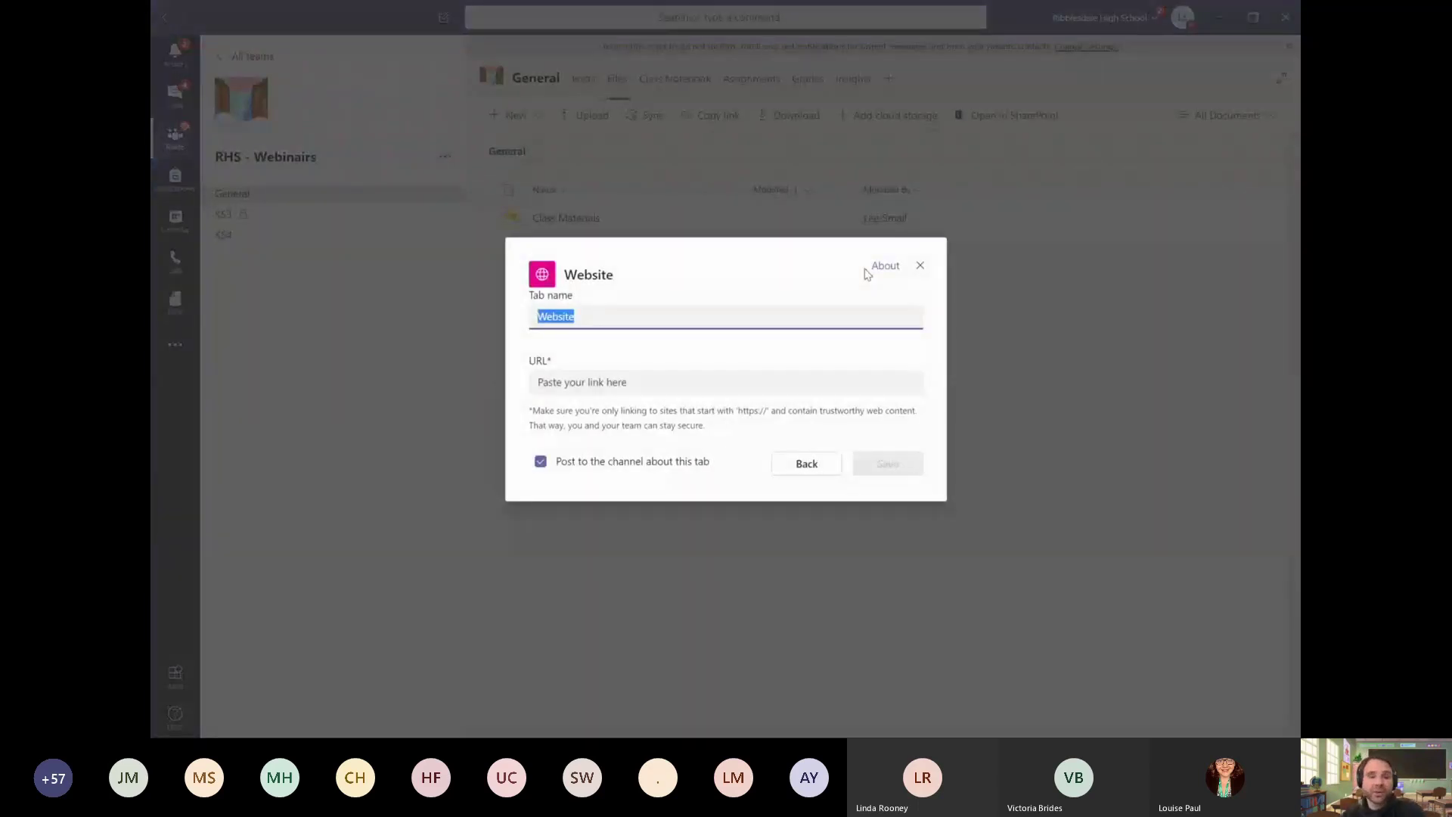
text(URL)
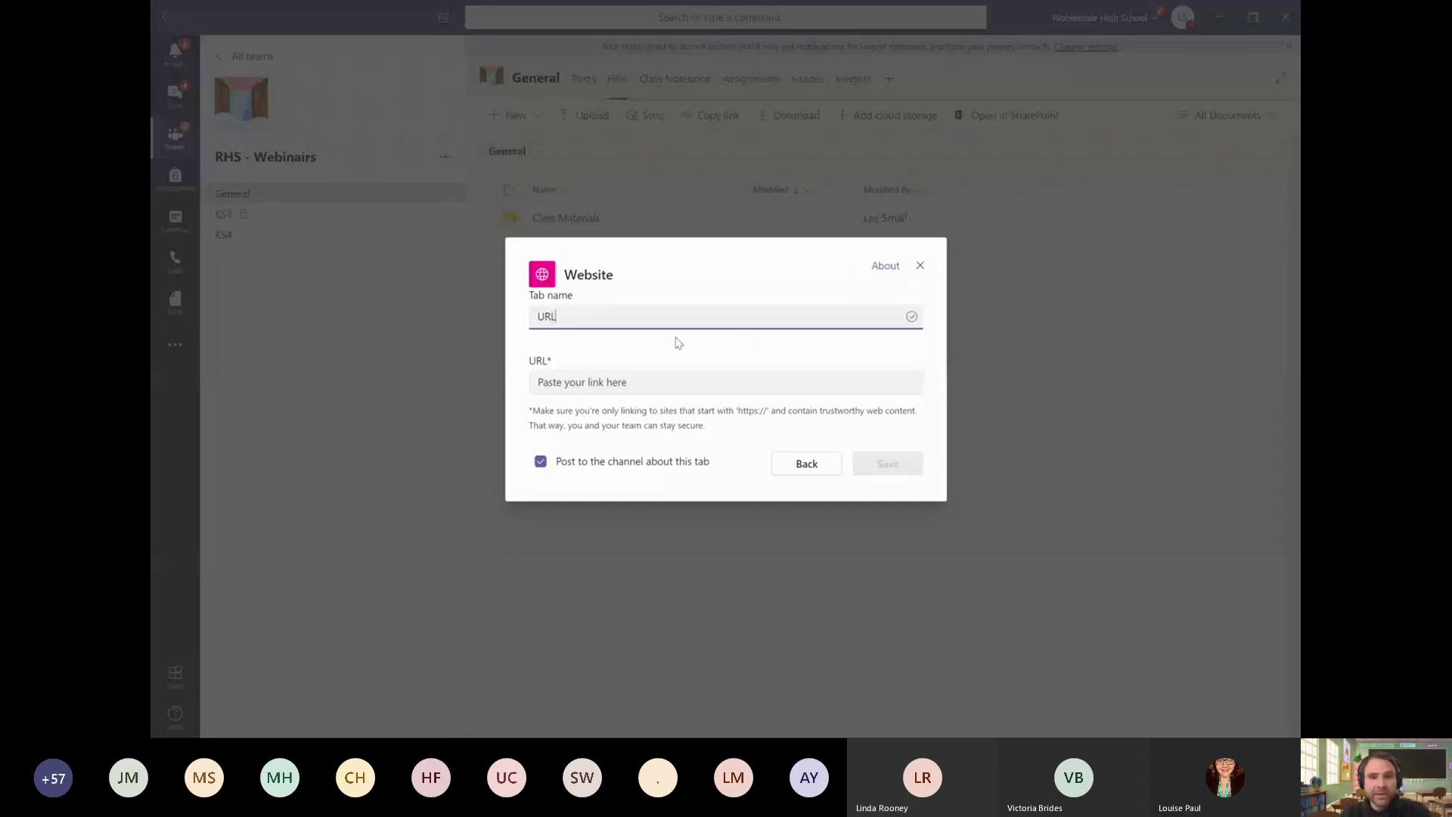
drag(615, 318, 454, 324)
text(Doddle)
click(609, 383)
text(Webaddress)
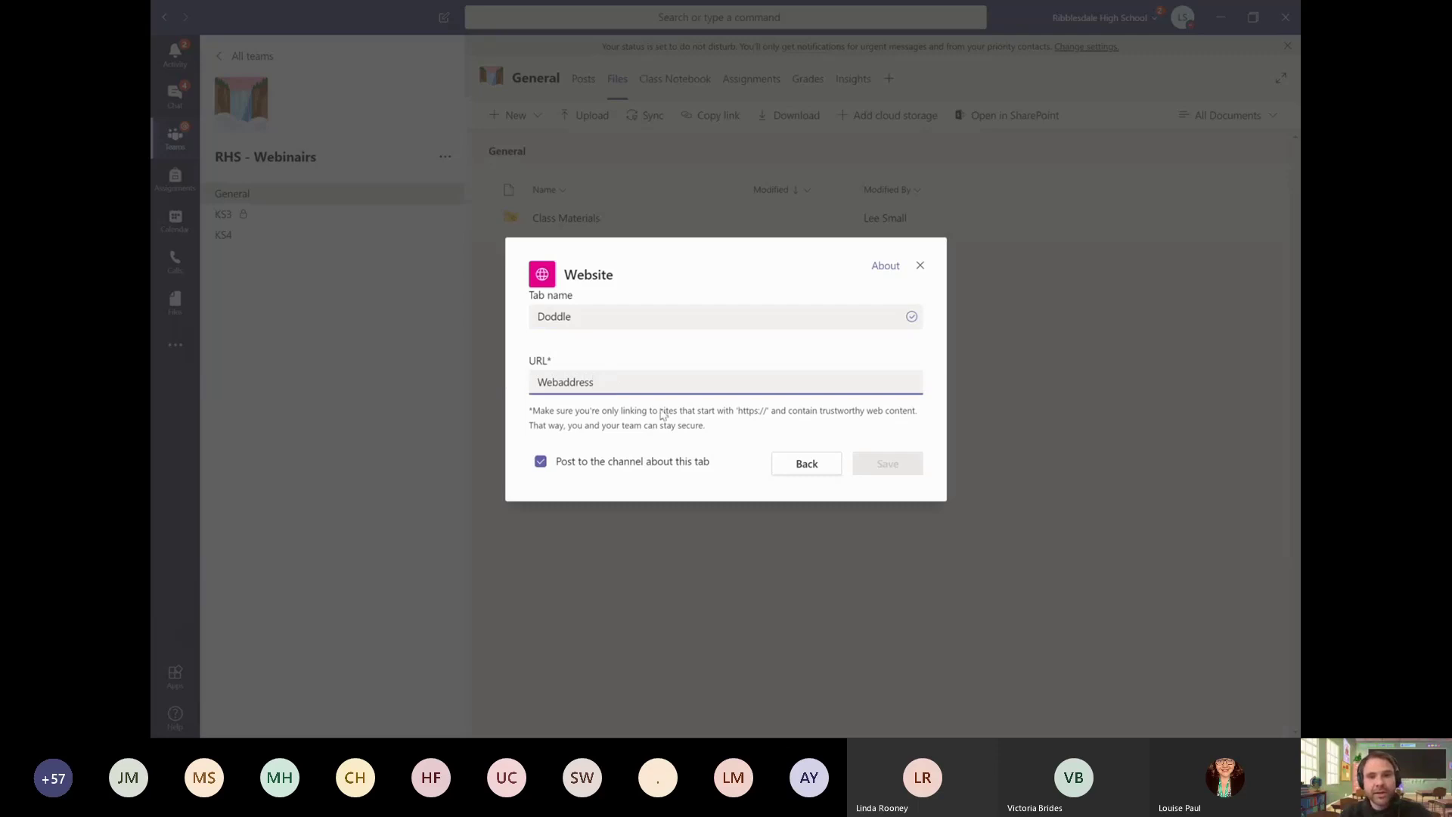
drag(669, 373, 488, 386)
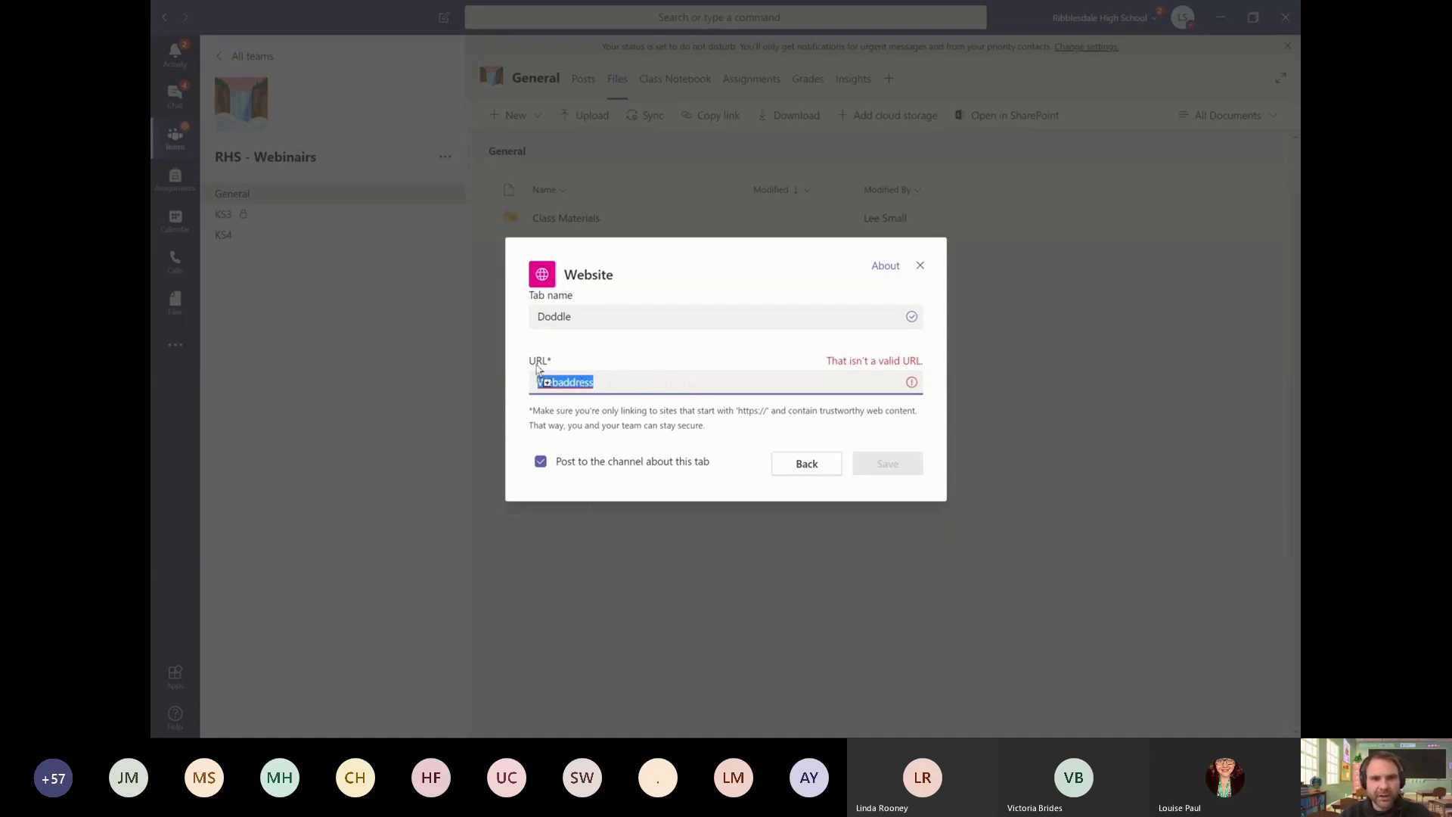
click(832, 464)
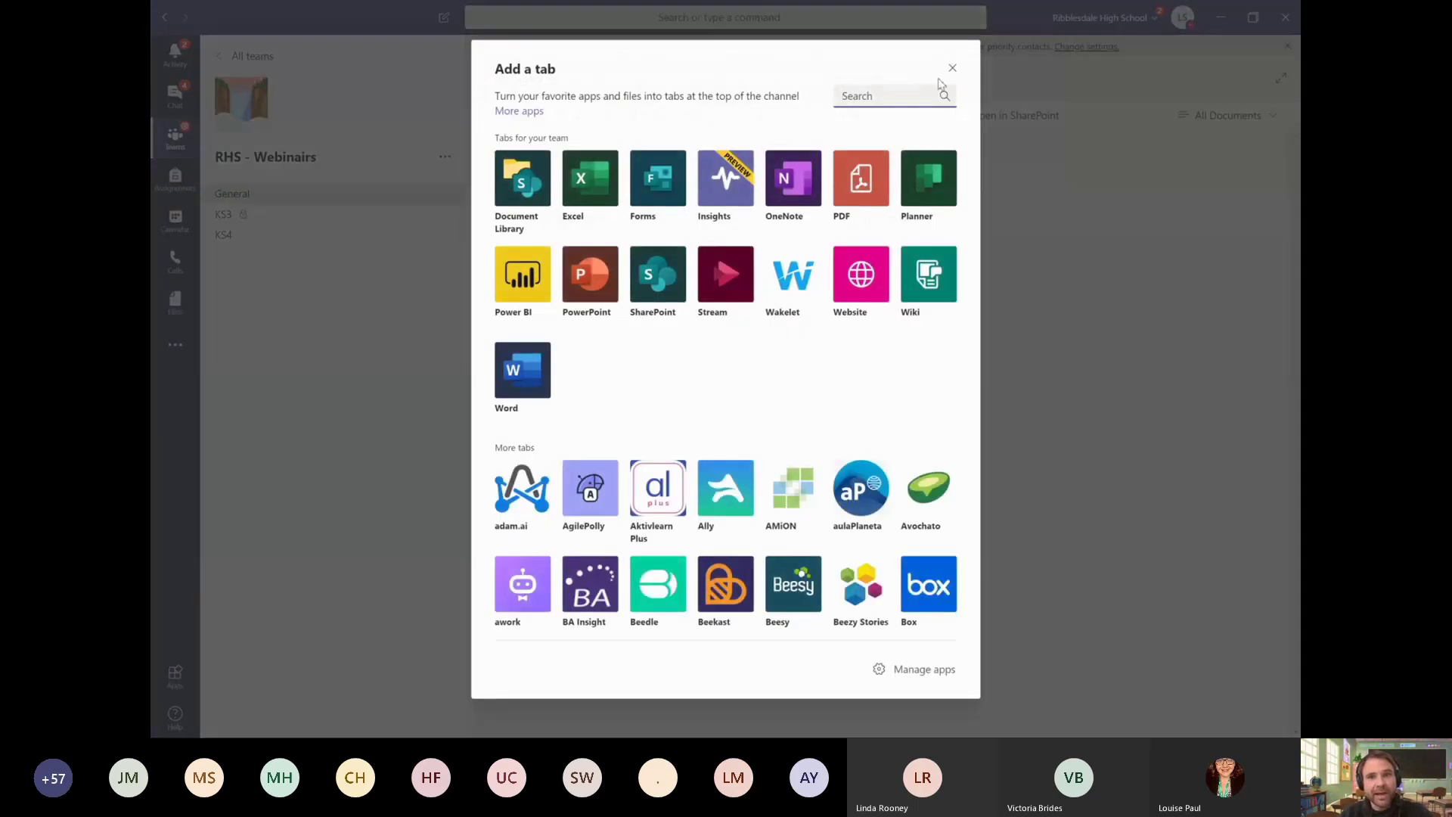
click(953, 68)
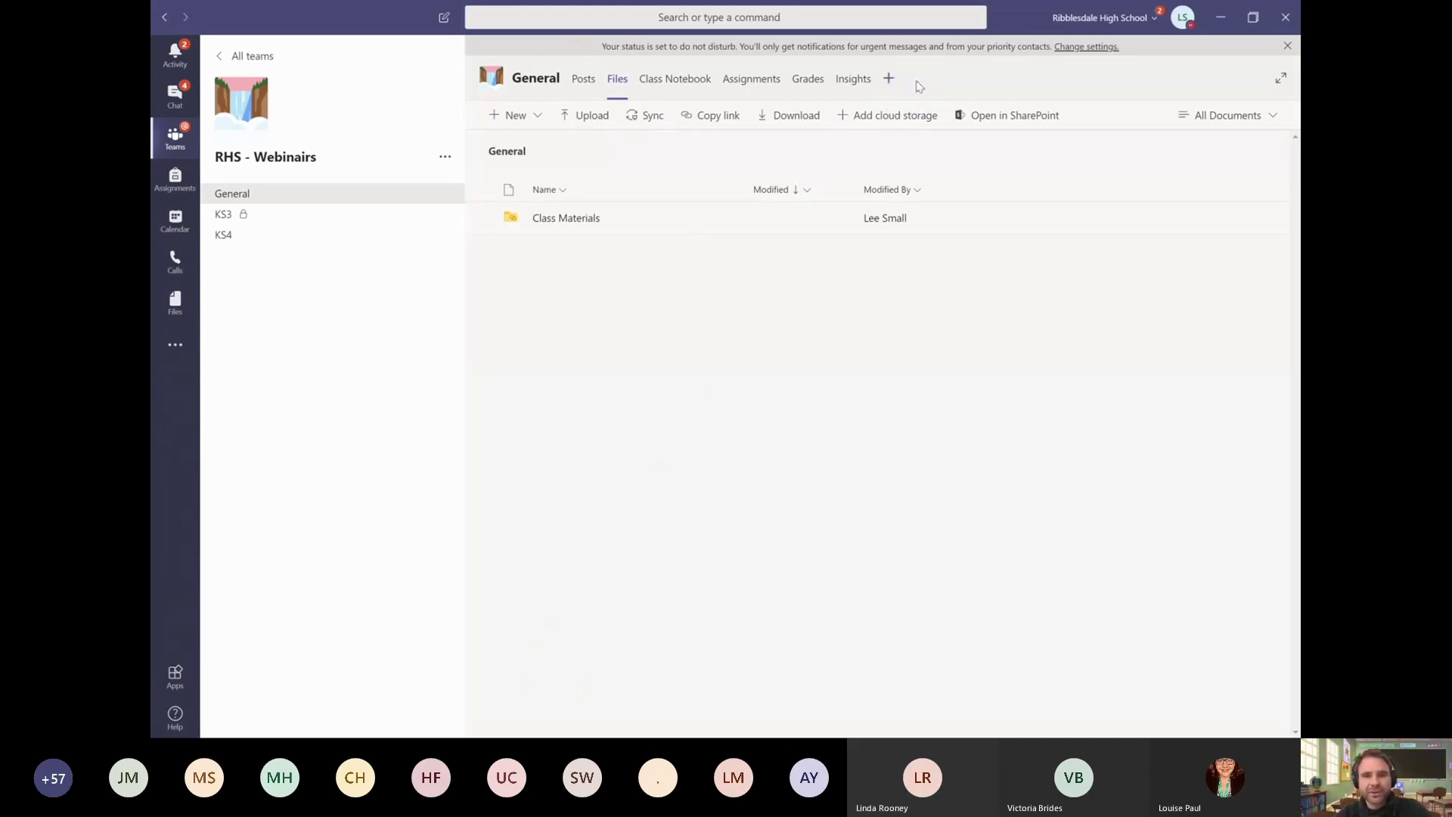
click(889, 80)
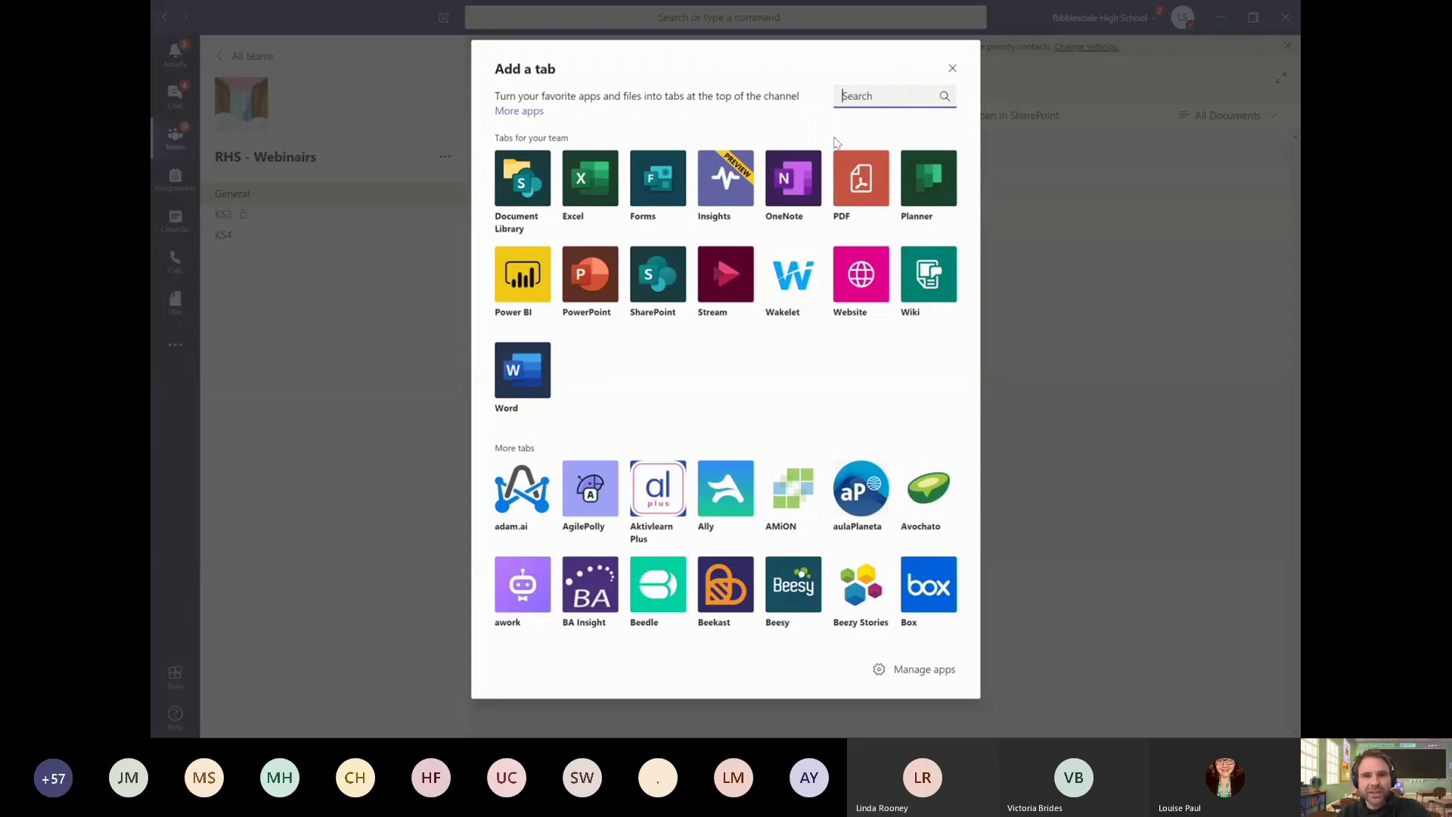
click(853, 288)
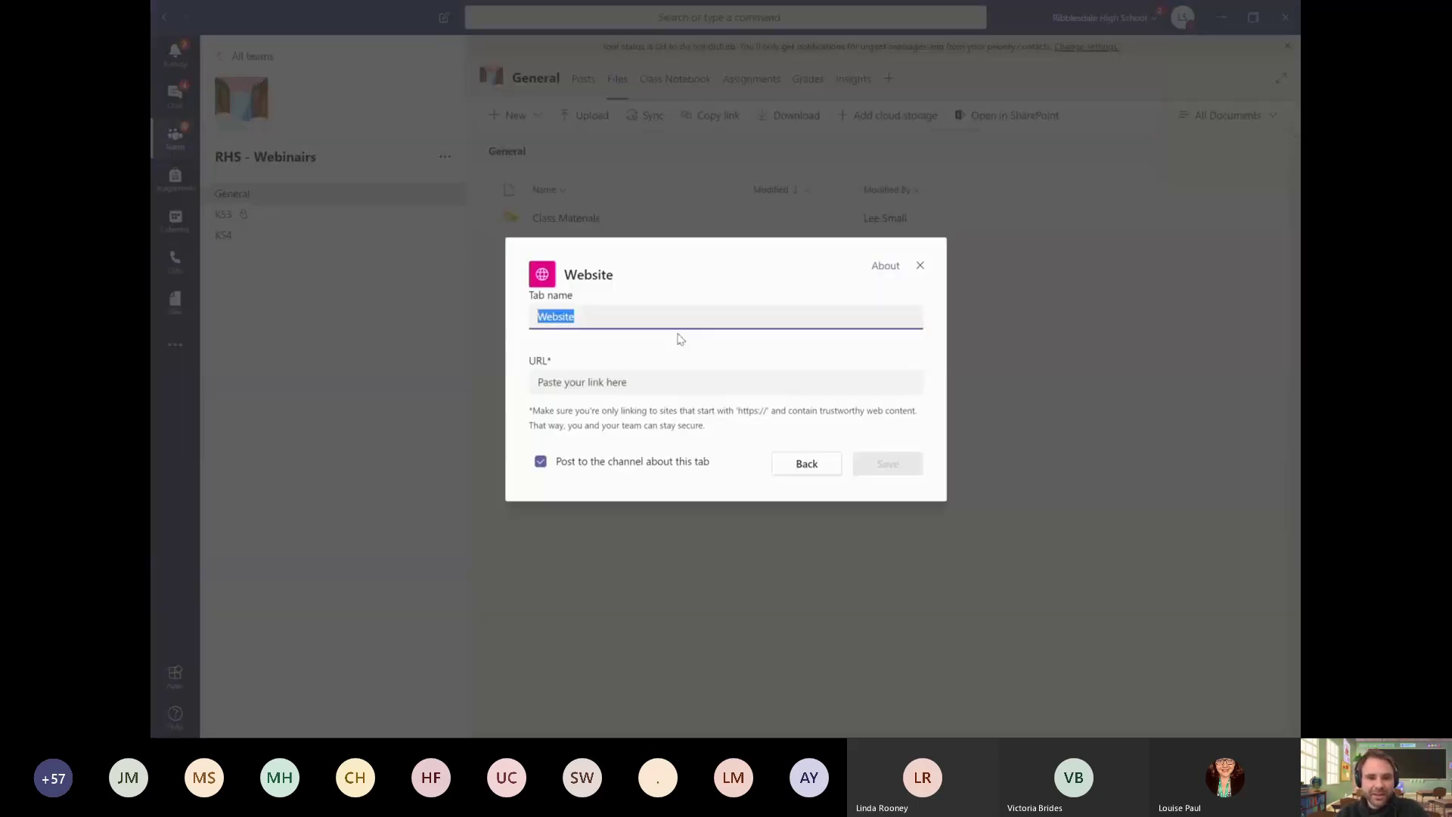
text(BBC)
click(654, 385)
text(https://www.bbc.co.uk/)
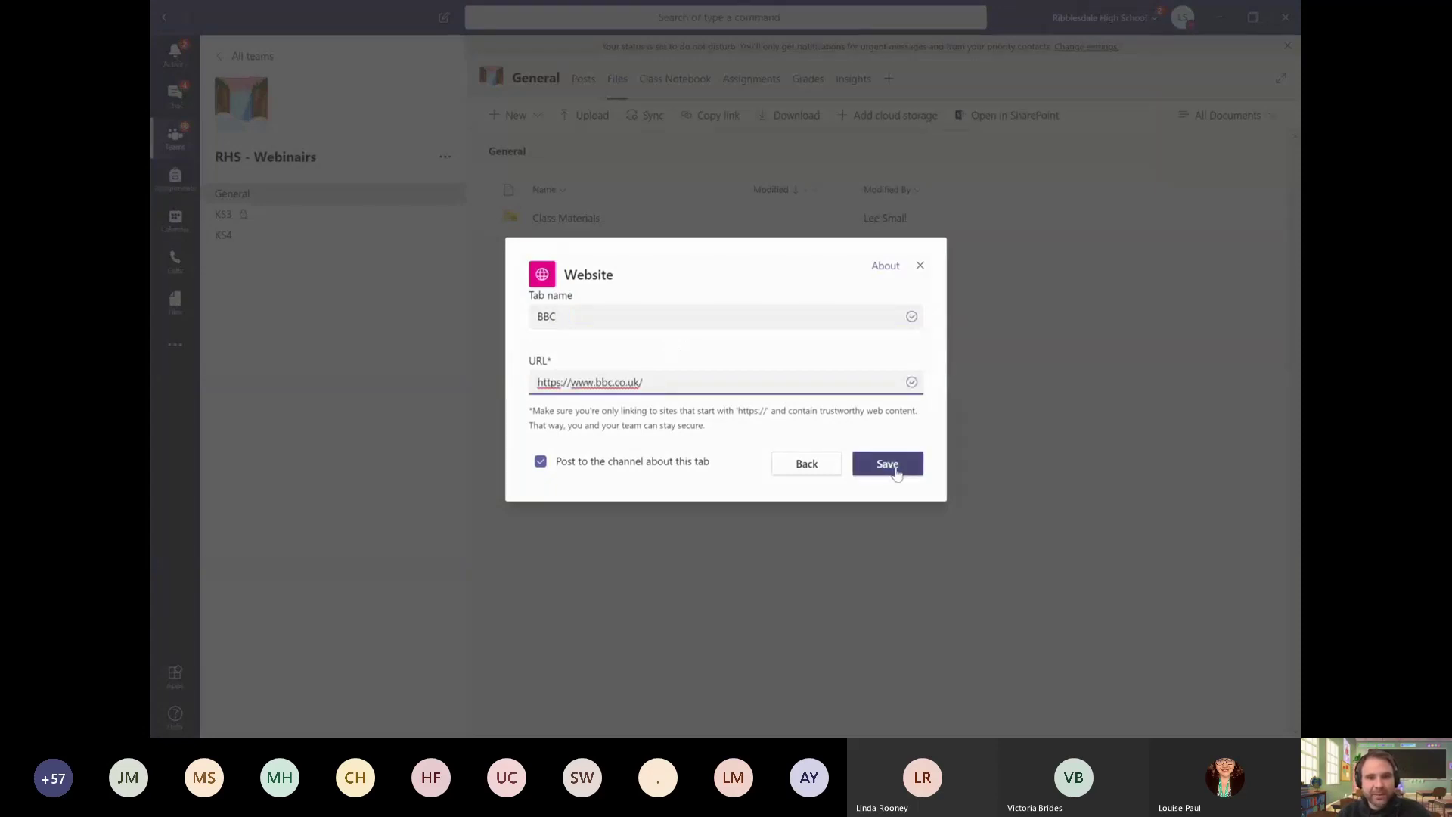
click(888, 463)
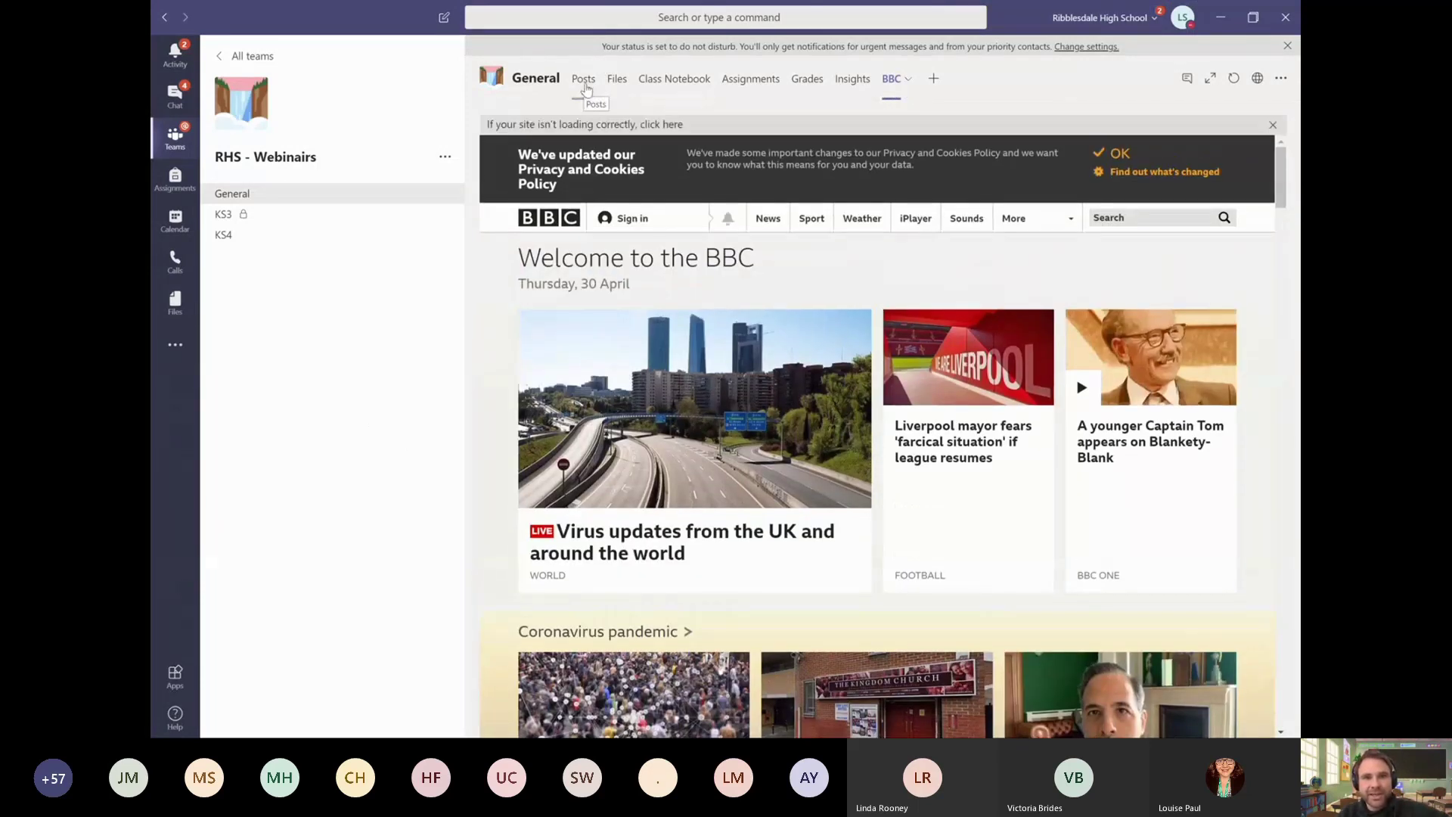
click(584, 80)
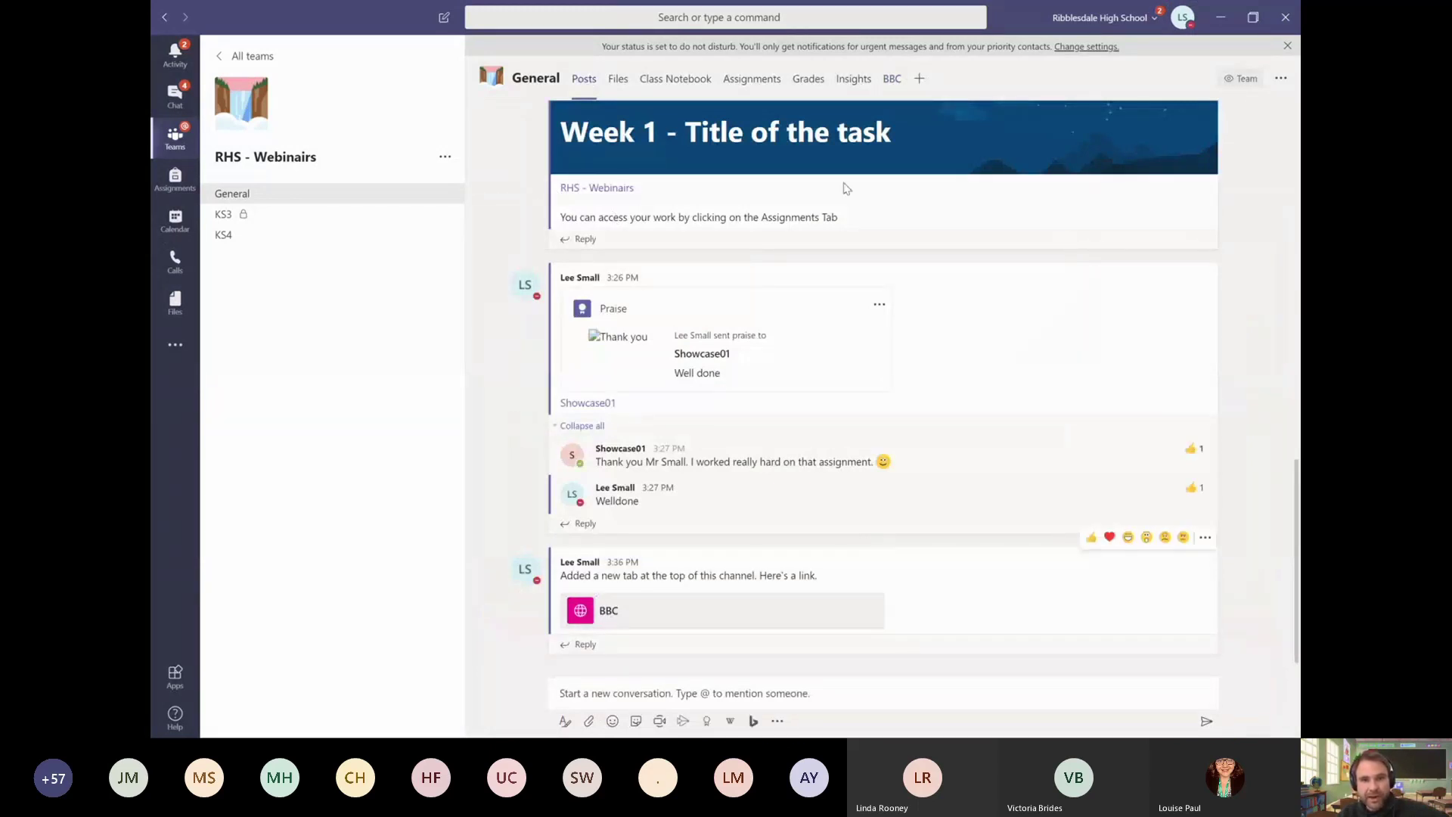
click(893, 84)
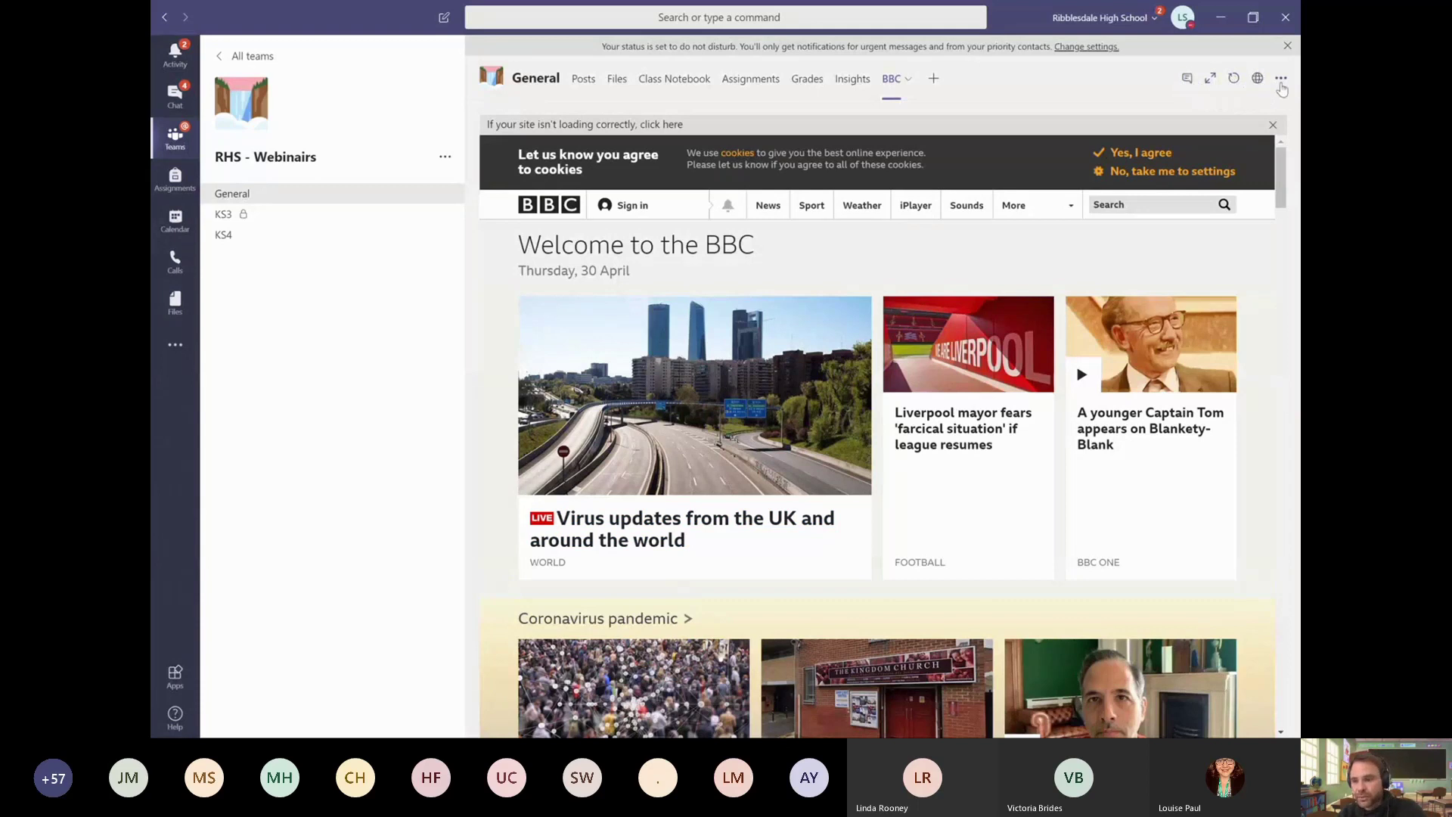
Step: Look over the available tab apps without adding one, and open the General channel's Insights on student activity
click(934, 84)
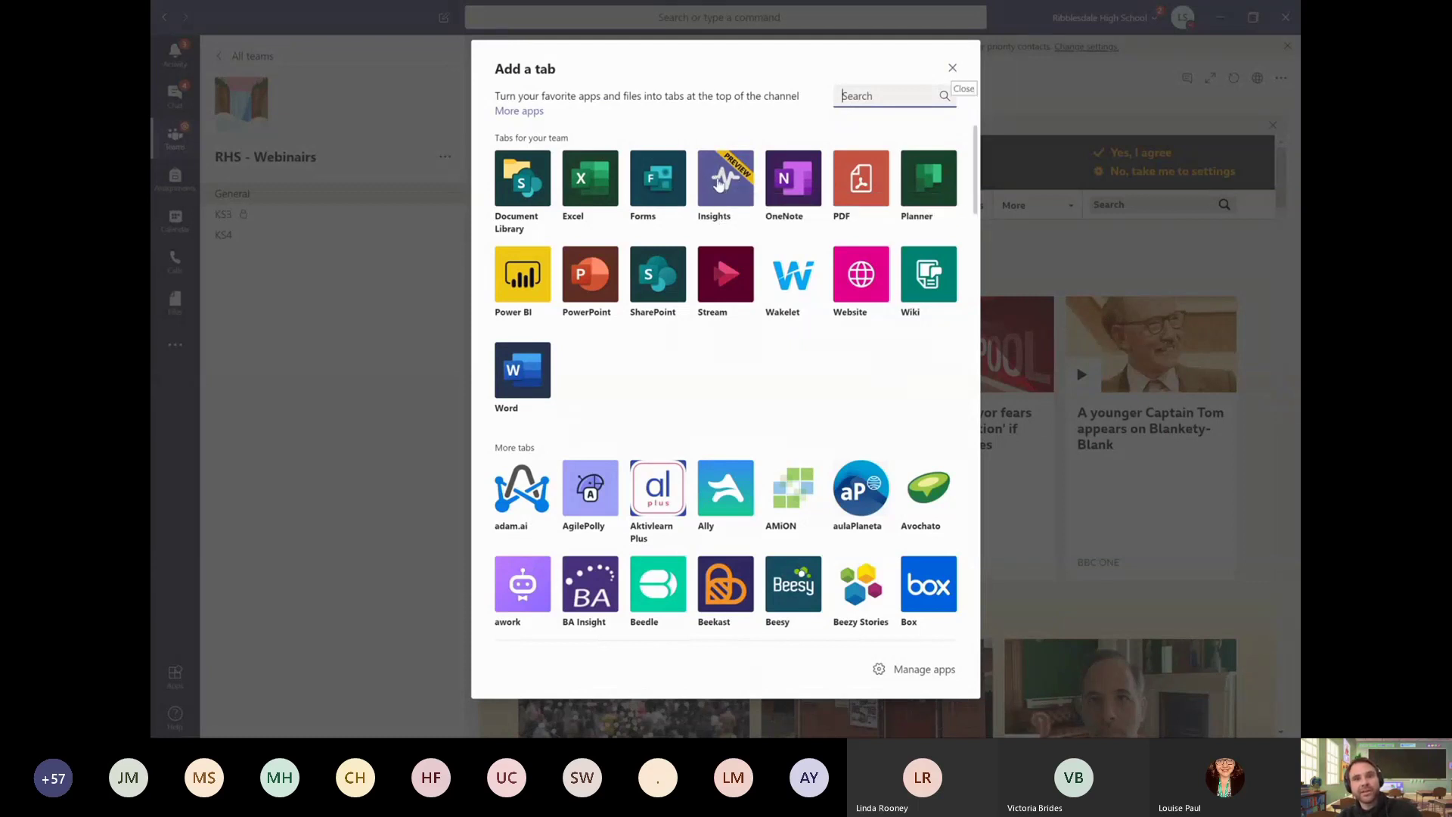
click(952, 67)
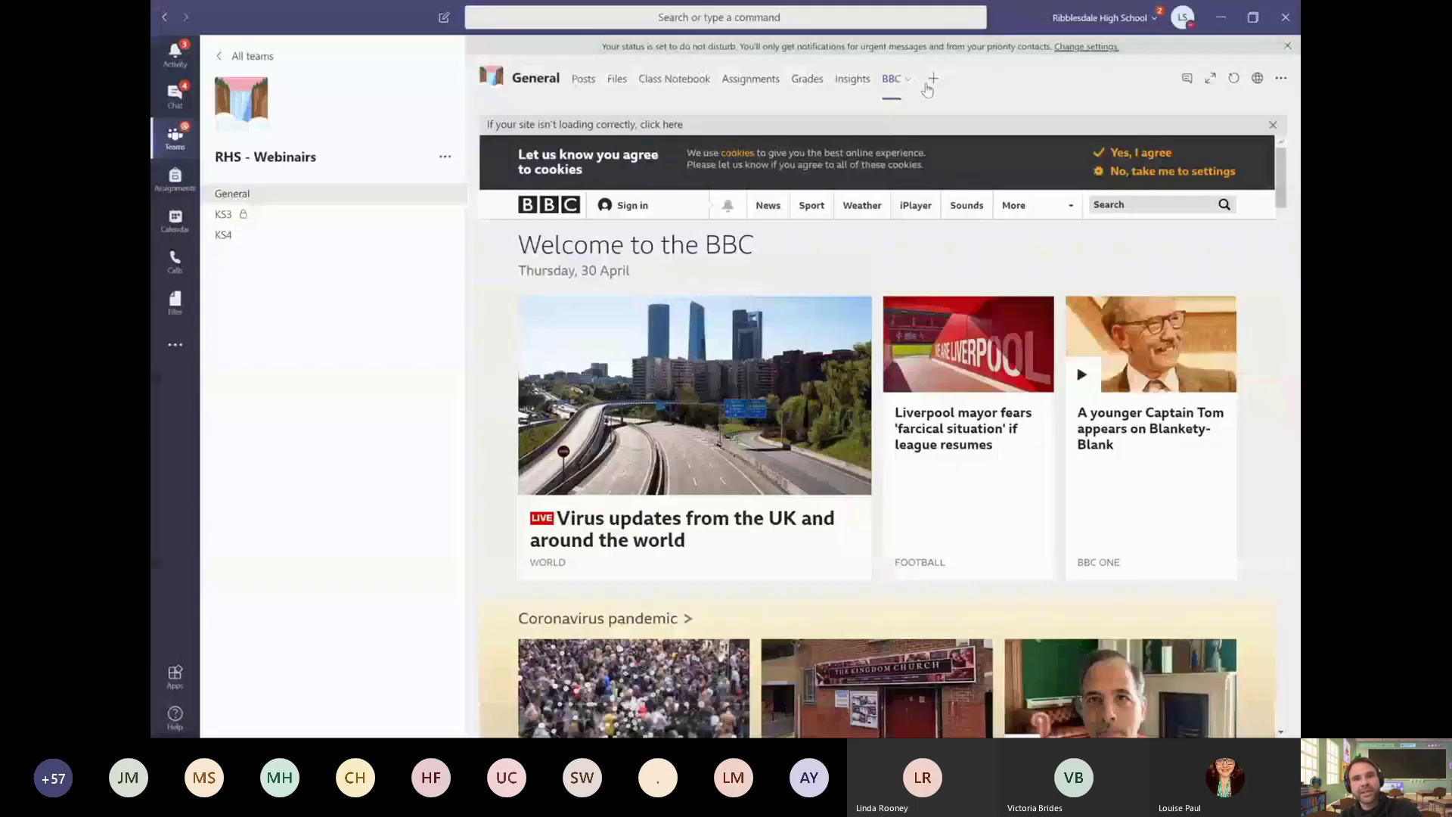
click(854, 82)
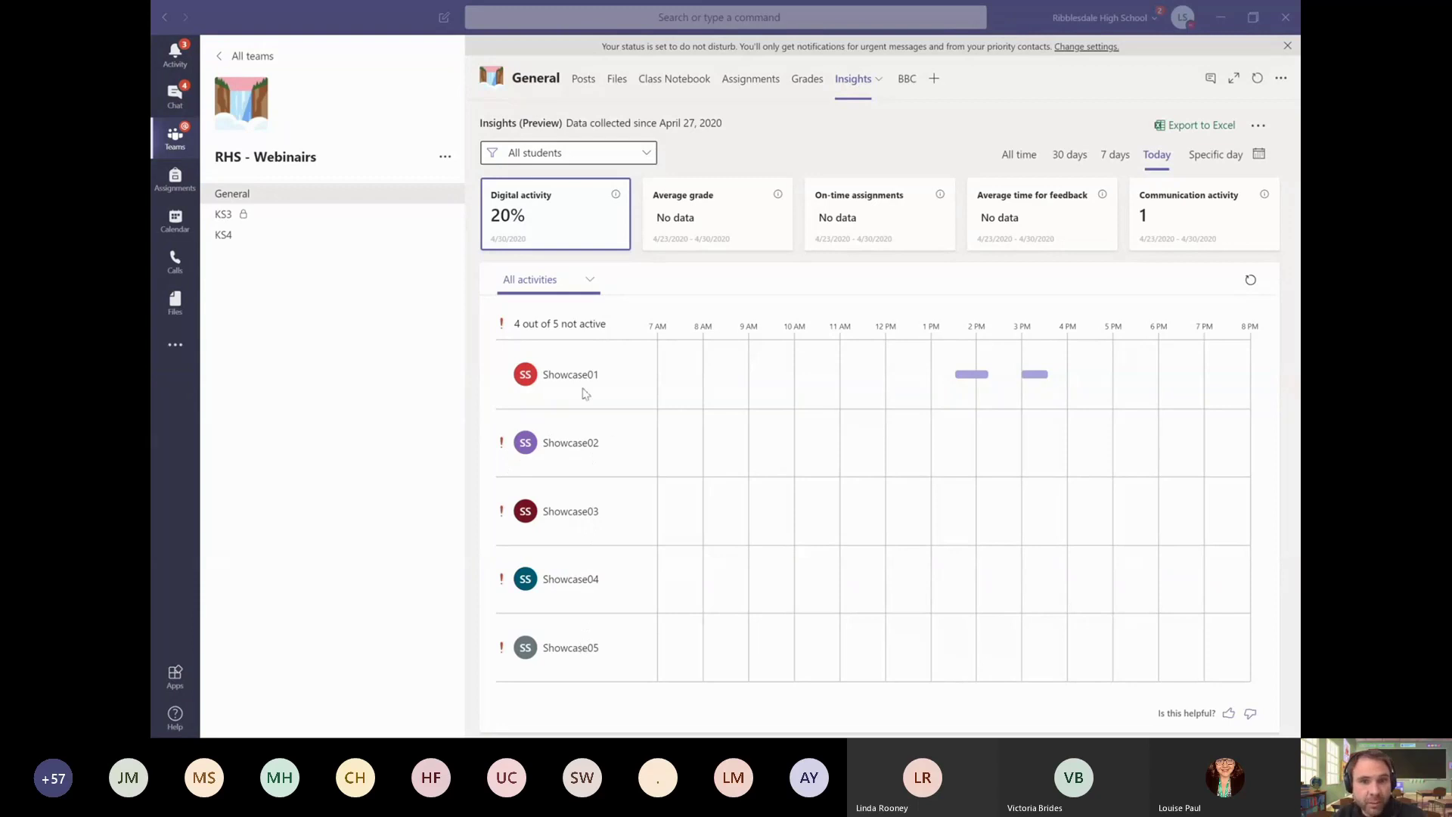
Step: Inspect Showcase01's activity details in Insights, and look back through the General channel's posts
mouse_move(964, 382)
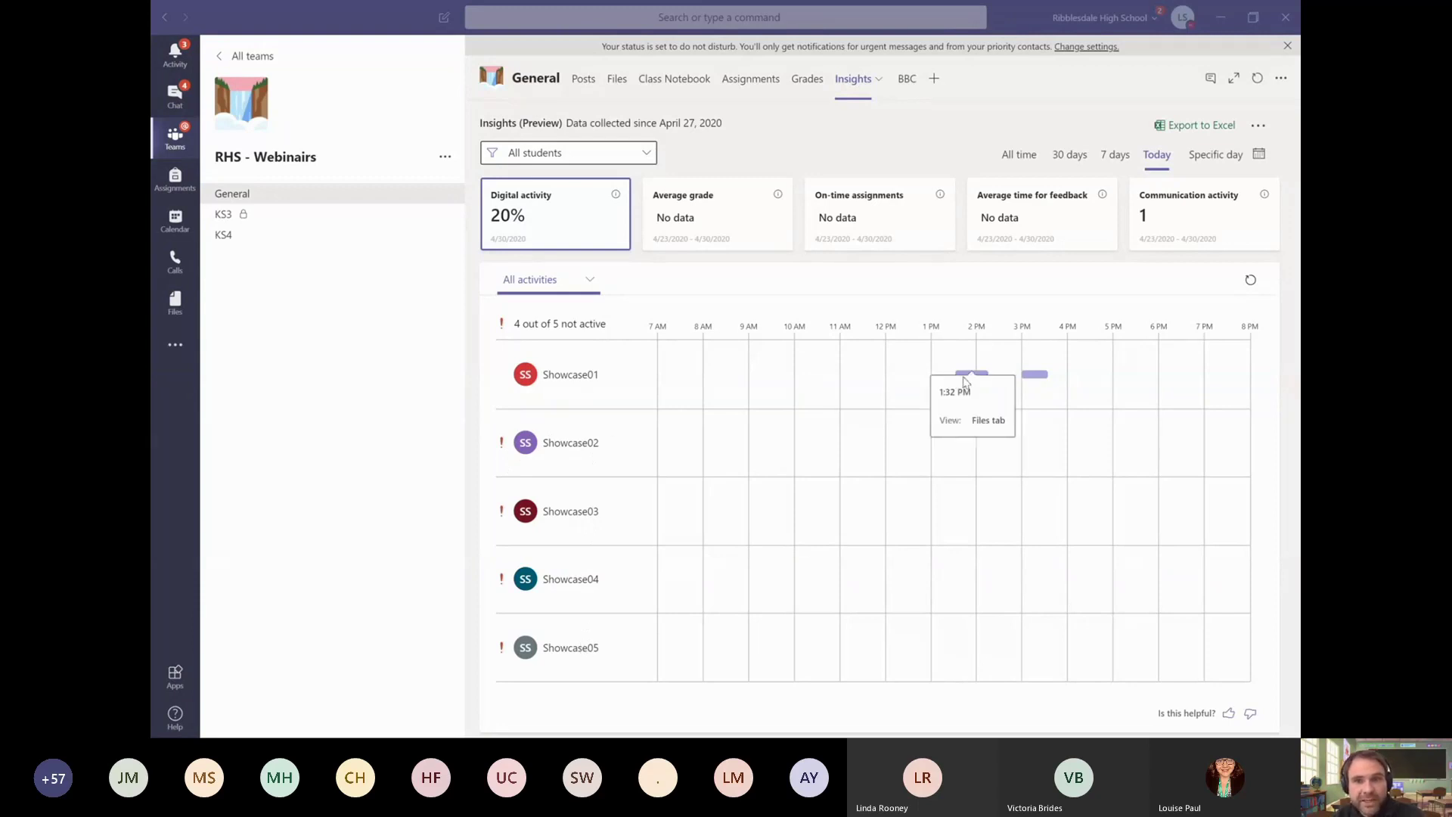
mouse_move(1044, 377)
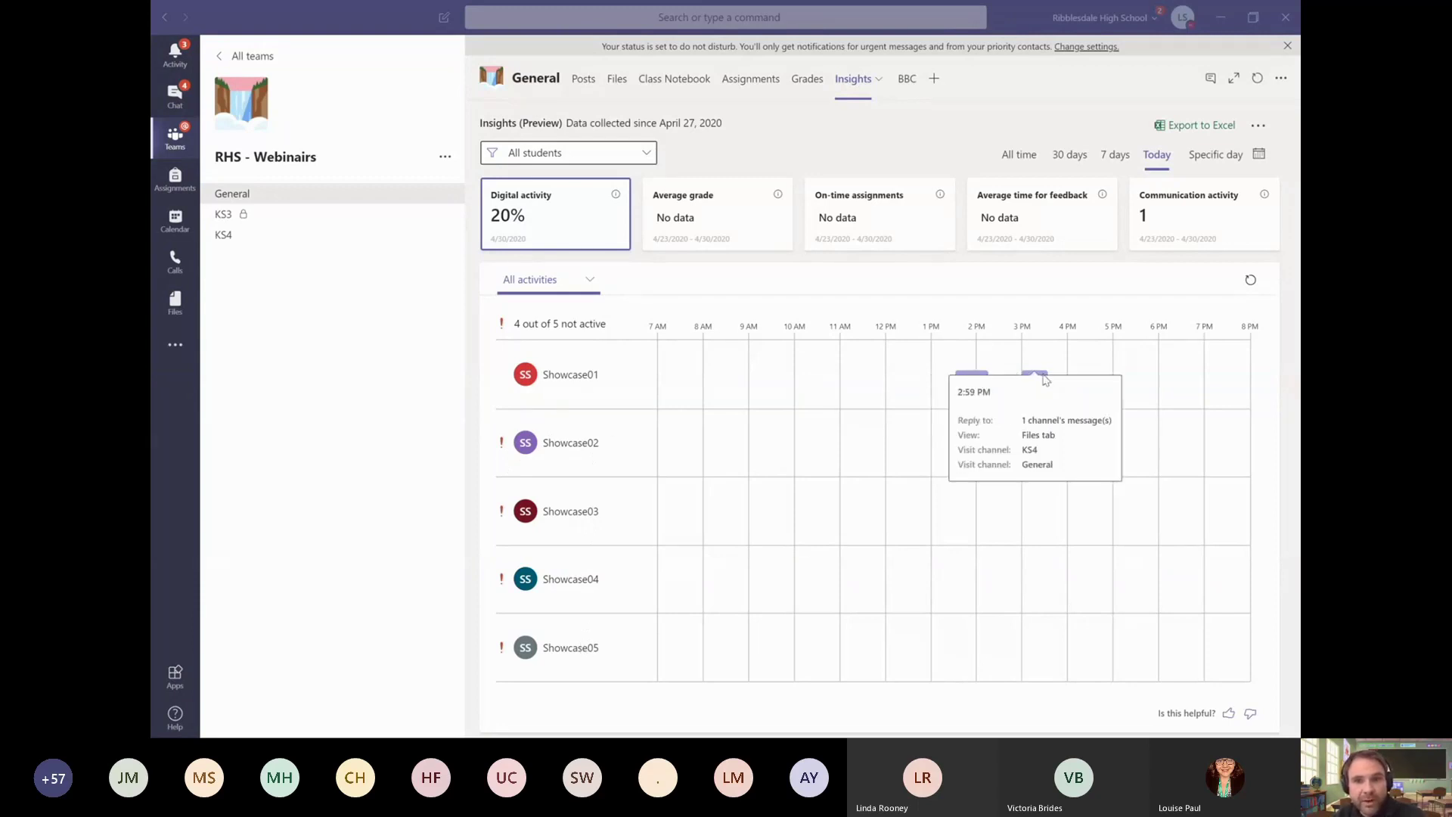
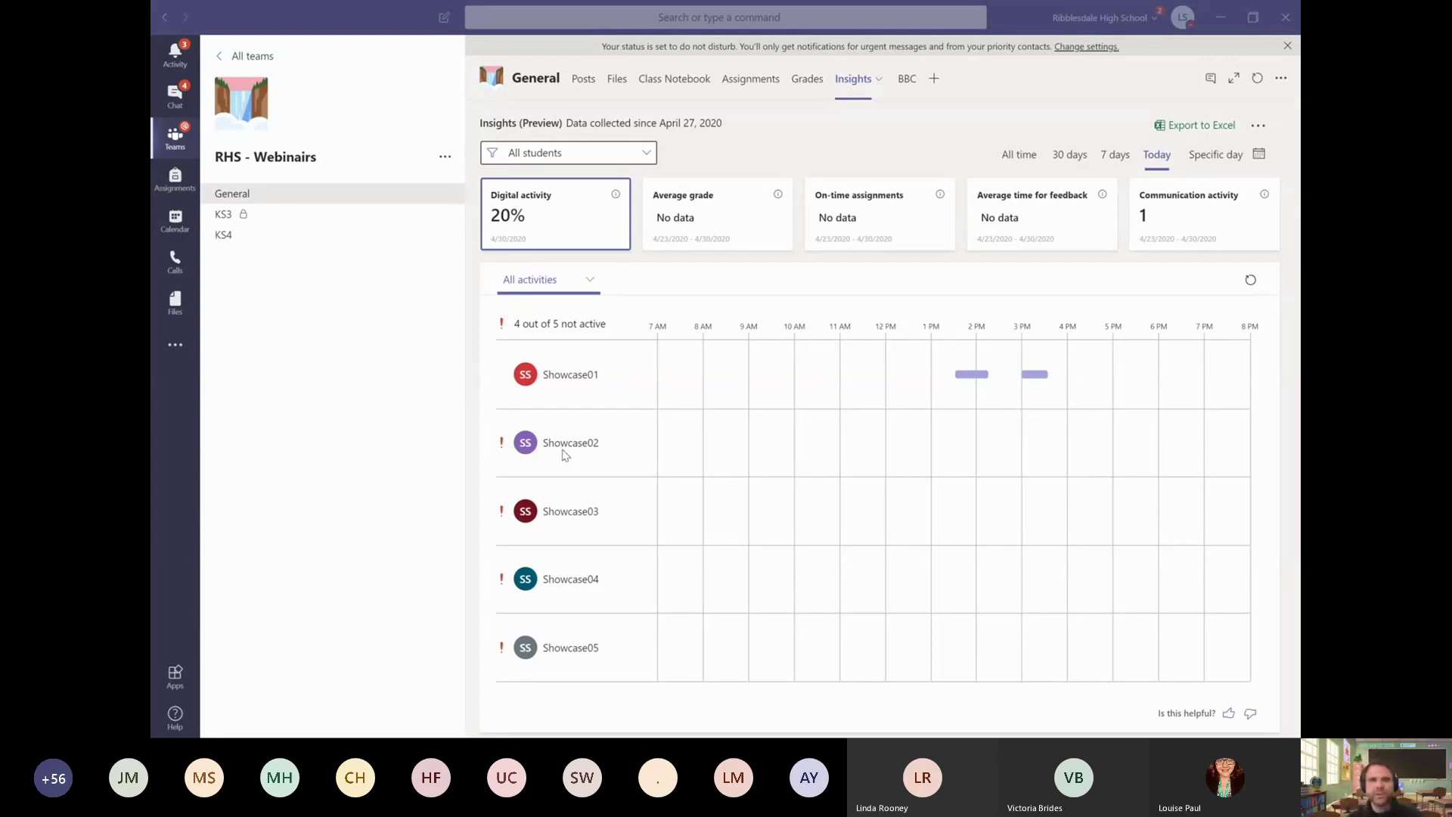
click(342, 198)
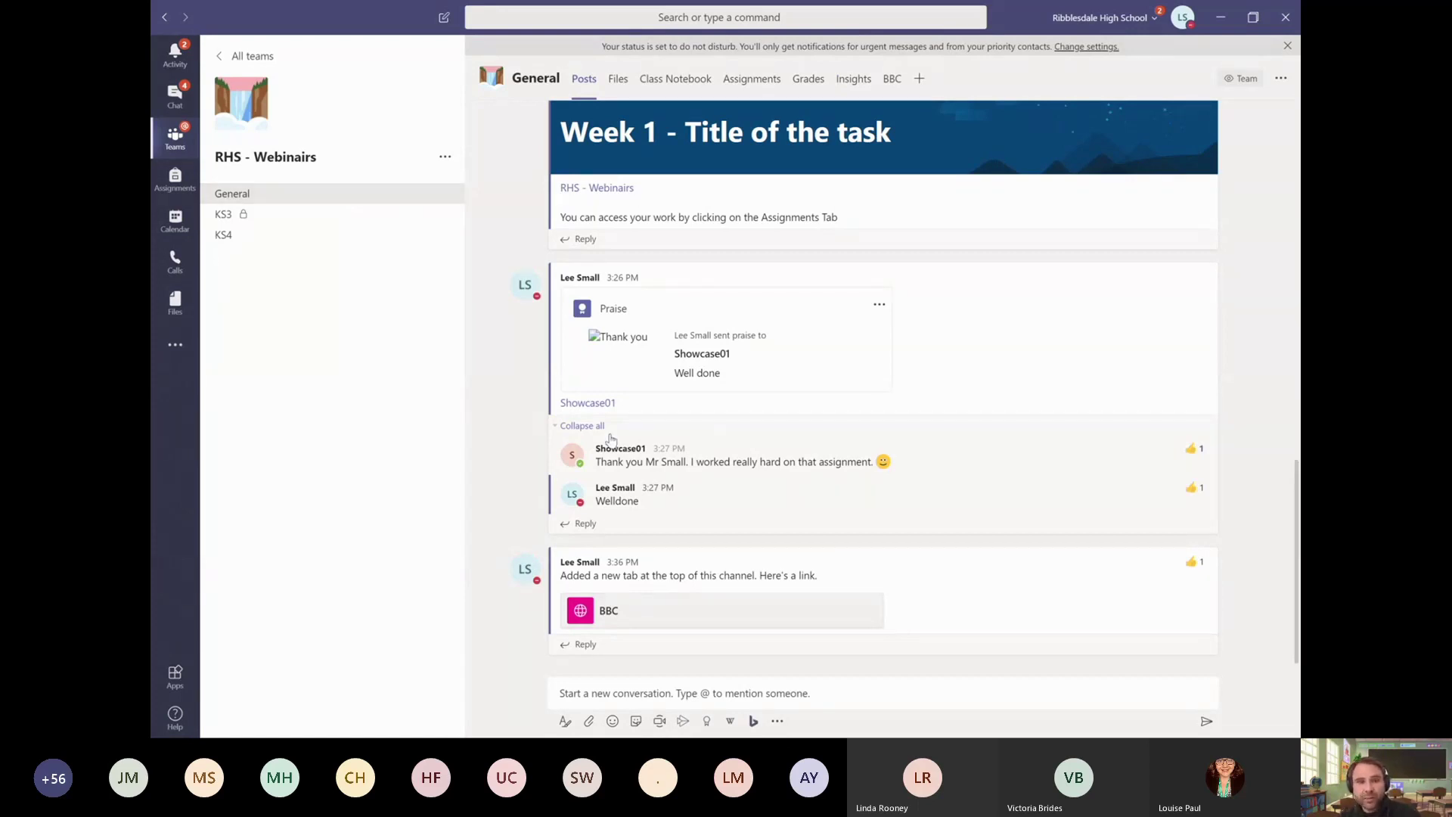
drag(1295, 598, 1291, 421)
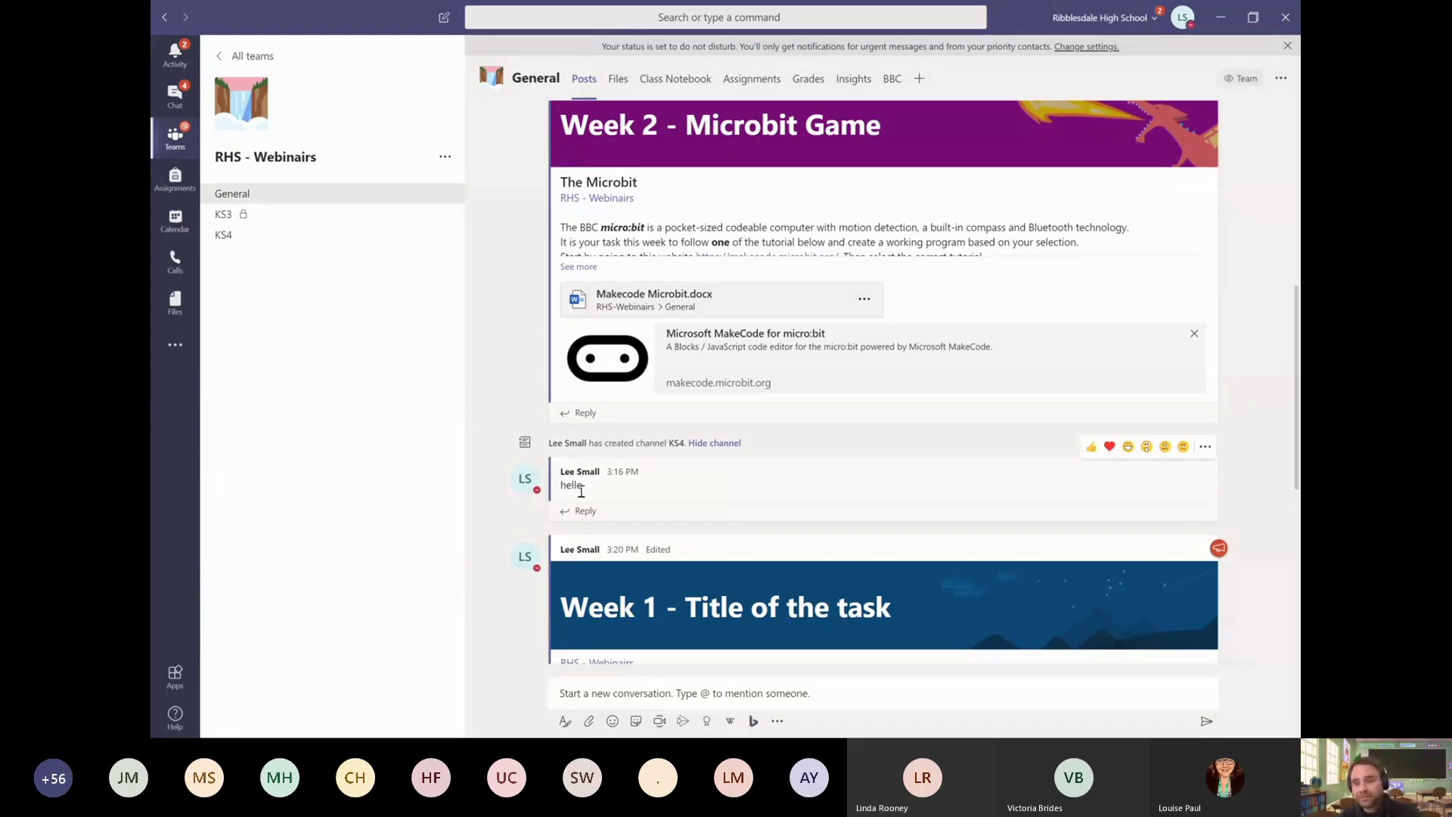
Step: Create a new assignment in the General channel with the title tITLE and the instructions text Instructions
click(758, 82)
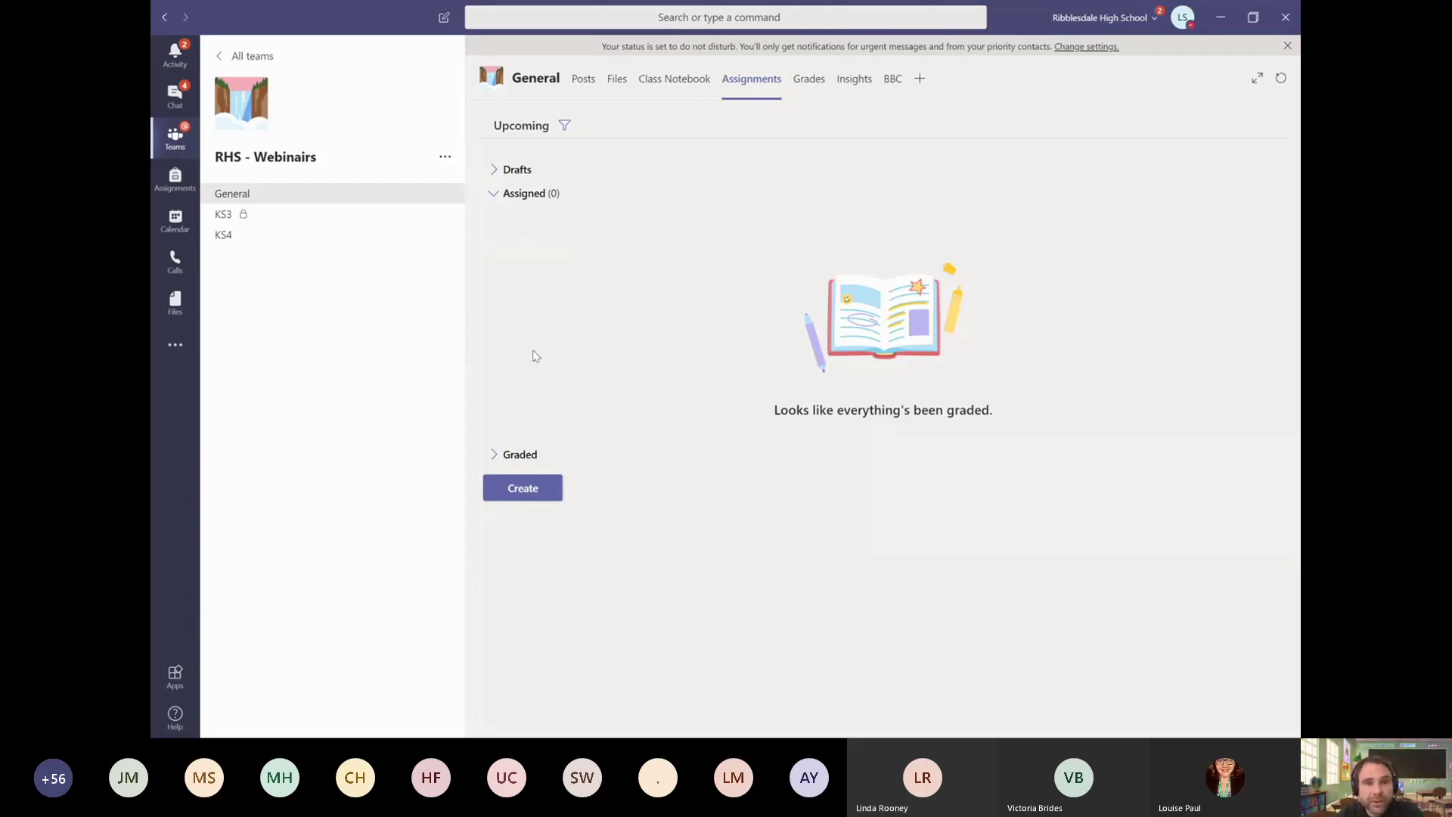
click(540, 493)
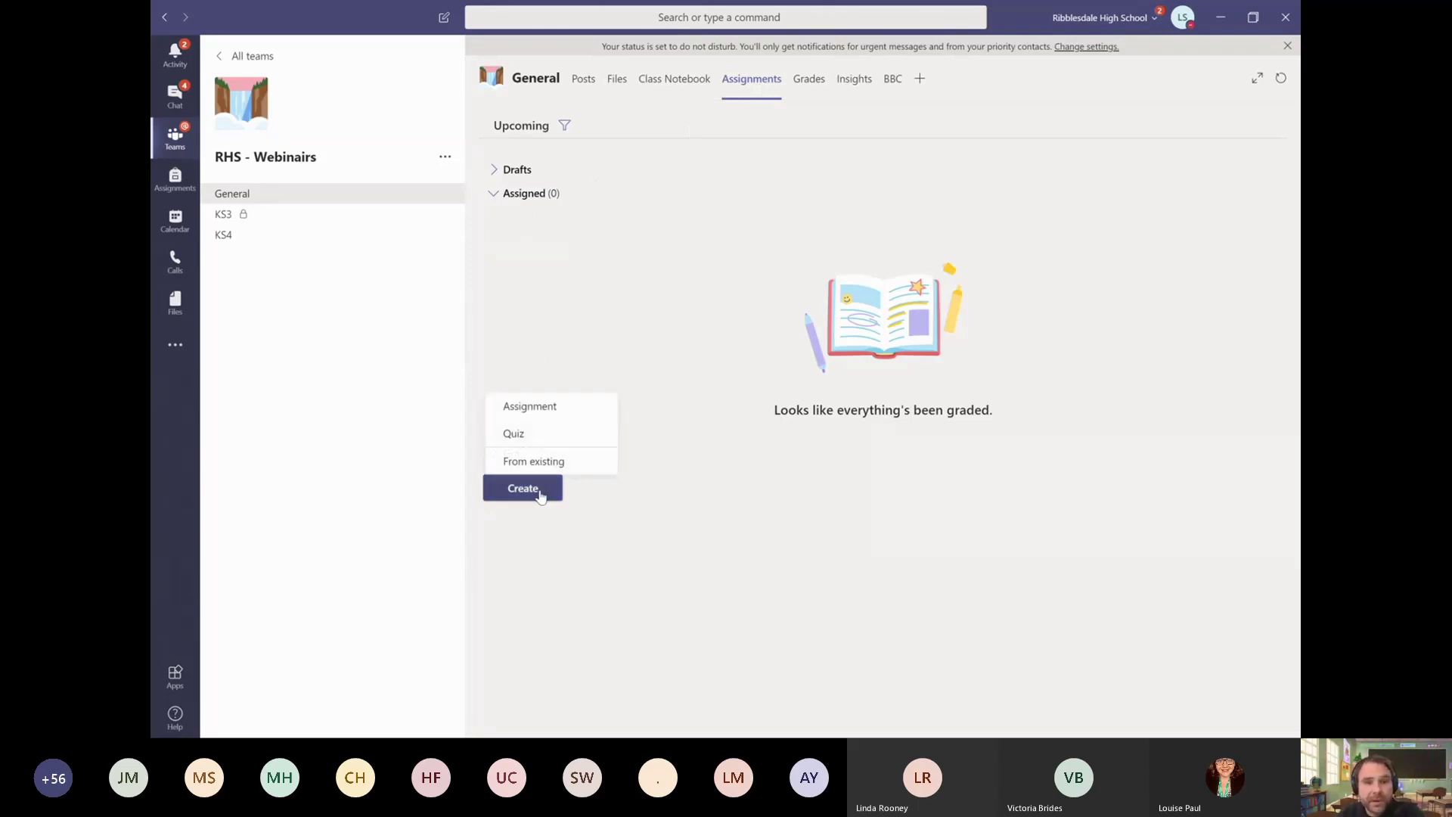
click(570, 415)
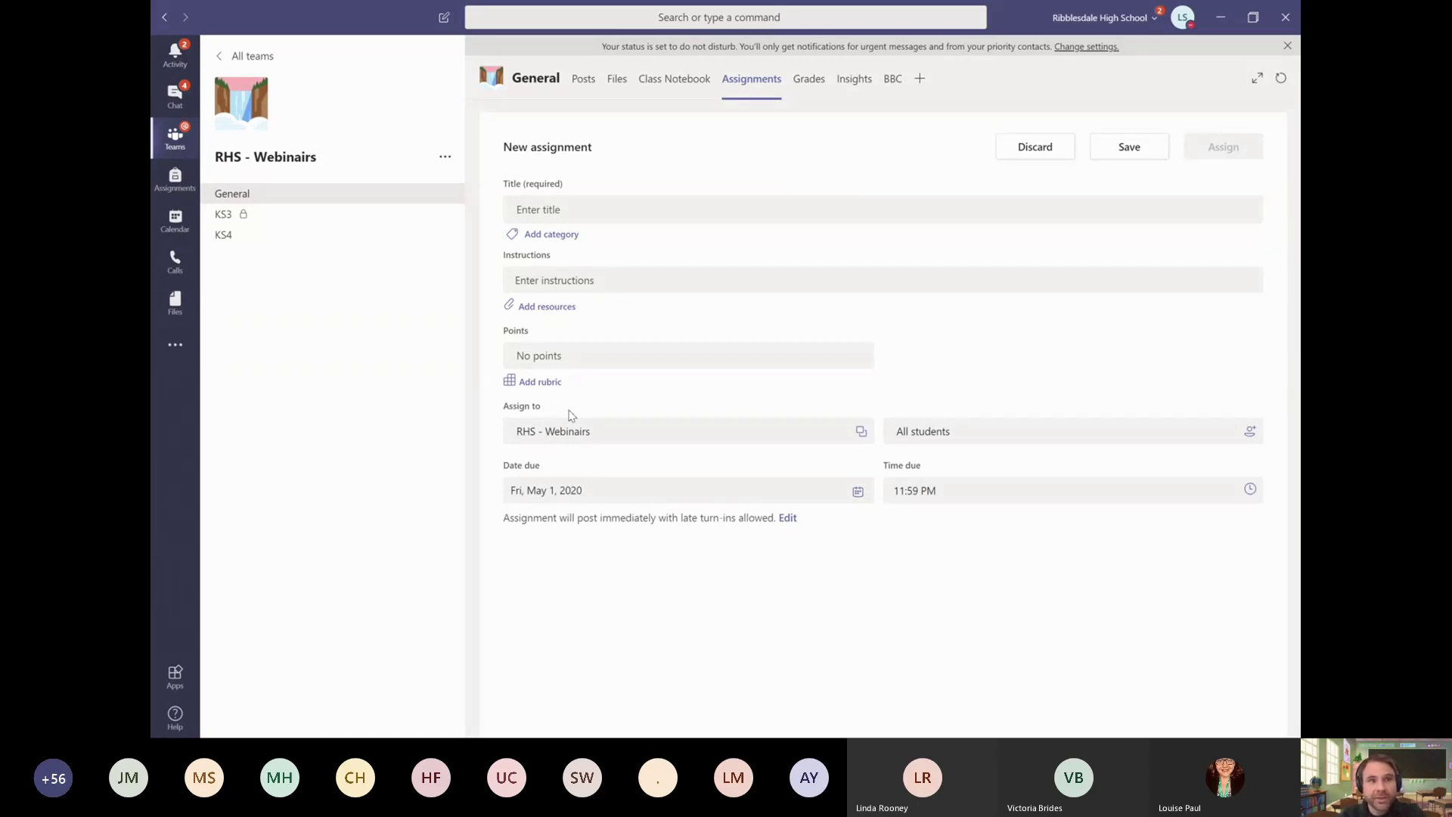
click(587, 211)
text(t)
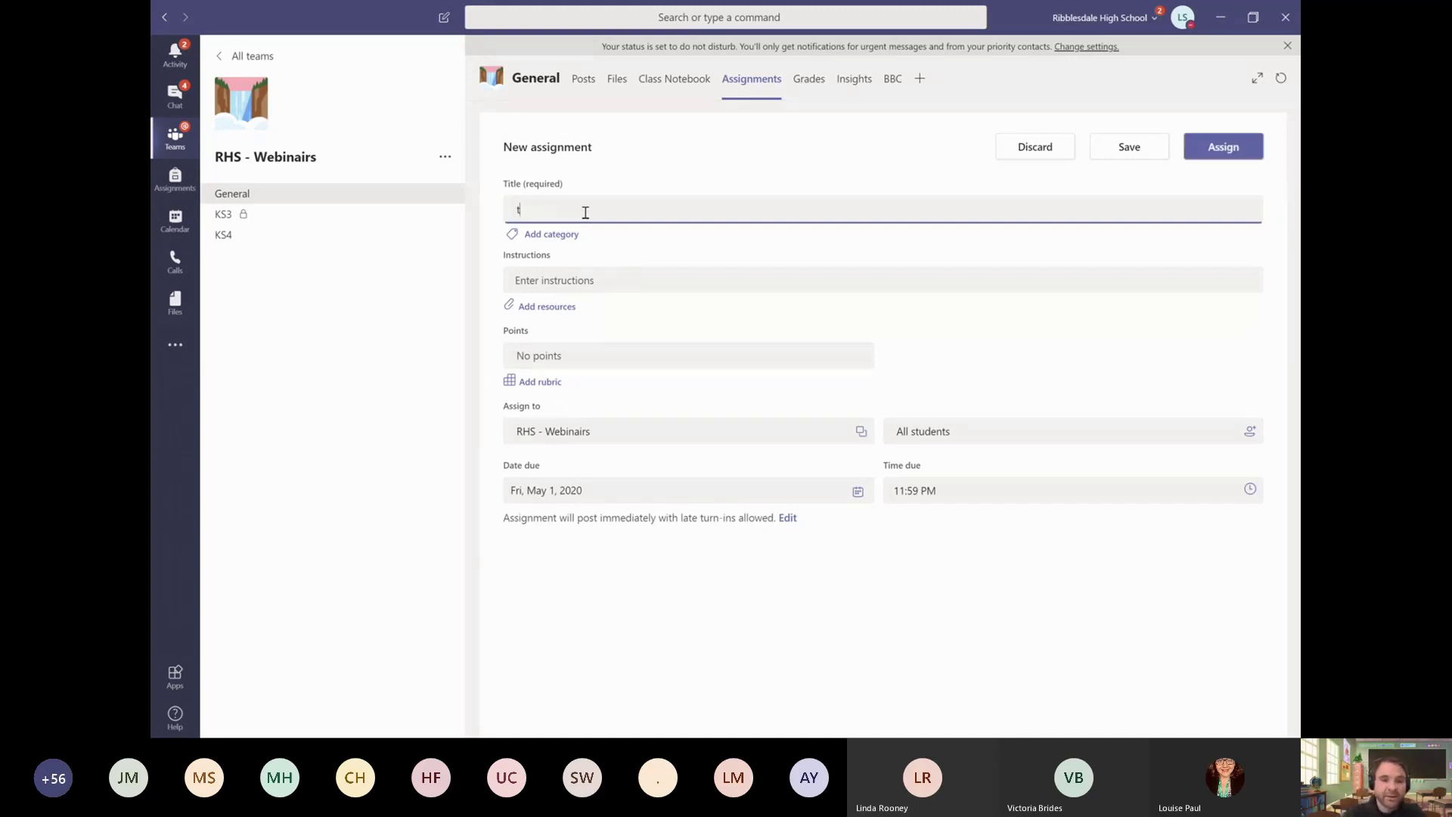
text(ITLE)
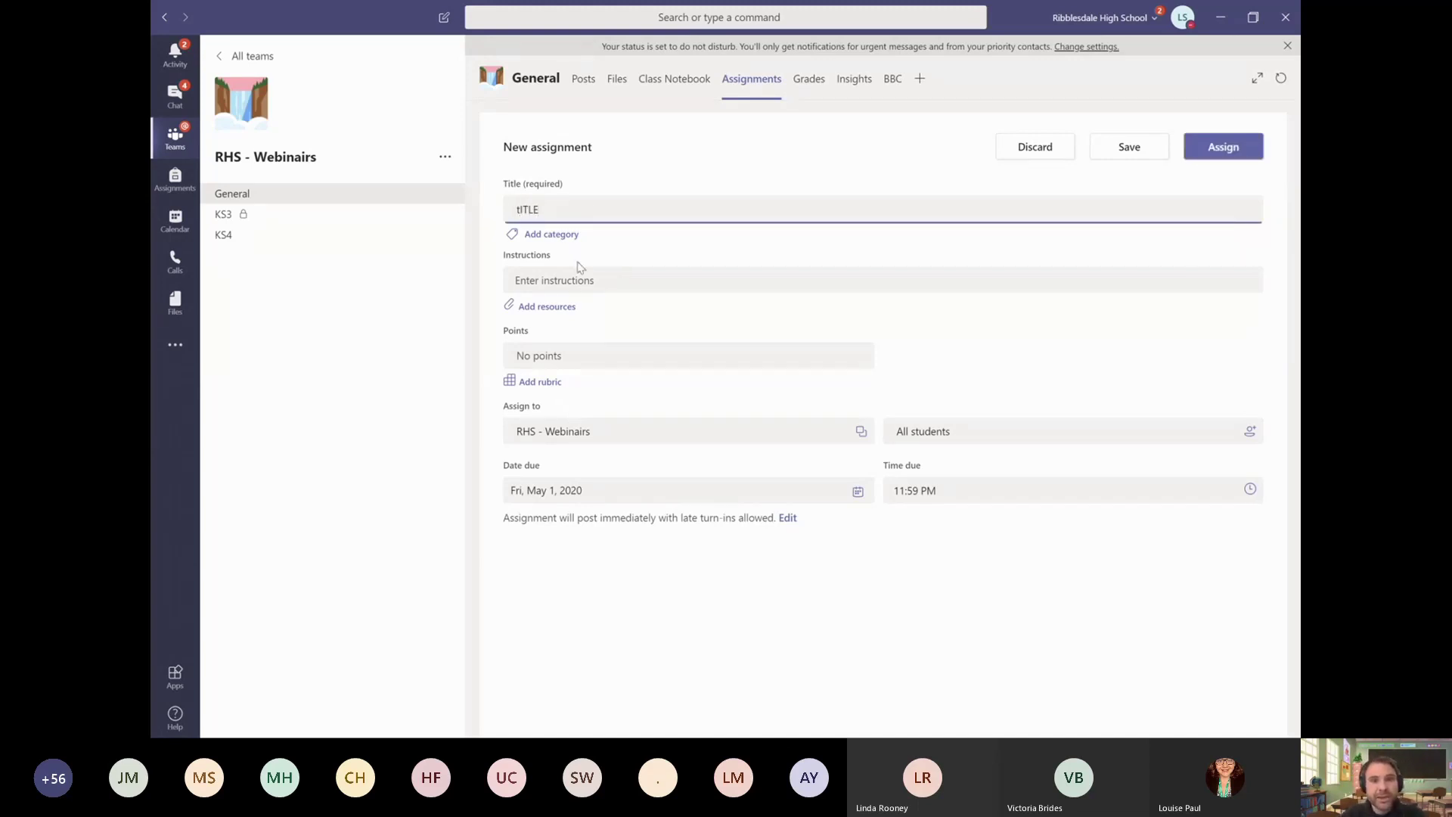
click(578, 278)
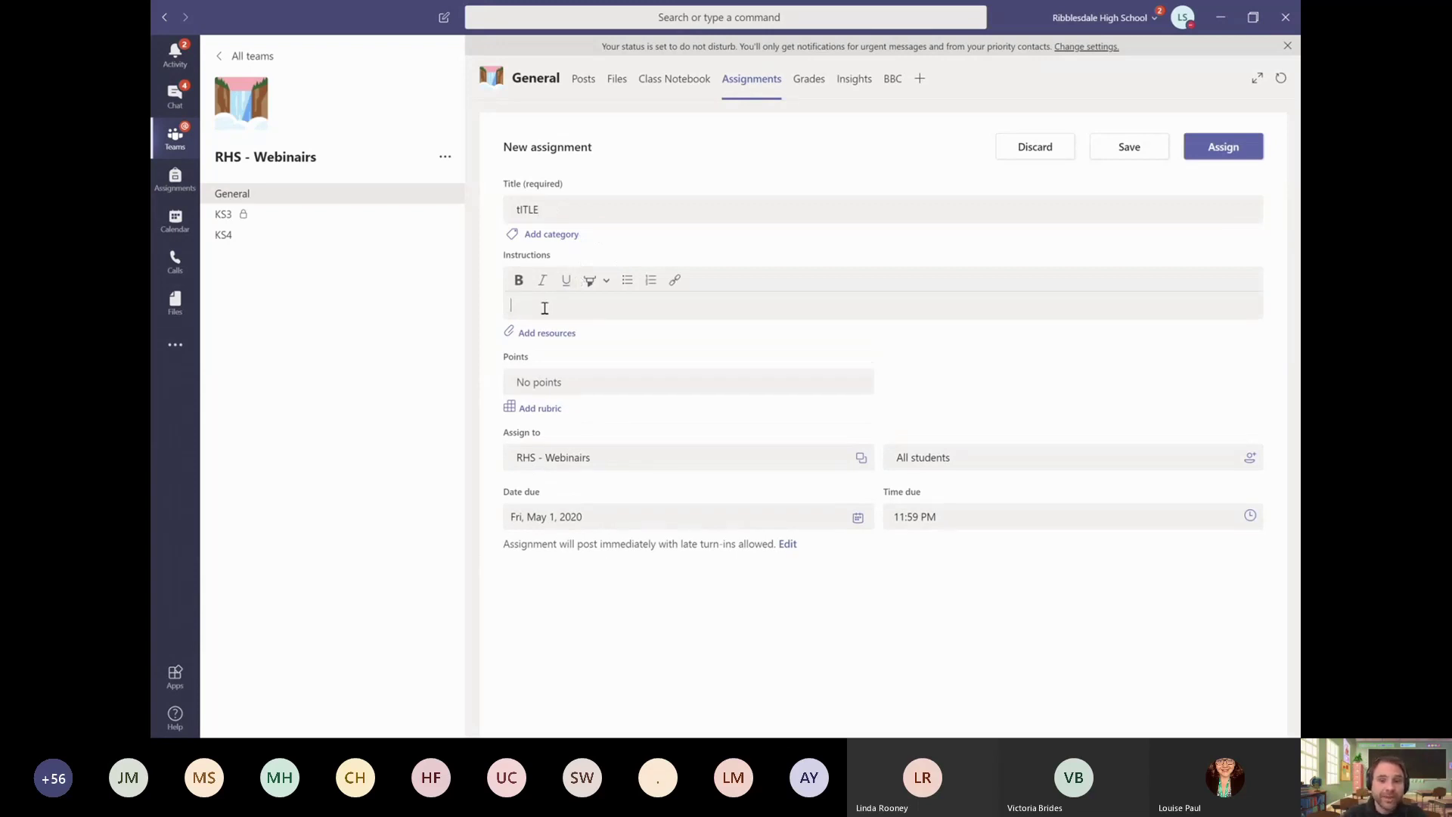
text(Instructions)
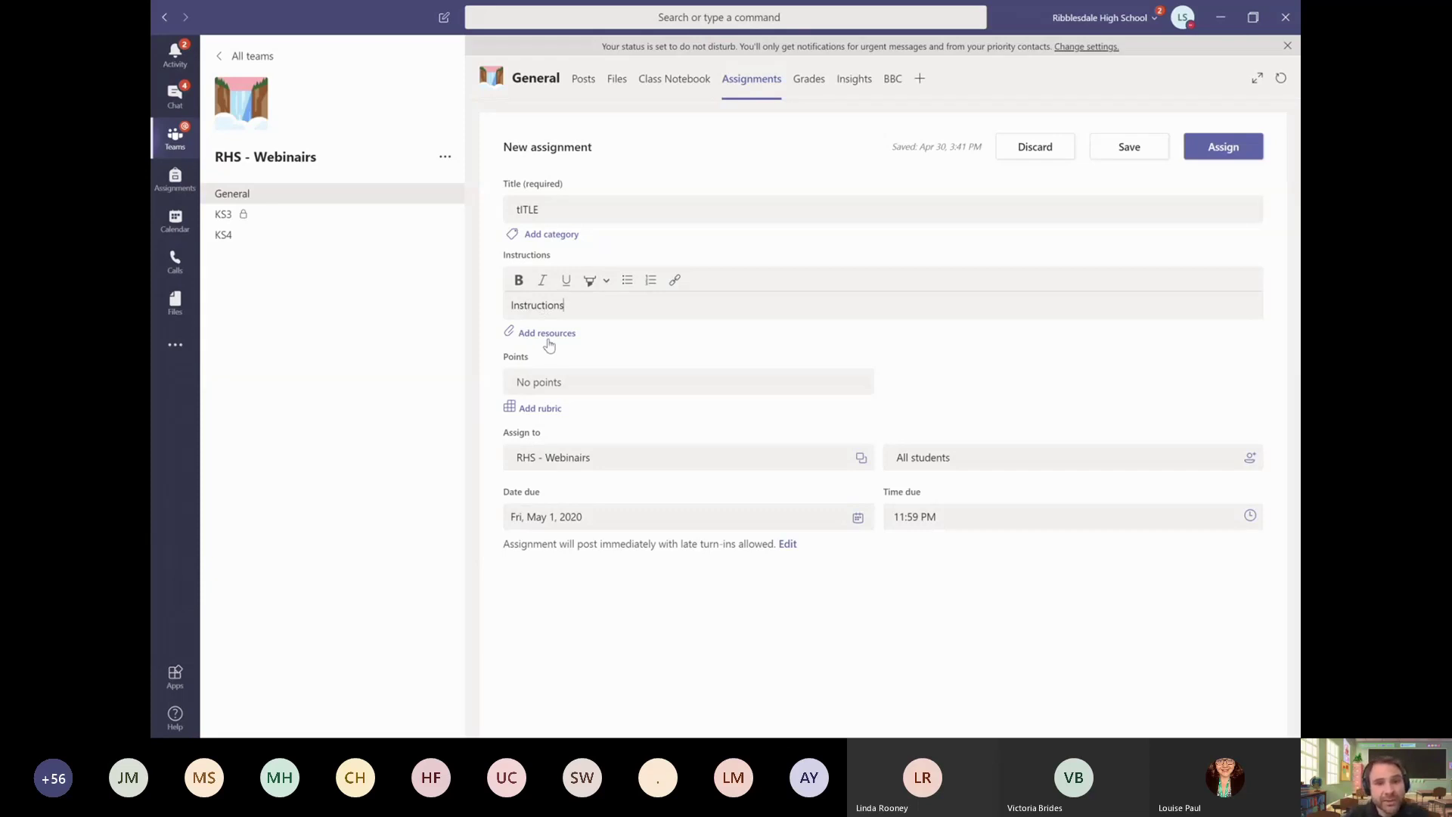
Step: View the sources for assignment resources without attaching any, and attach the existing GCSE Coursework - Example rubric
click(549, 340)
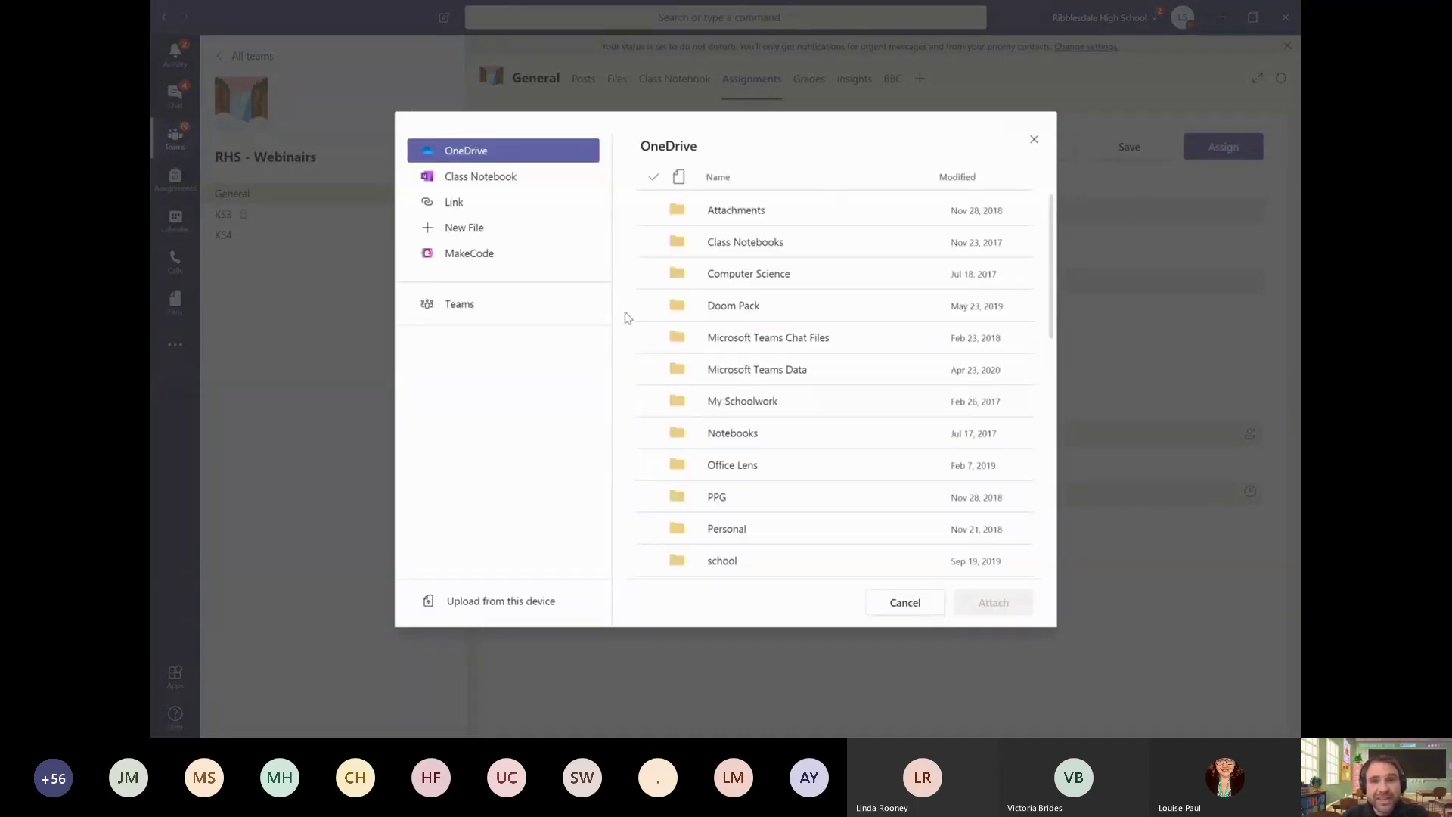
click(1036, 144)
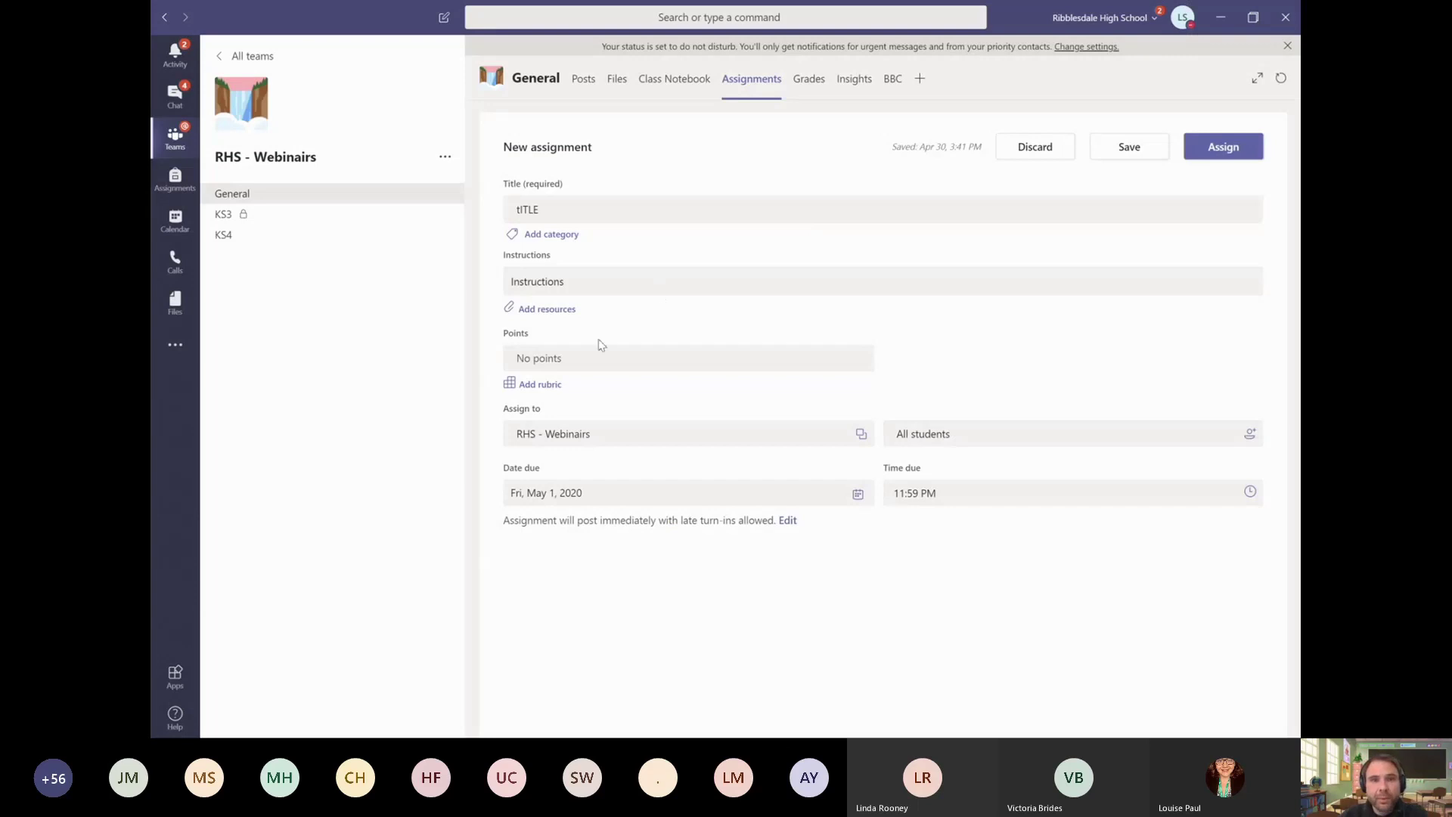
click(529, 387)
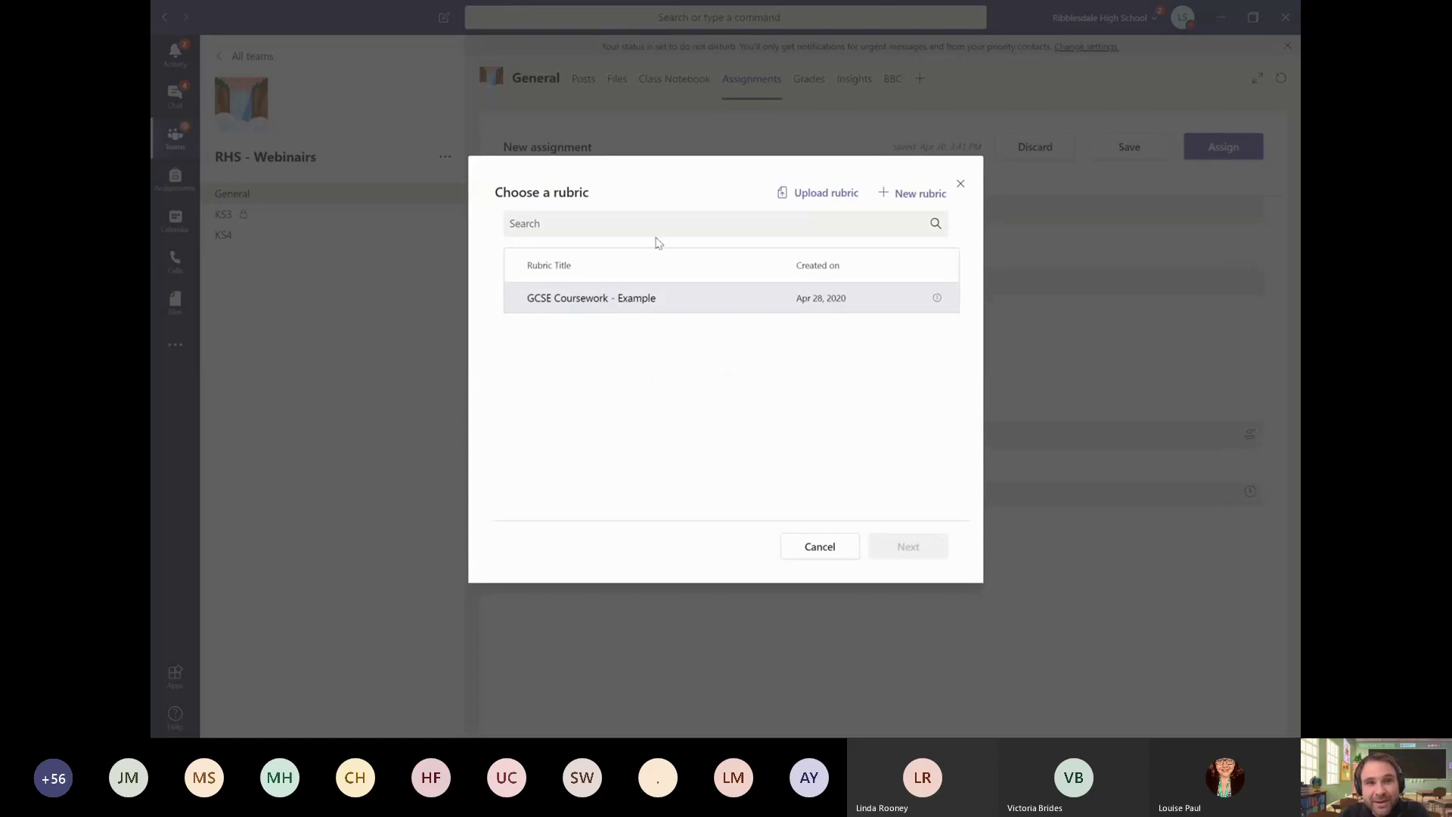
click(675, 310)
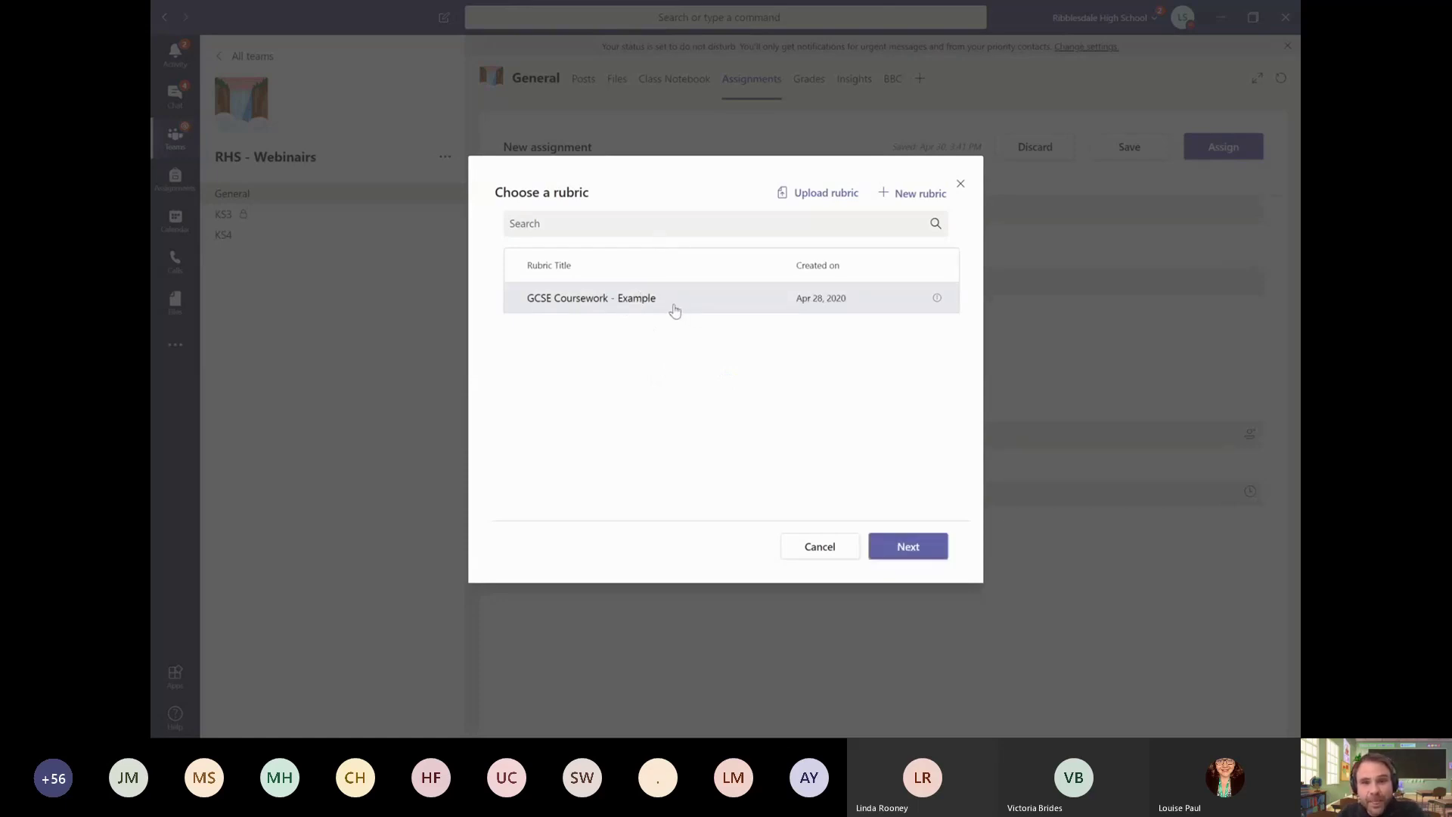
click(928, 546)
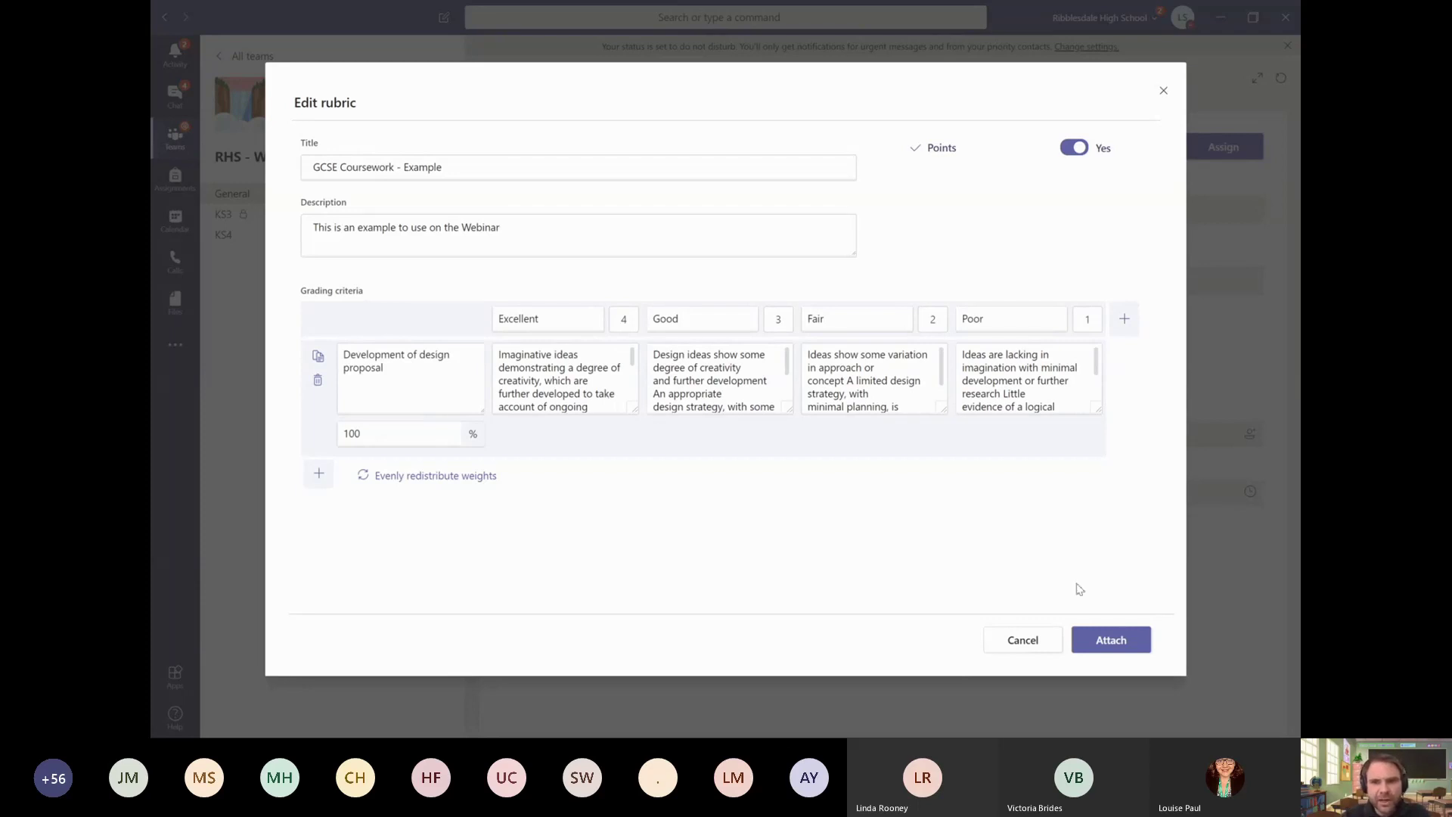
click(1104, 640)
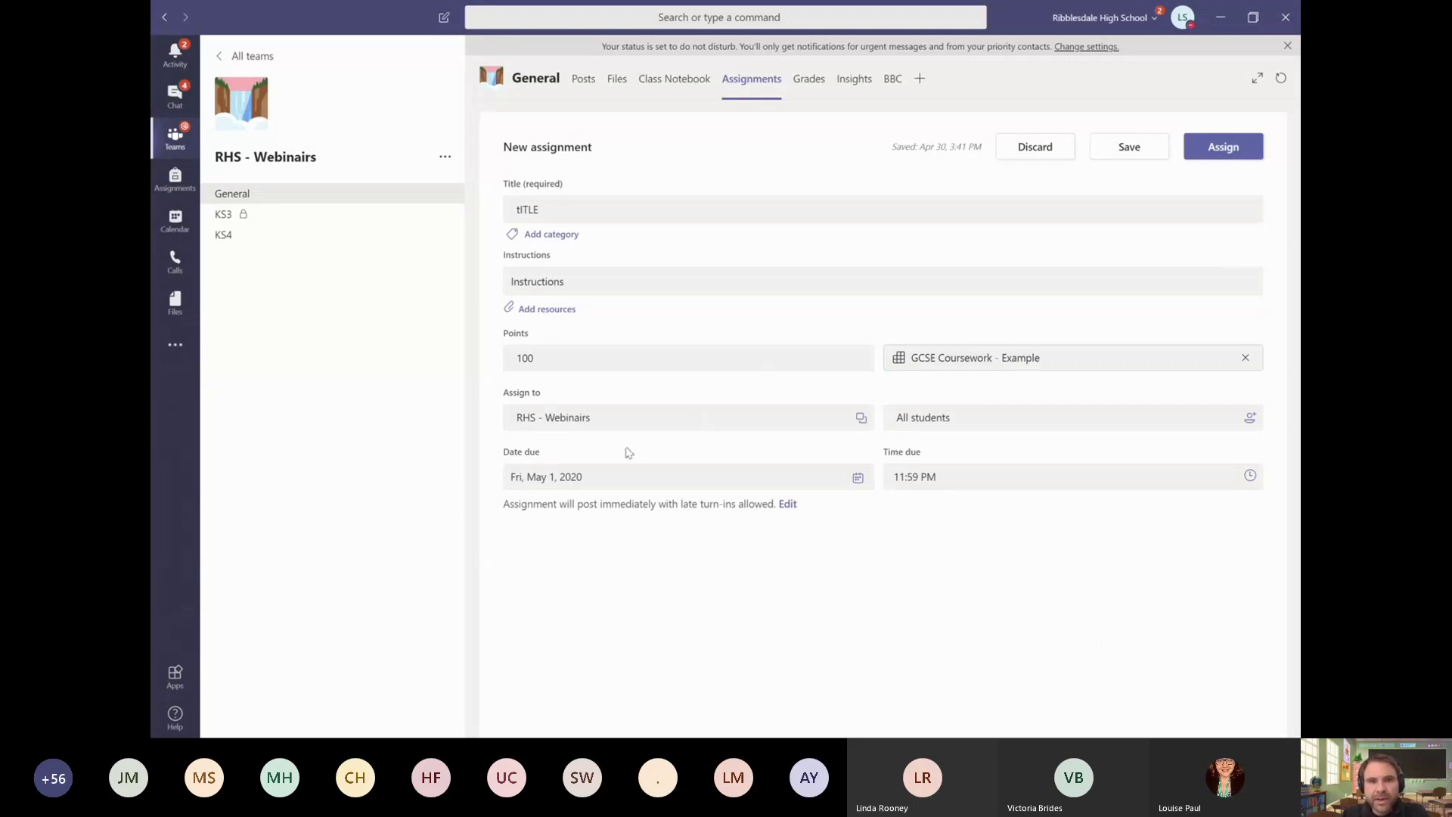
Step: Assign the tITLE assignment only to Showcase01, Showcase02 and Showcase03, keeping its due date, and check the General channel's posts
click(805, 487)
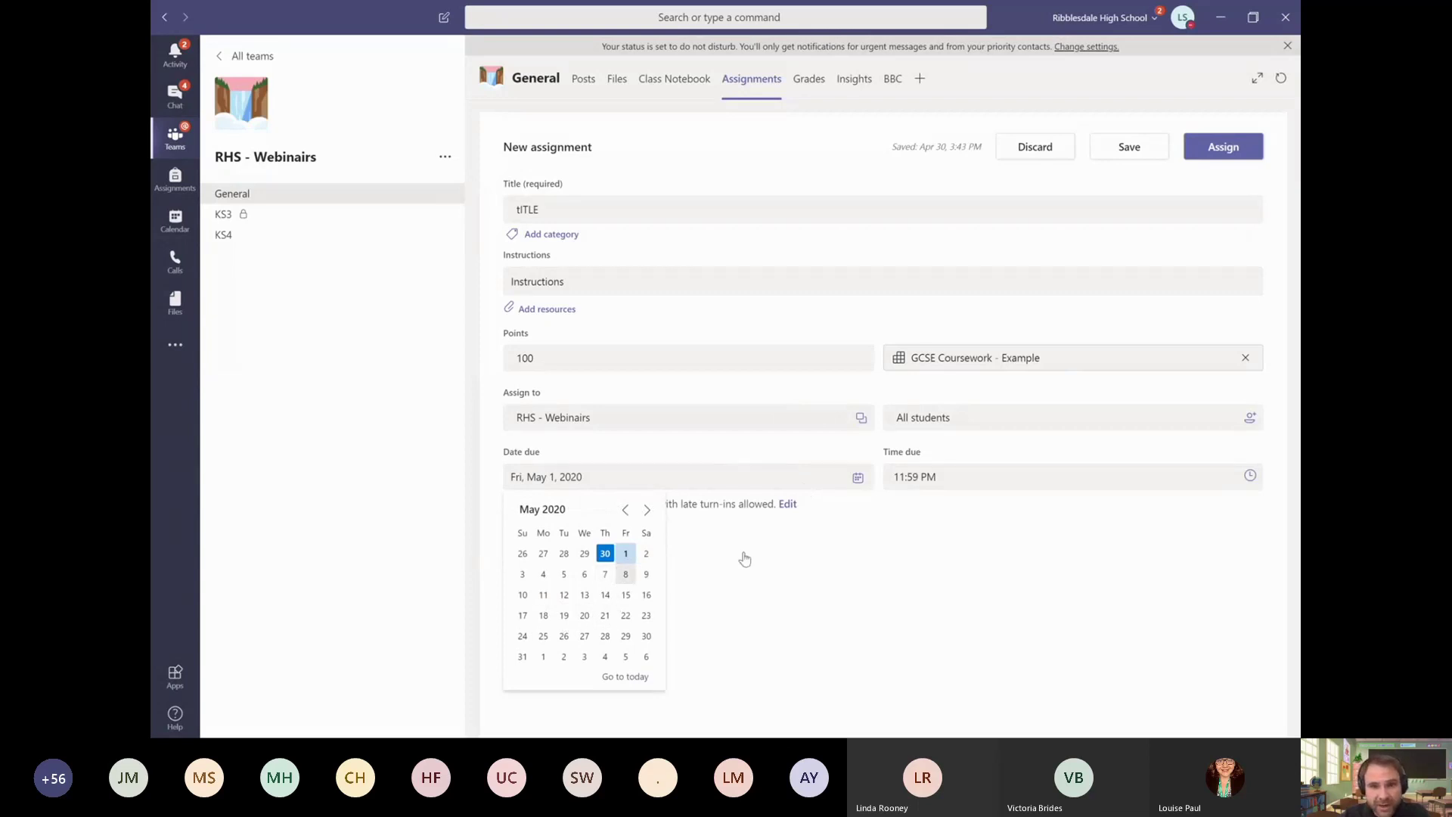
click(882, 558)
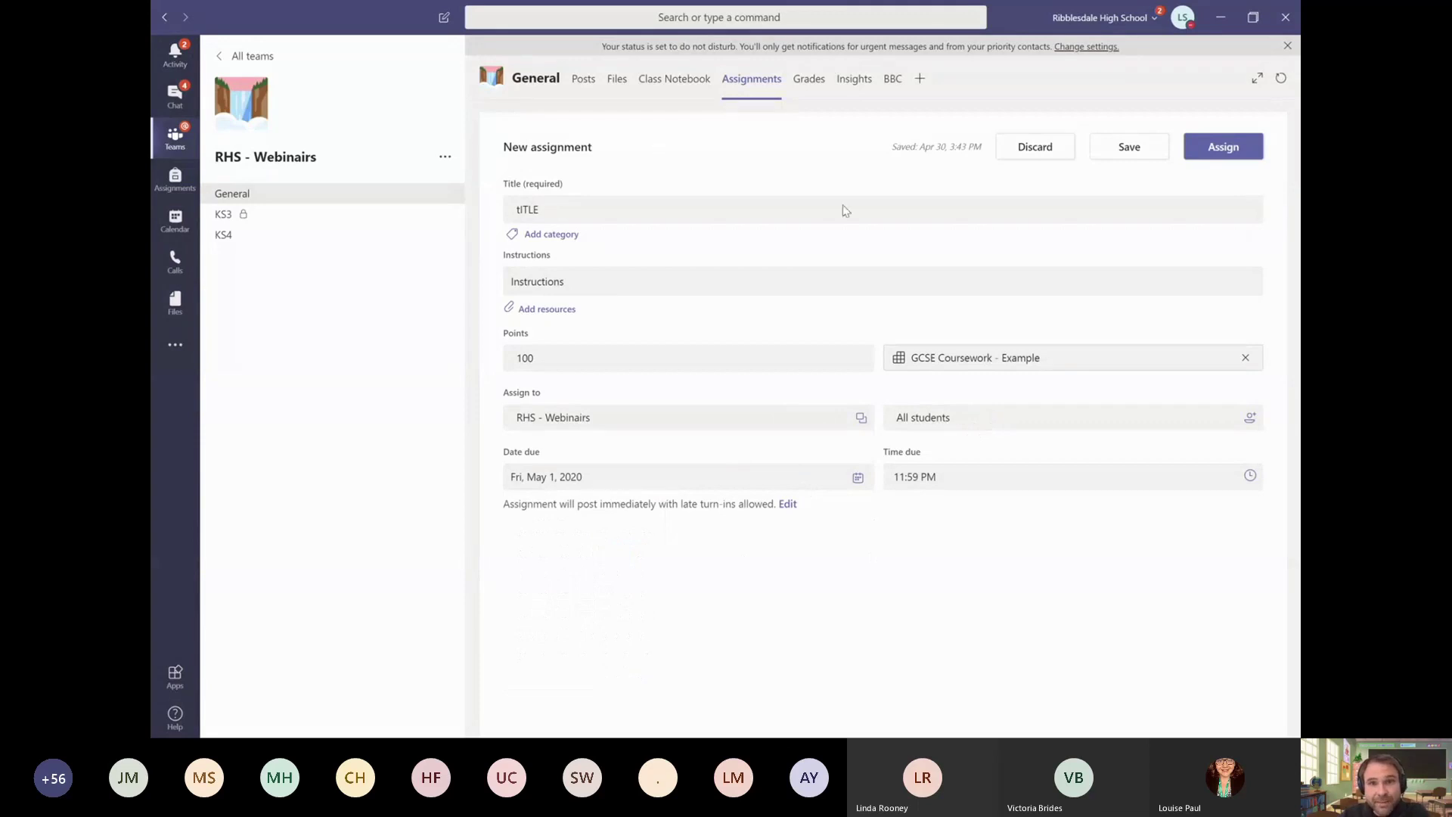
click(991, 425)
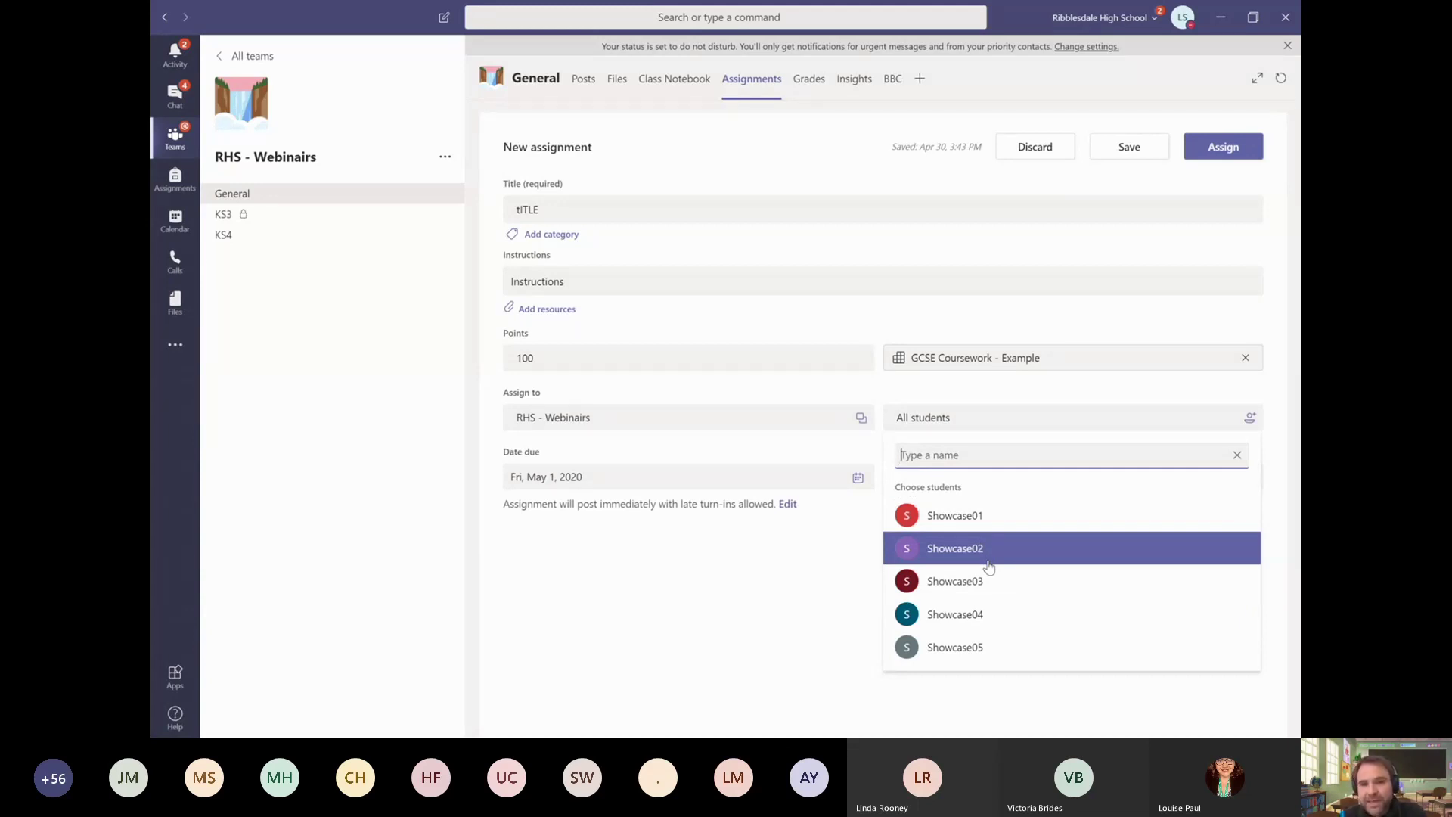
click(996, 517)
click(1003, 550)
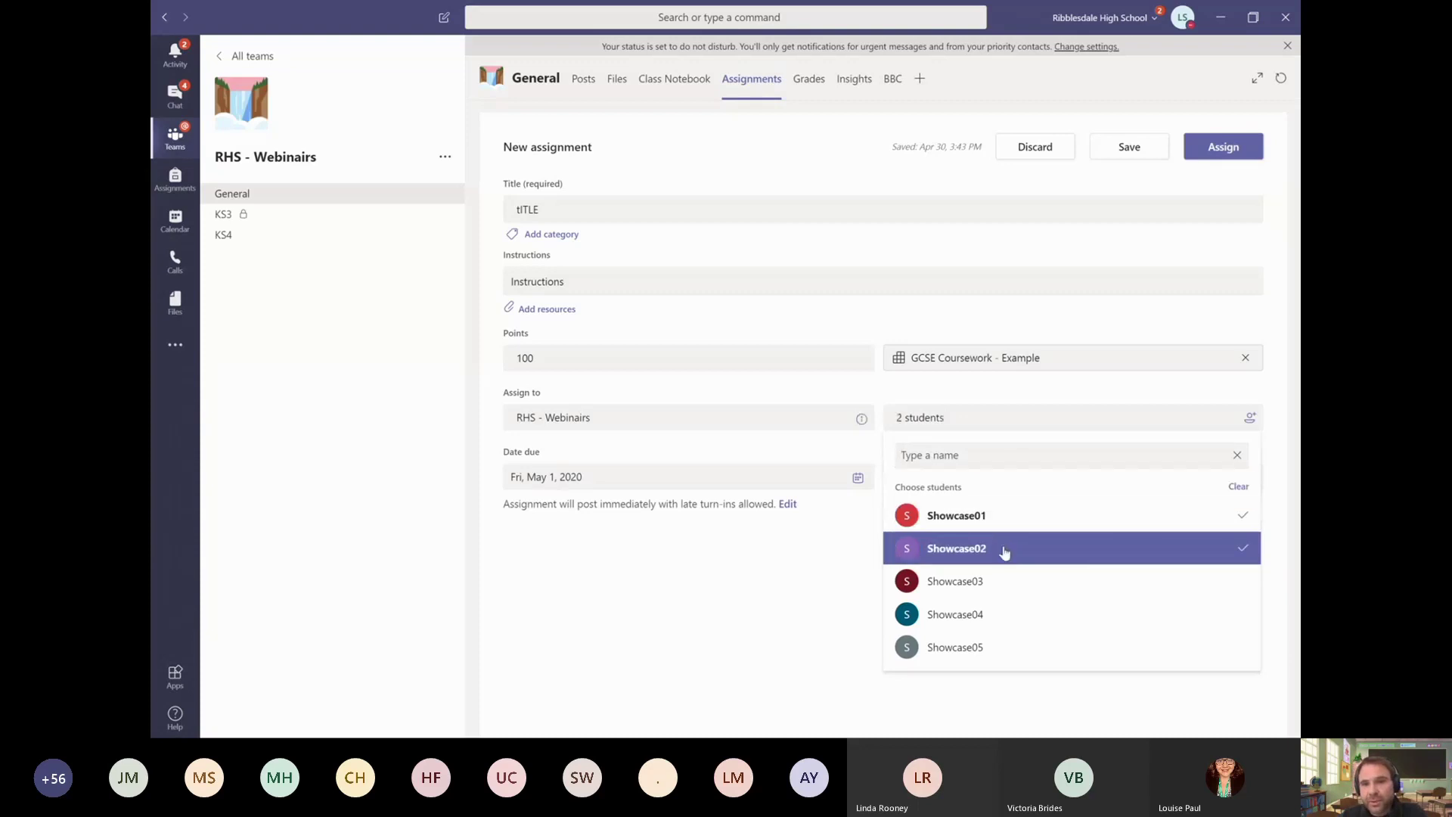
click(1009, 581)
click(826, 563)
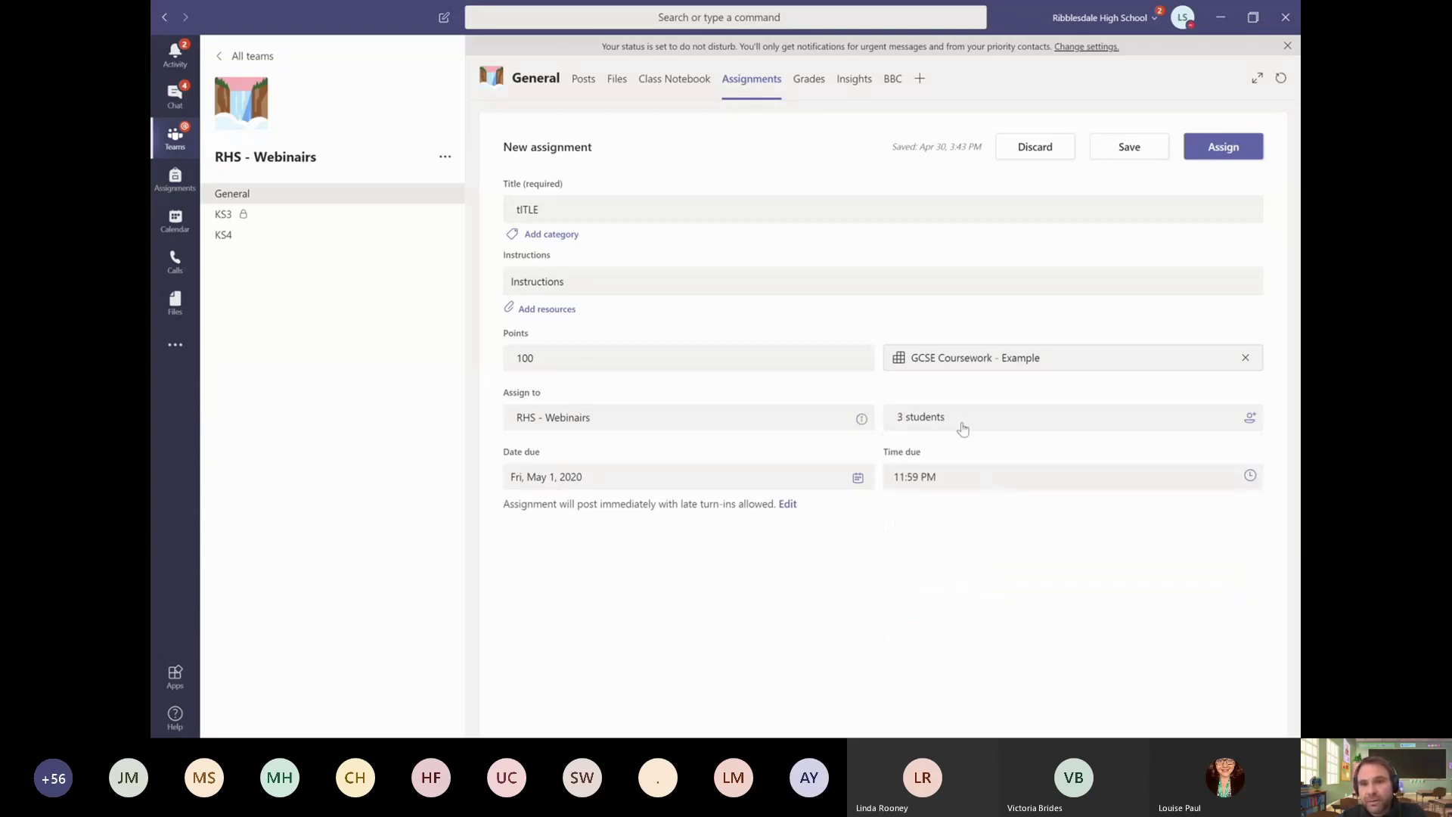
click(1236, 154)
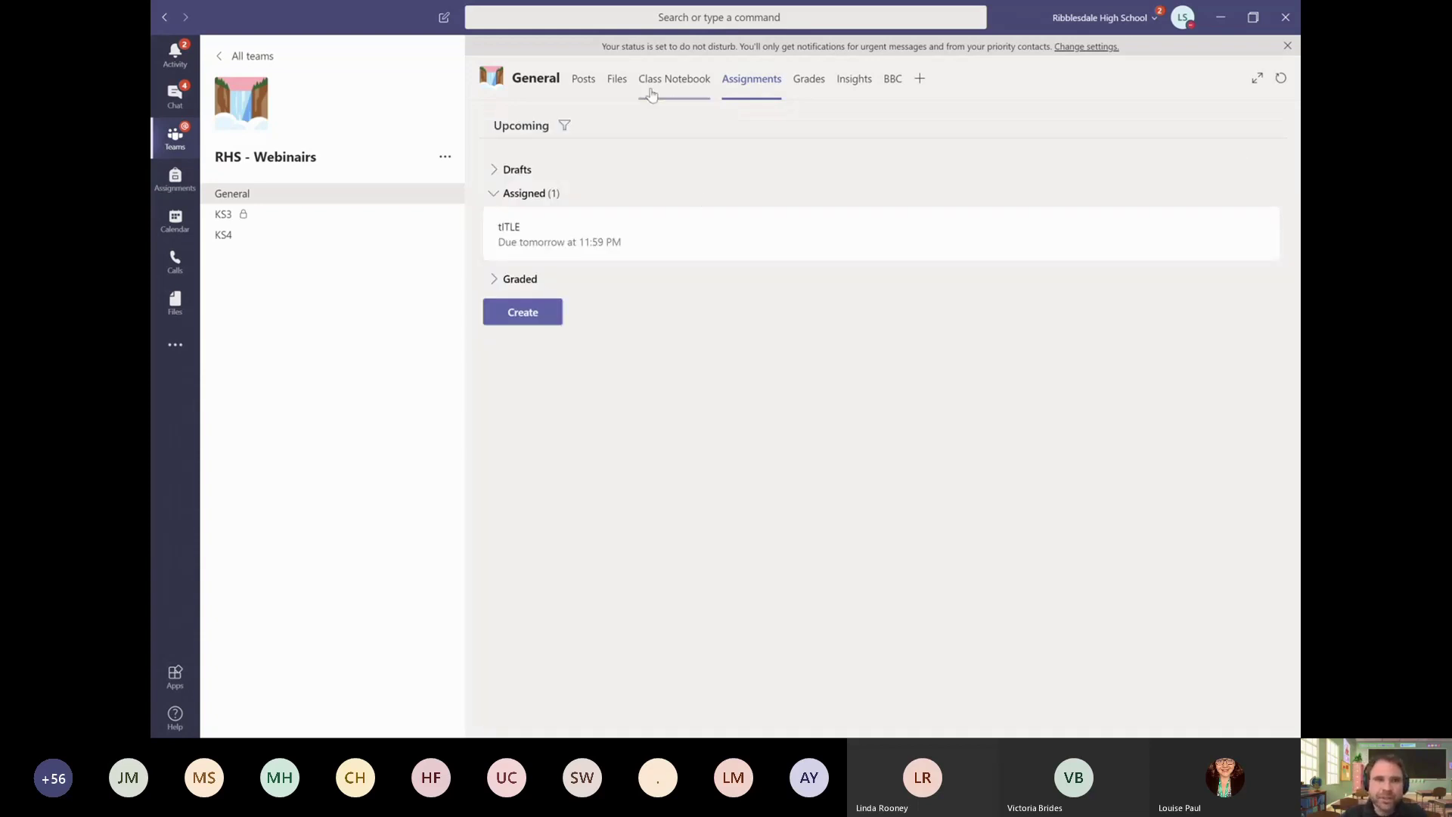
click(583, 79)
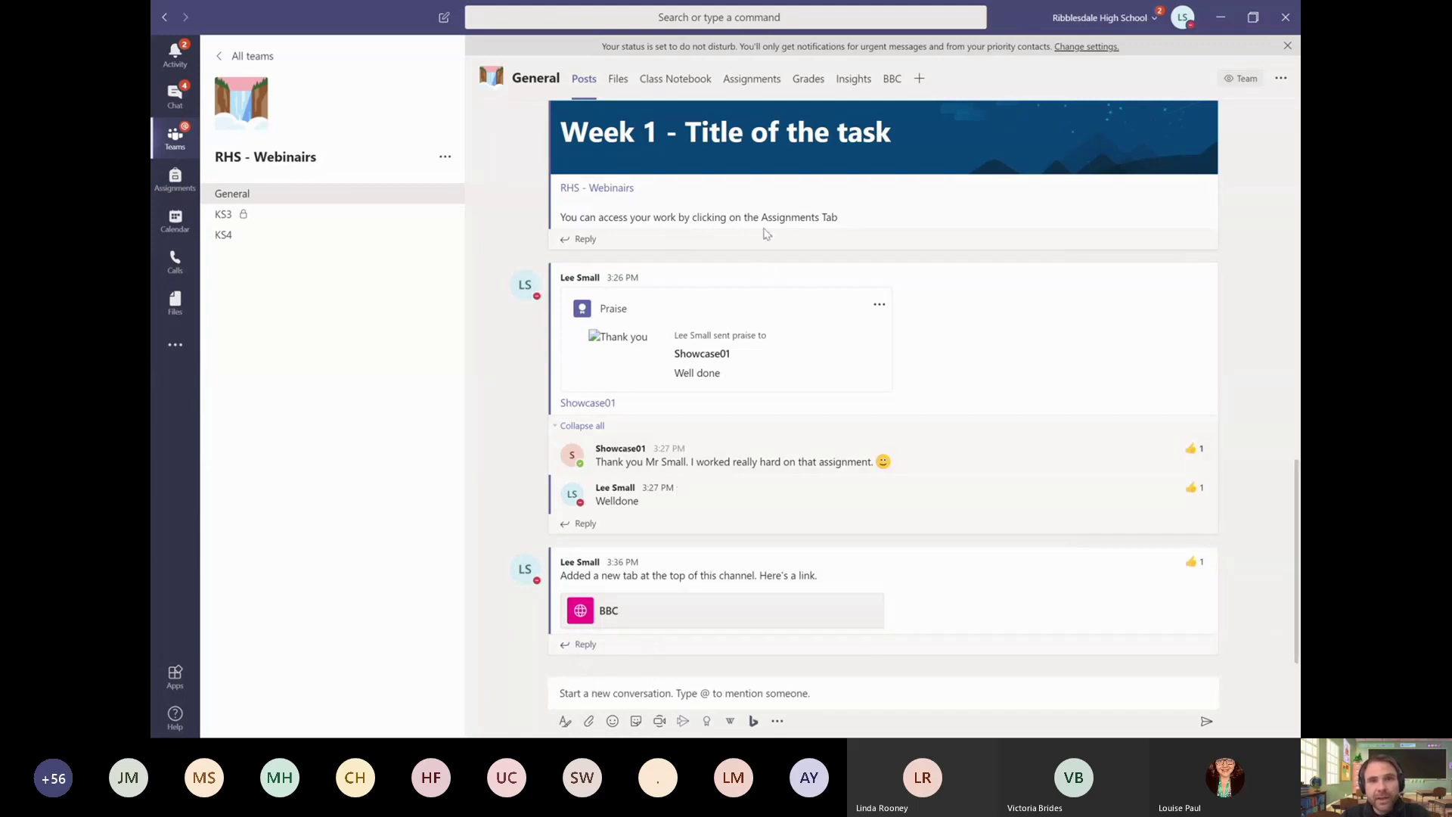
Step: Create a new assignment by reusing the existing Week 1 - Year 7 Lightbot assignment from the class 2019-7U-Co
click(750, 83)
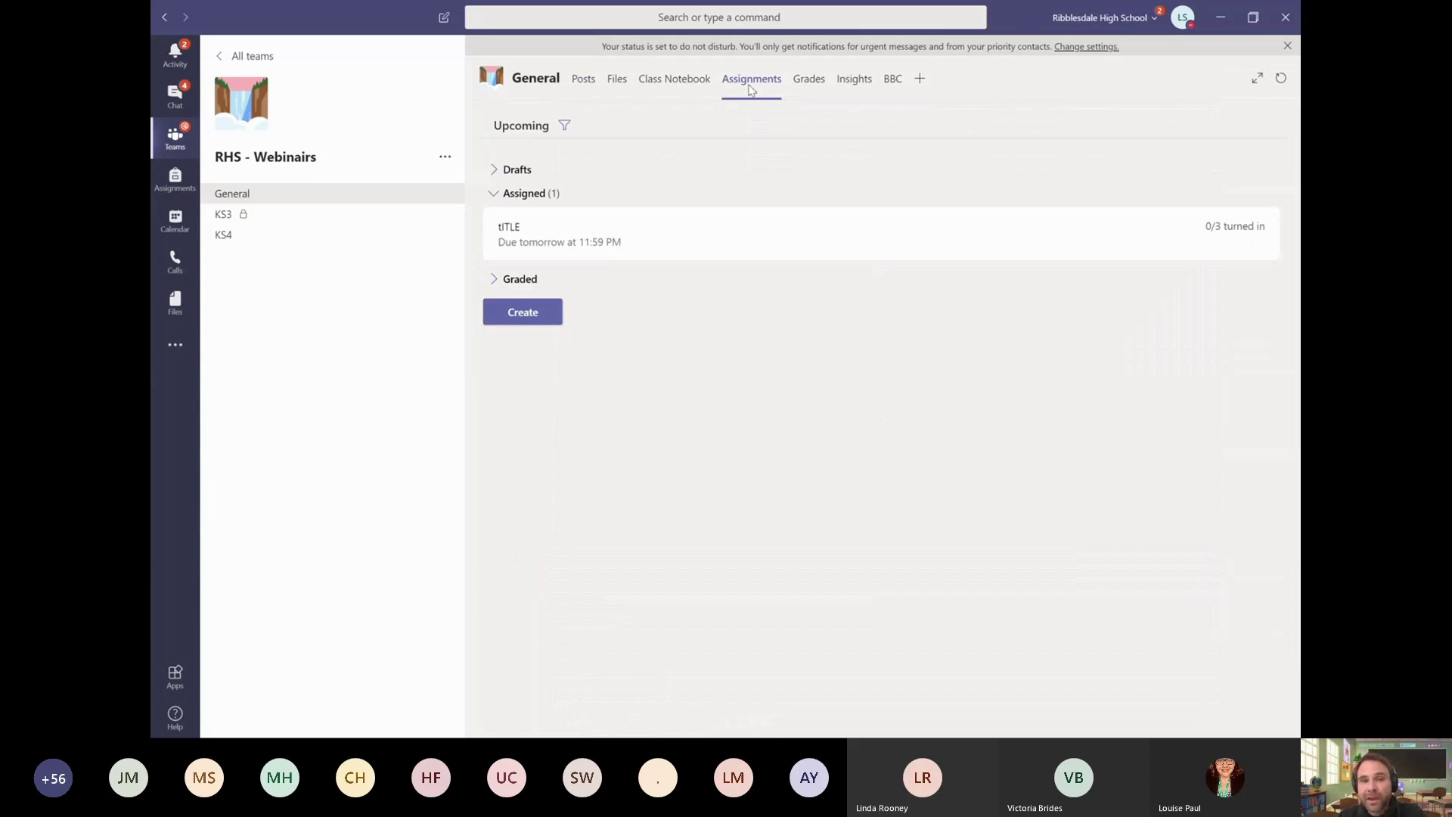
click(539, 322)
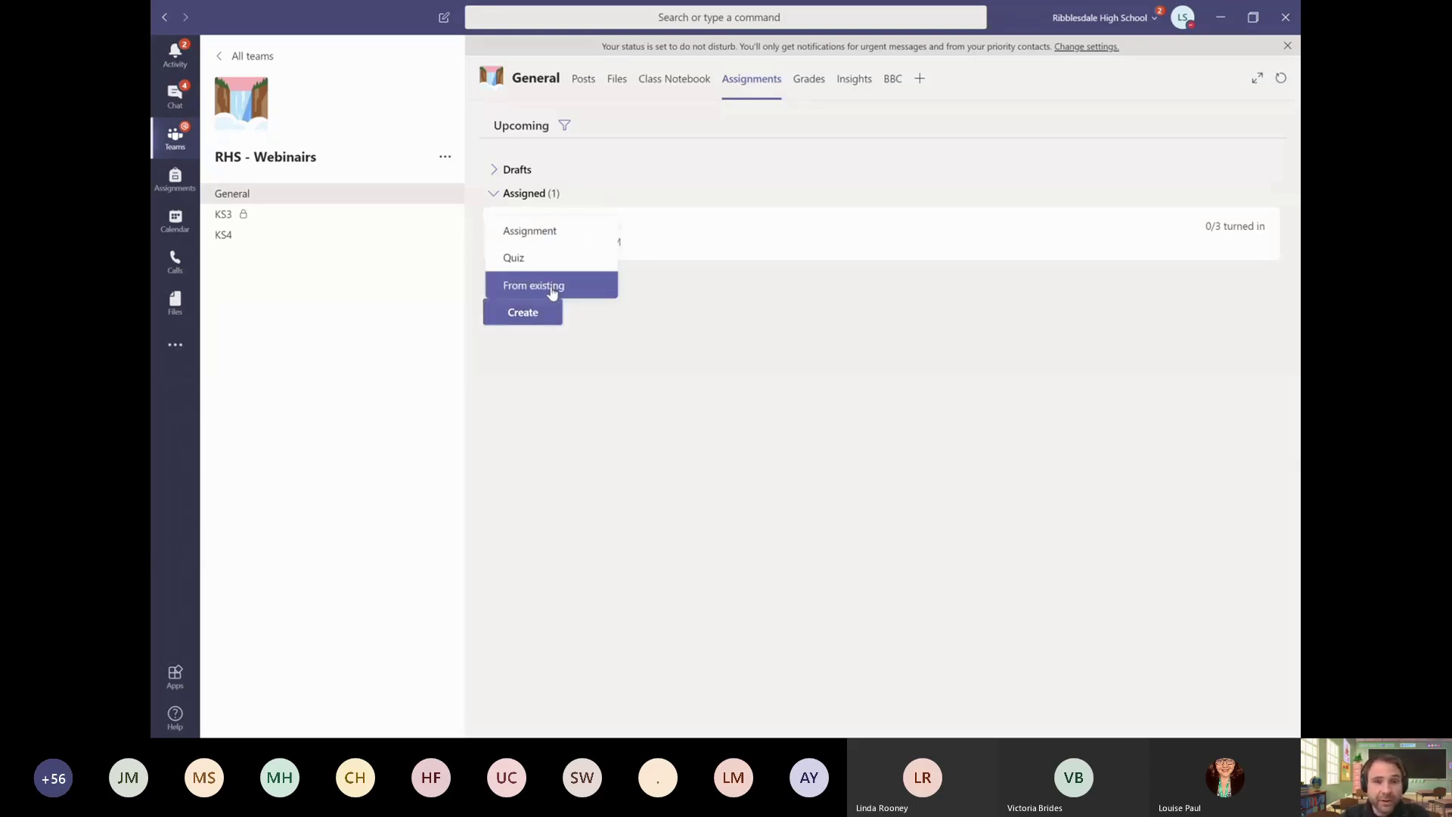
click(552, 294)
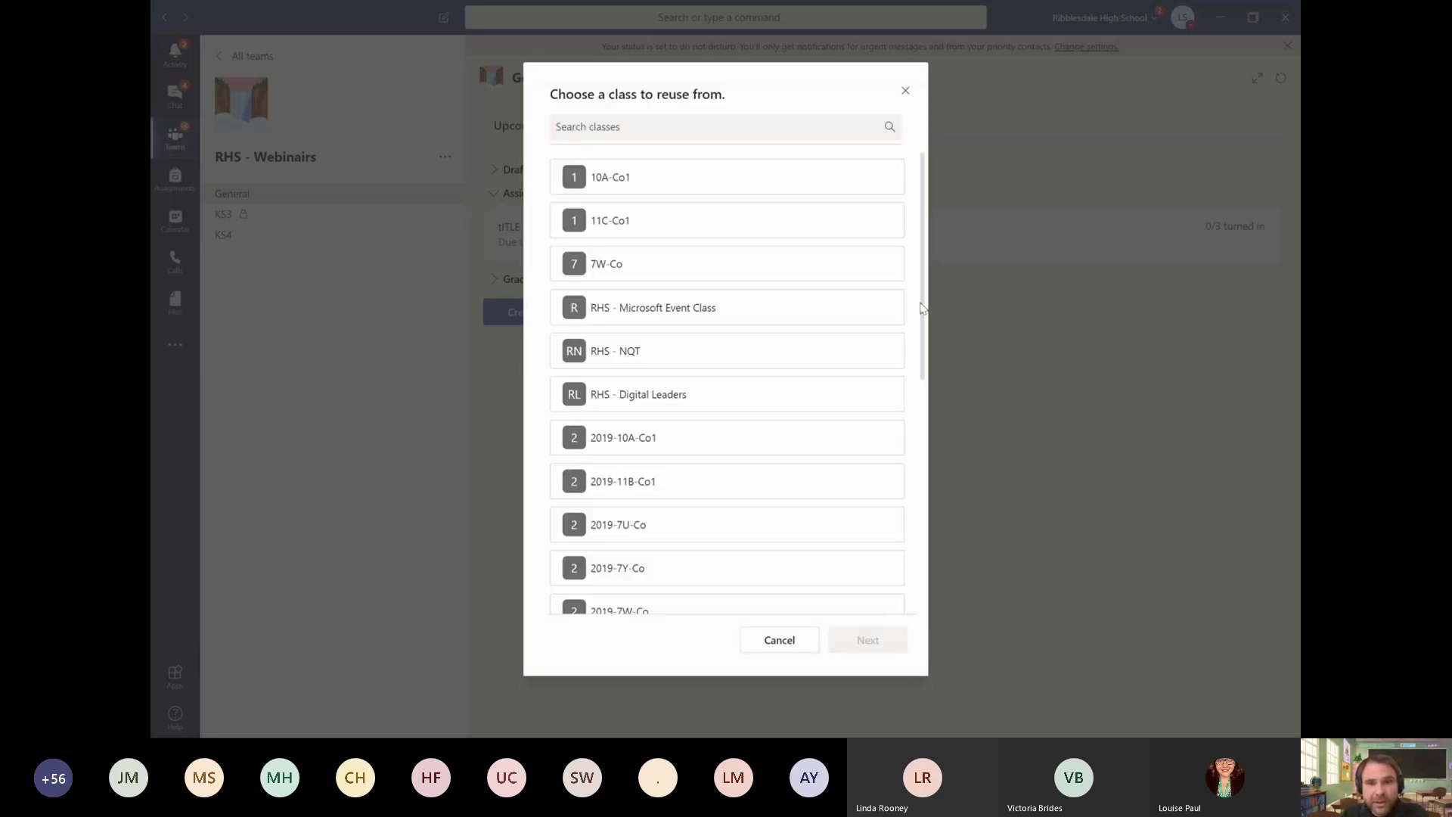
drag(922, 308, 926, 391)
click(728, 374)
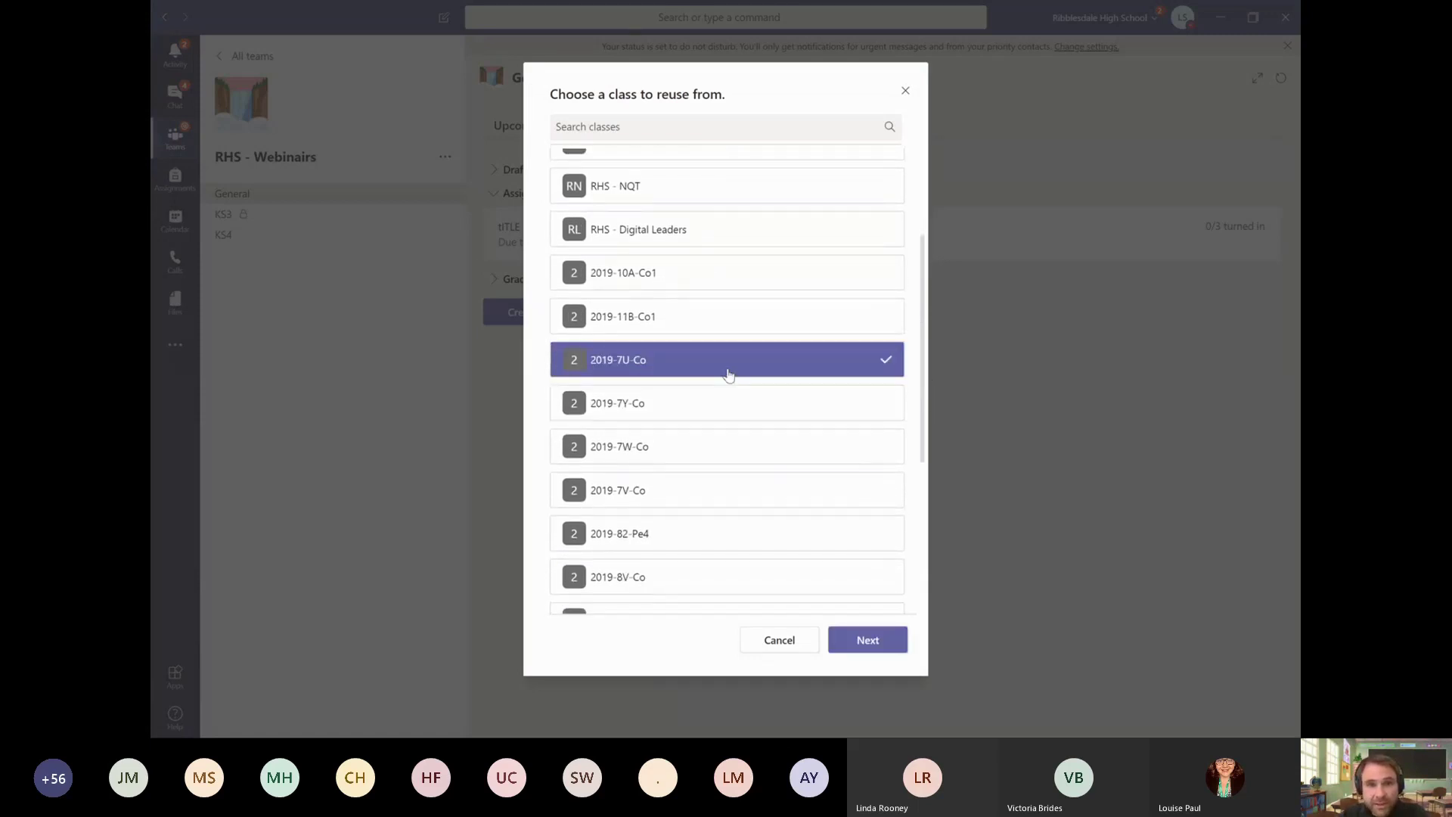
click(862, 647)
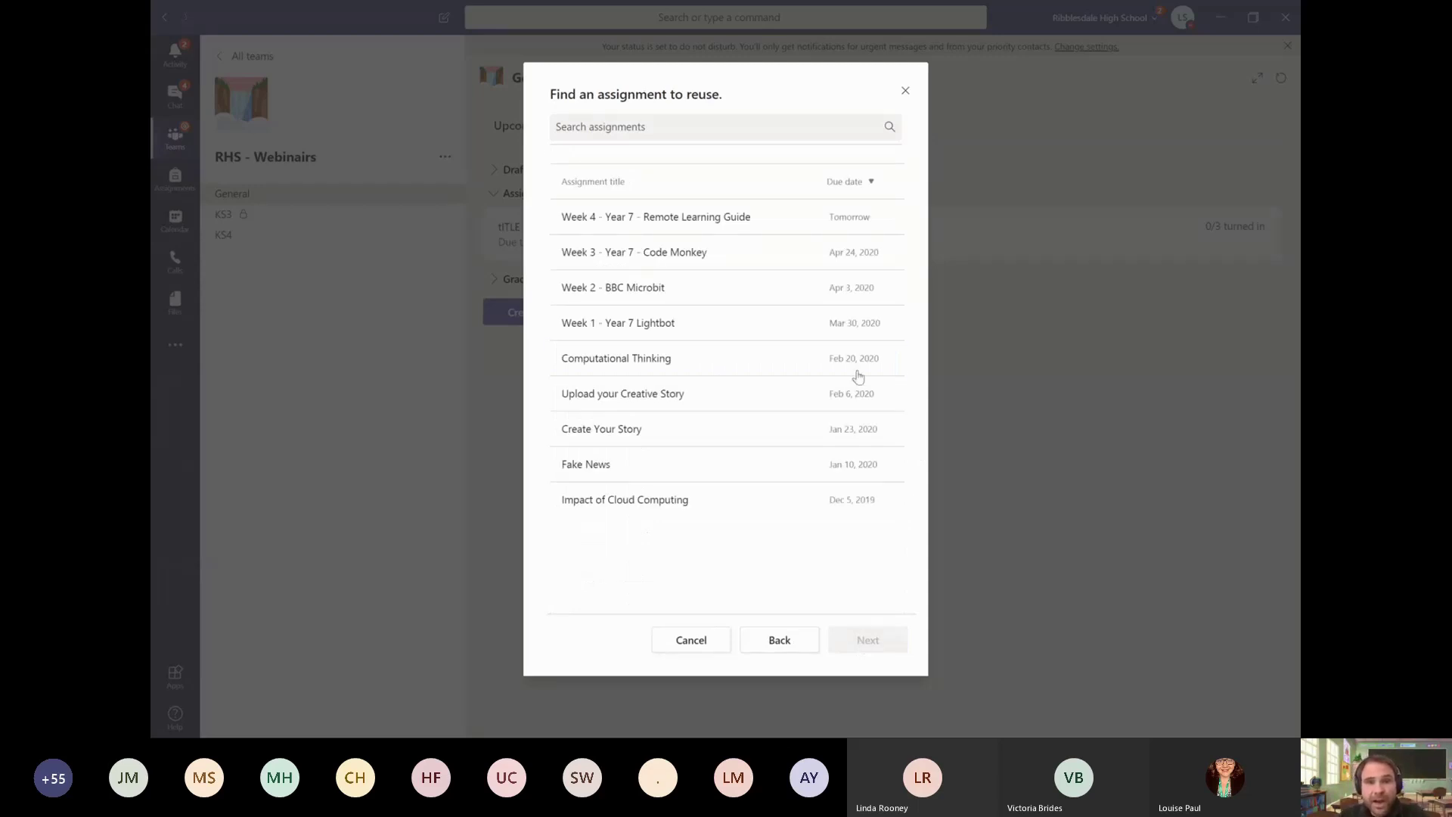
click(787, 333)
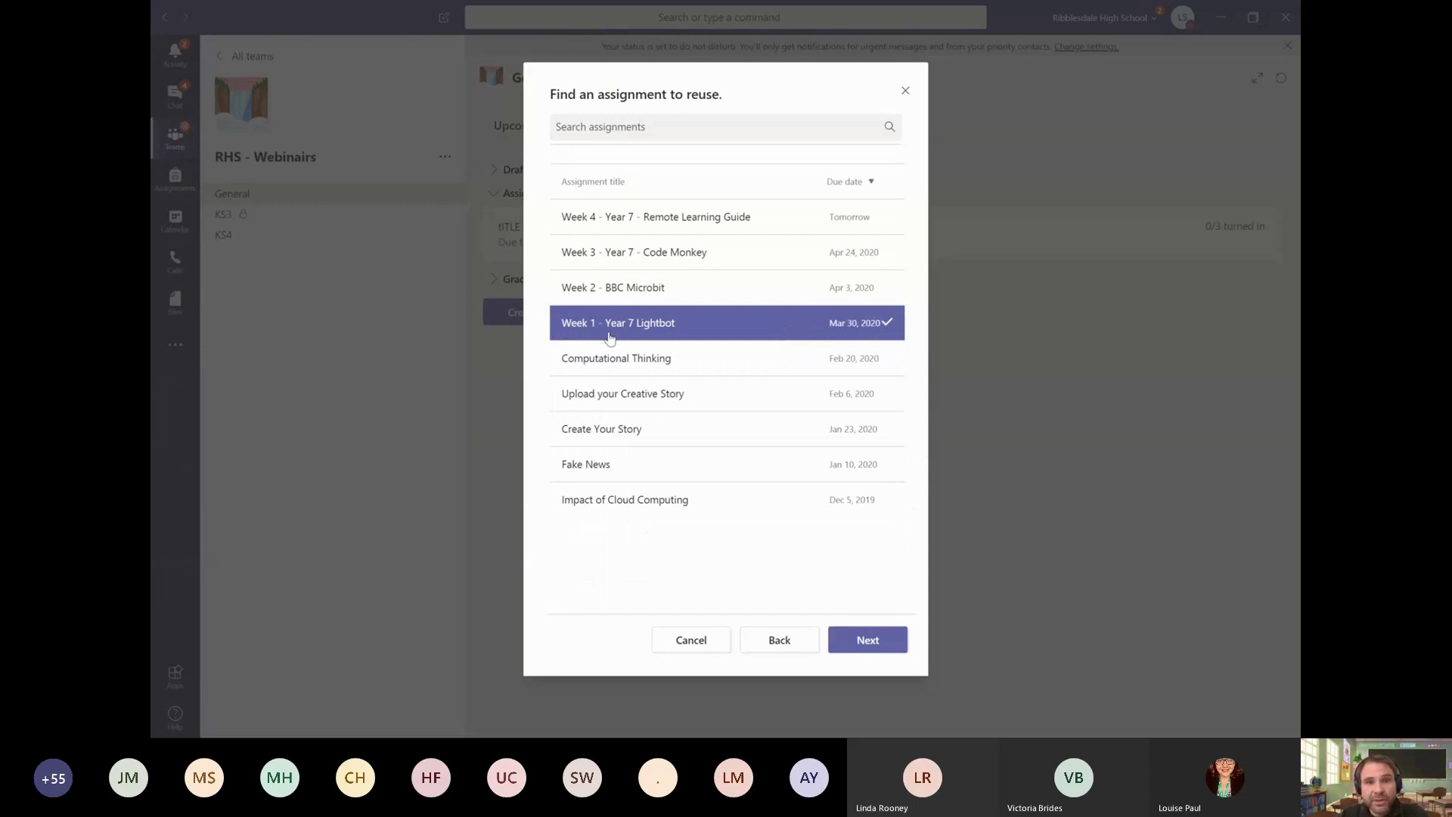
click(869, 640)
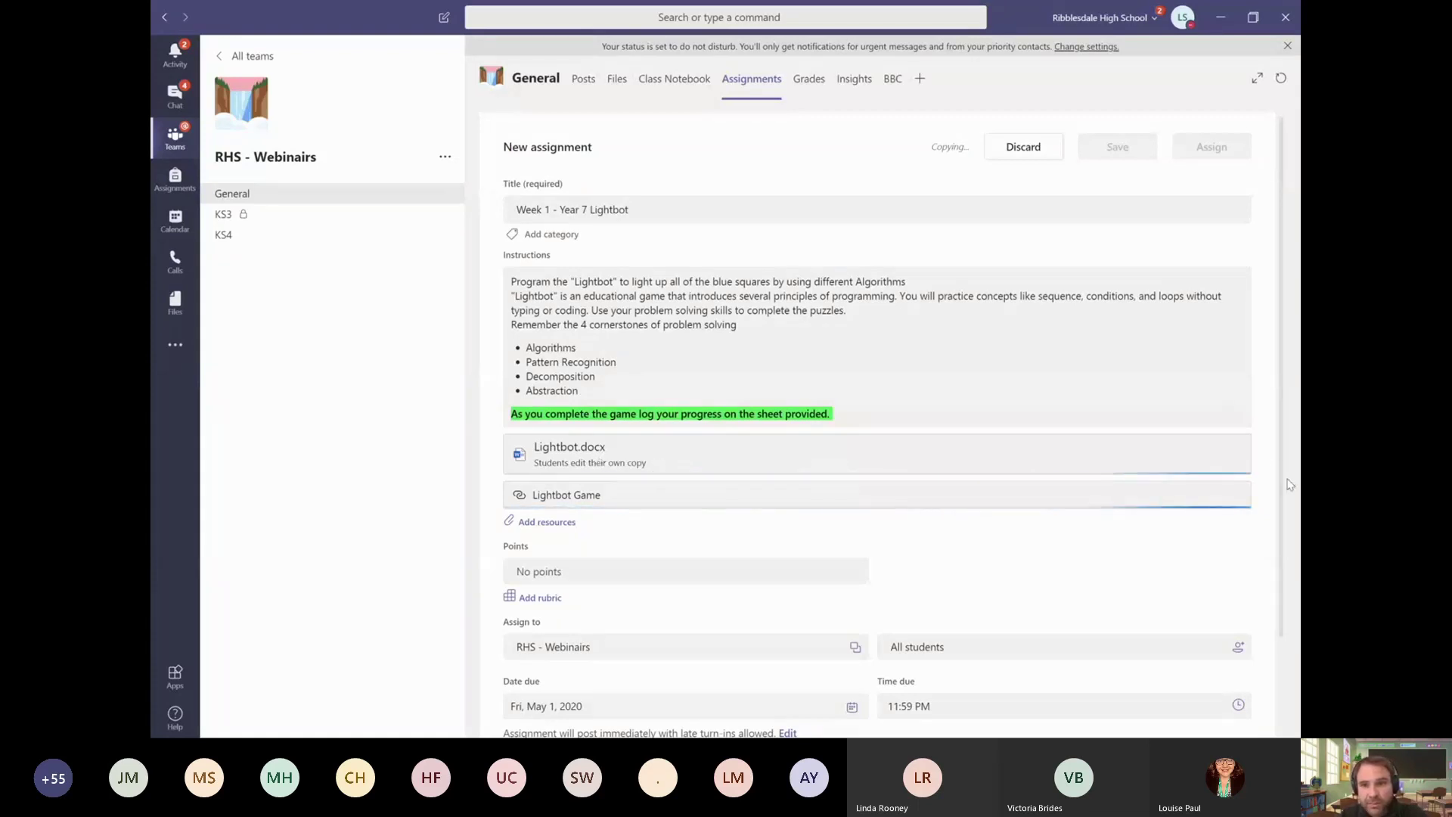
Step: Review the copied Week 1 - Year 7 Lightbot assignment's instructions, resources and settings, and assign it to all students
scroll(1284, 491, down, 2)
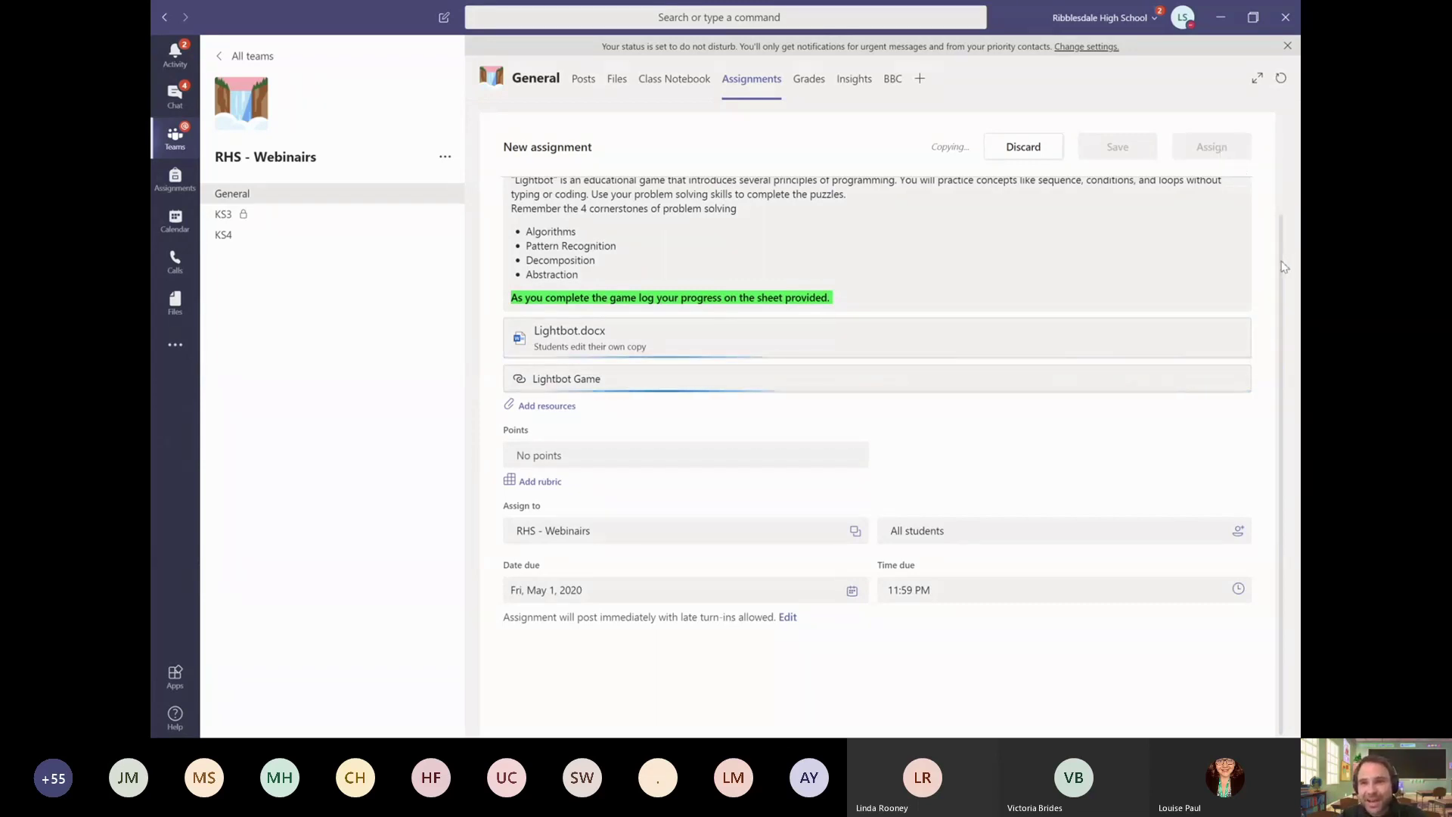
scroll(1284, 266, up, 2)
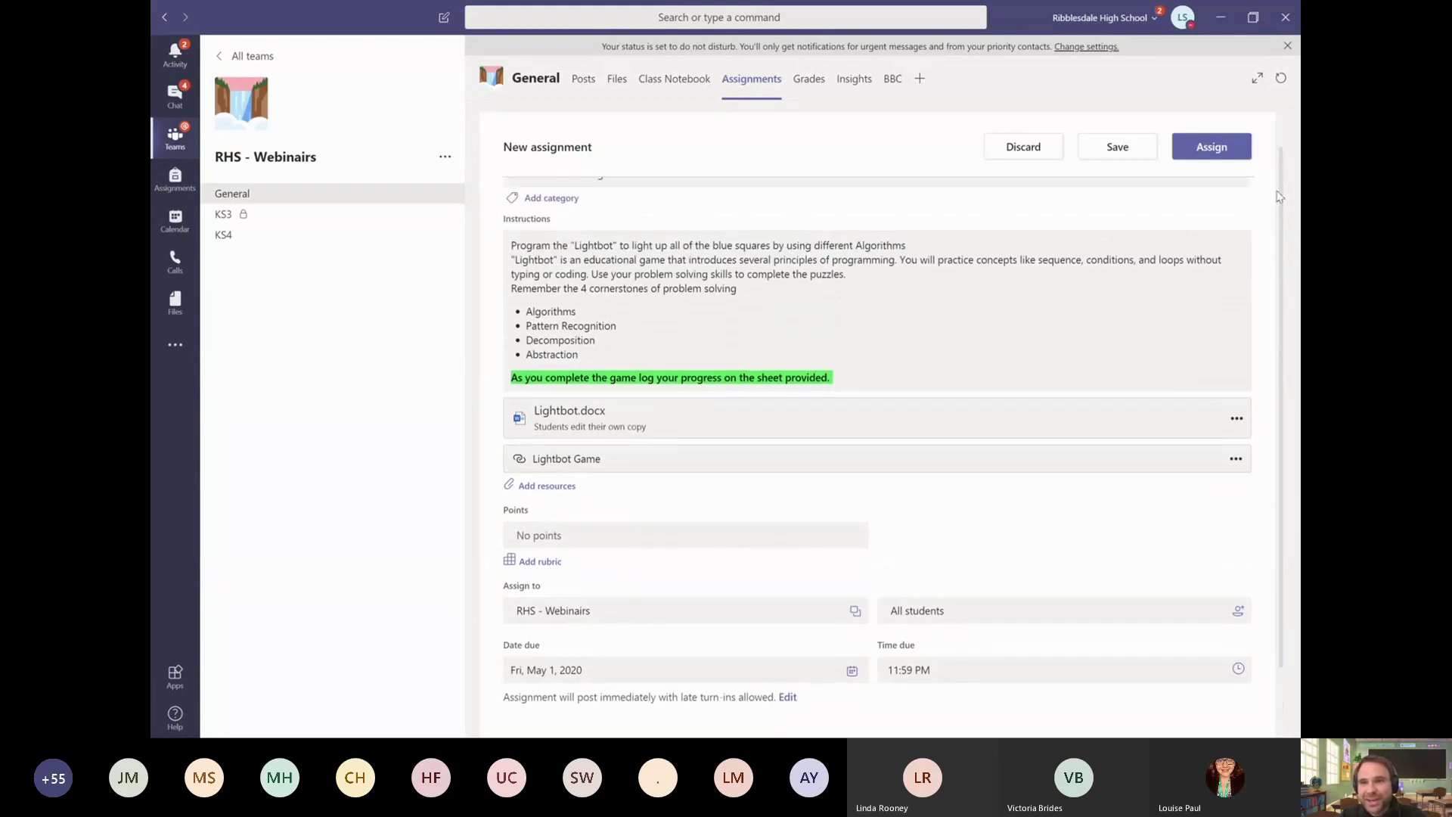
click(1206, 153)
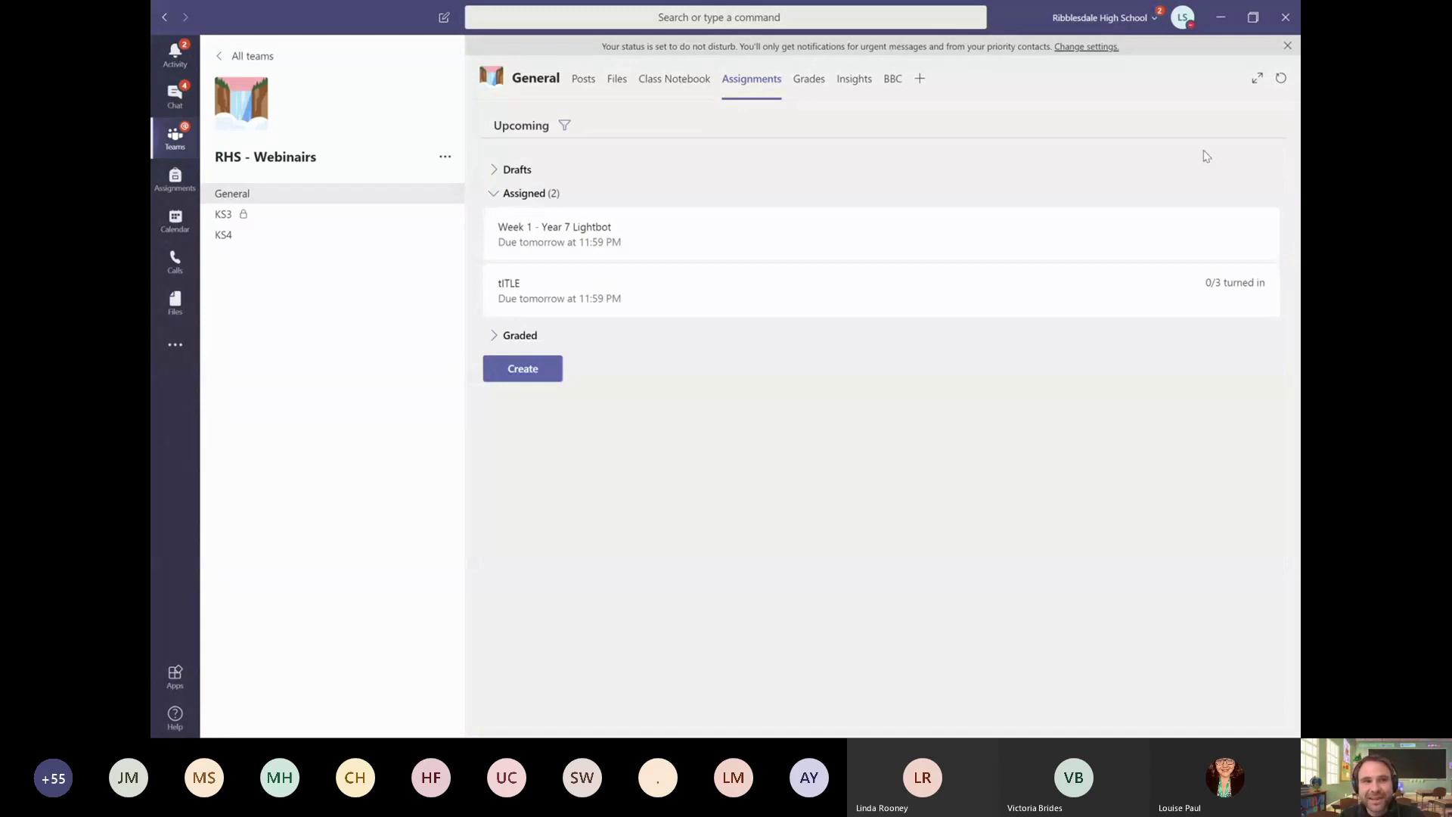
Step: Go back to the overview of all teams and open the RHS - Webinairs team
click(181, 149)
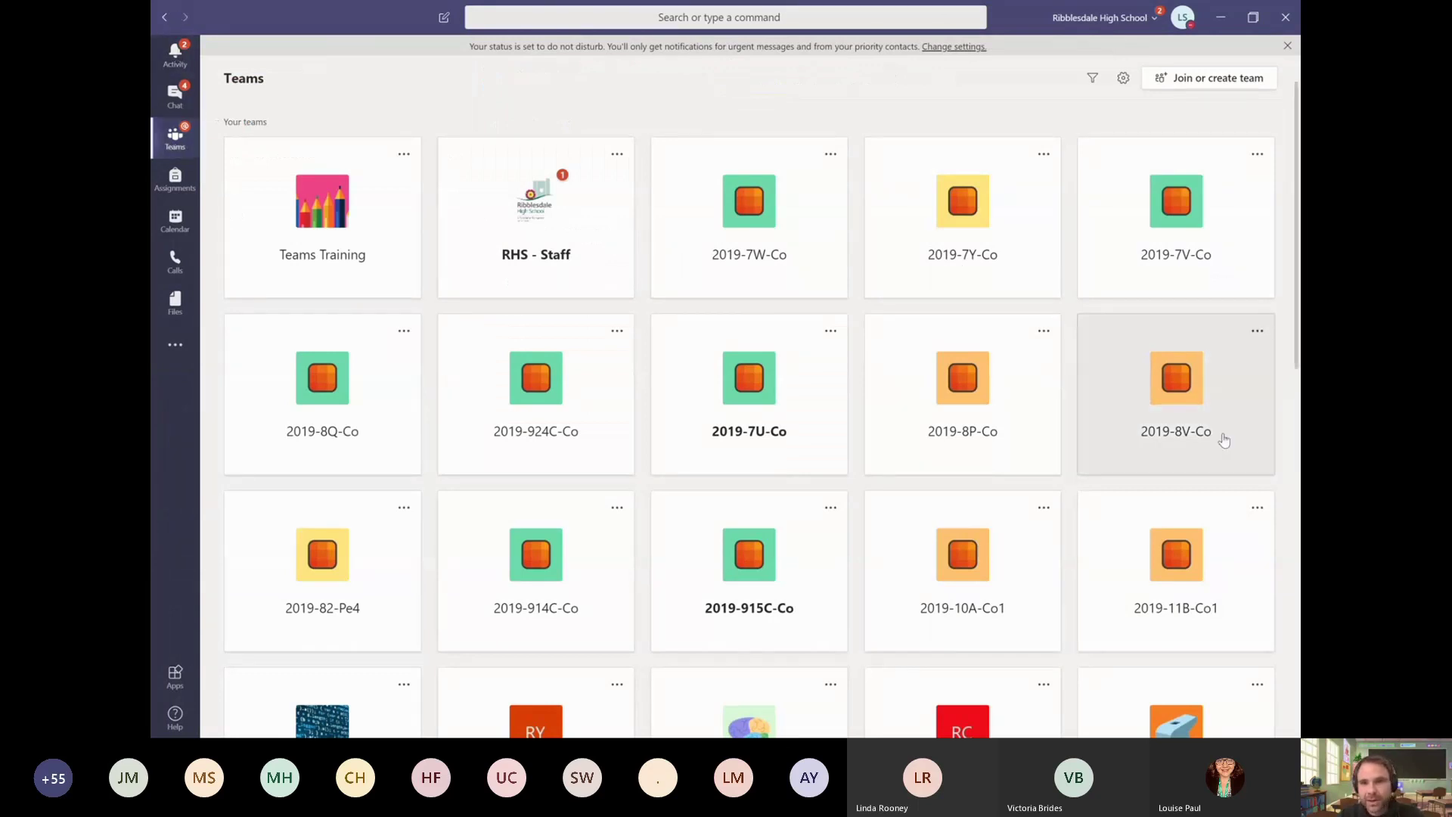
scroll(1296, 373, down, 10)
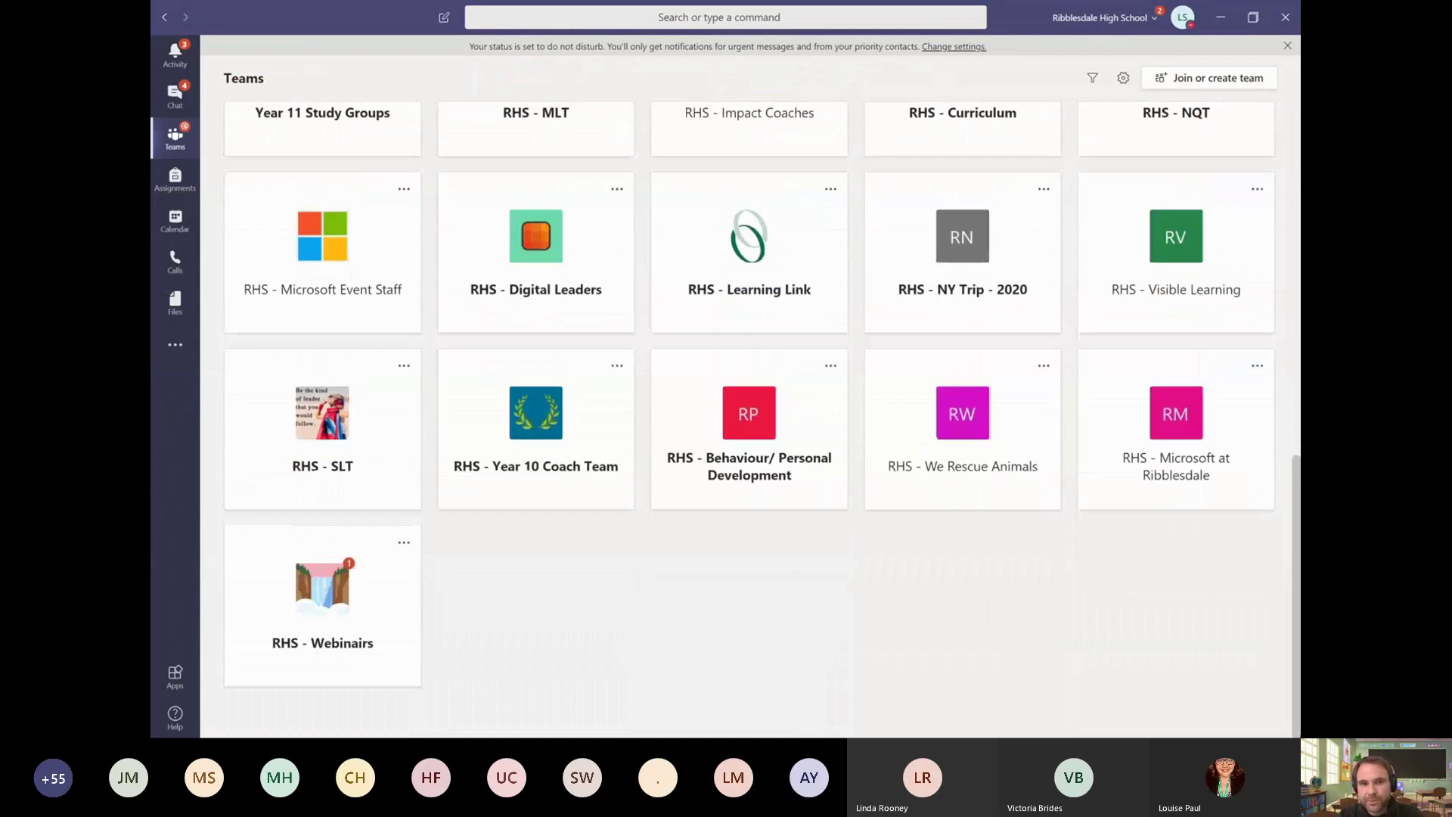
click(360, 604)
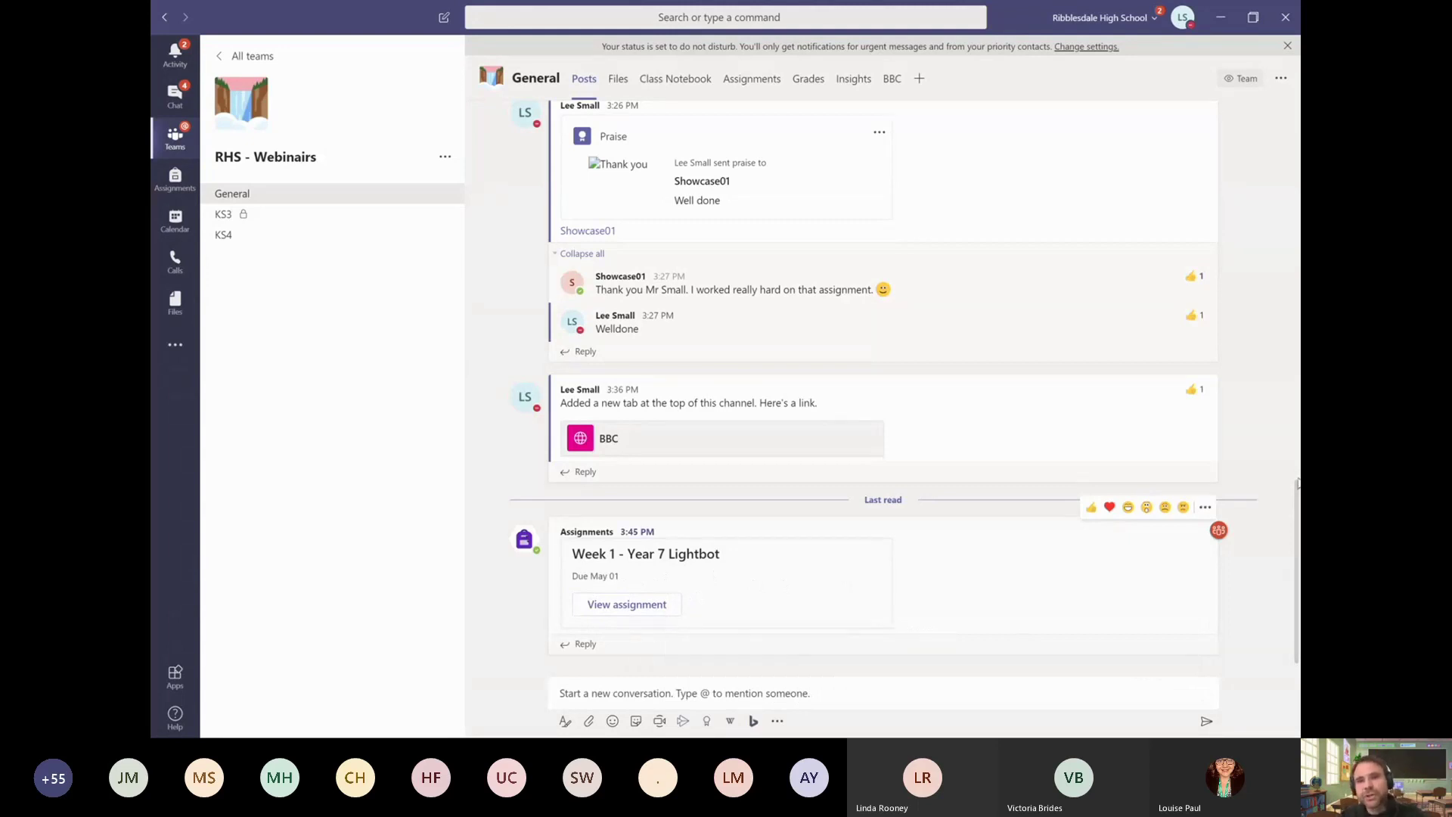
Step: Find the Week 2 - Microbit Game announcement in the General channel and open it in Immersive Reader
drag(1296, 504, 1292, 426)
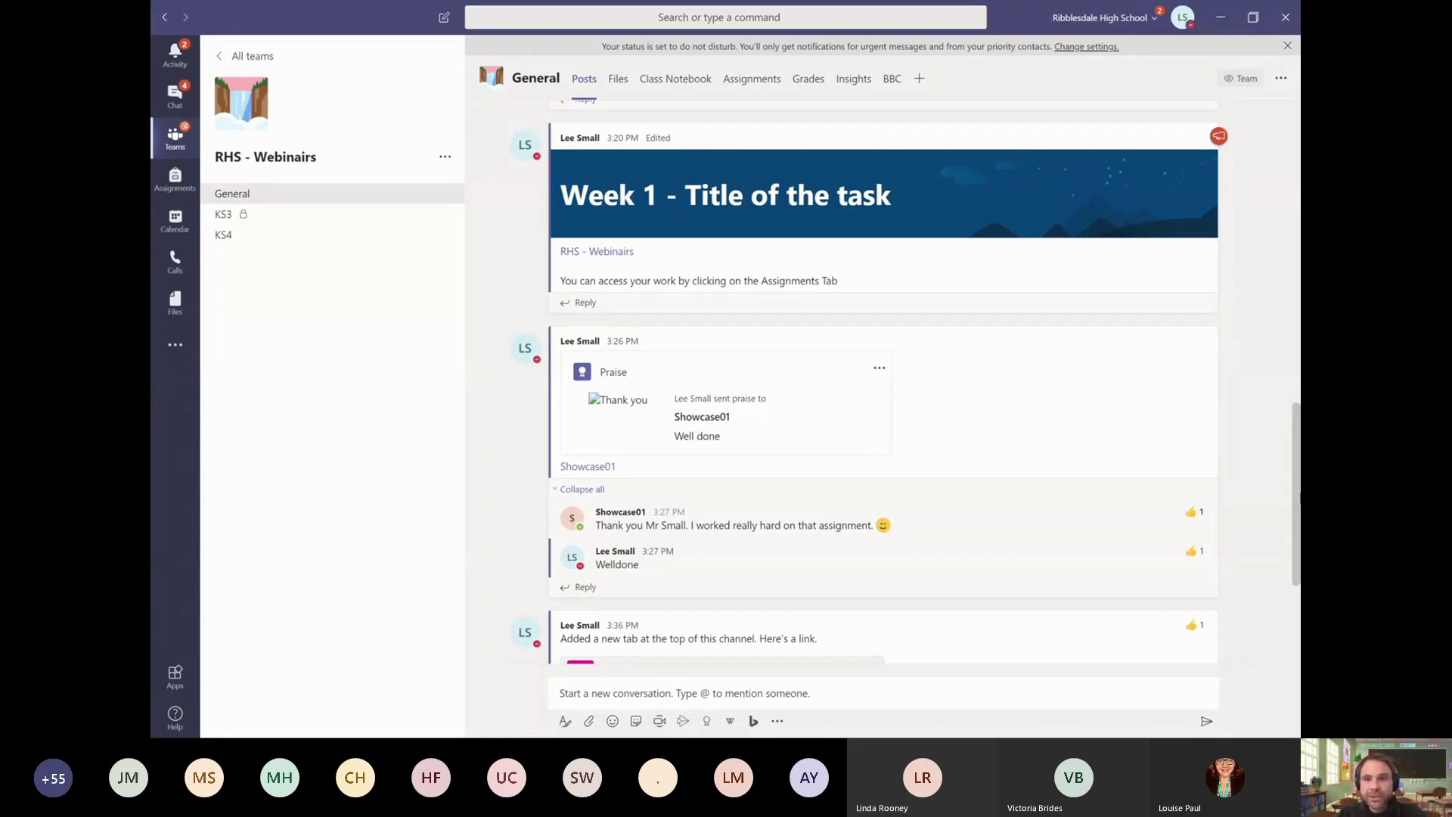
drag(1298, 522, 1298, 338)
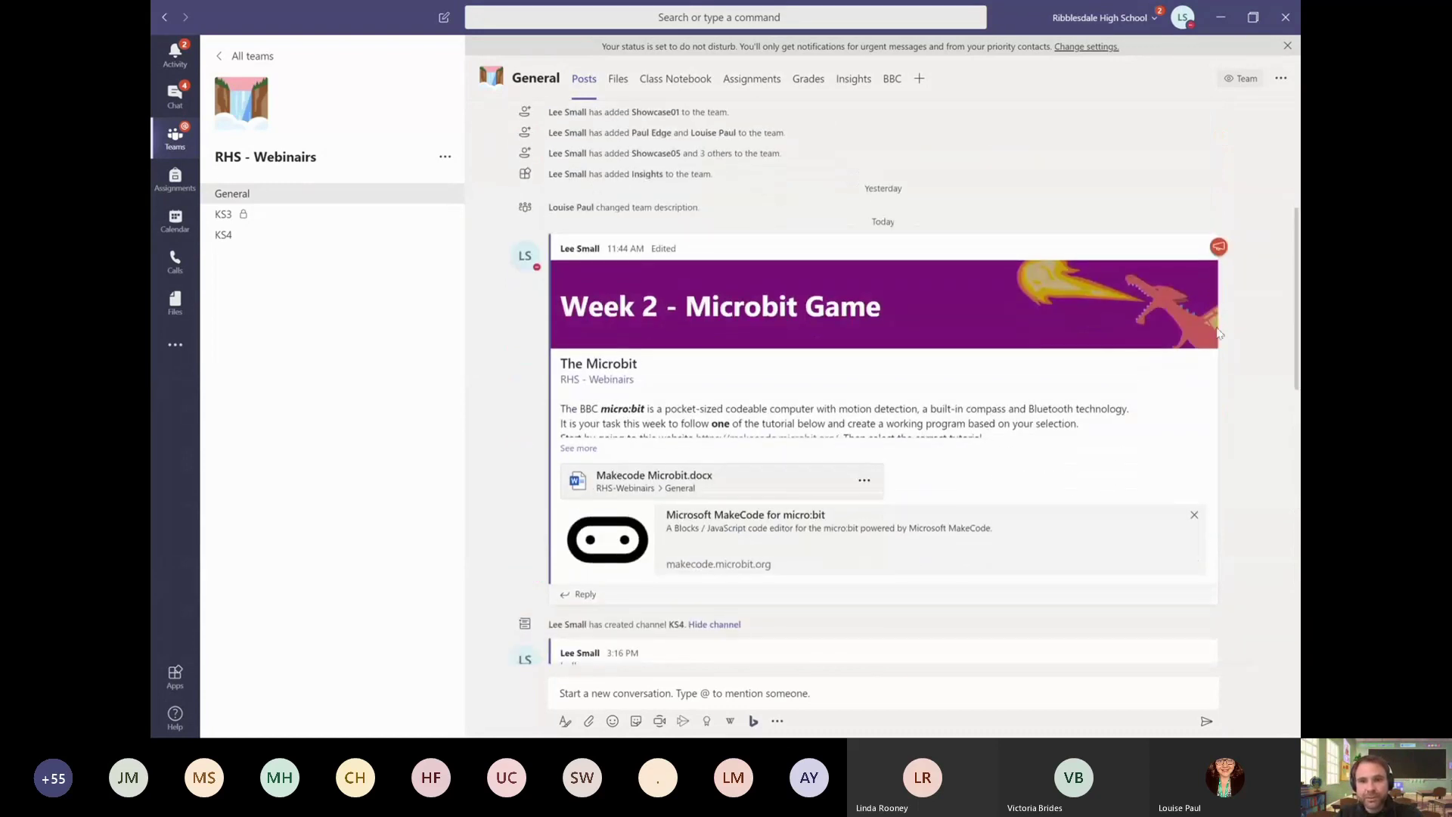
mouse_move(1098, 397)
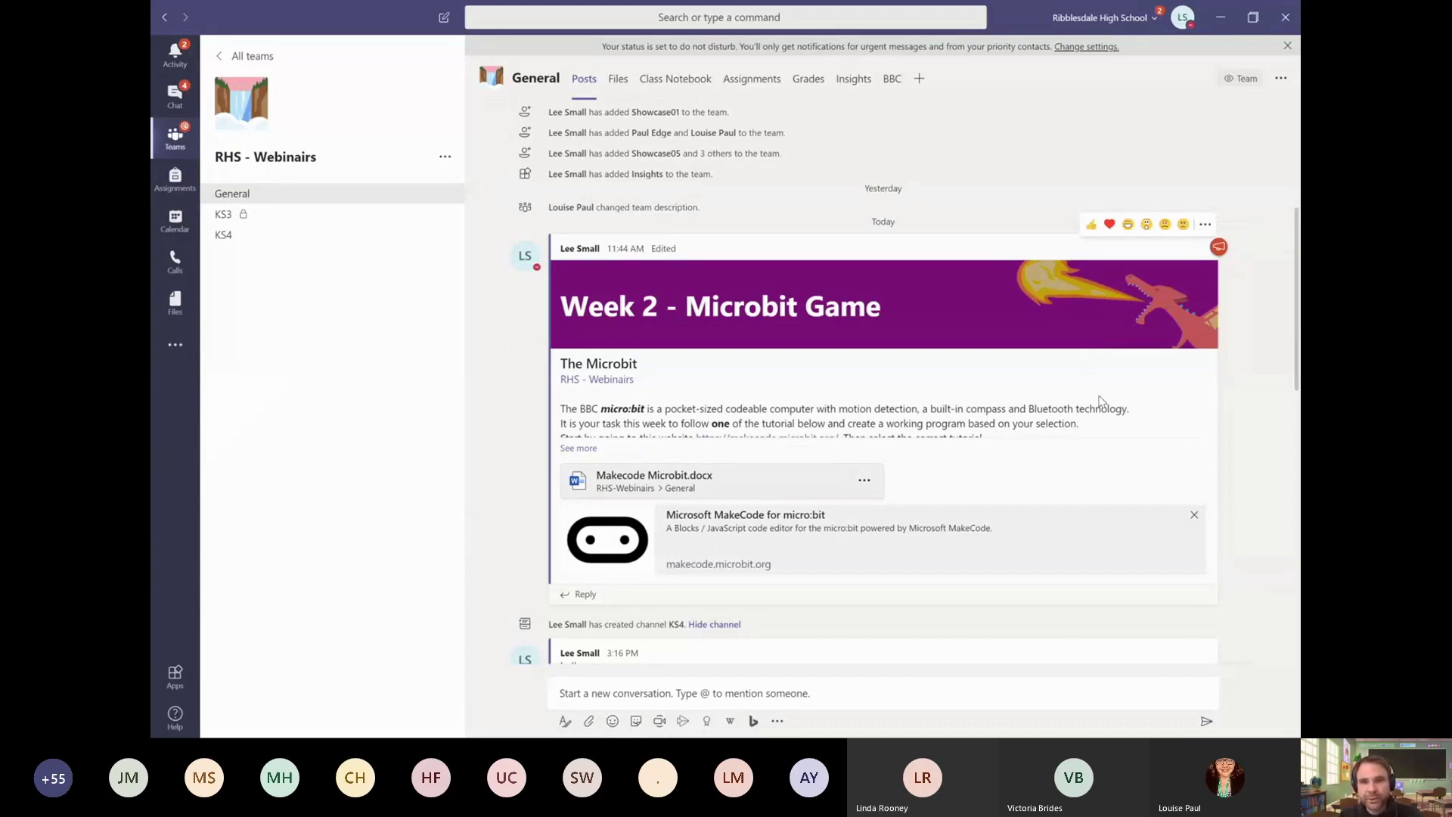
click(1205, 225)
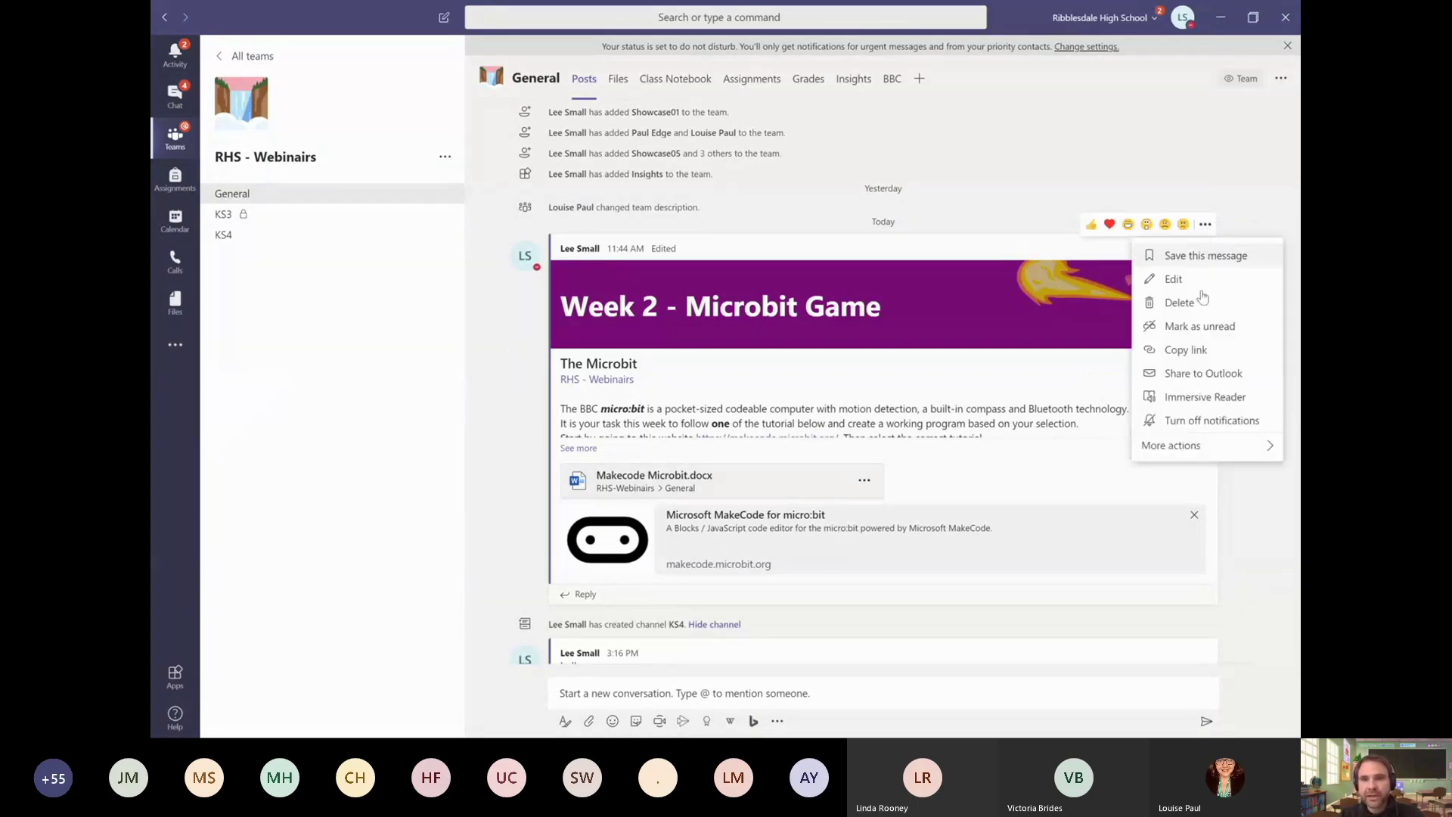
click(1211, 404)
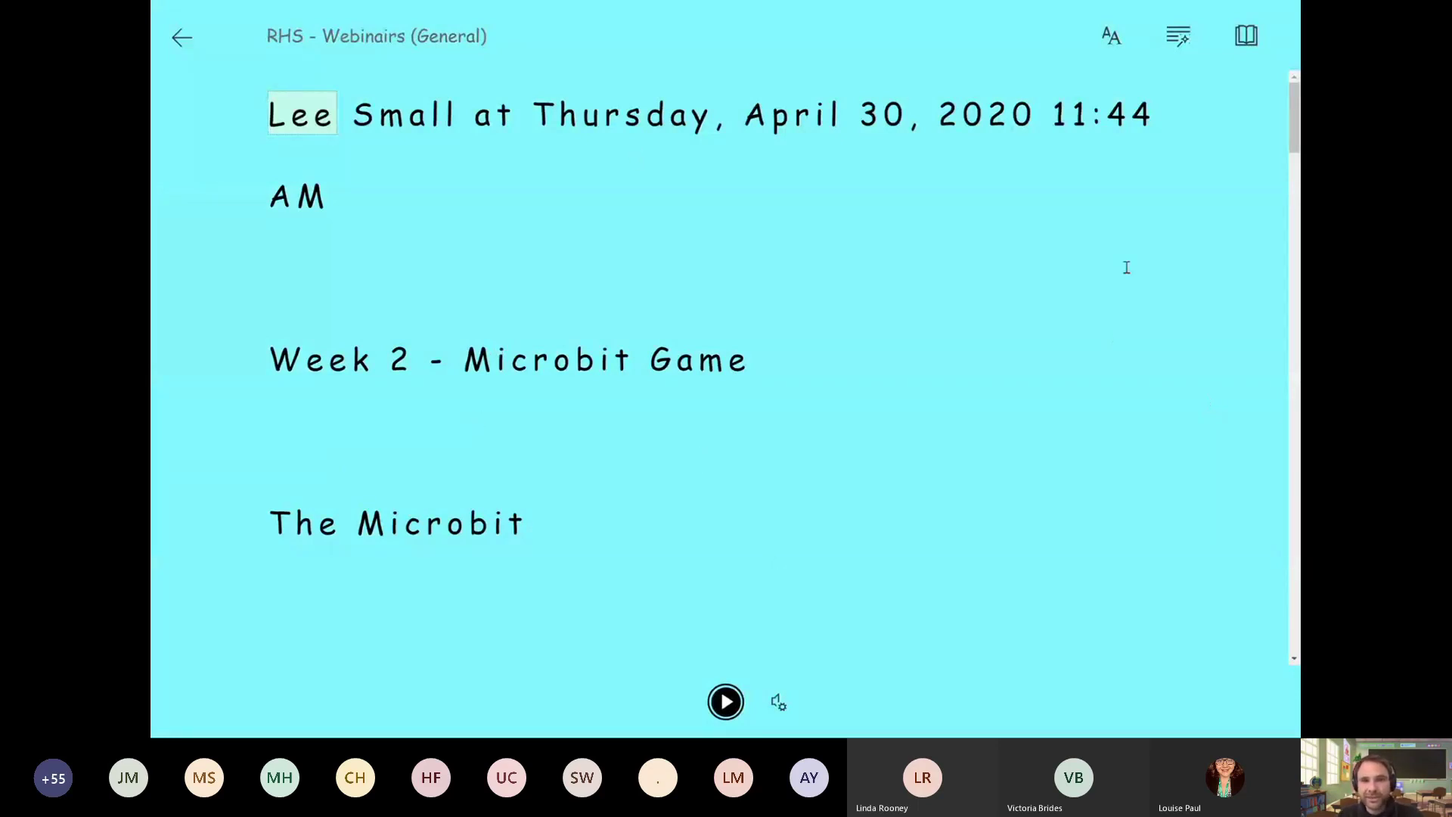
Step: Set the Immersive Reader text size to 20 and exit the reader
click(1111, 39)
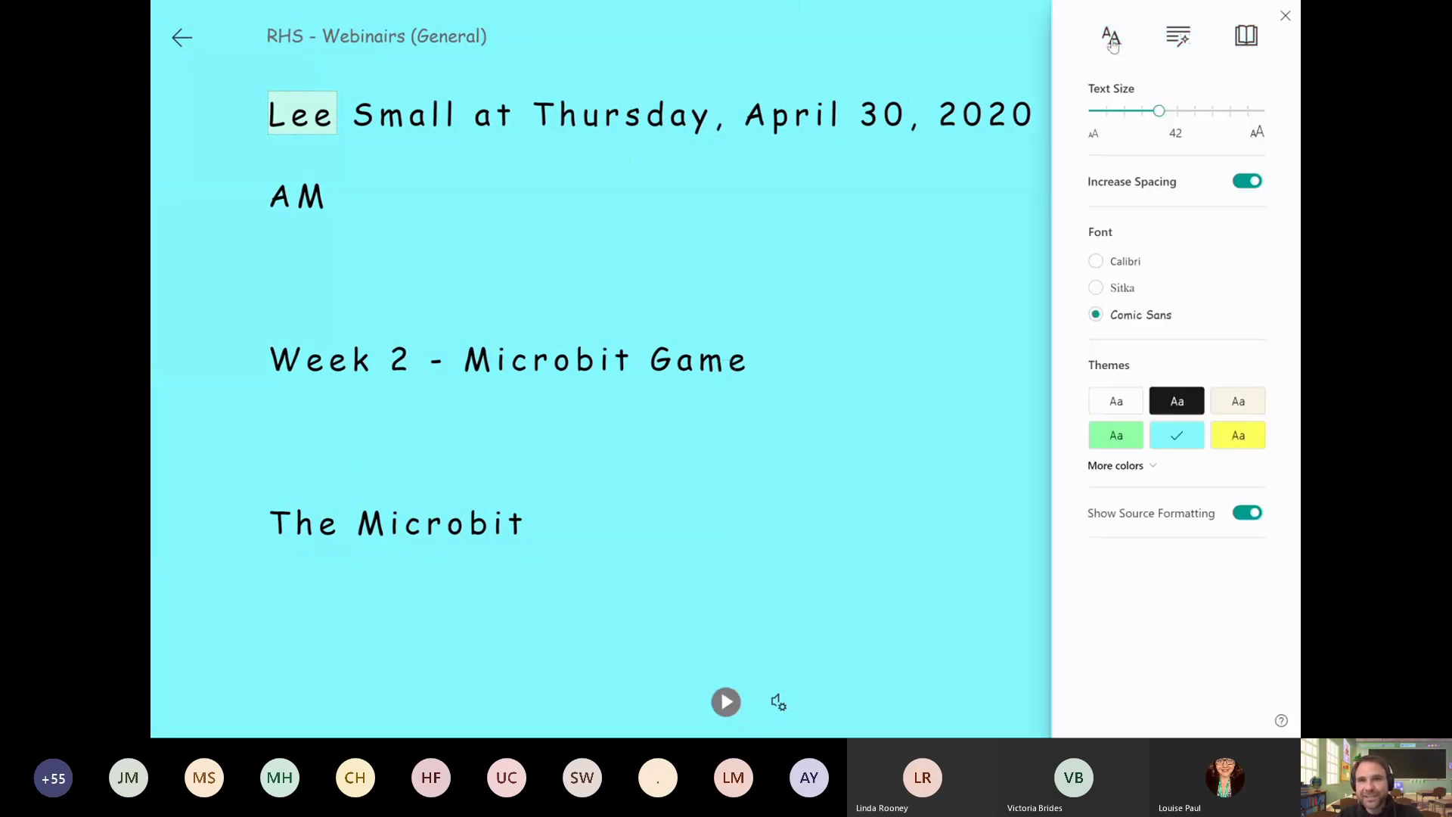
drag(1158, 111, 1113, 115)
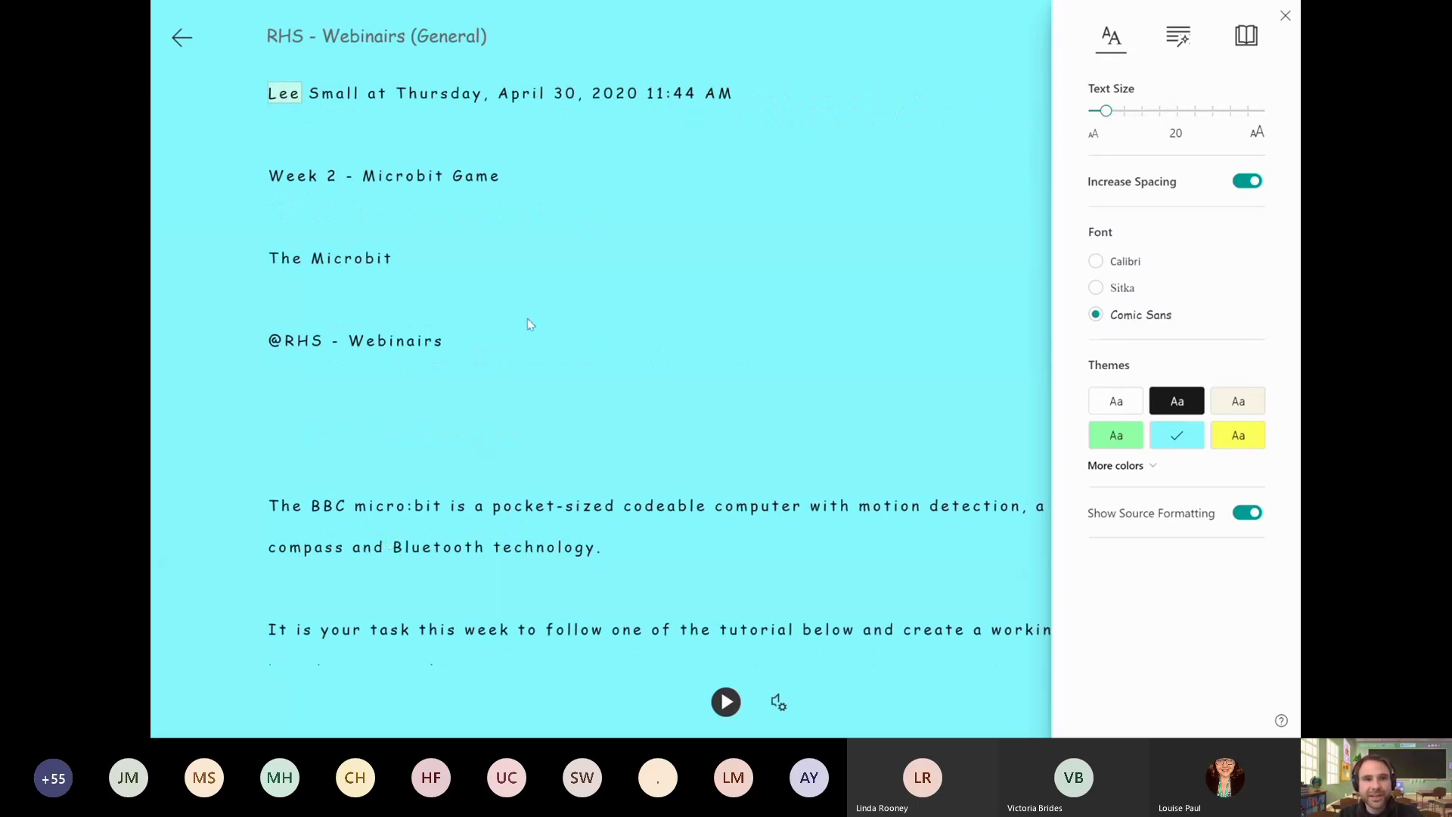
key(Escape)
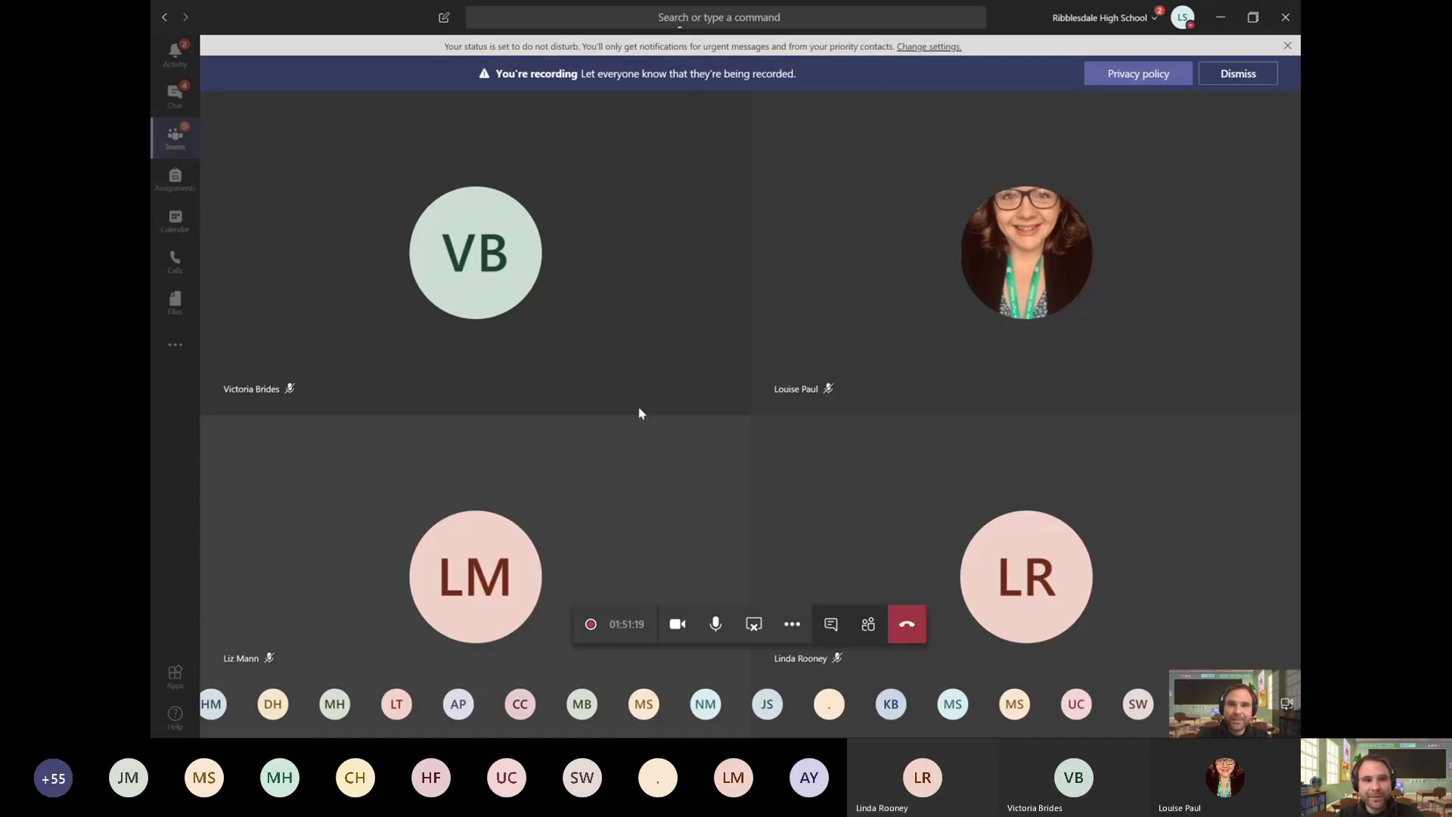
Step: Reopen the Week 2 - Microbit Game announcement in Immersive Reader, start and pause reading aloud, and exit the reader
click(175, 136)
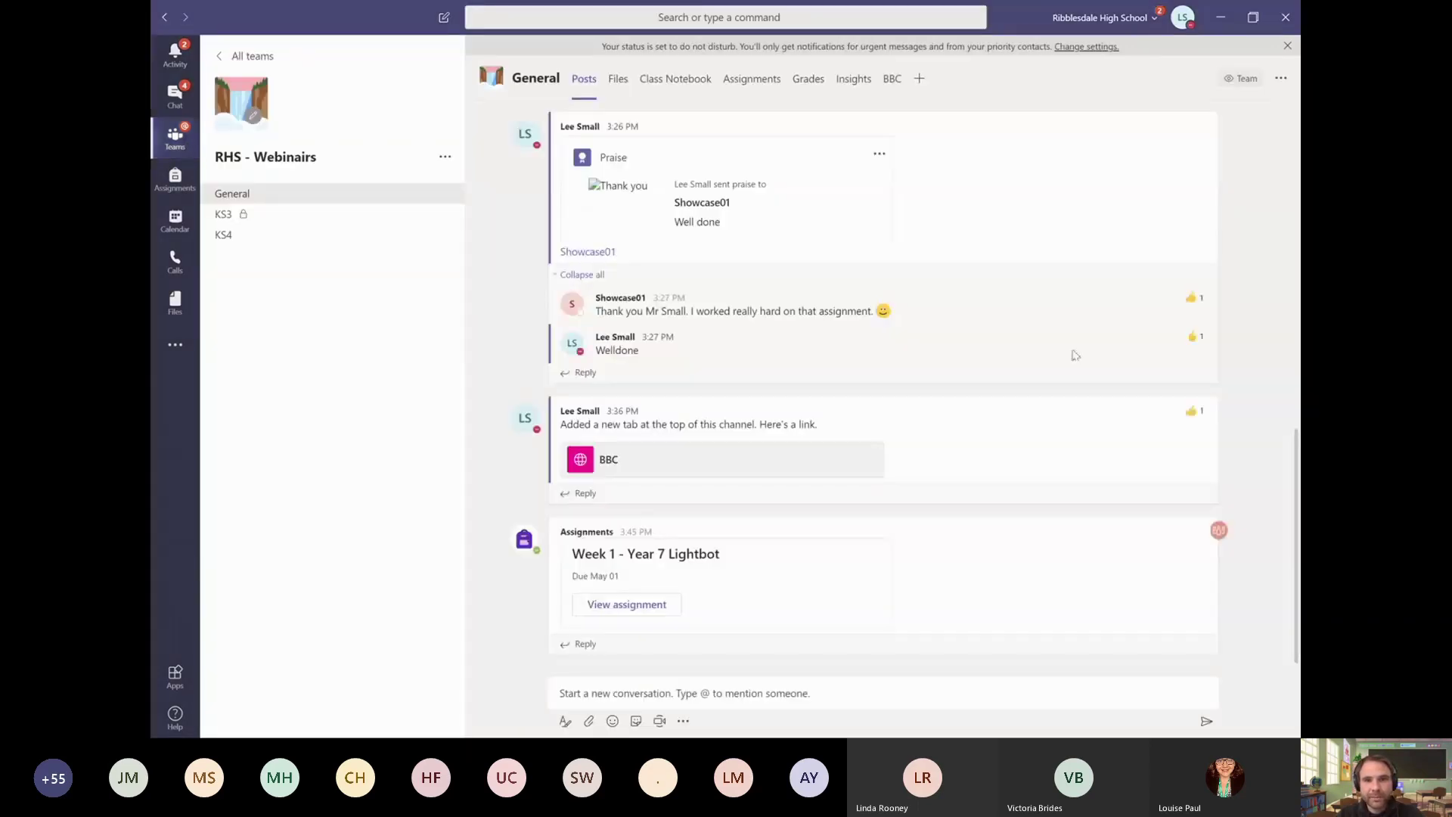
drag(1297, 502, 1231, 414)
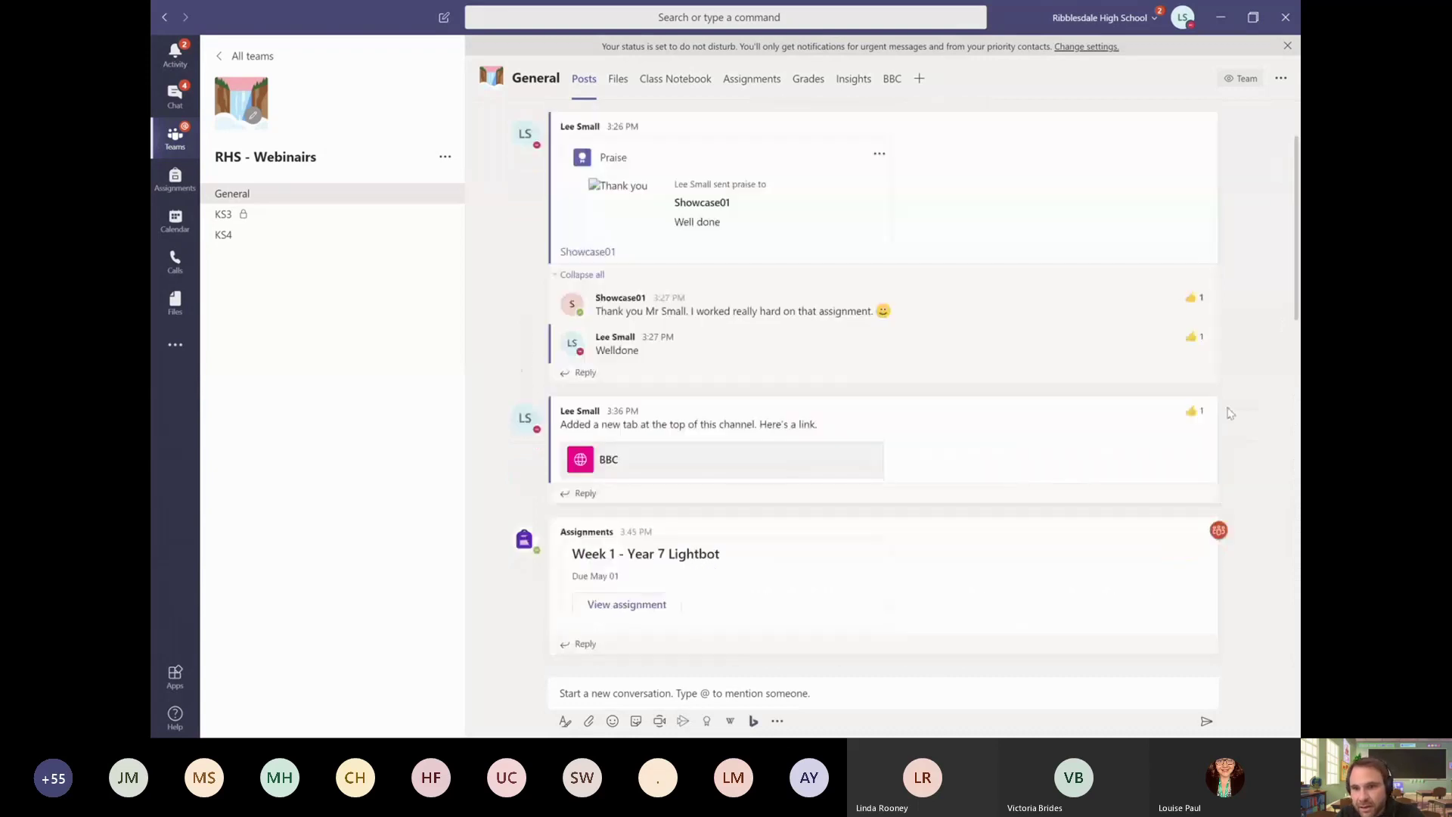
click(1292, 226)
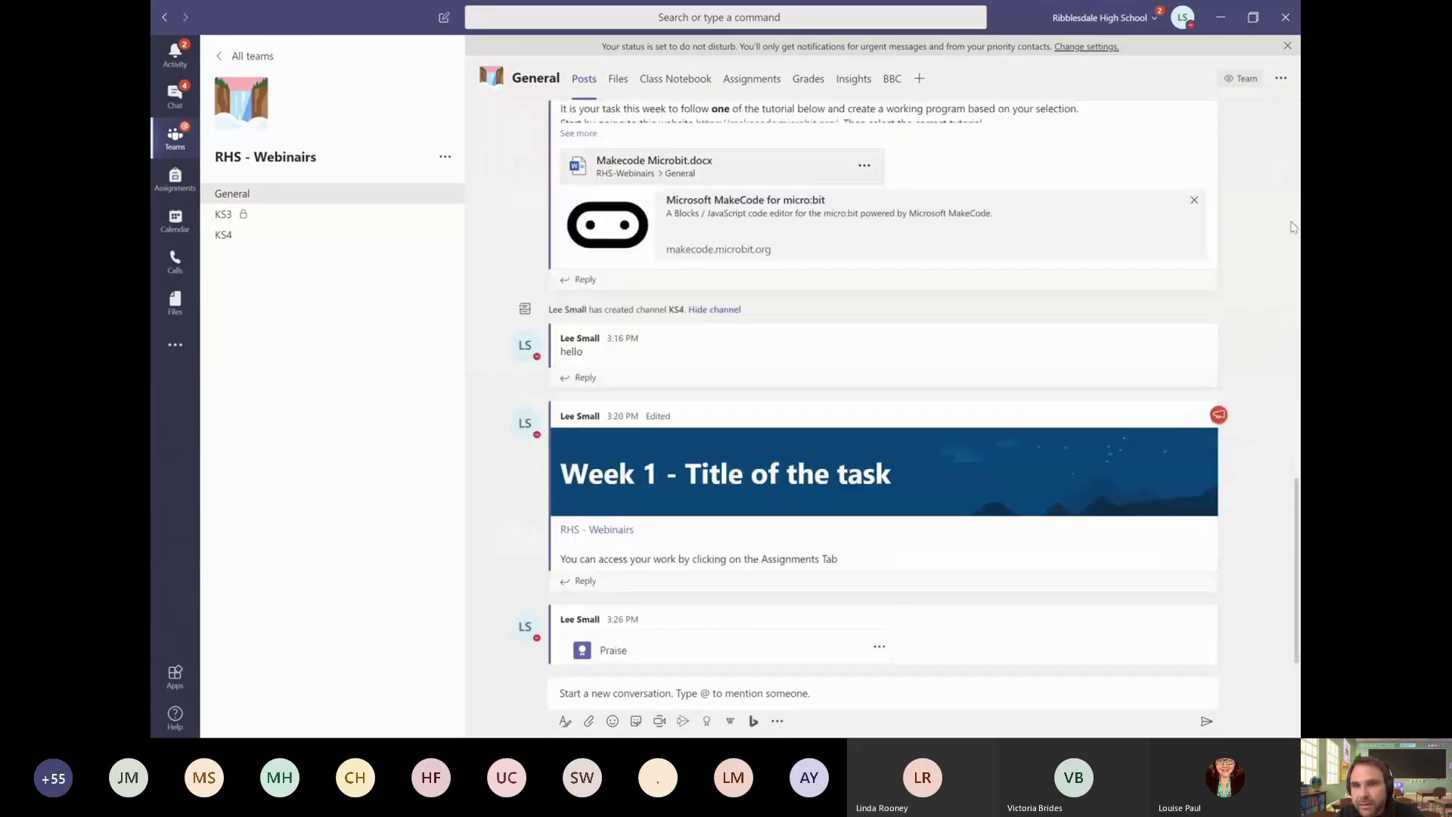
scroll(1278, 252, up, 2)
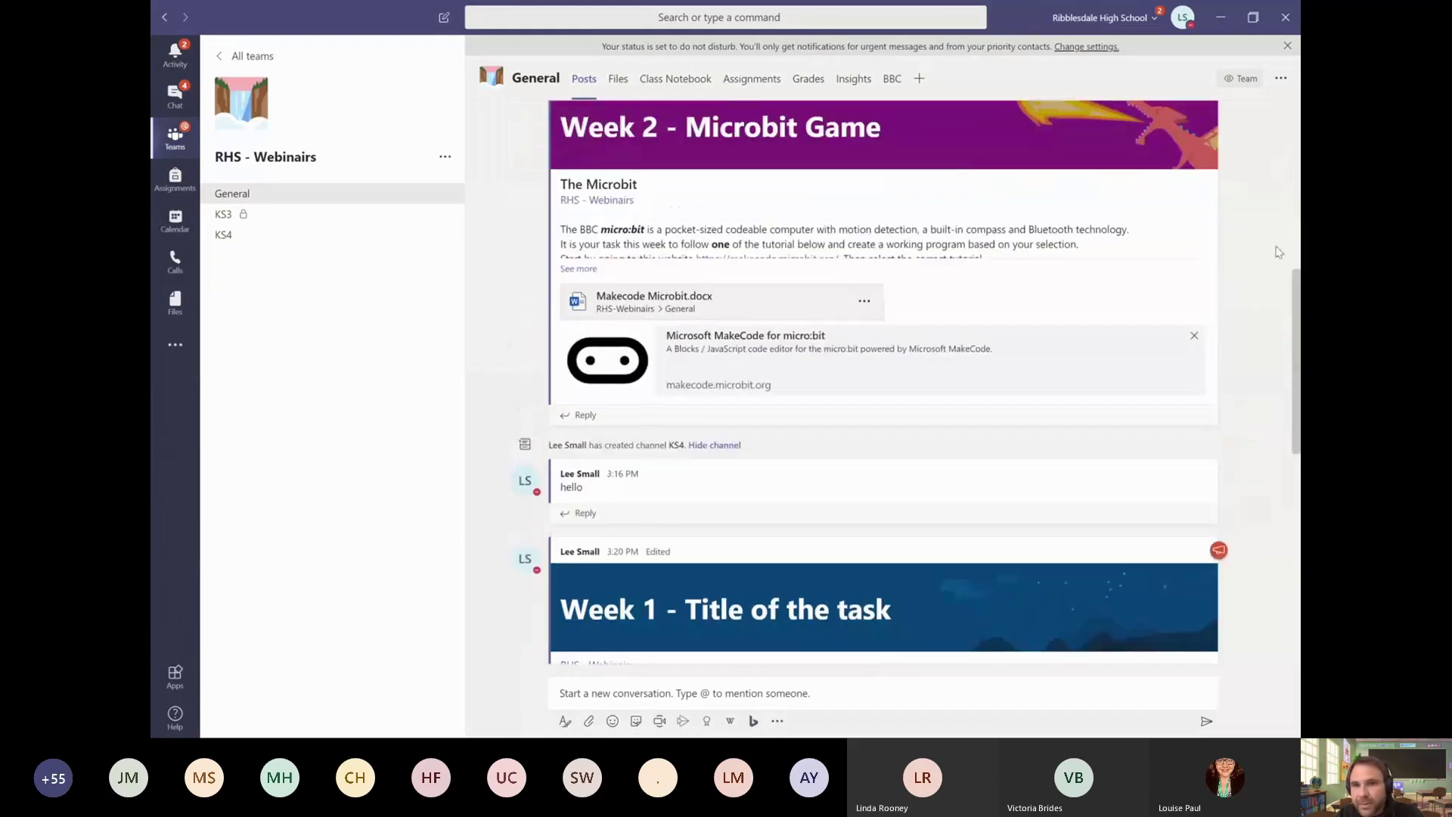
scroll(1279, 252, up, 2)
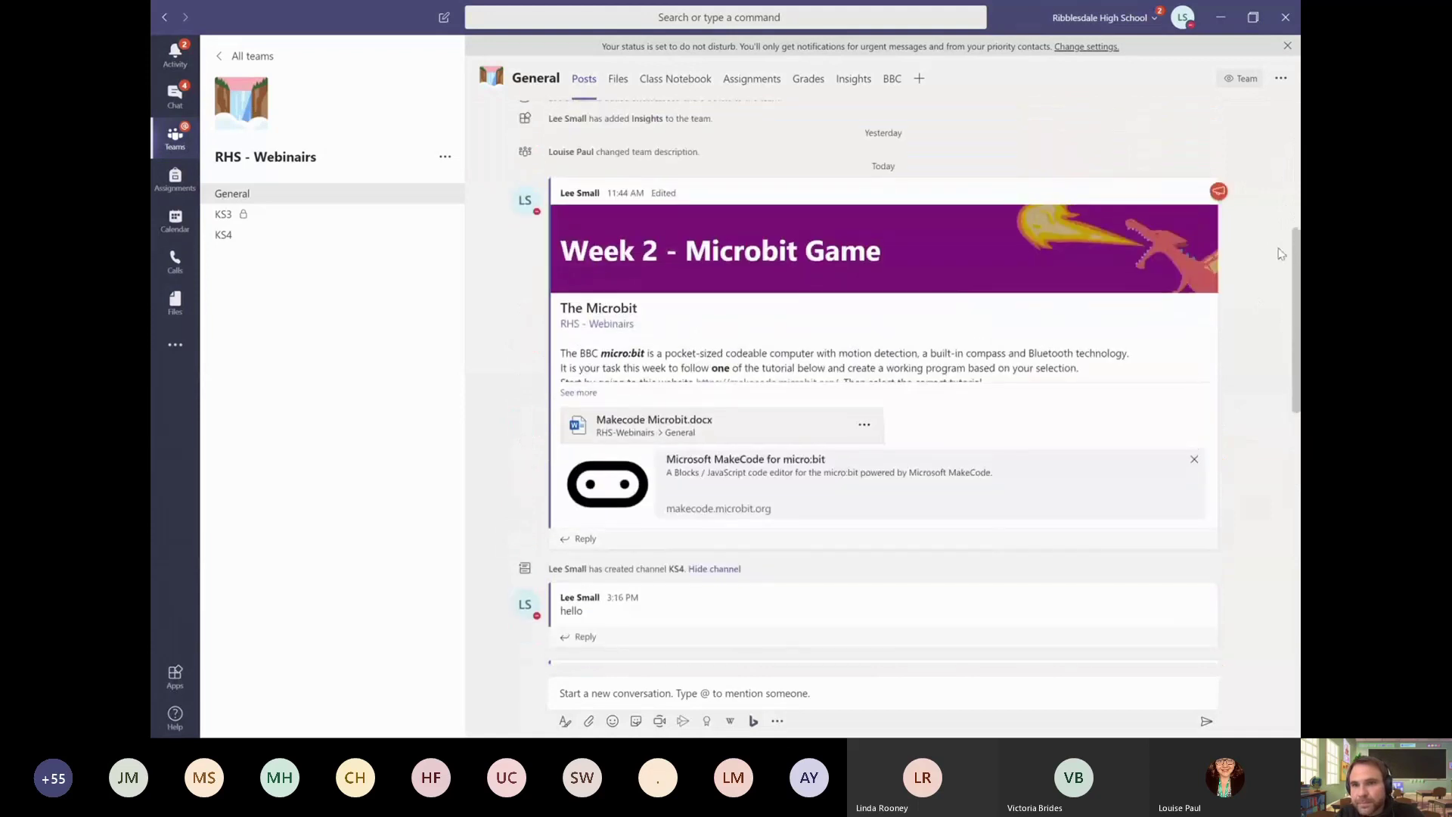
mouse_move(1208, 180)
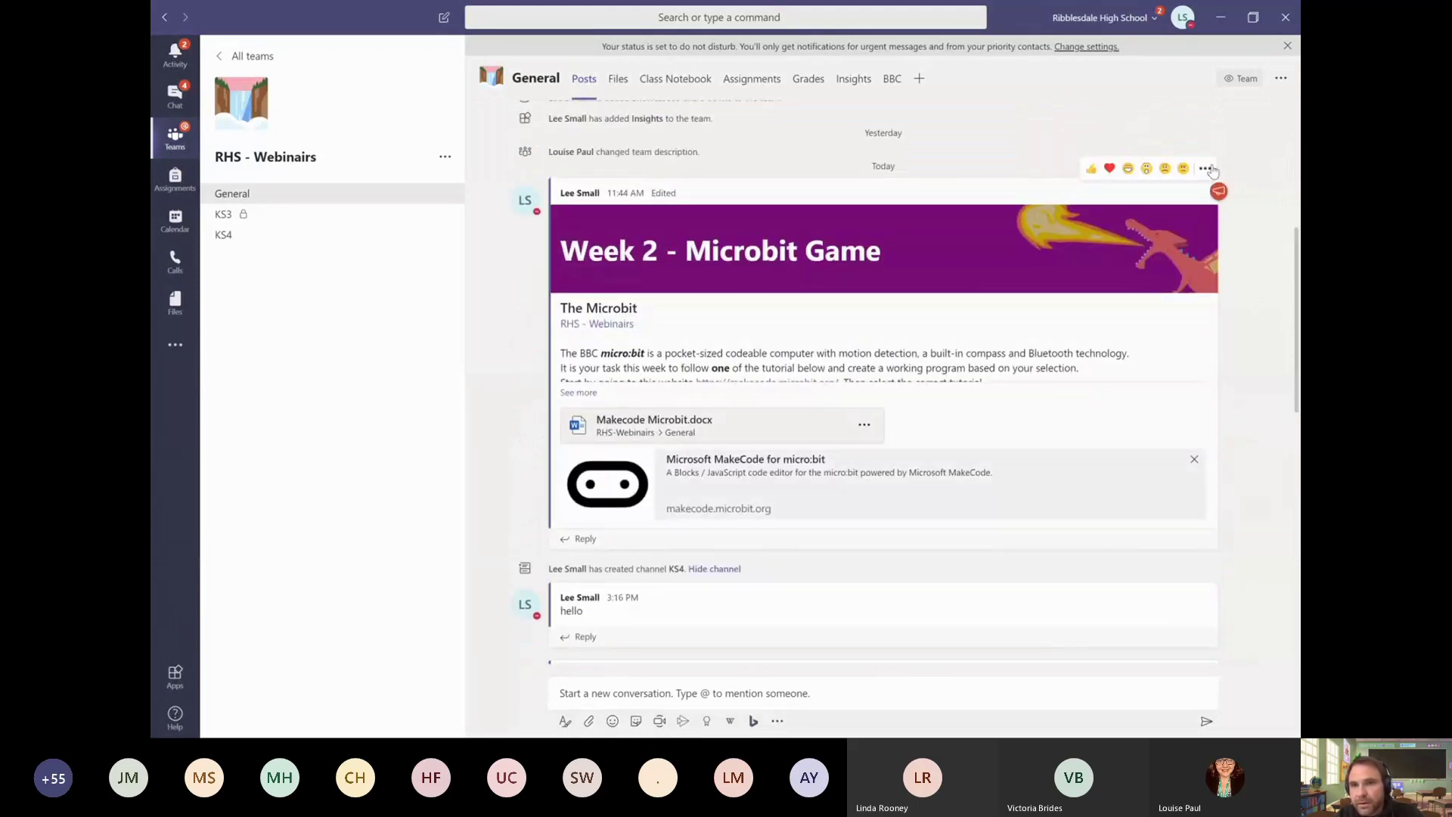
click(1206, 168)
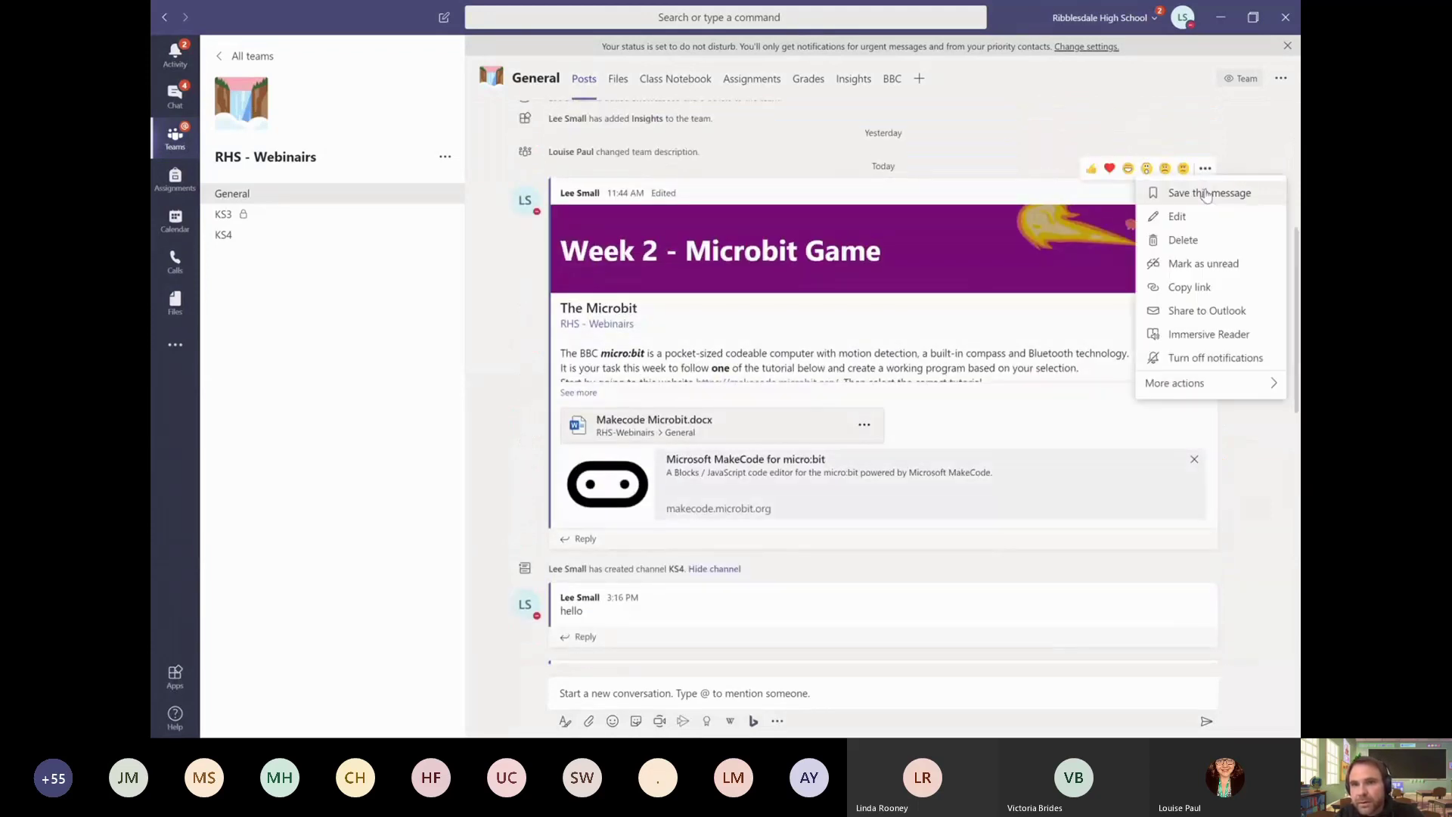
click(1208, 333)
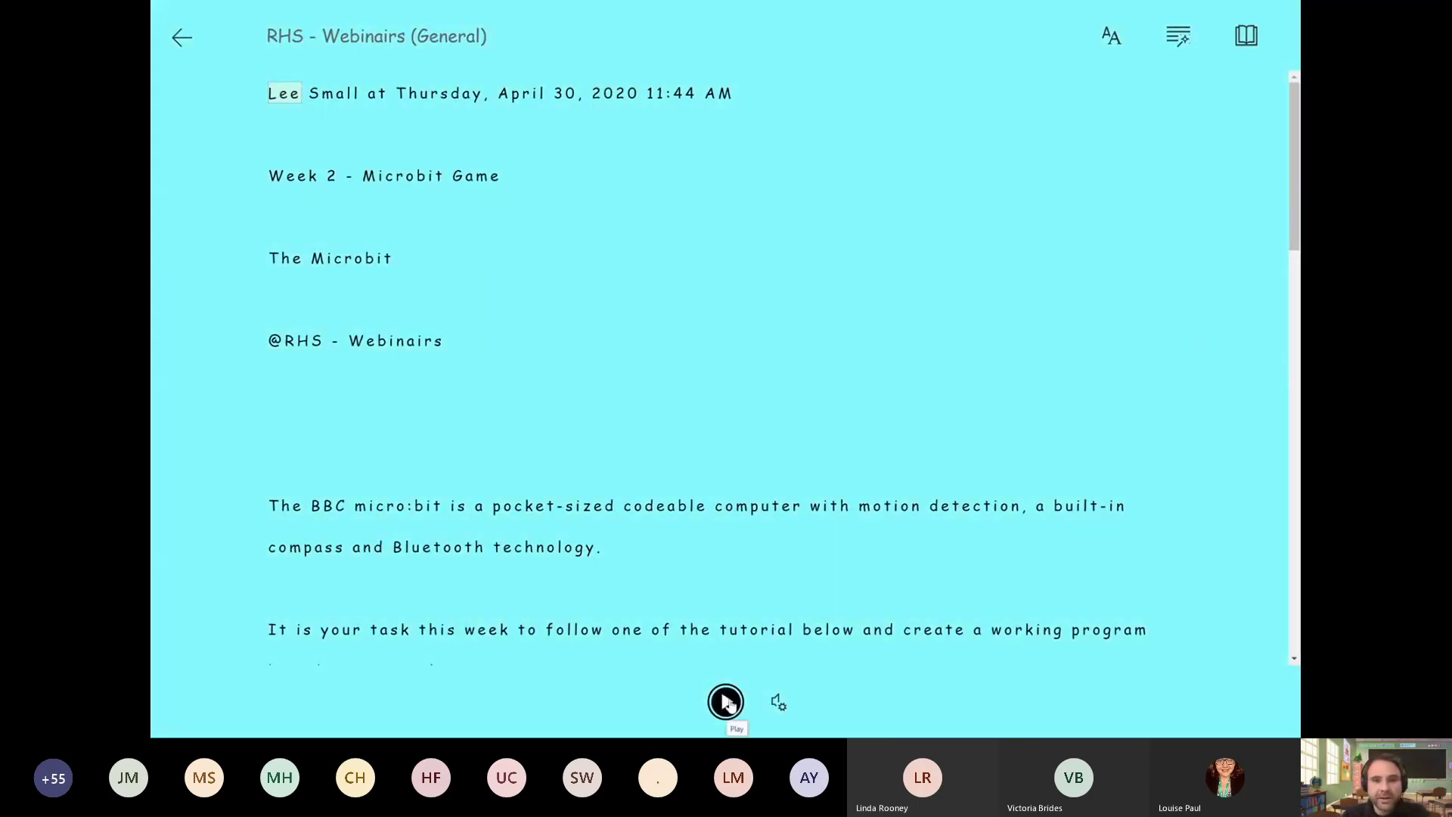
click(726, 702)
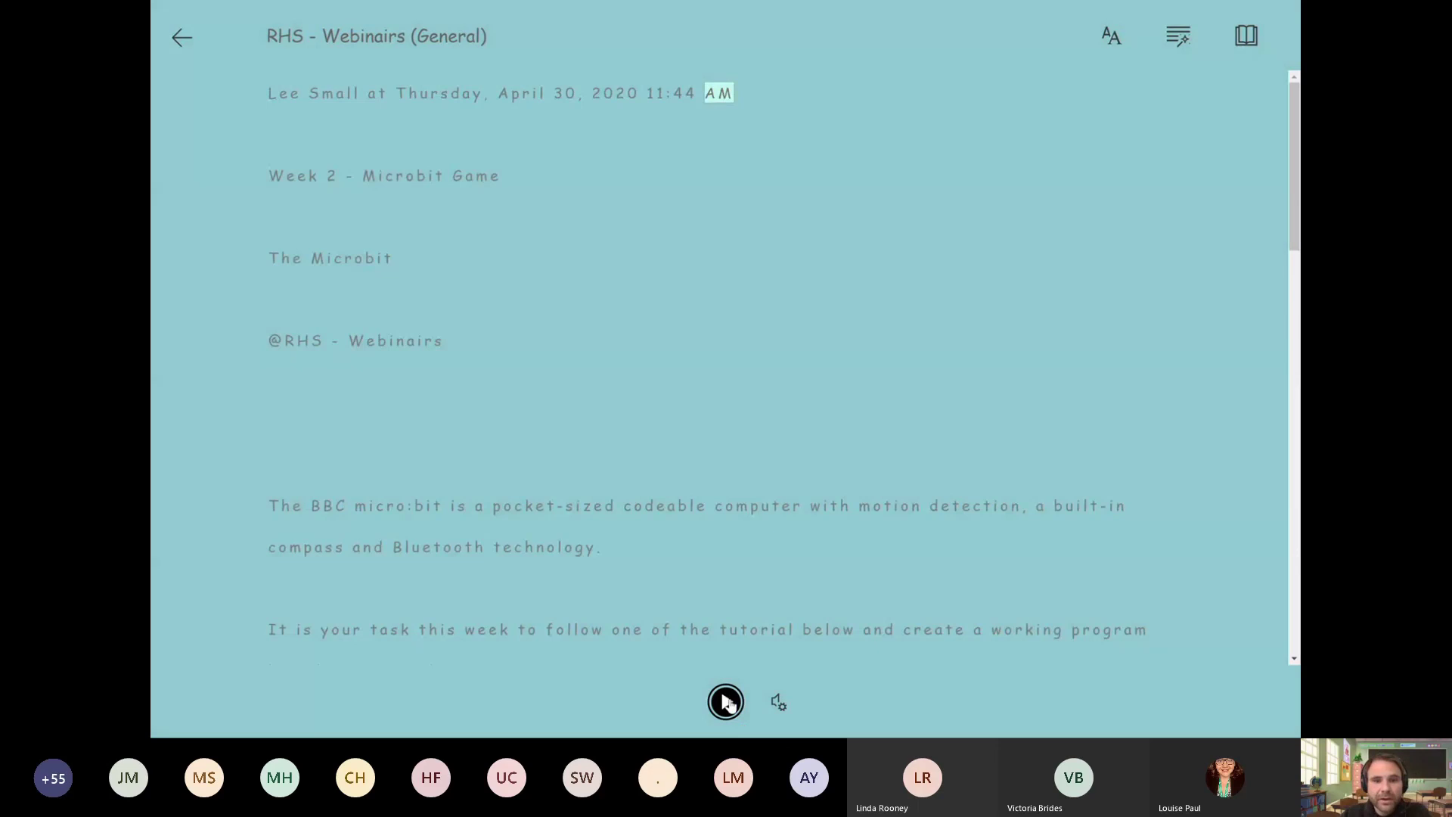
click(727, 702)
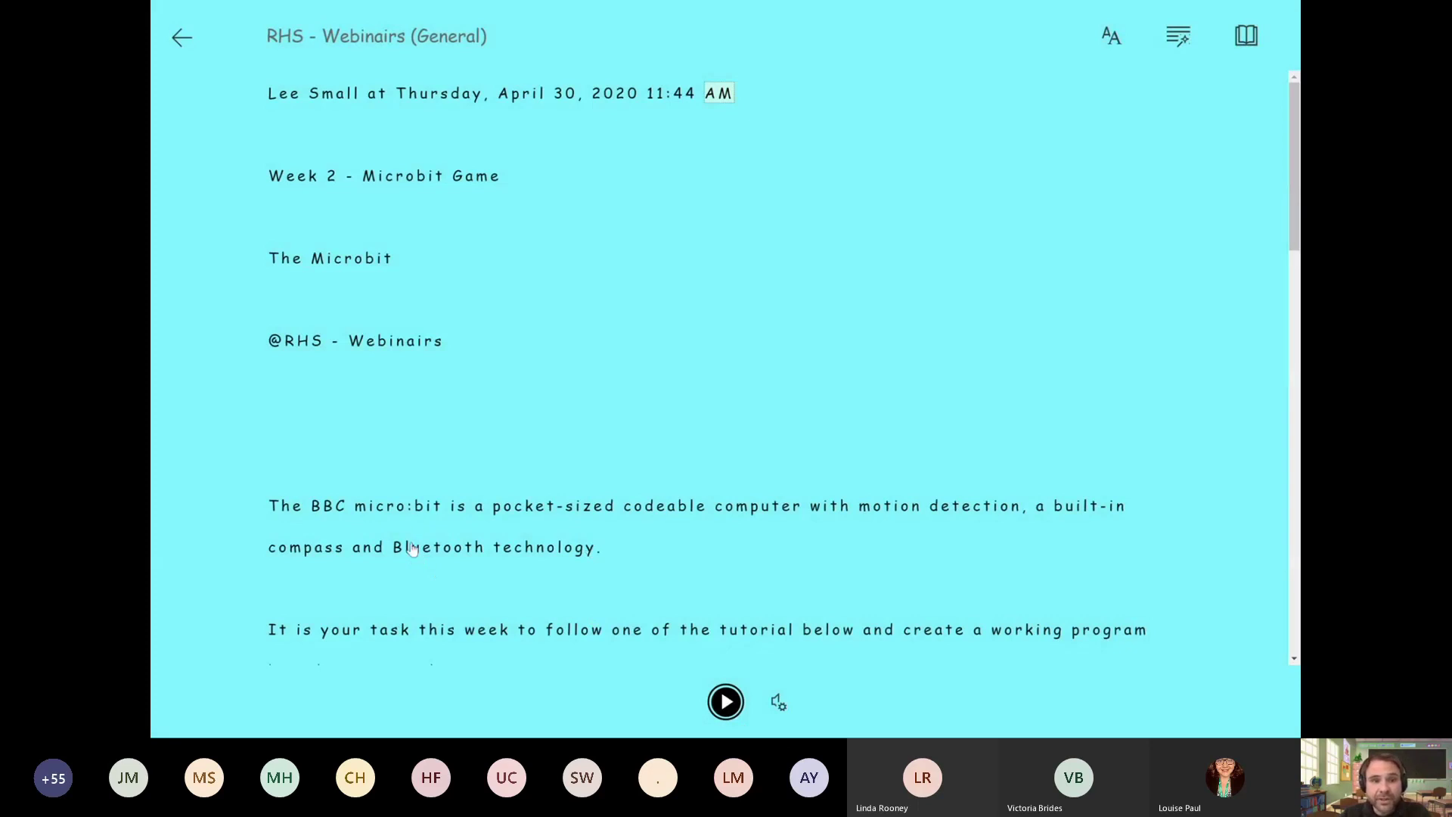
key(Escape)
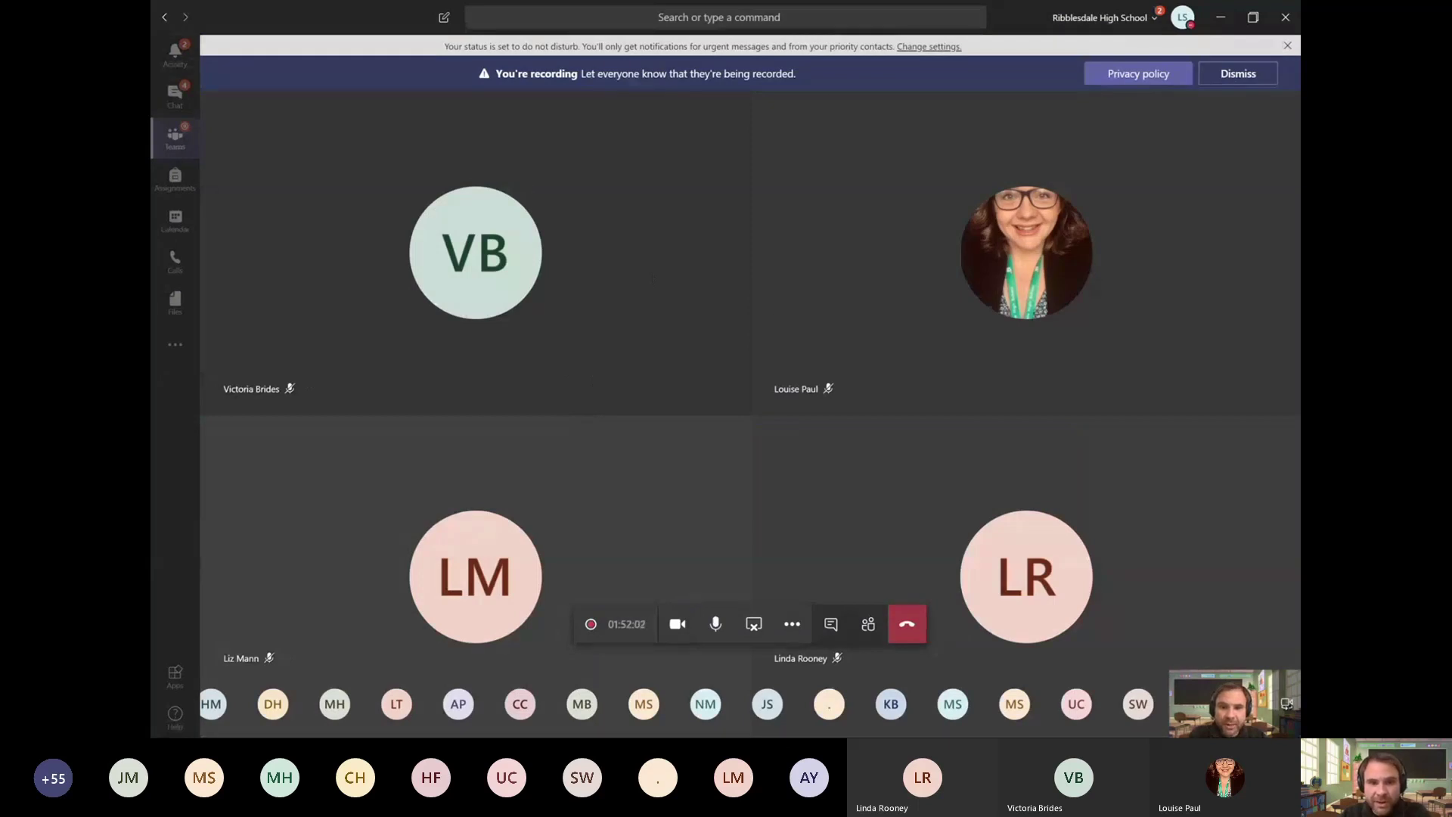
Step: Return to the General channel's posts and bring up the Week 2 - Microbit Game announcement in Immersive Reader again
click(174, 155)
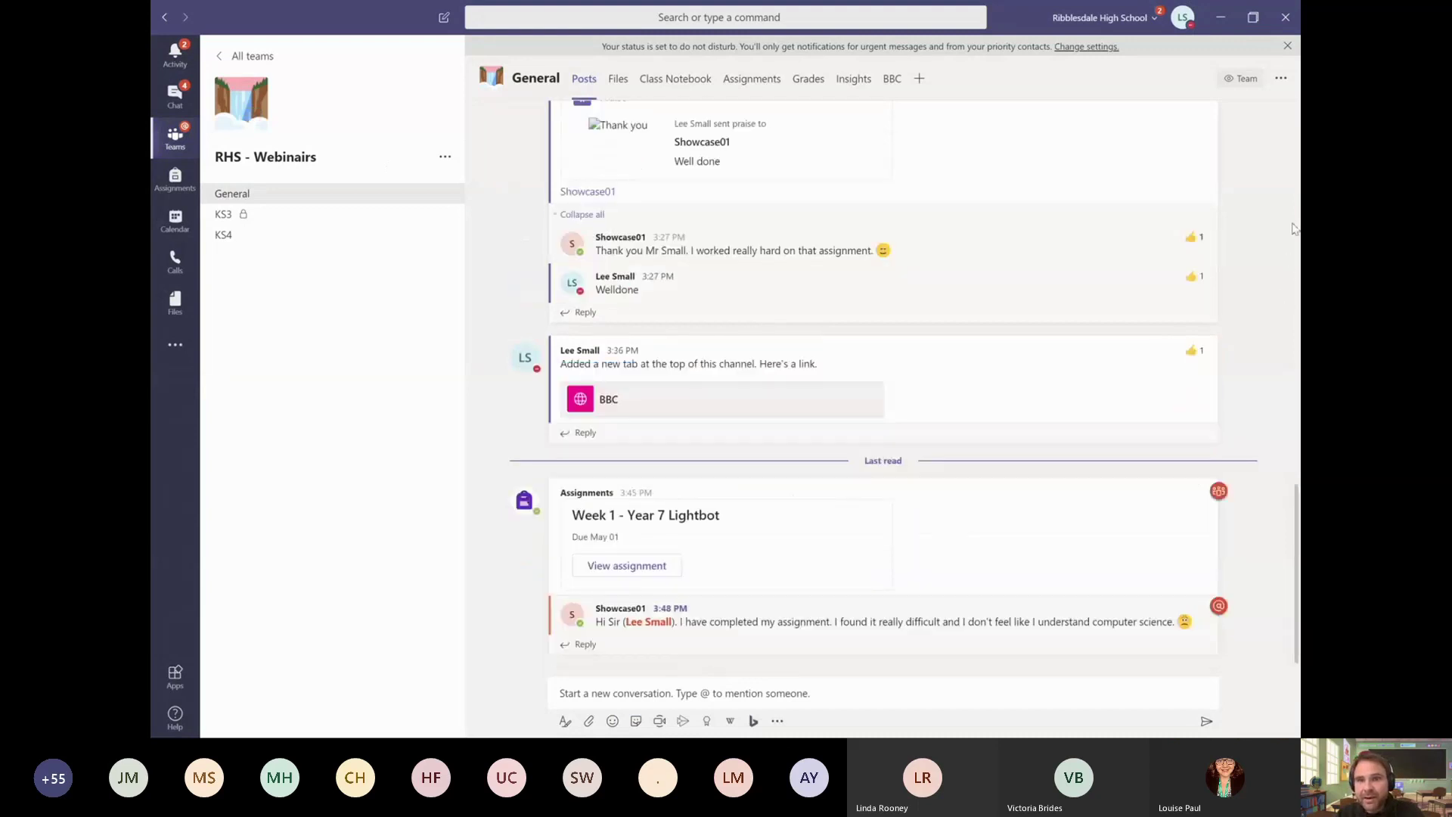
click(1293, 228)
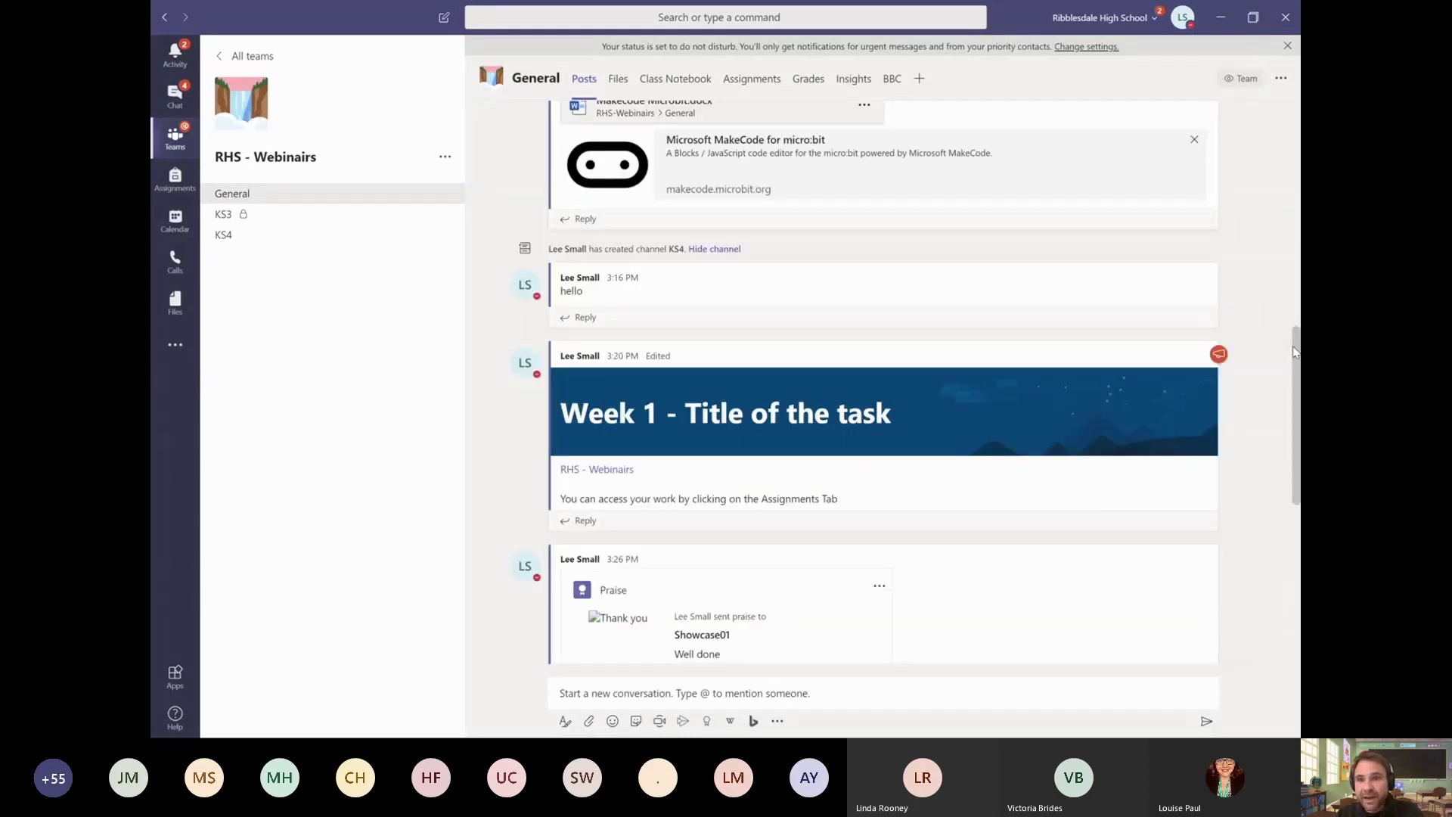
drag(1293, 335, 1293, 304)
scroll(1294, 283, up, 1)
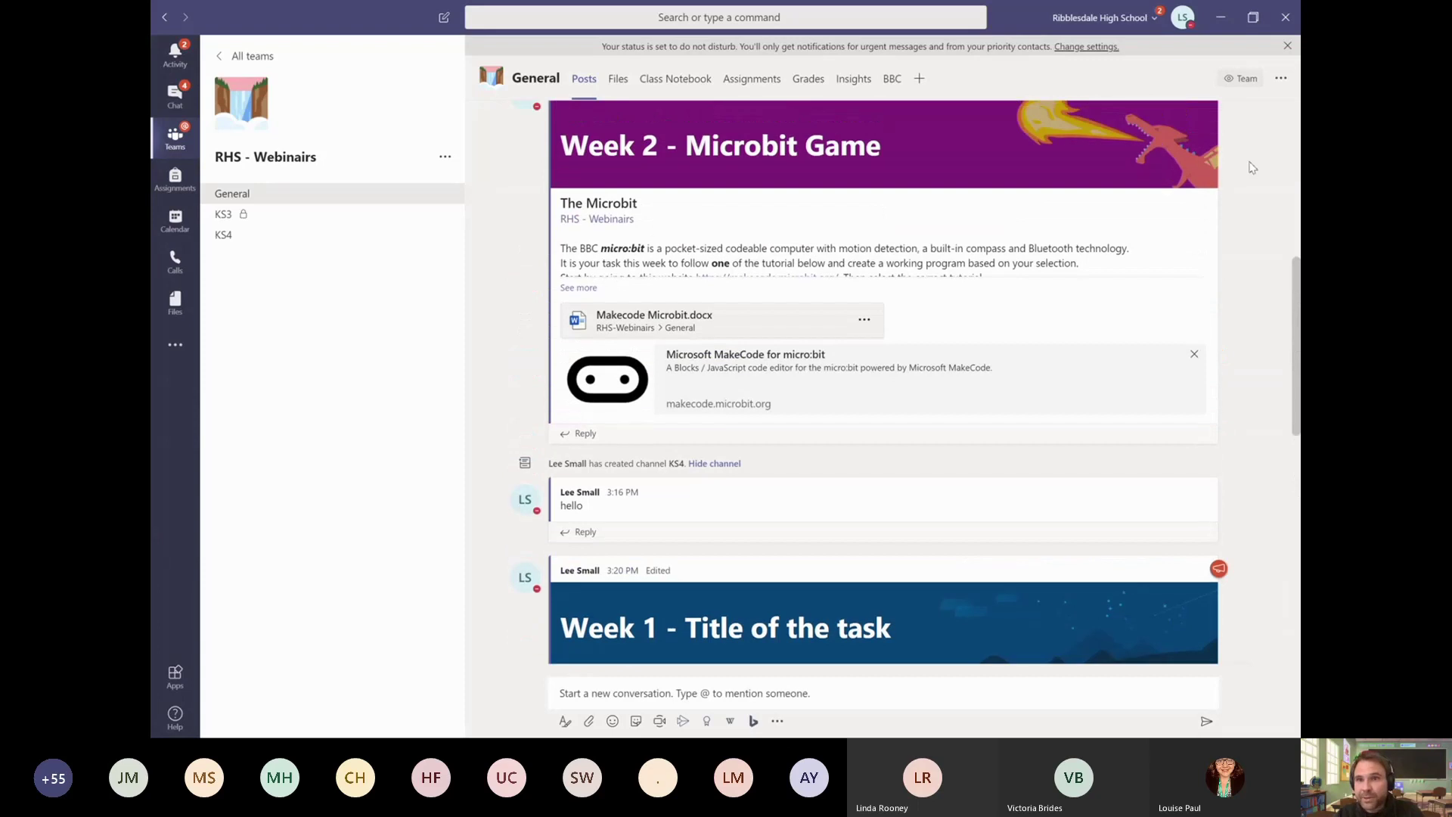
scroll(1266, 258, up, 5)
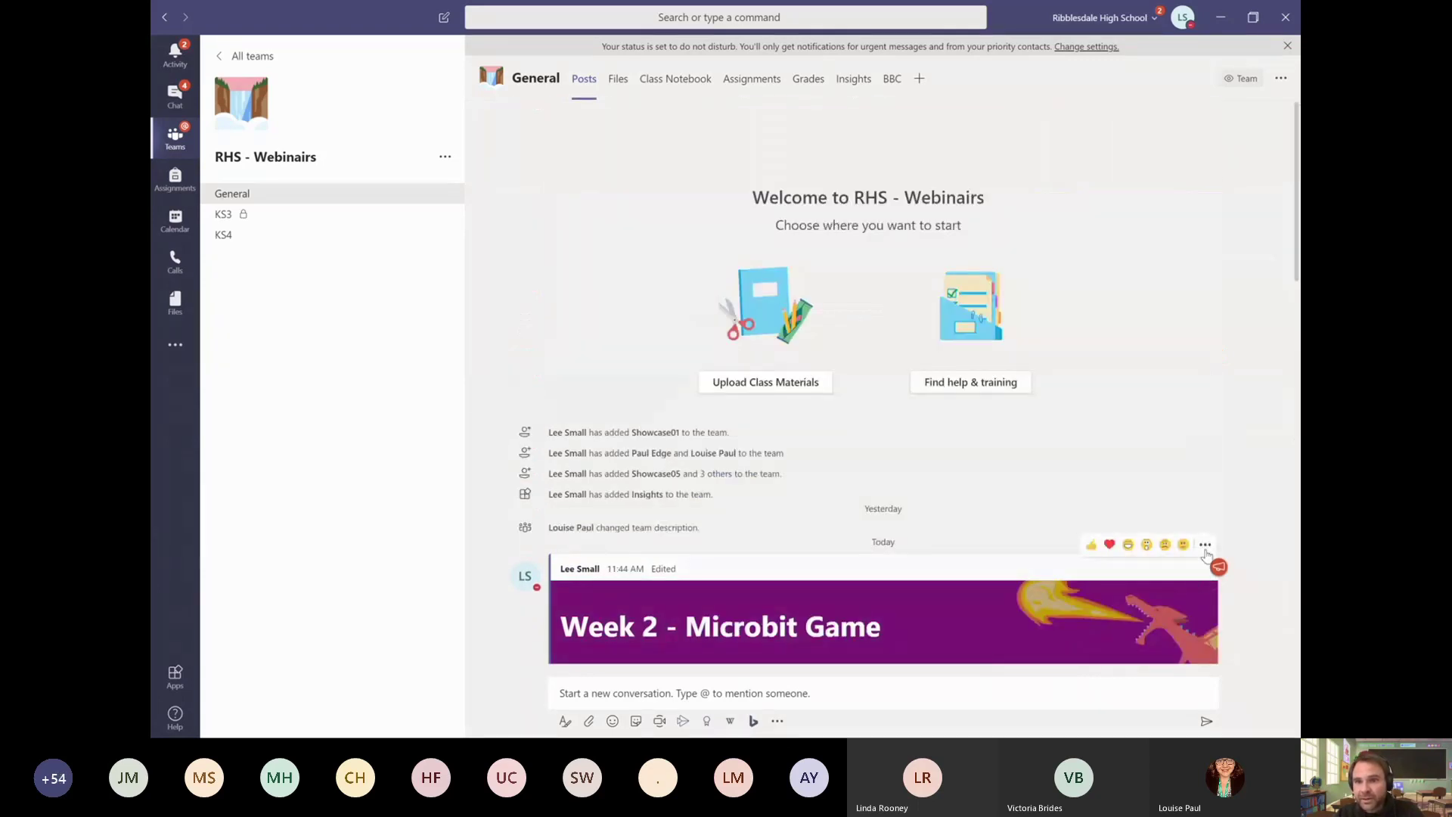
right_click(1200, 592)
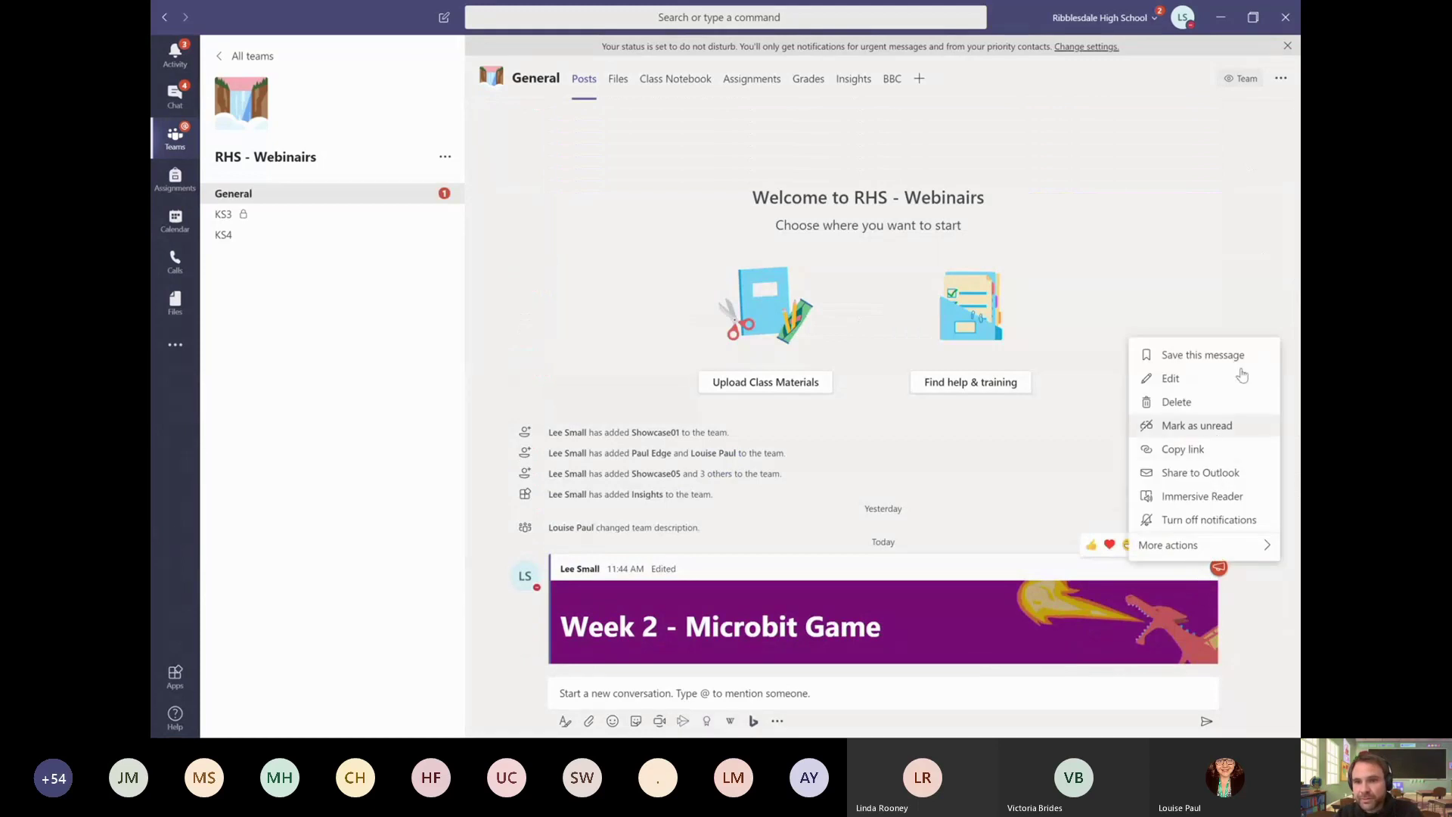
click(1221, 501)
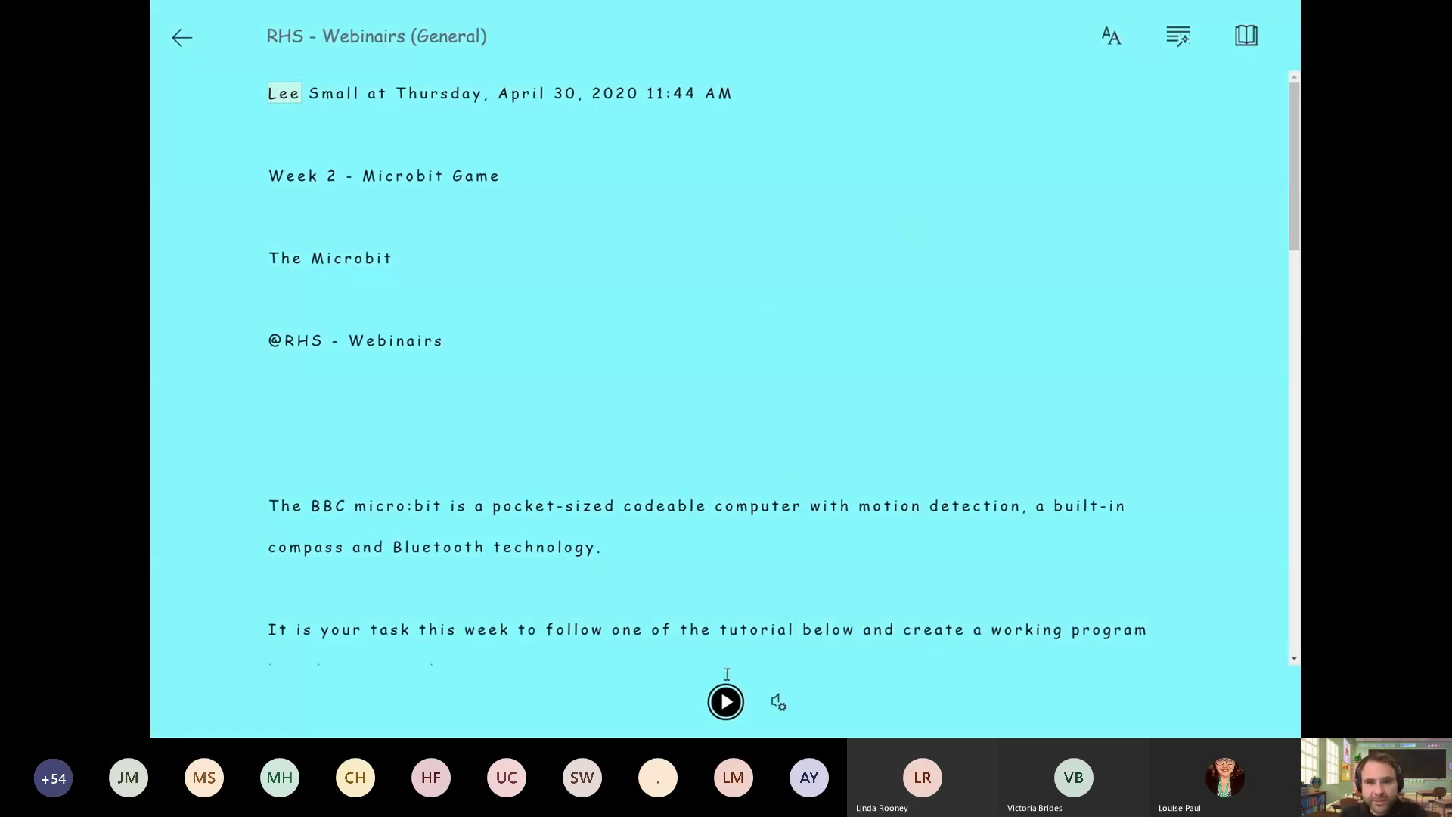
Step: Set the reader's text size to 42 with increased spacing, try the Calibri font, and switch back to Comic Sans
click(1117, 44)
drag(1108, 117, 1160, 130)
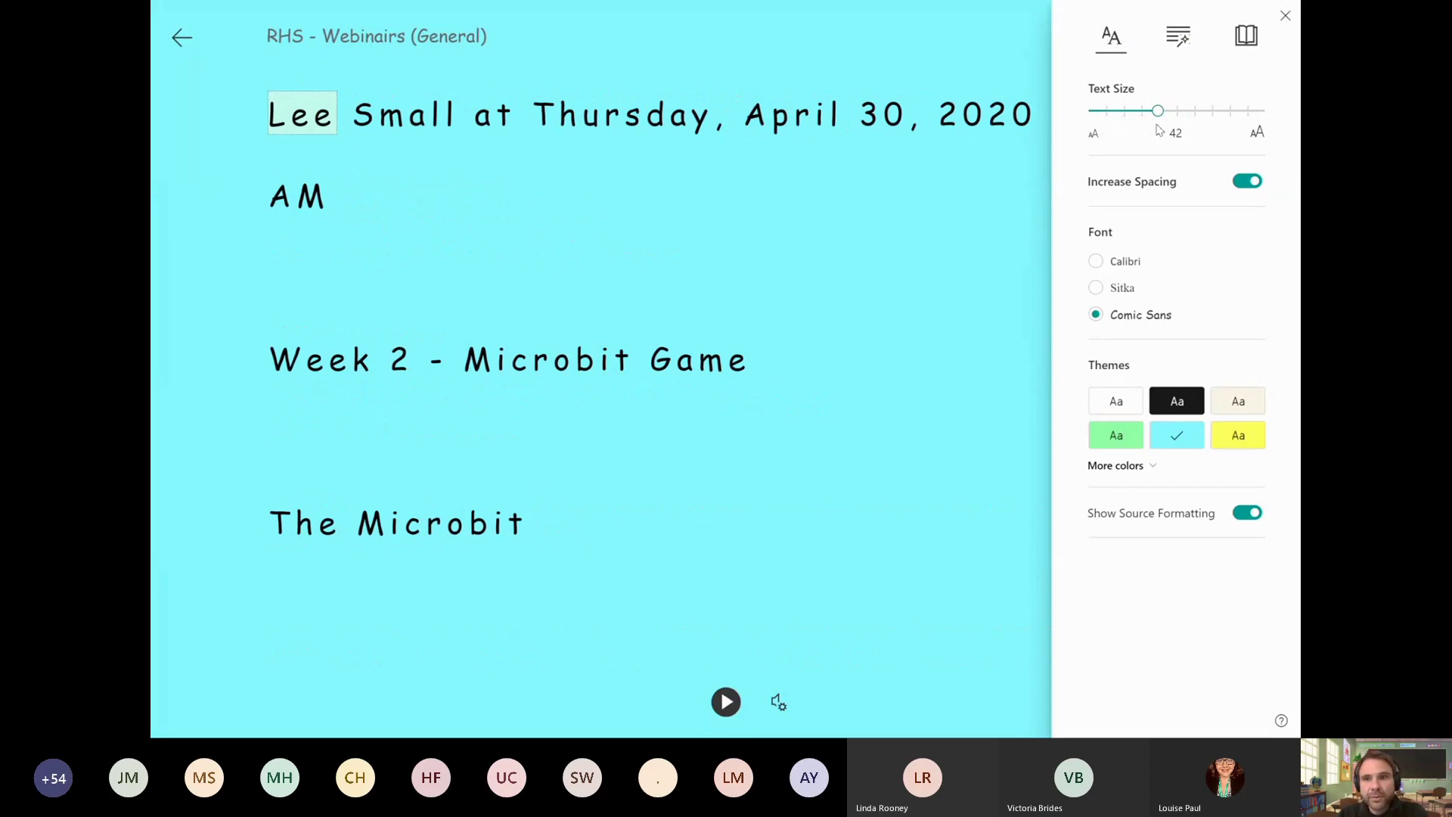
right_click(1253, 180)
click(1096, 262)
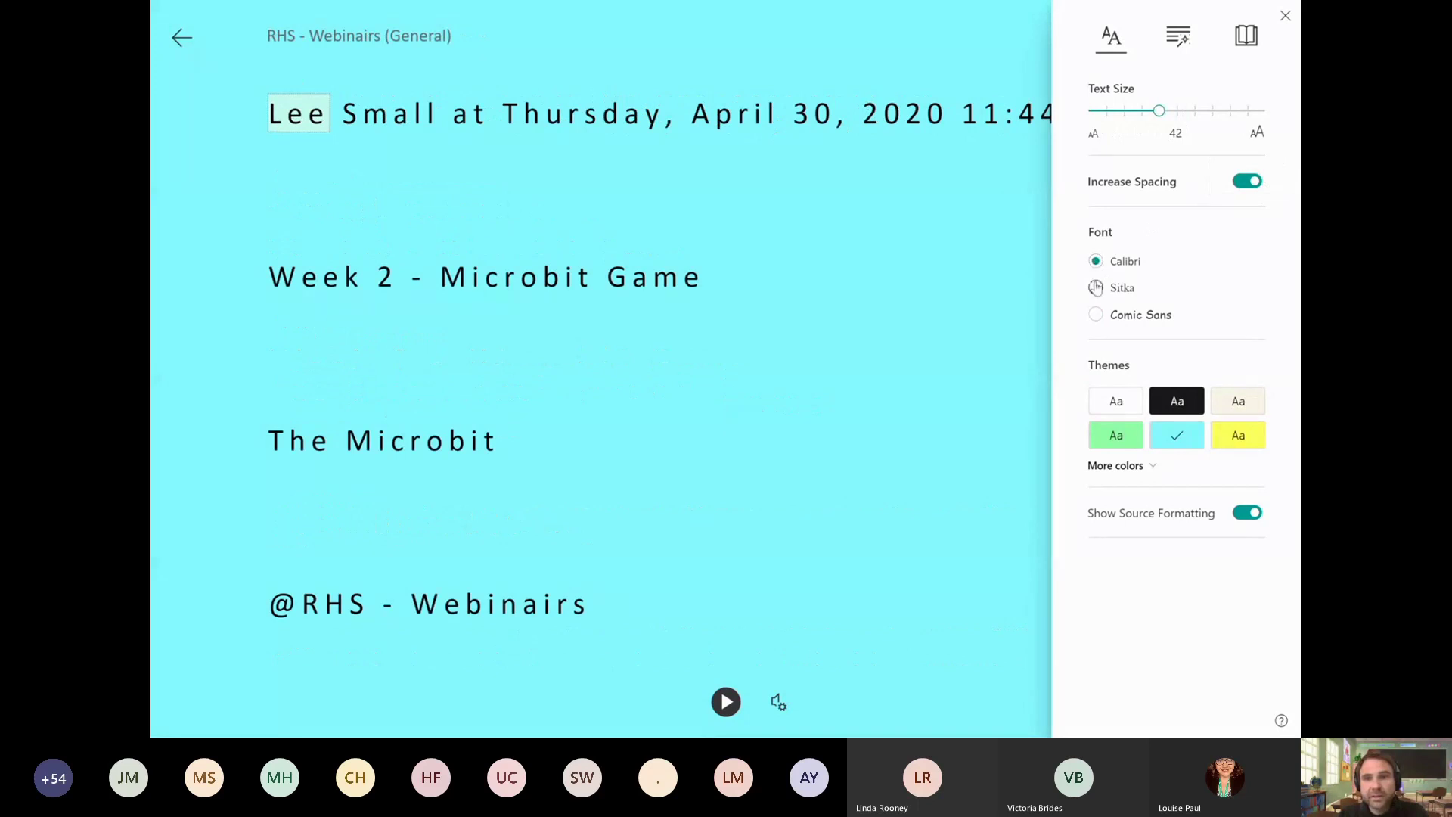
click(1096, 316)
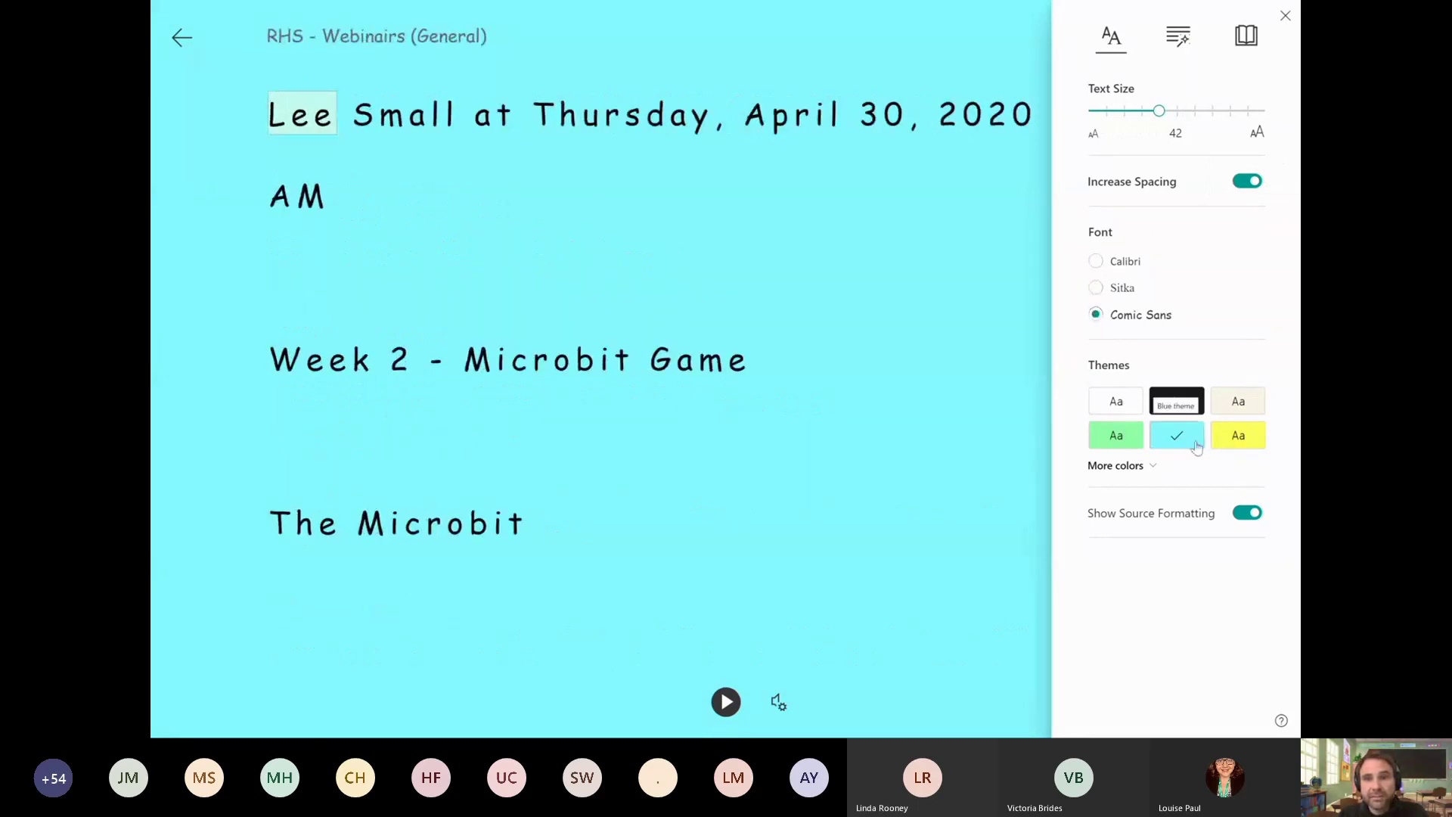
Step: Expand the reader's theme colours, try the yellow theme, and apply the light purple theme
click(1142, 466)
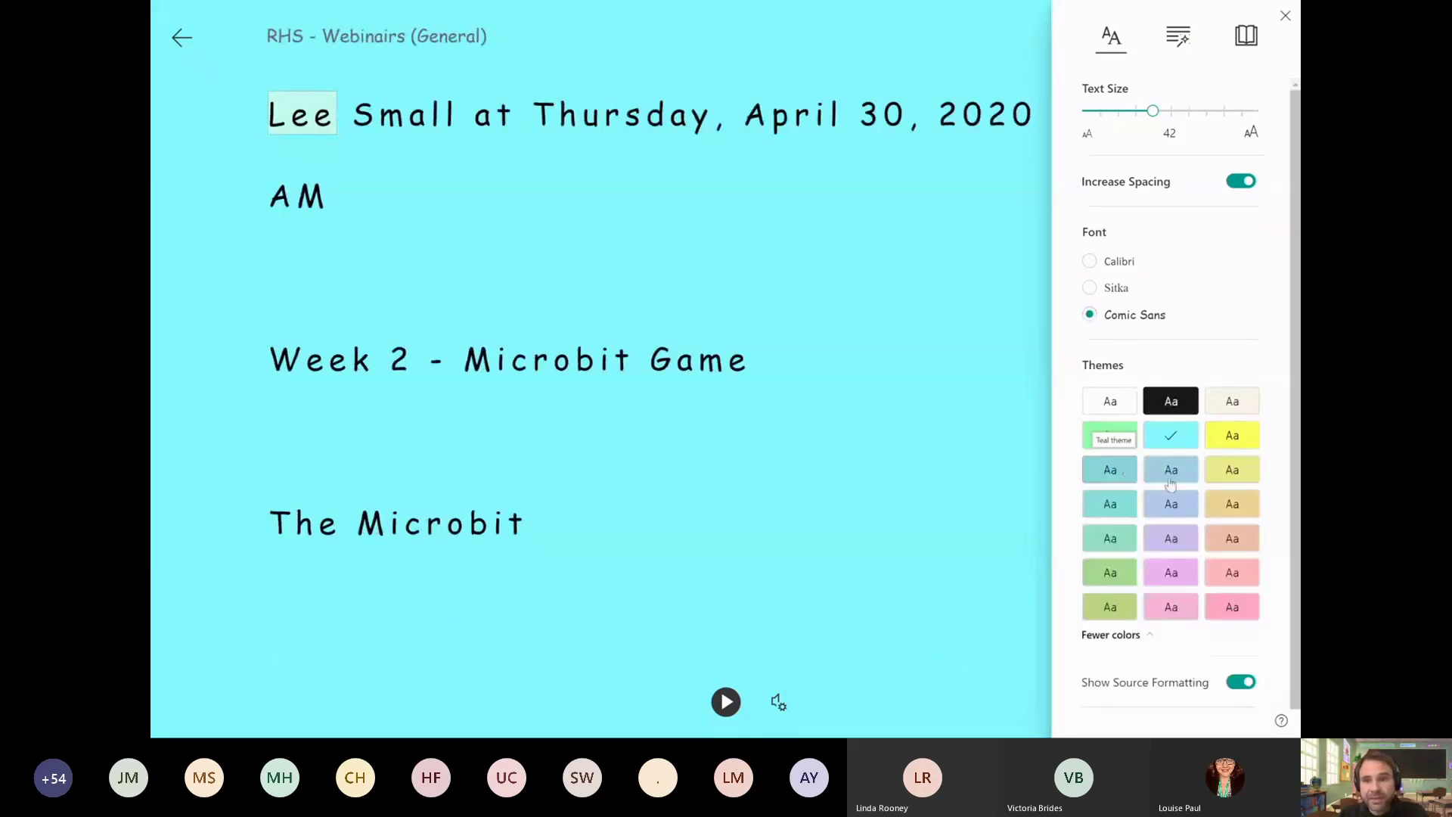
click(1230, 438)
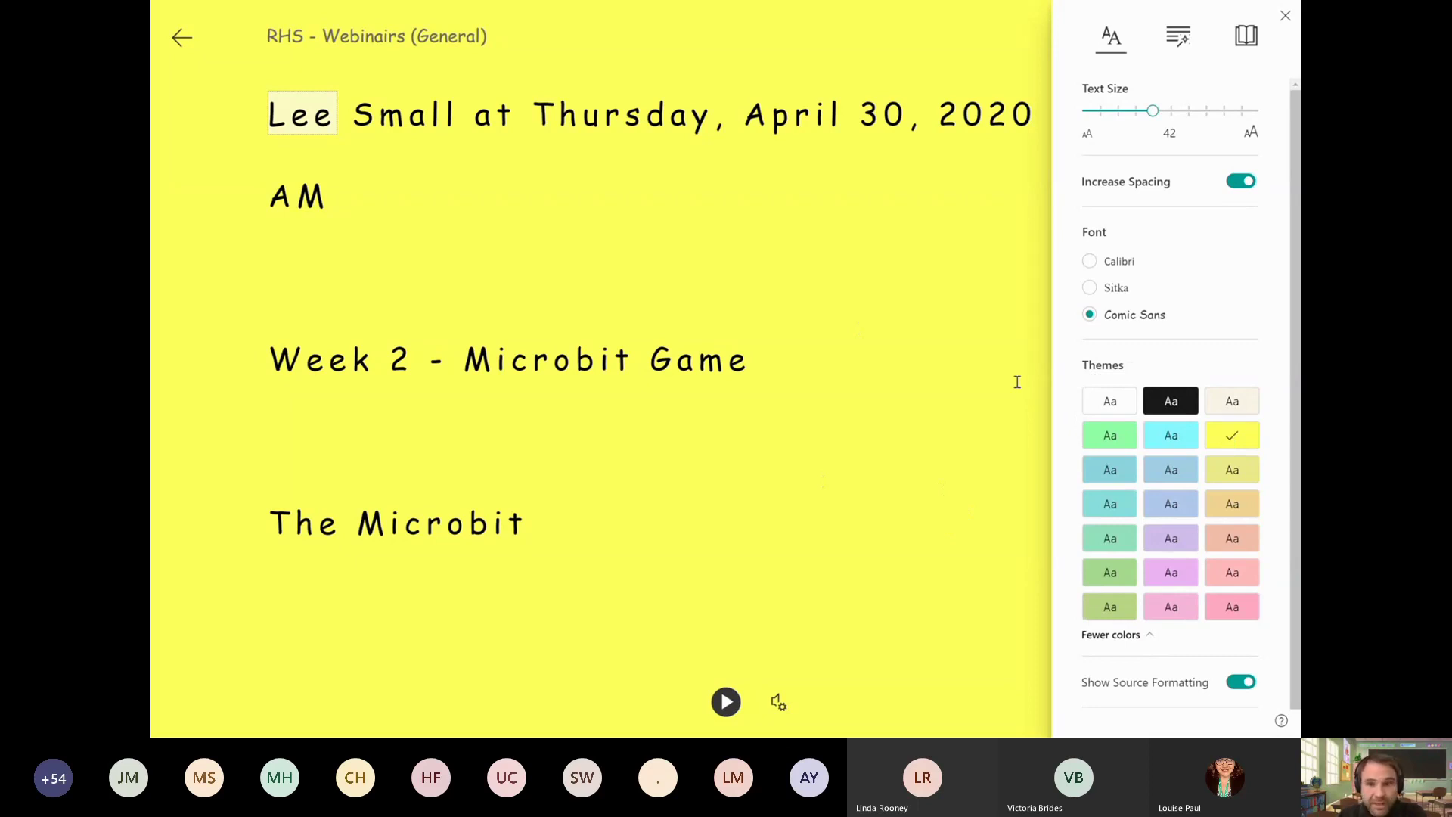
click(1177, 511)
click(1176, 543)
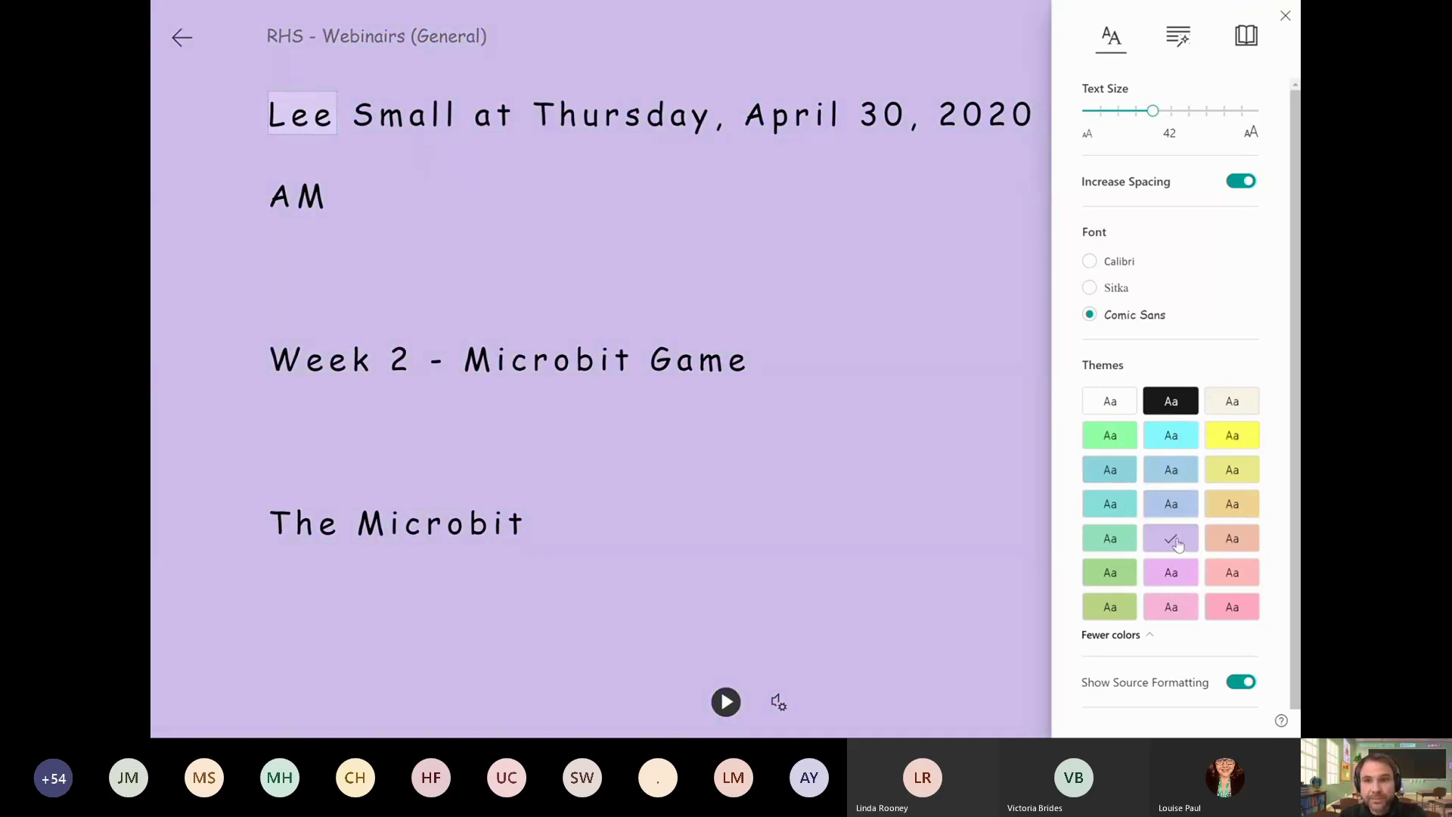
Step: Glance over the grammar options and bring up the picture dictionary entry for "follow" in the task paragraph
click(1179, 39)
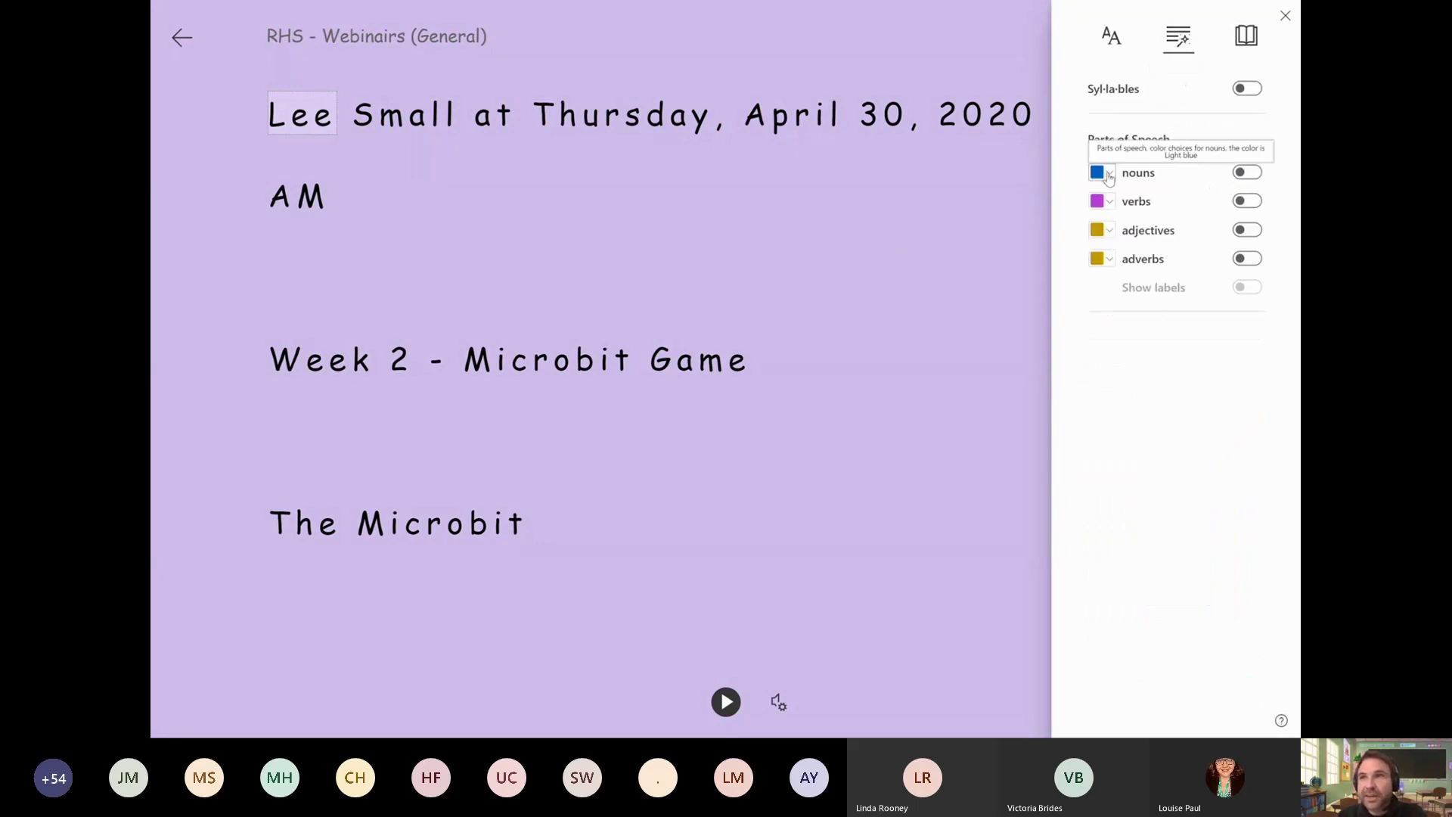
click(962, 288)
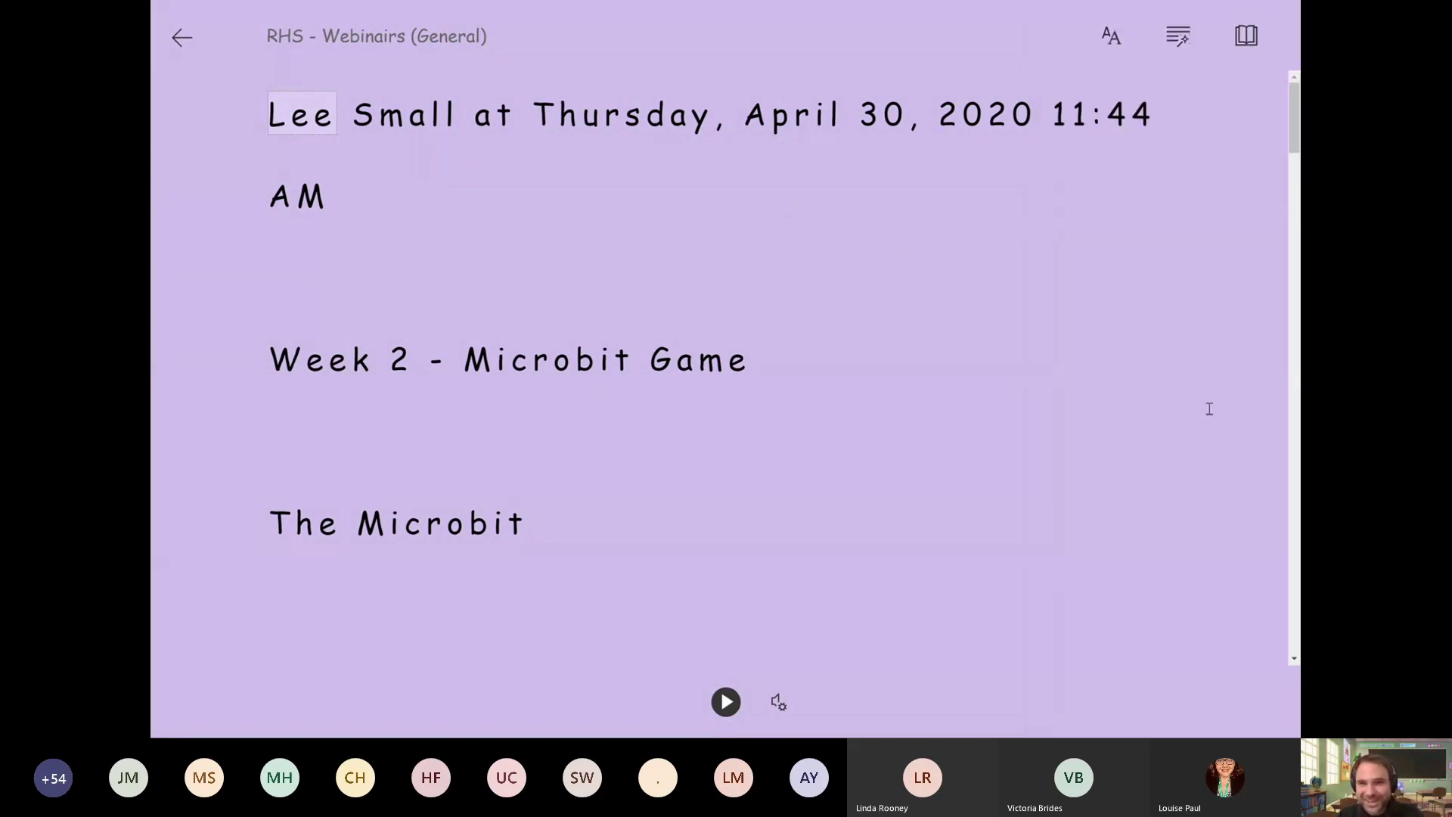
drag(1294, 146, 1294, 278)
click(872, 205)
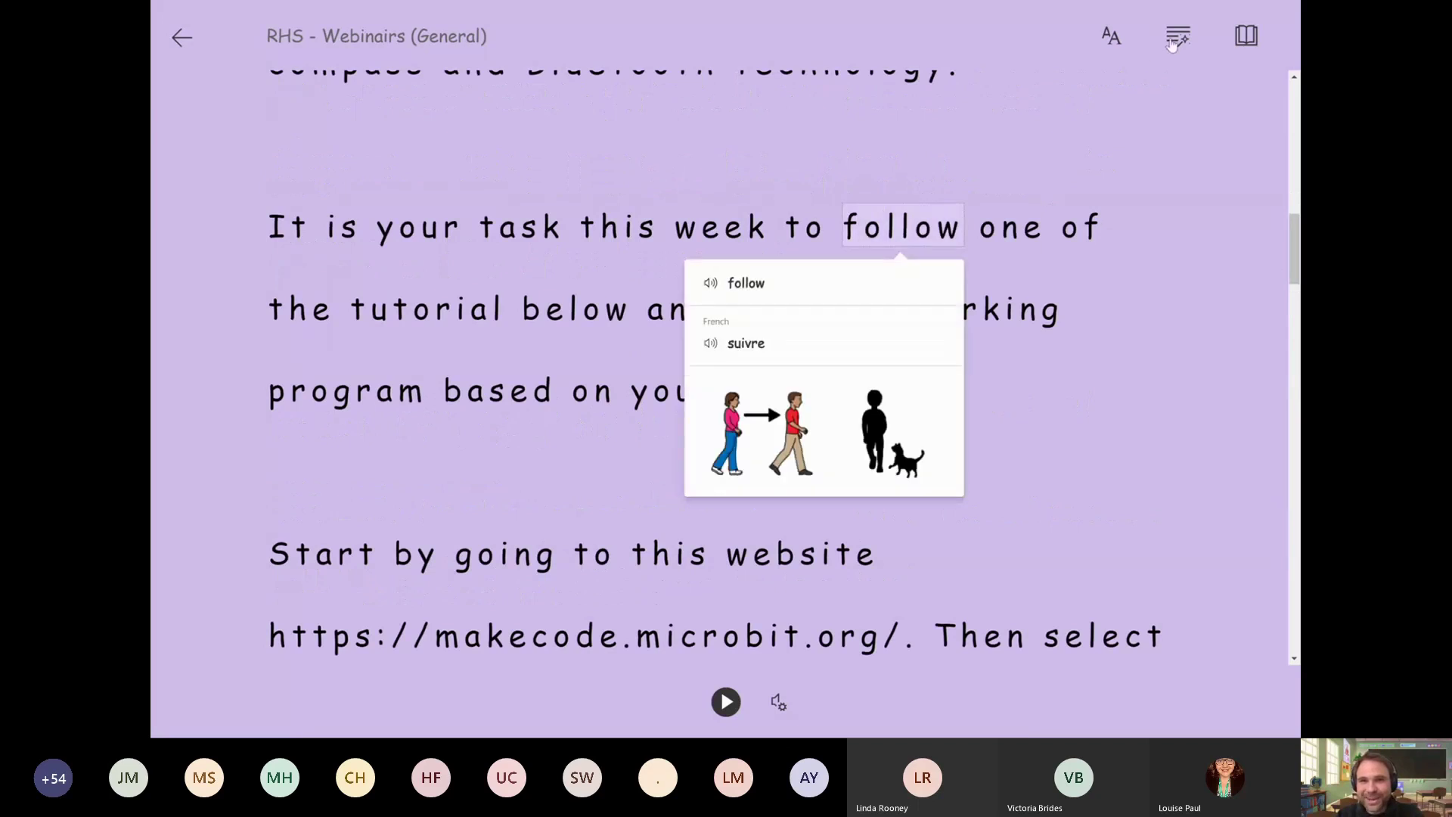
Step: Highlight the nouns in the text in orange, toggling the highlighting off and back on
click(1178, 36)
click(1101, 172)
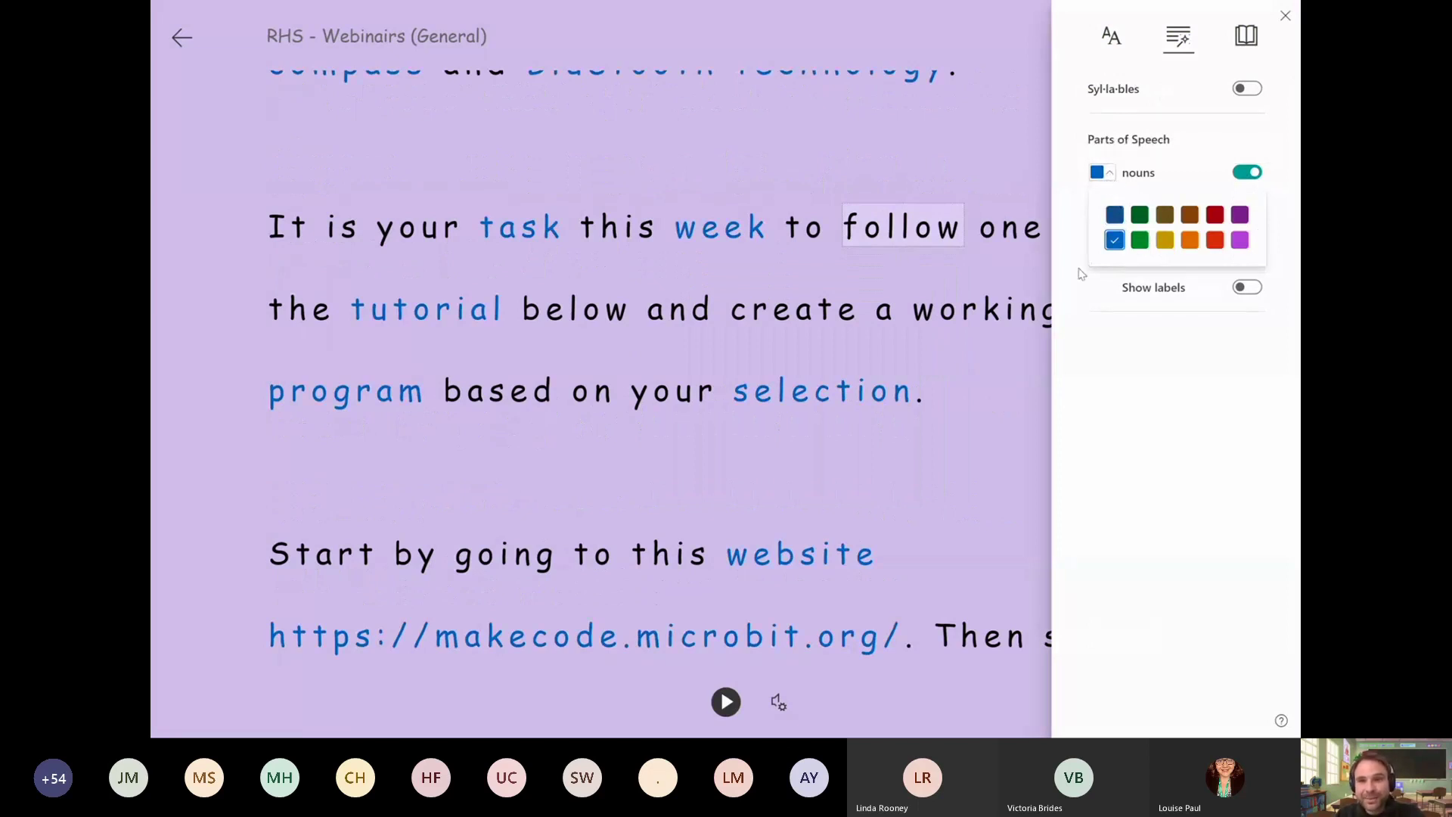
click(1192, 242)
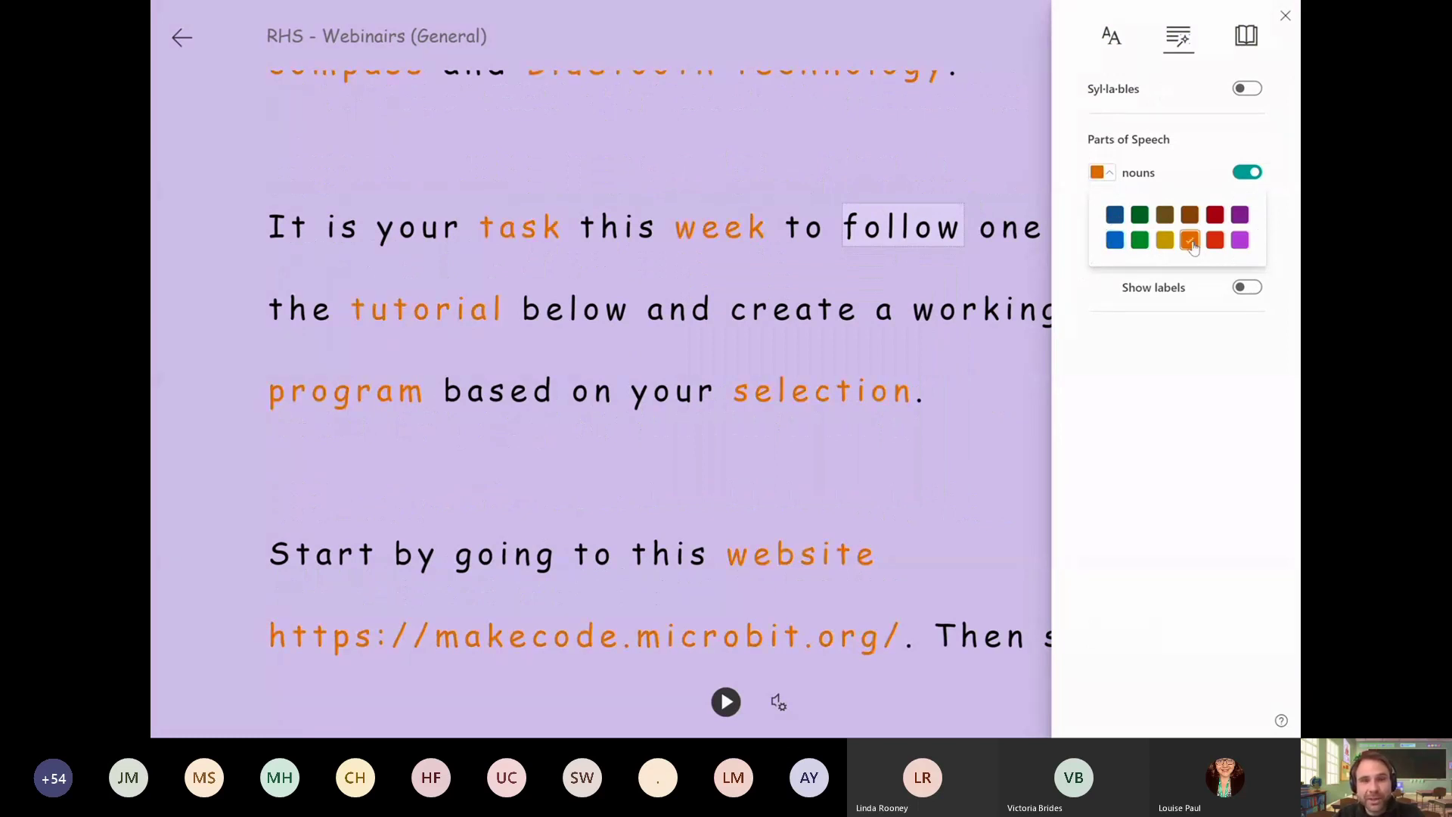
click(1247, 172)
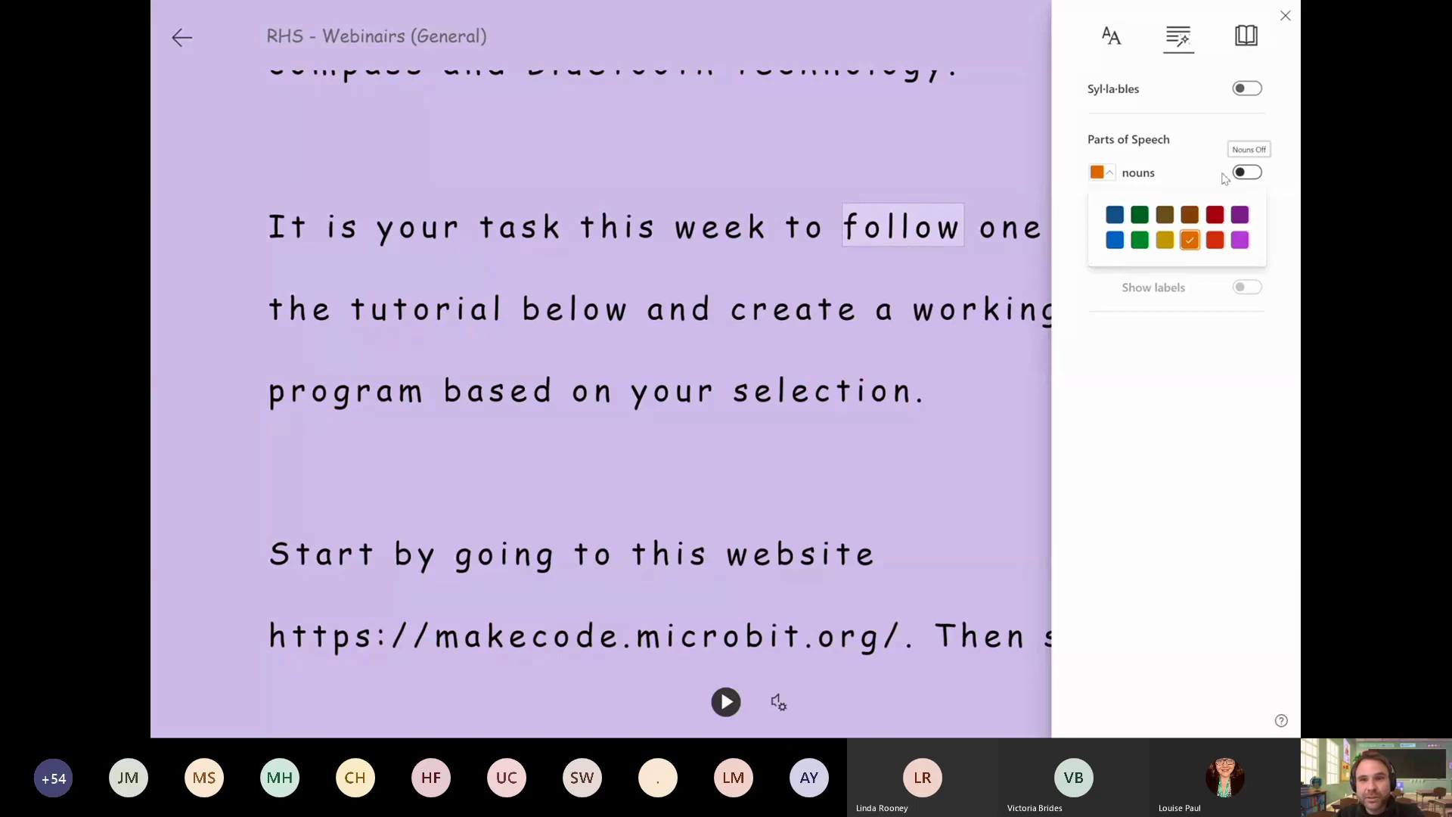
click(1182, 171)
click(1131, 389)
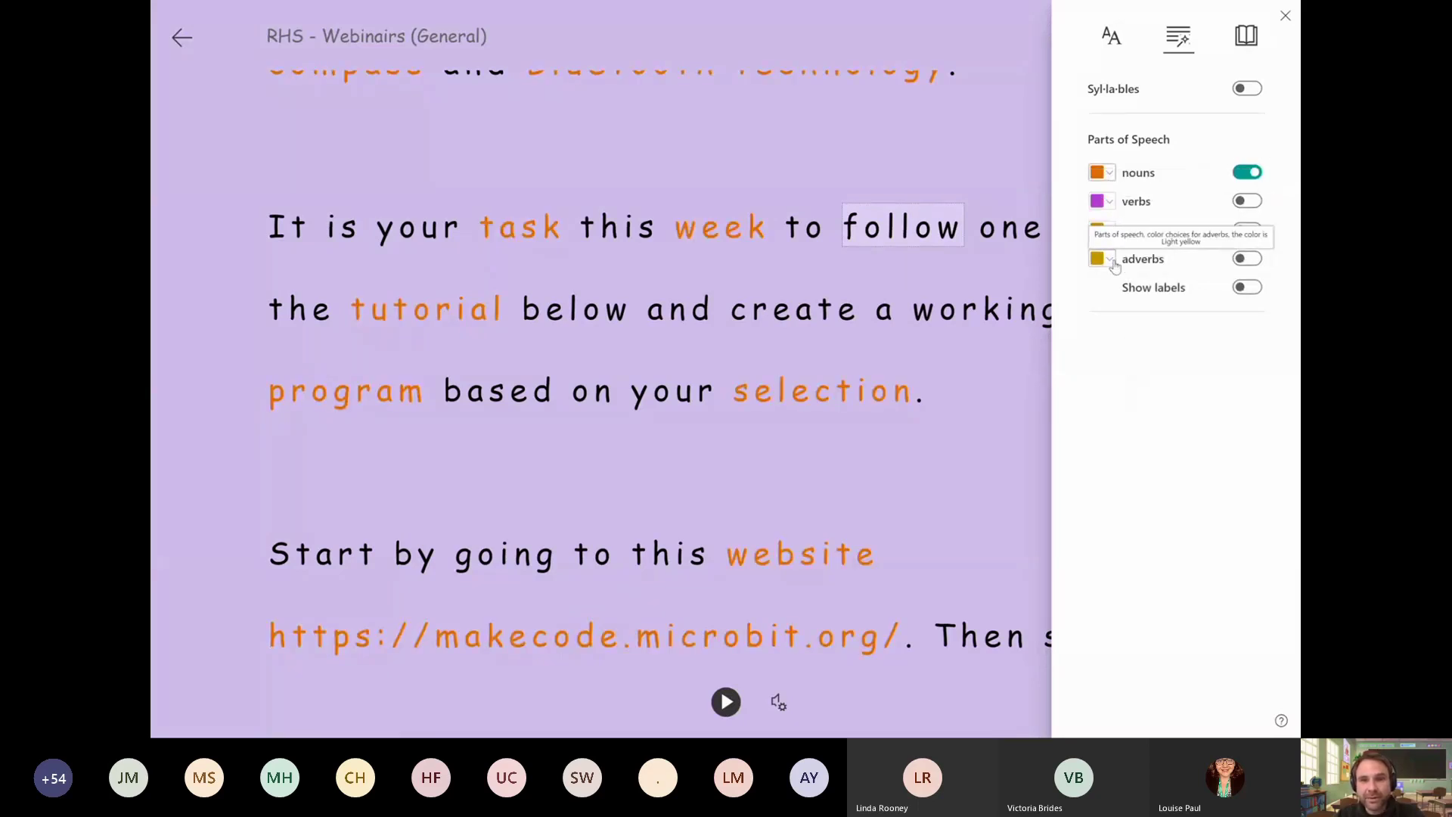
Step: Highlight the verbs in their purple colour and show part-of-speech labels above the words
click(1102, 201)
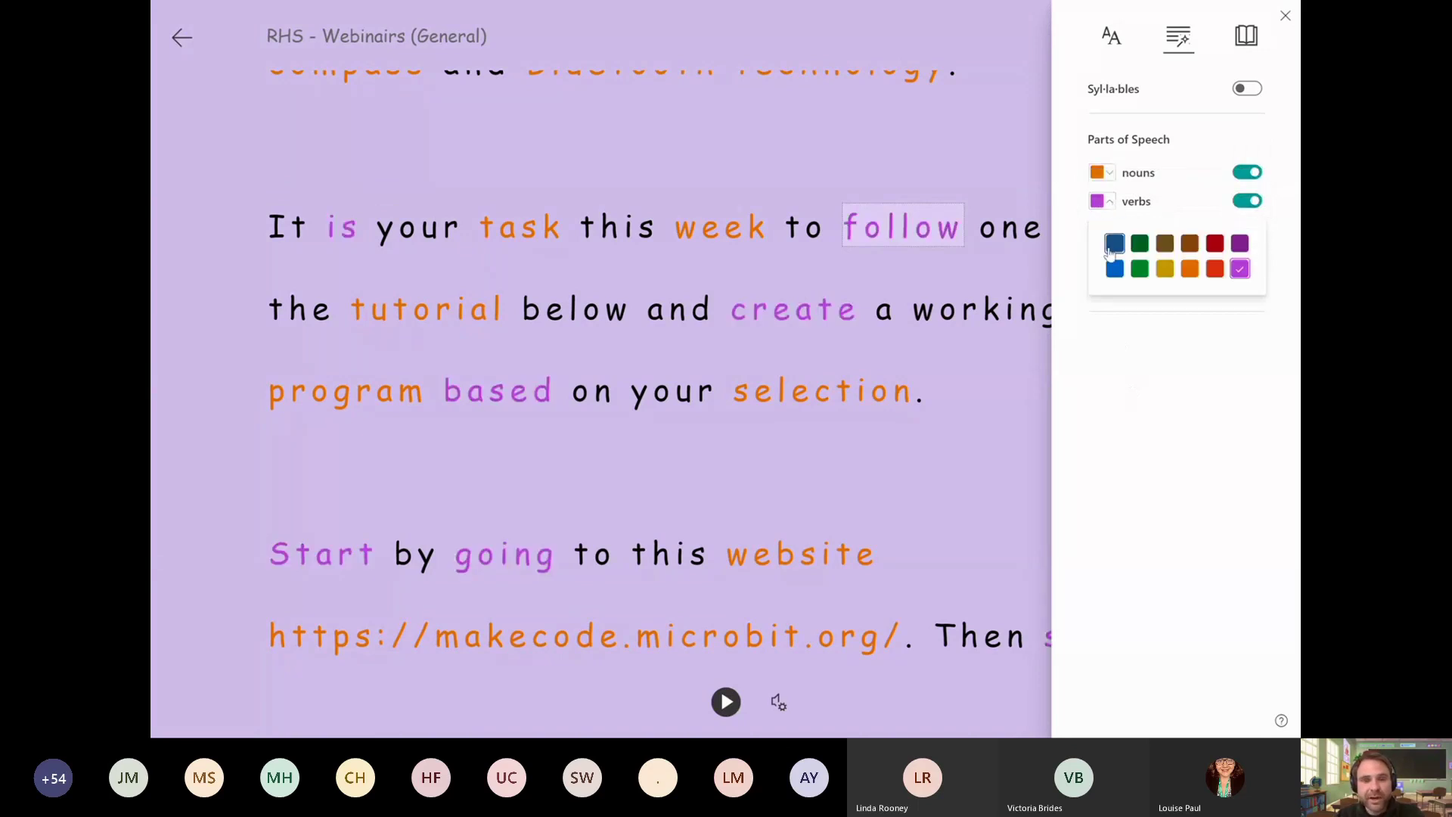
click(1158, 395)
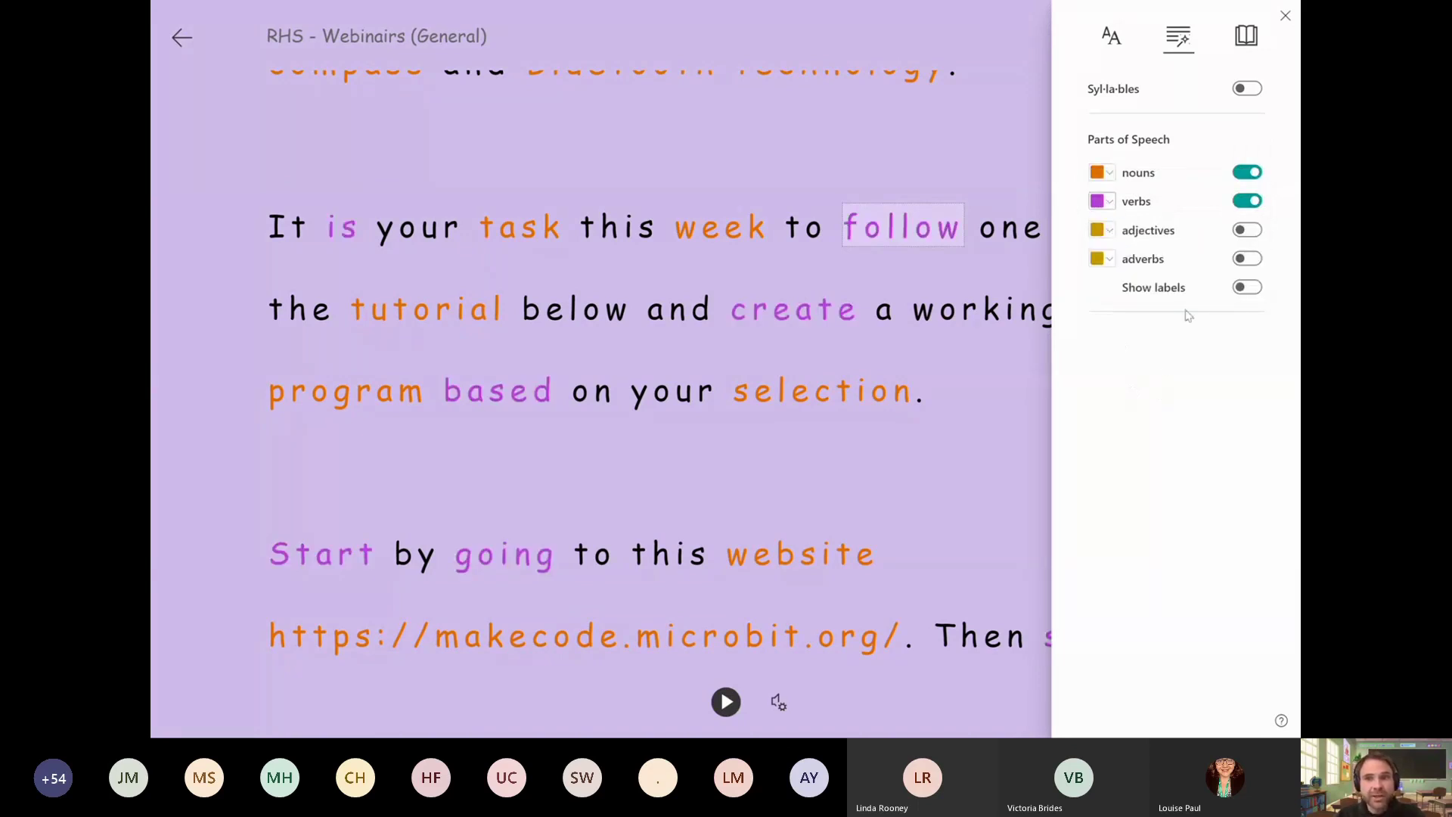
click(1247, 287)
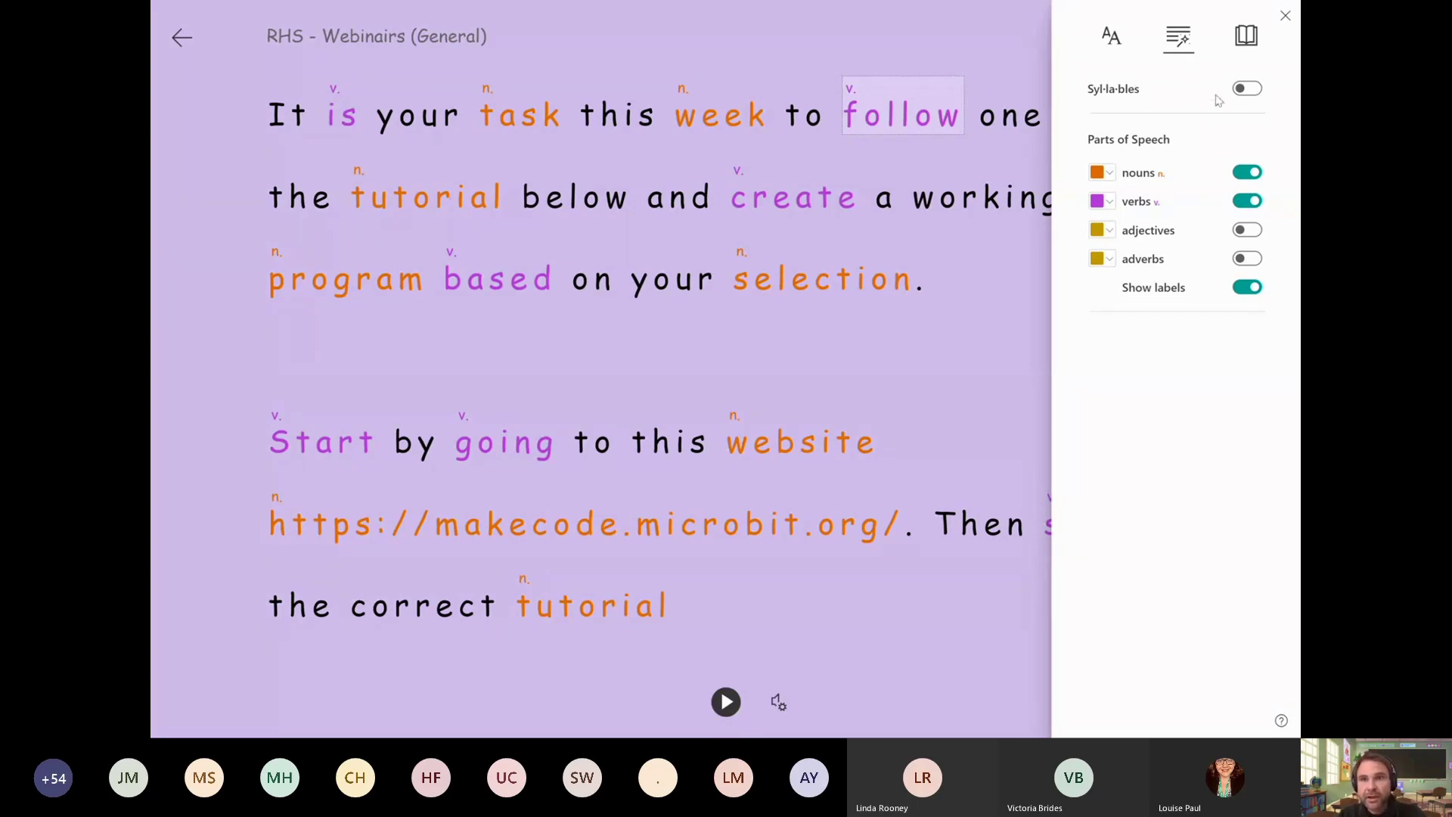
Step: Try dividing the words into syllables, turn the division off, and switch off the noun and verb highlighting
click(1245, 90)
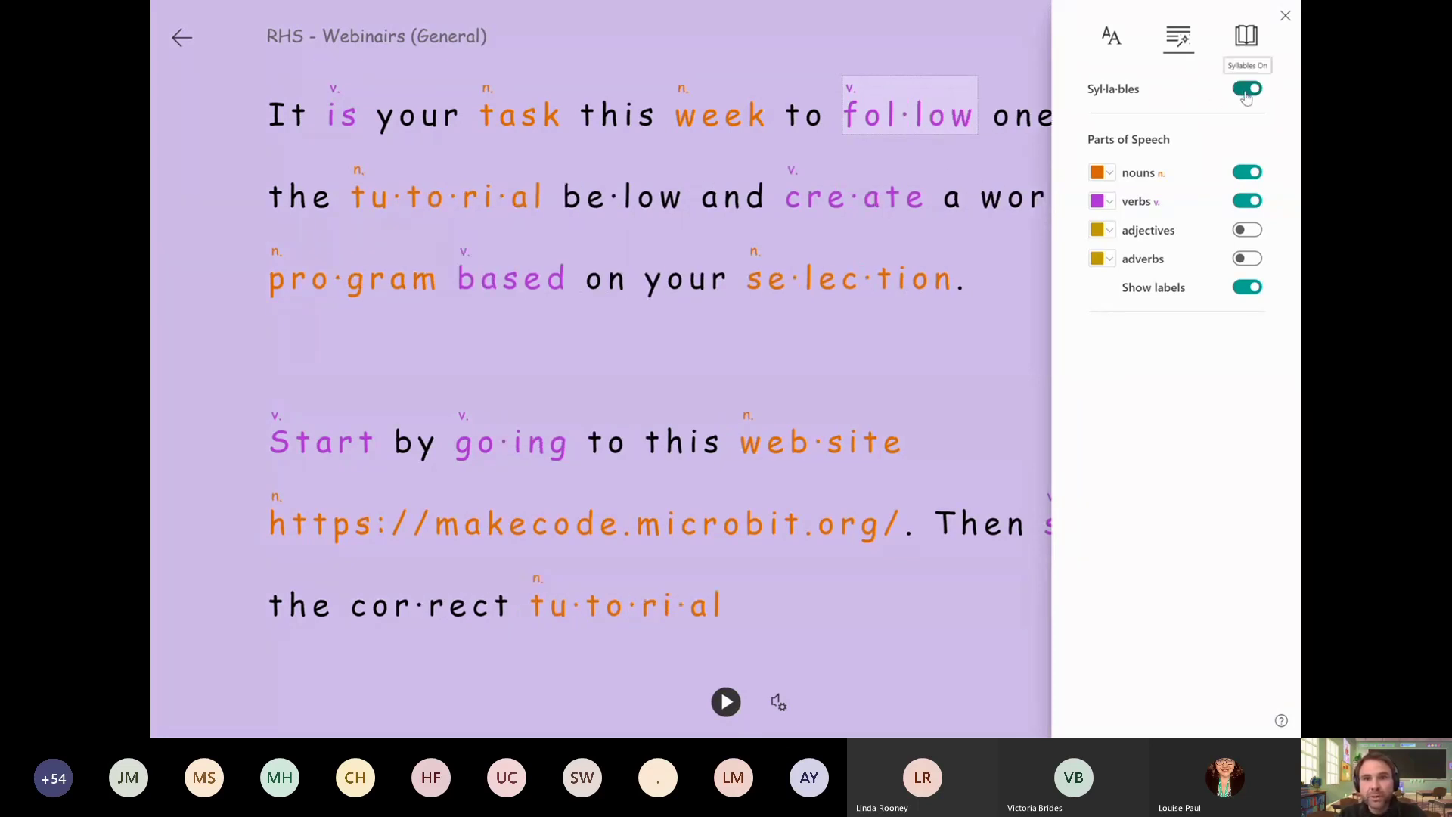
click(1246, 92)
click(1248, 91)
click(1248, 92)
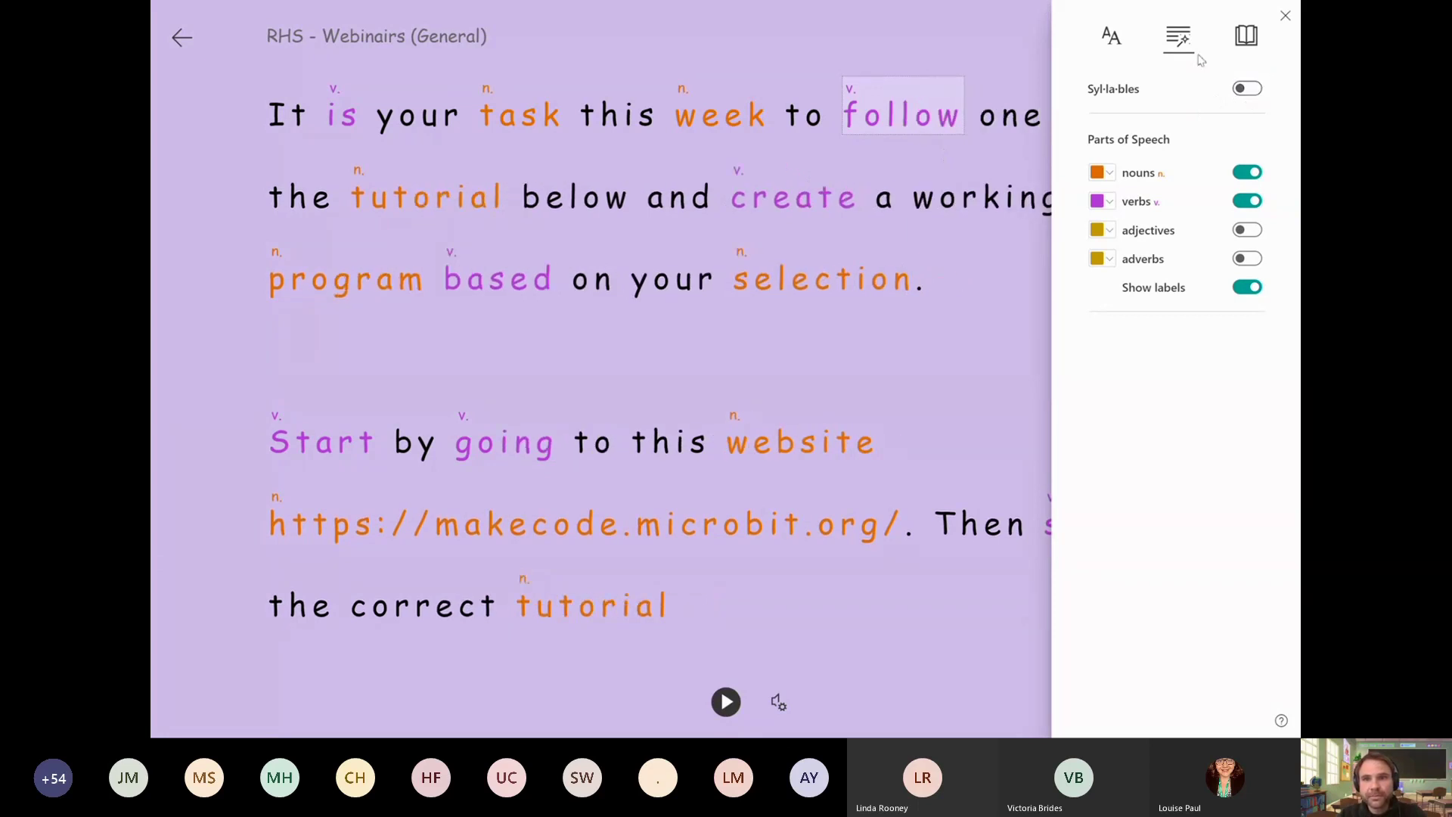
click(1246, 172)
click(1246, 201)
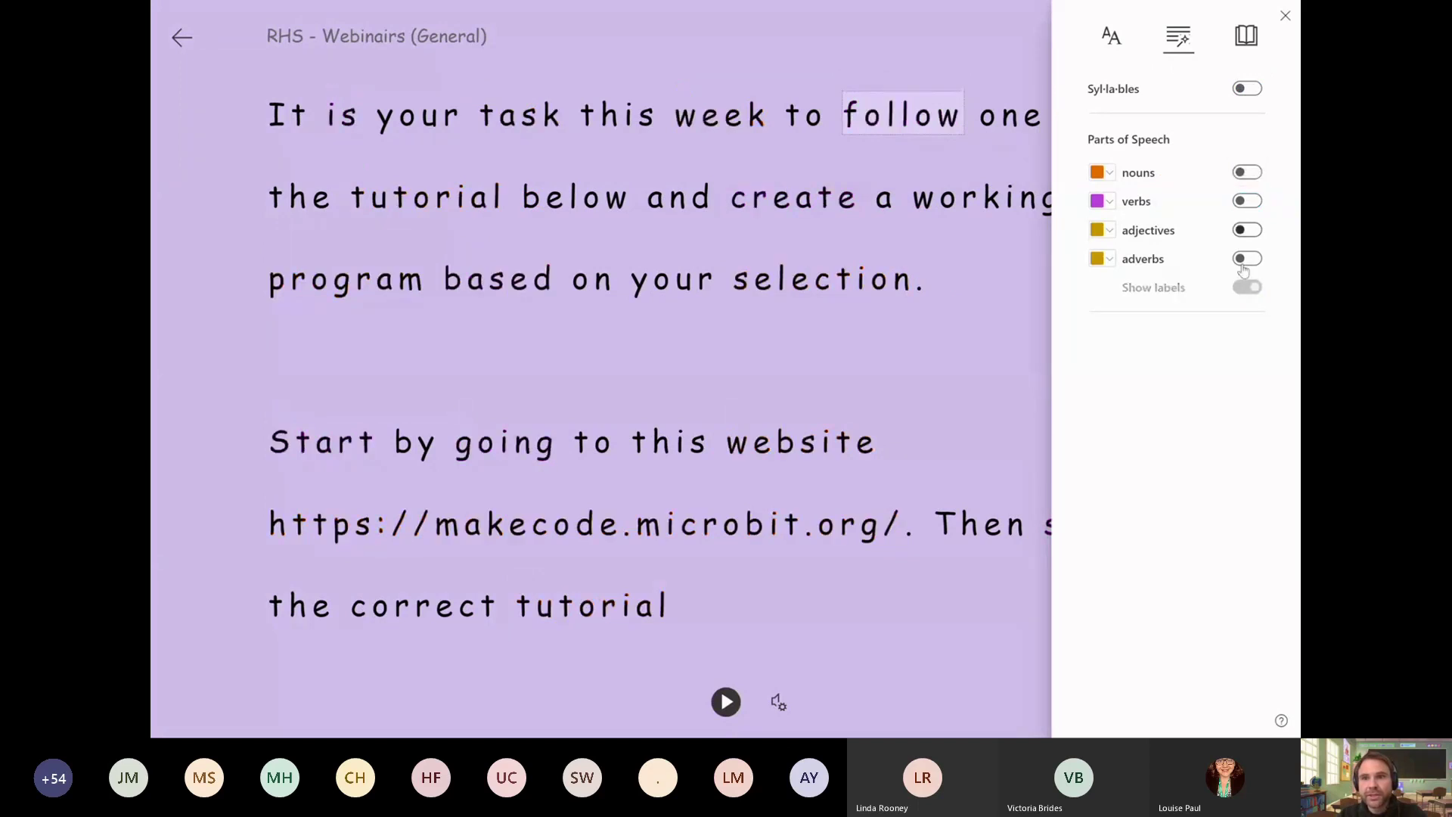
Step: Try Line Focus at its one-line, three-line and five-line settings, and turn it off
click(1246, 38)
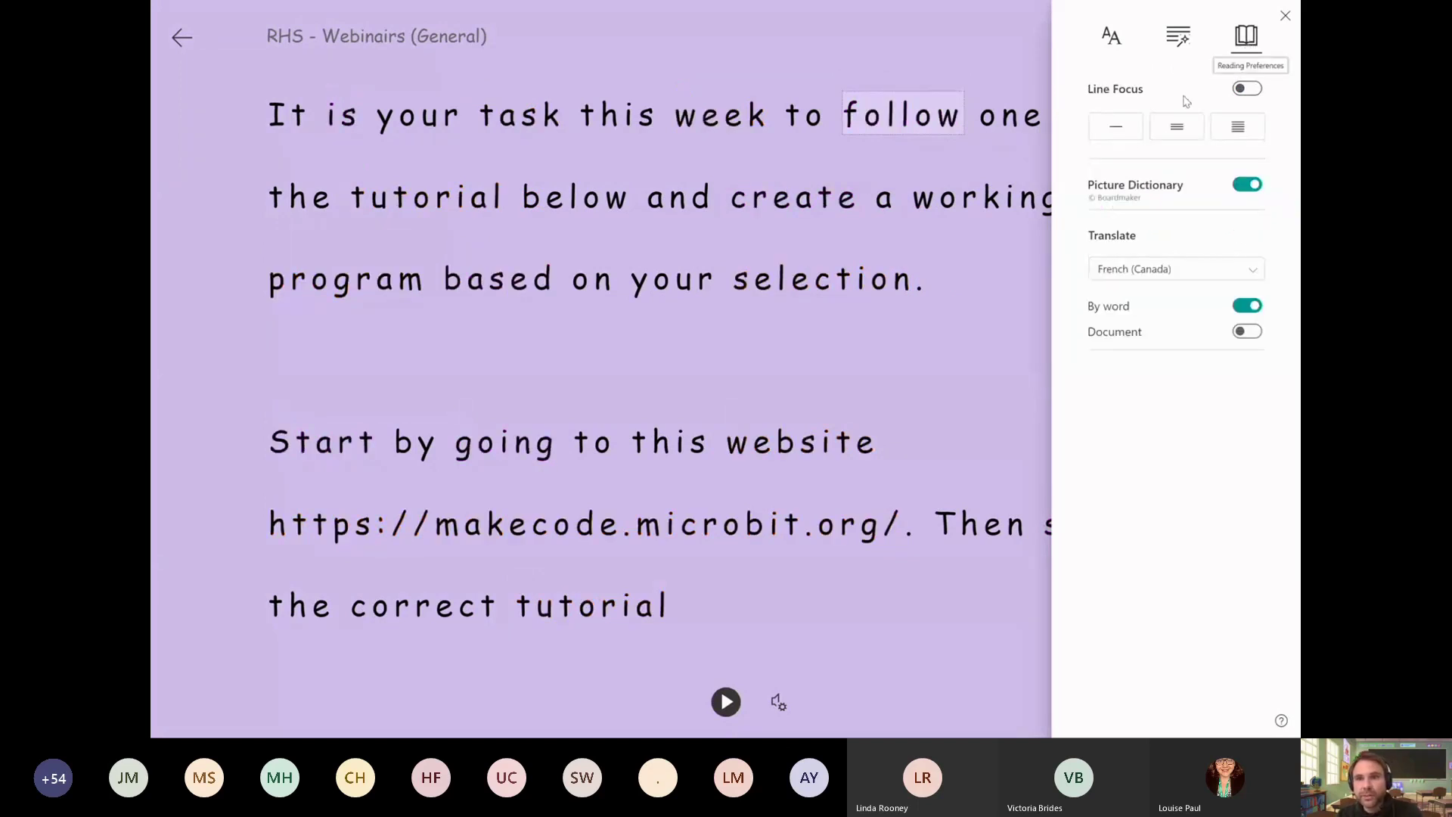
click(1118, 133)
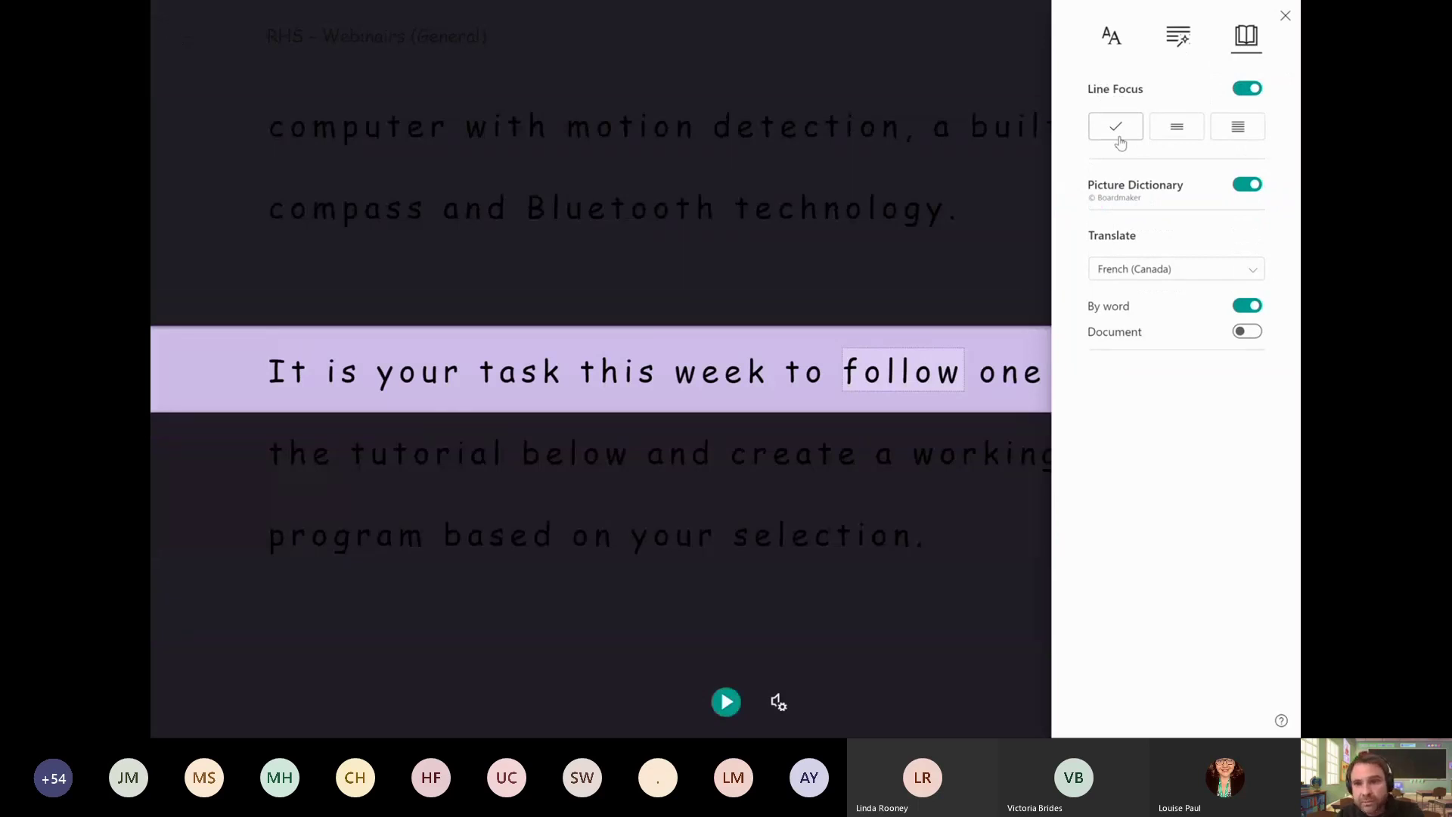
click(1175, 128)
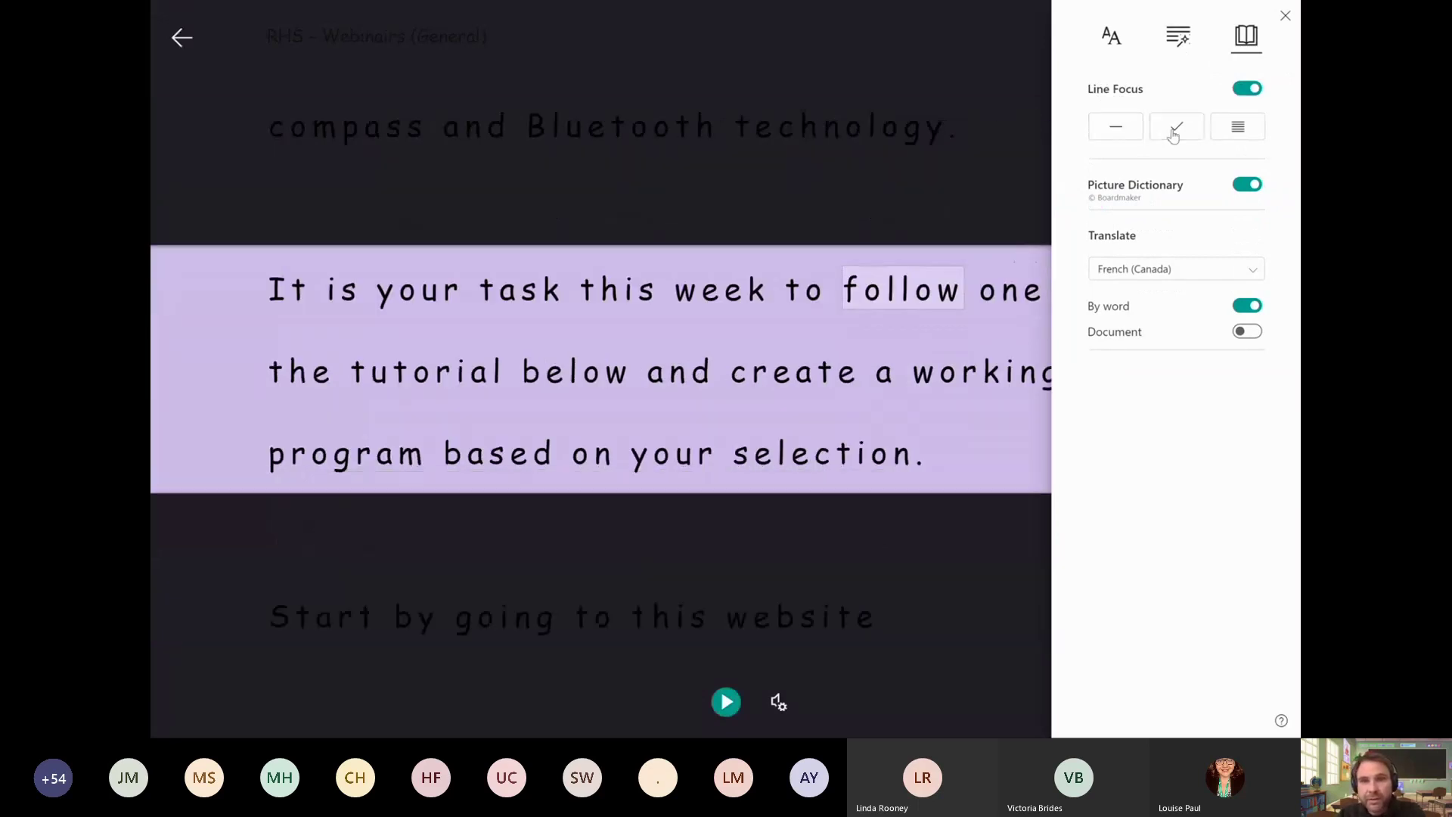
click(1238, 129)
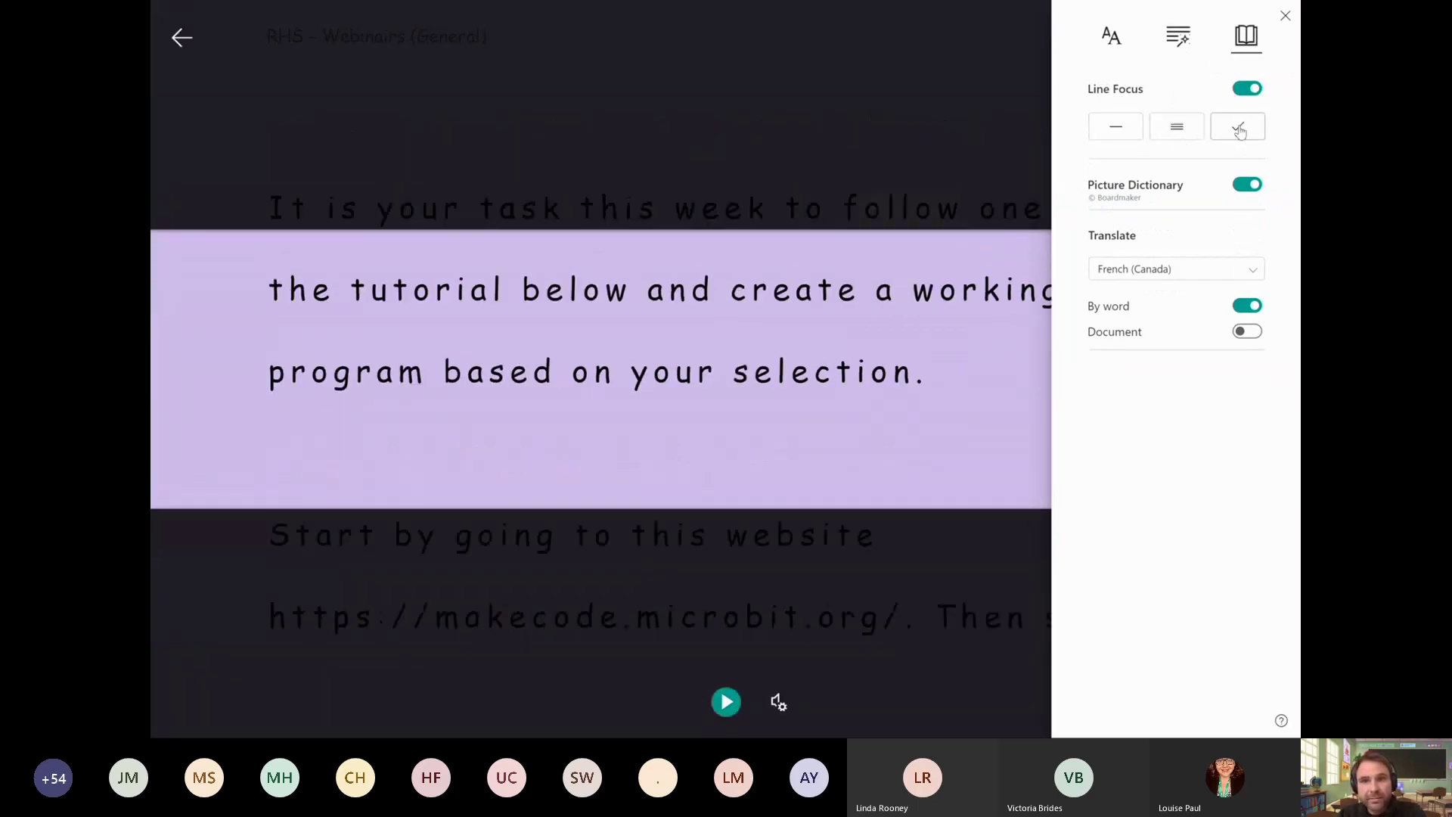
click(1247, 89)
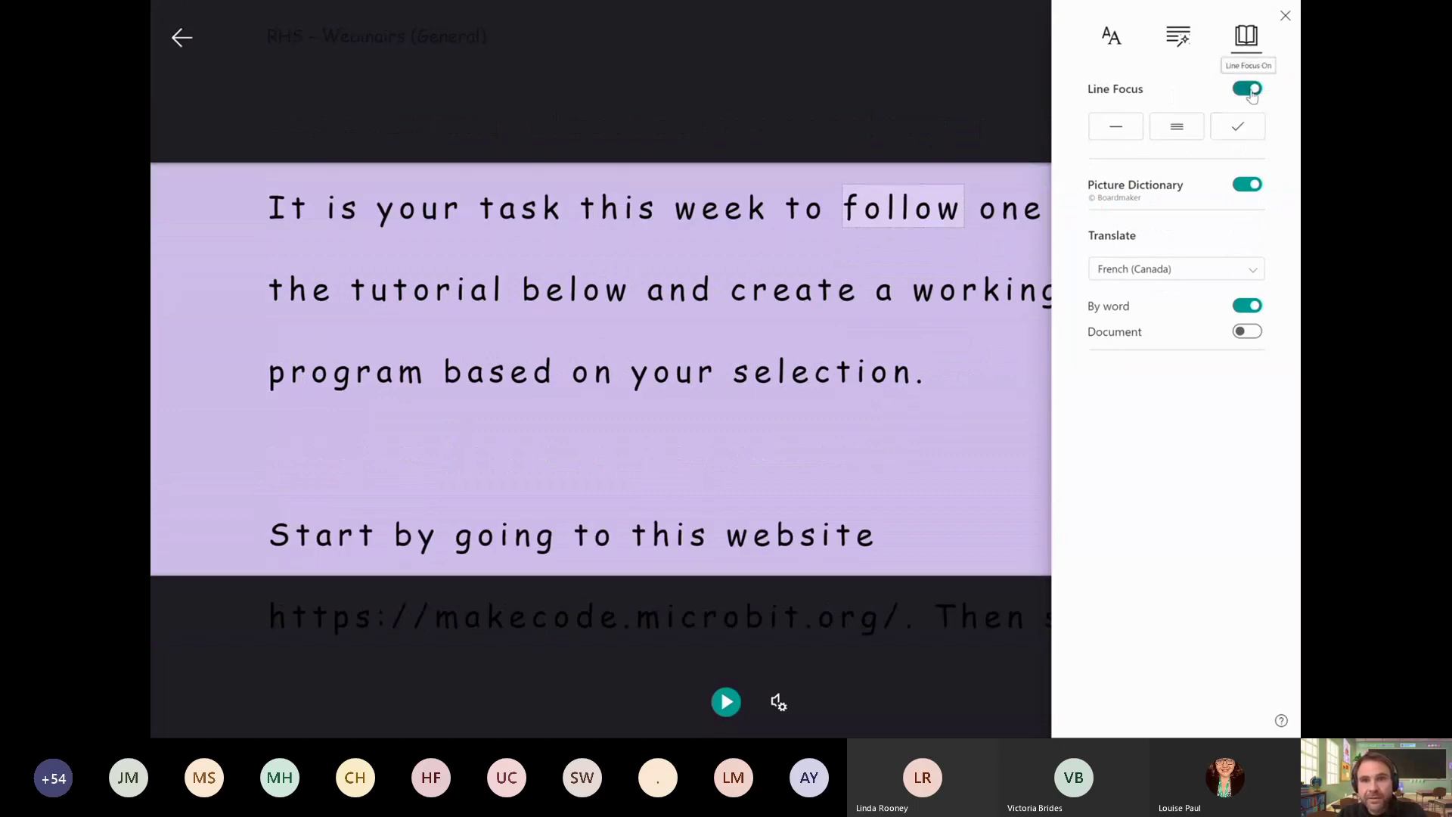
Step: Look up translations and pictures for "follow", "website", "based", "program", "selection", "create", "task", "Bluetooth" and "technology" in the text
click(917, 104)
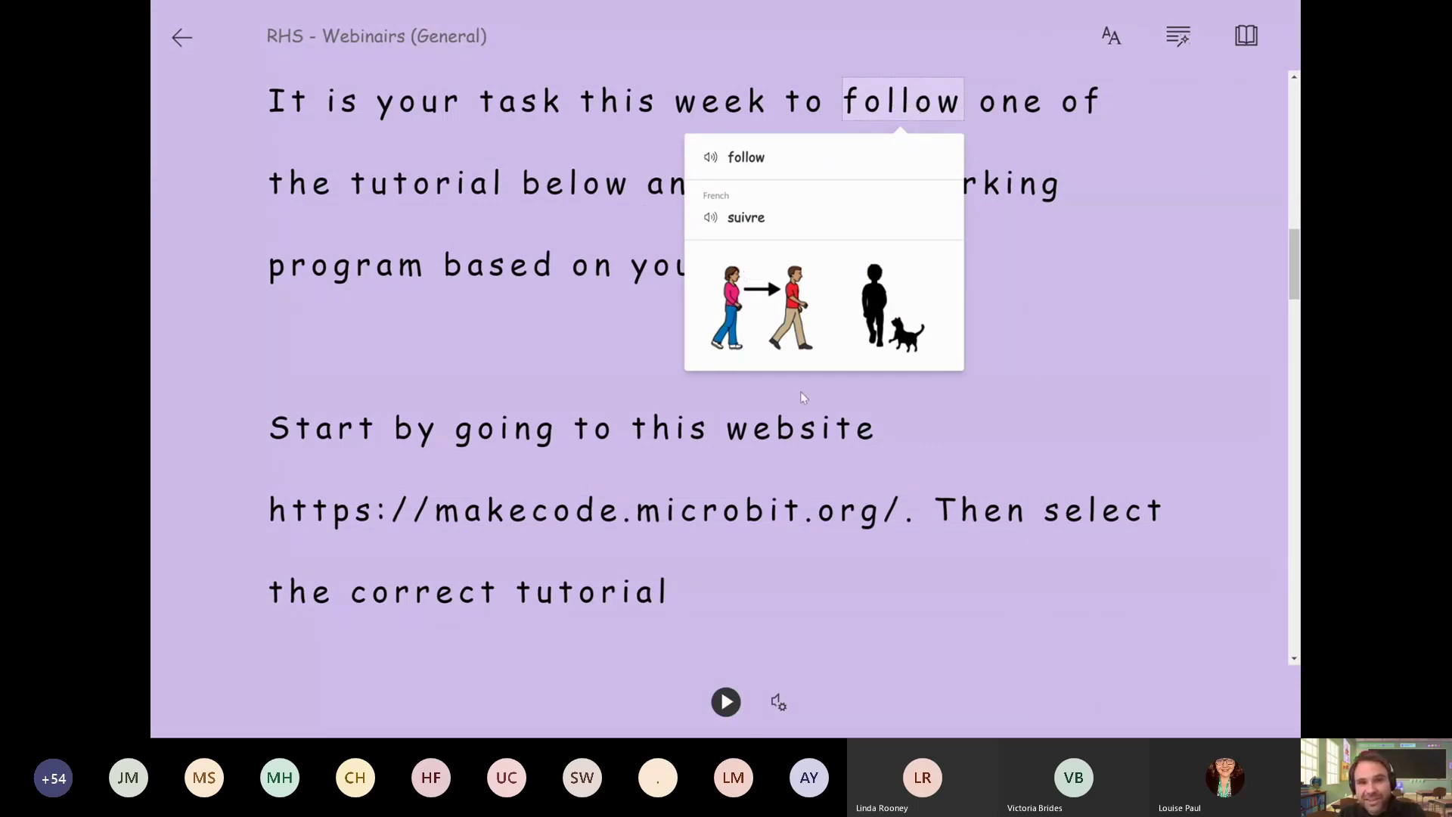
click(798, 429)
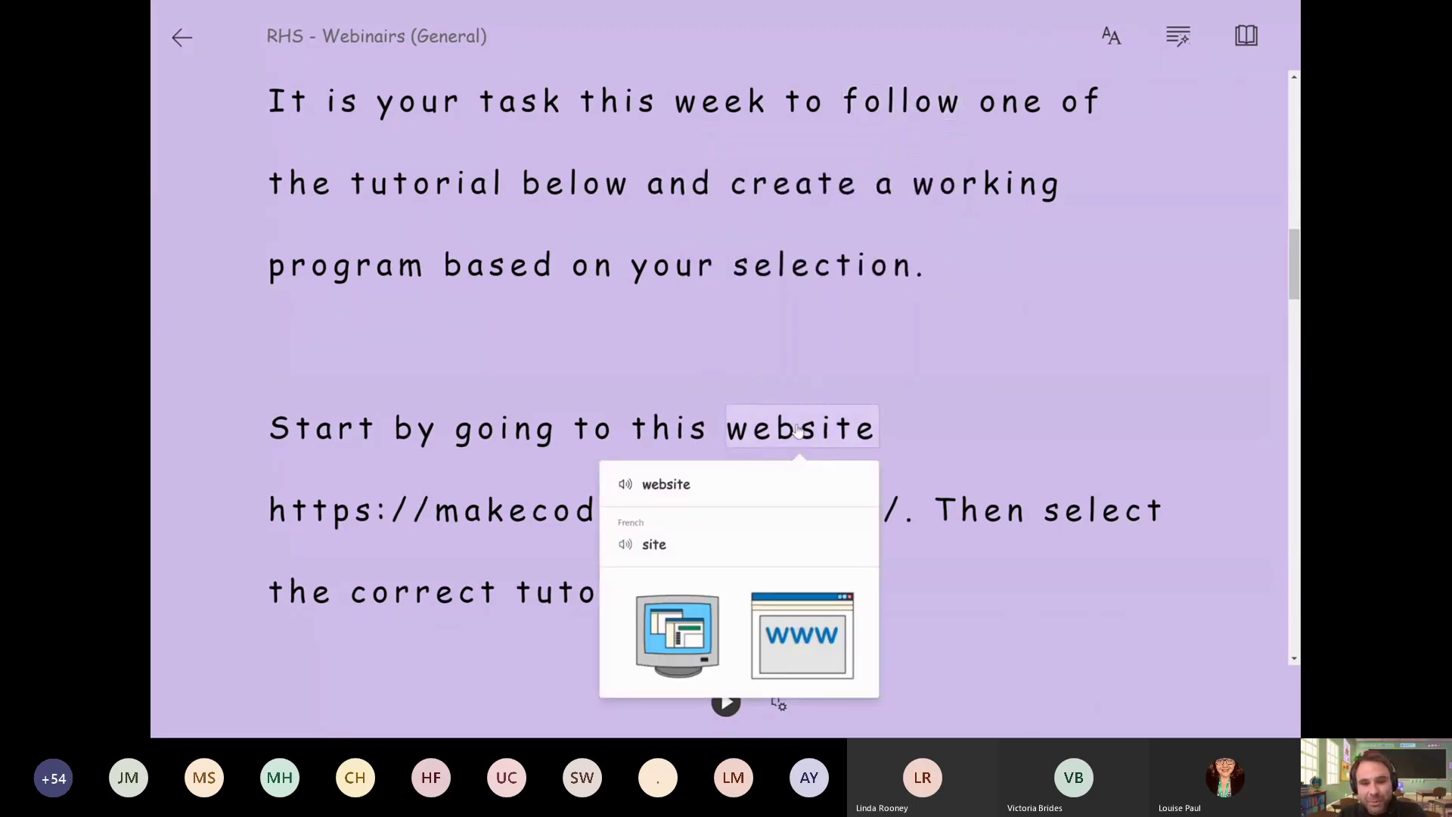
click(534, 273)
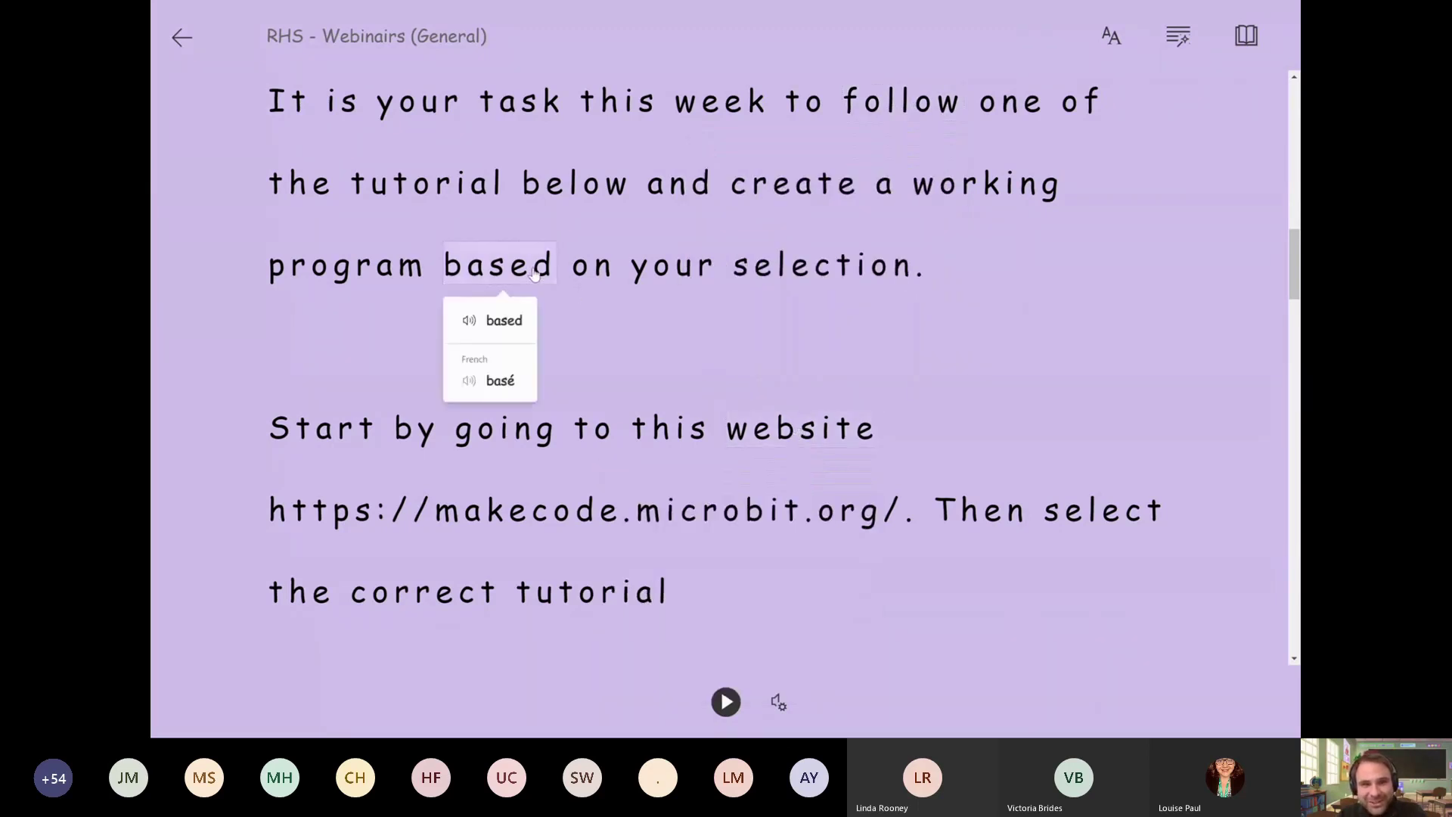
click(381, 276)
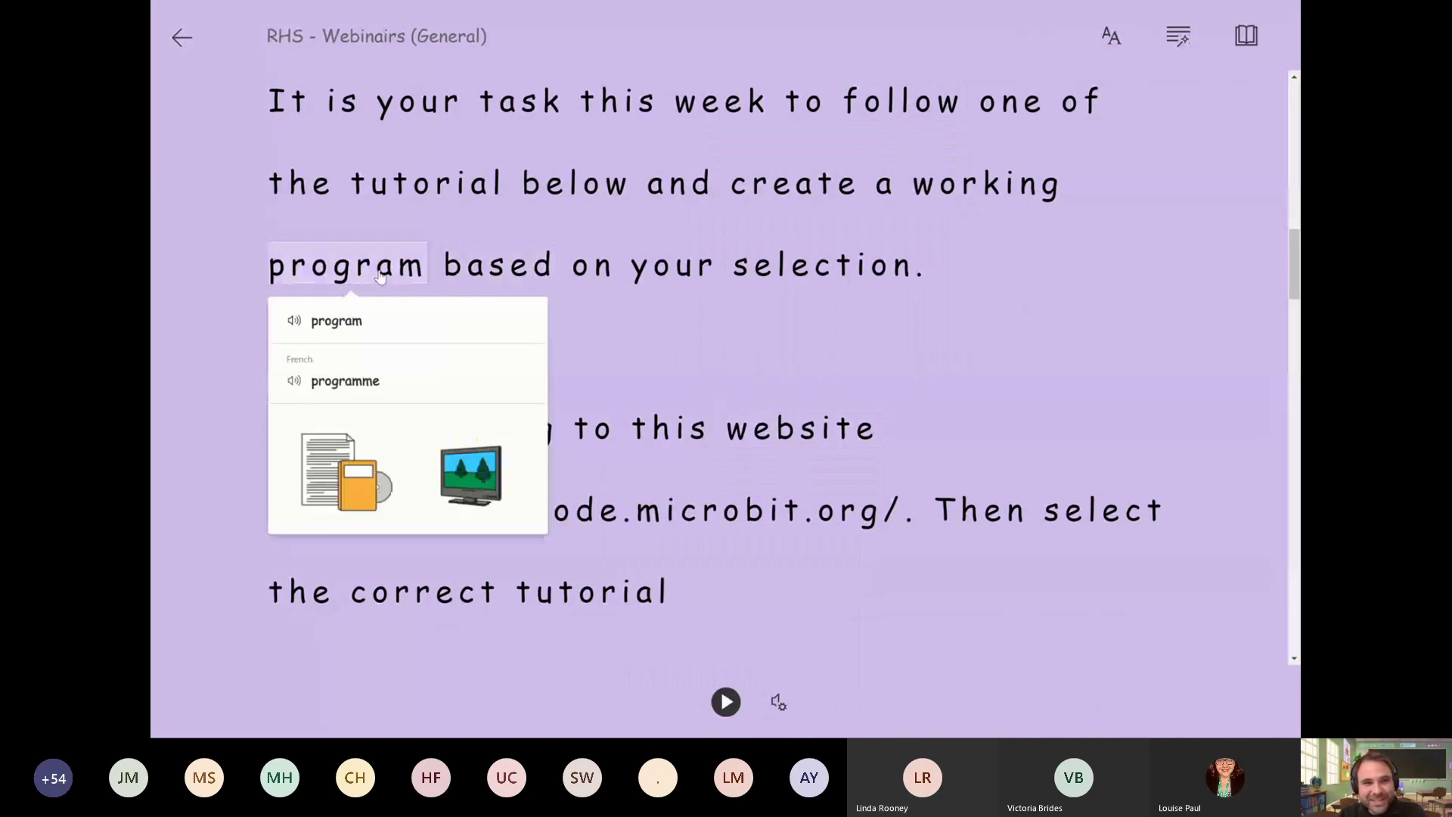
click(831, 278)
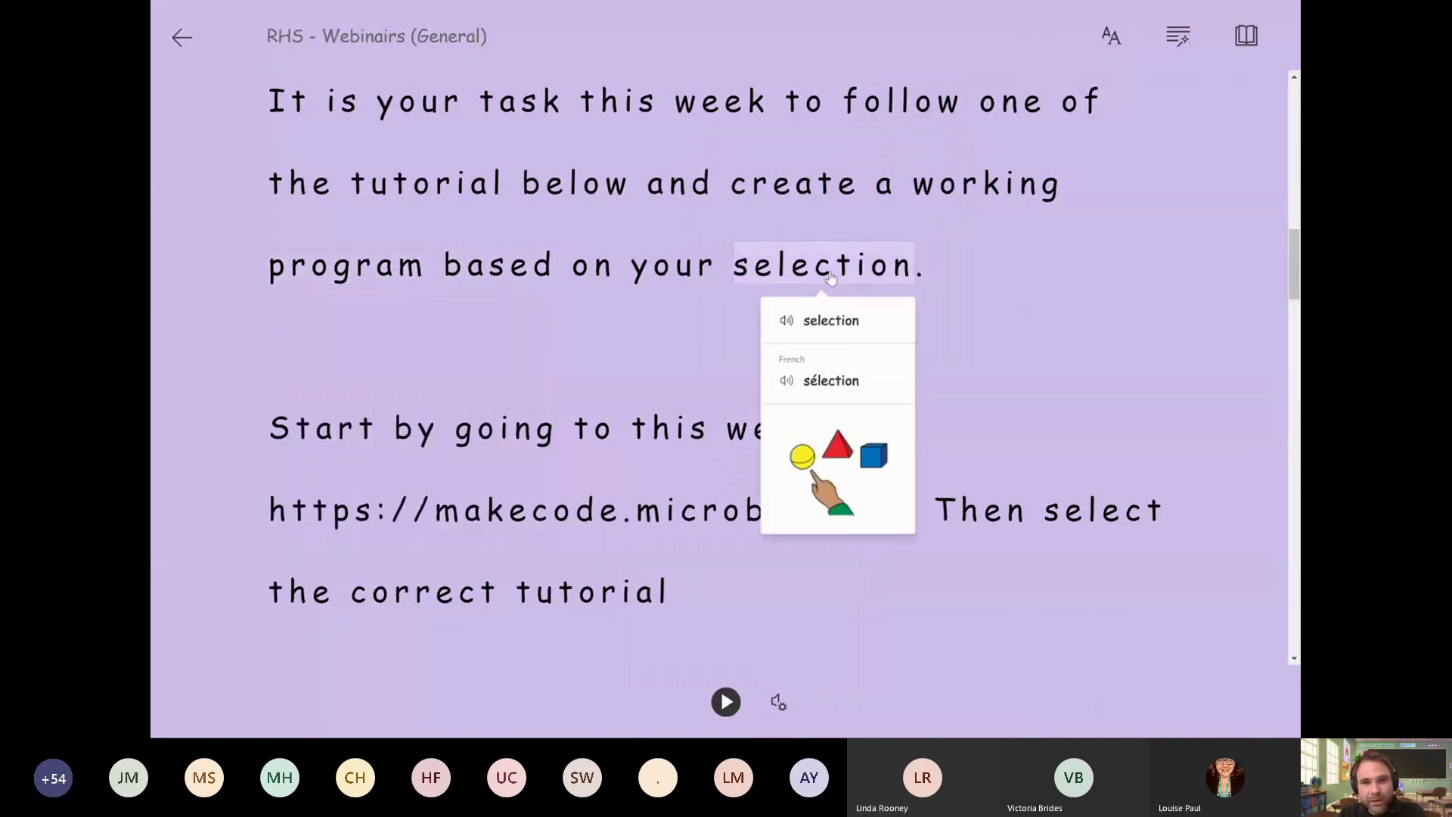
click(807, 182)
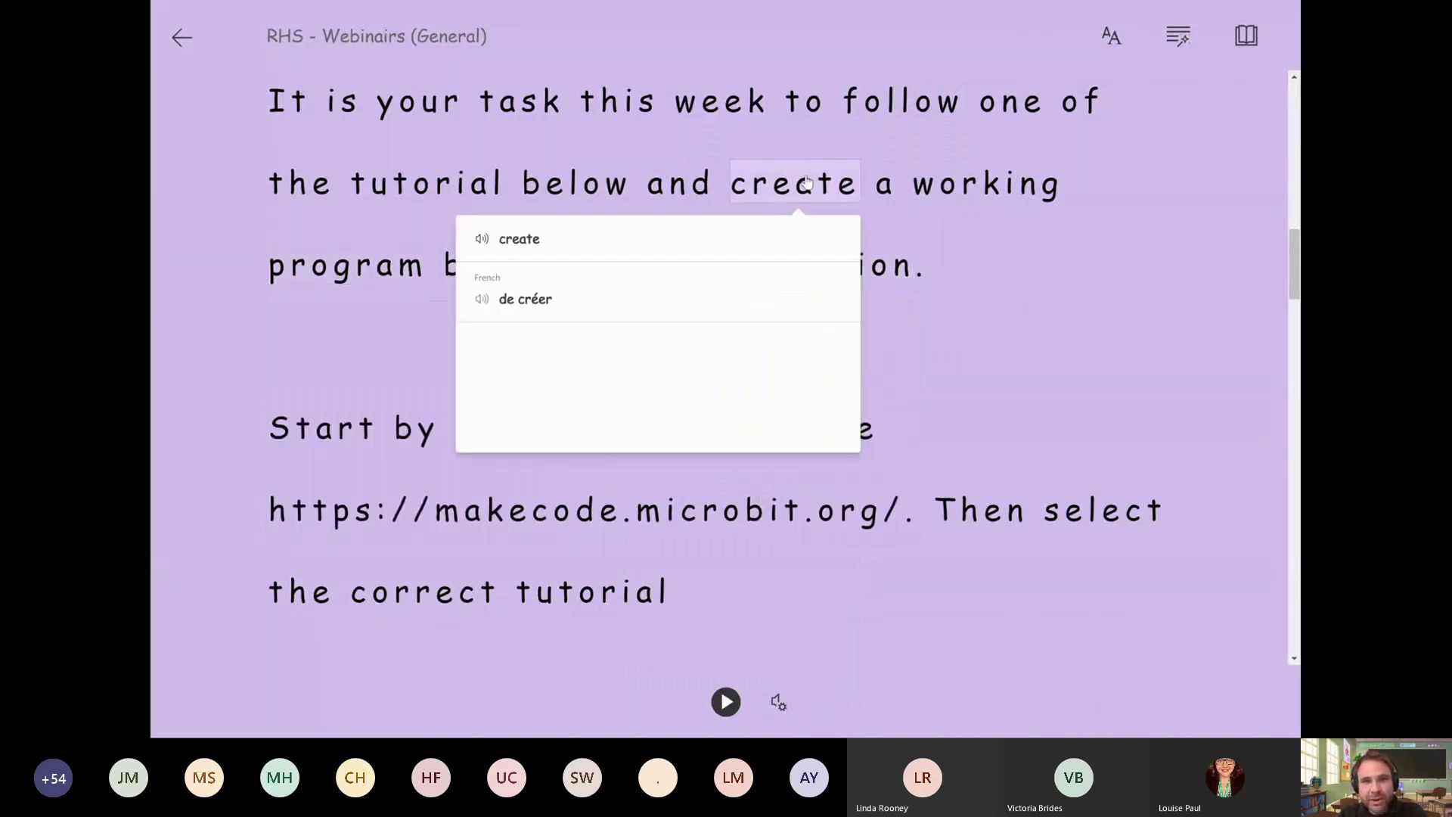
click(522, 101)
scroll(600, 198, up, 3)
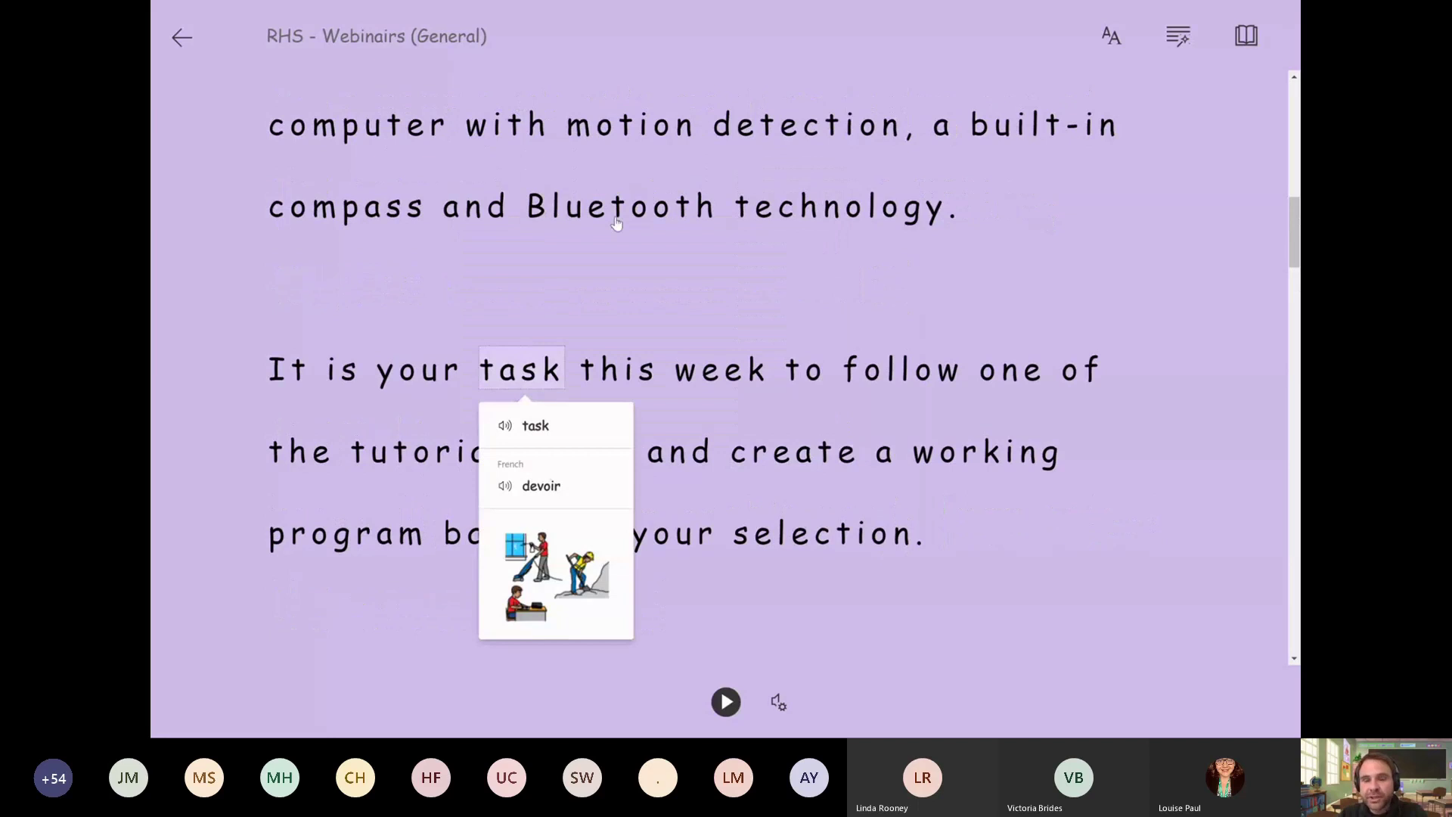
click(617, 223)
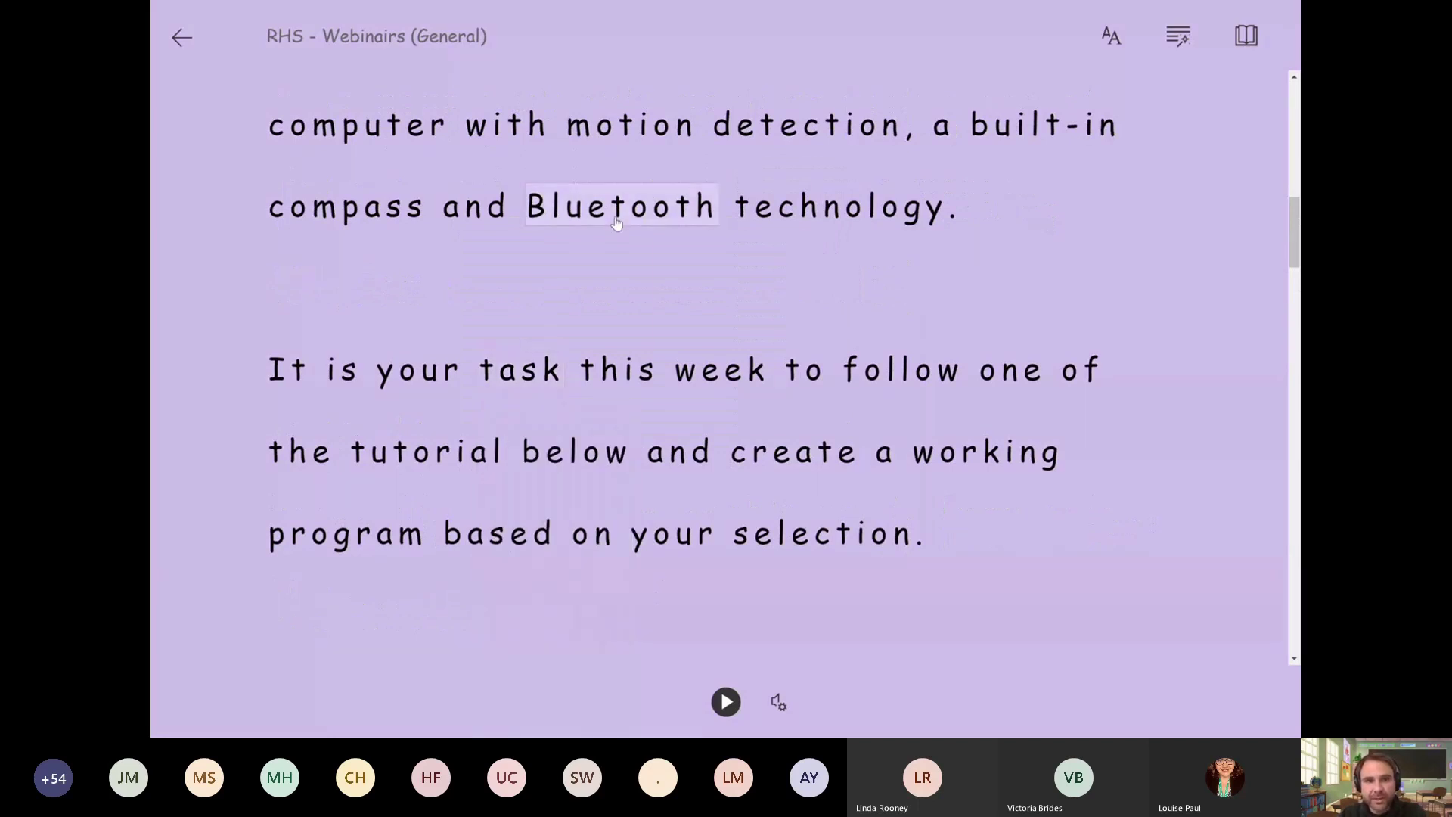
click(797, 218)
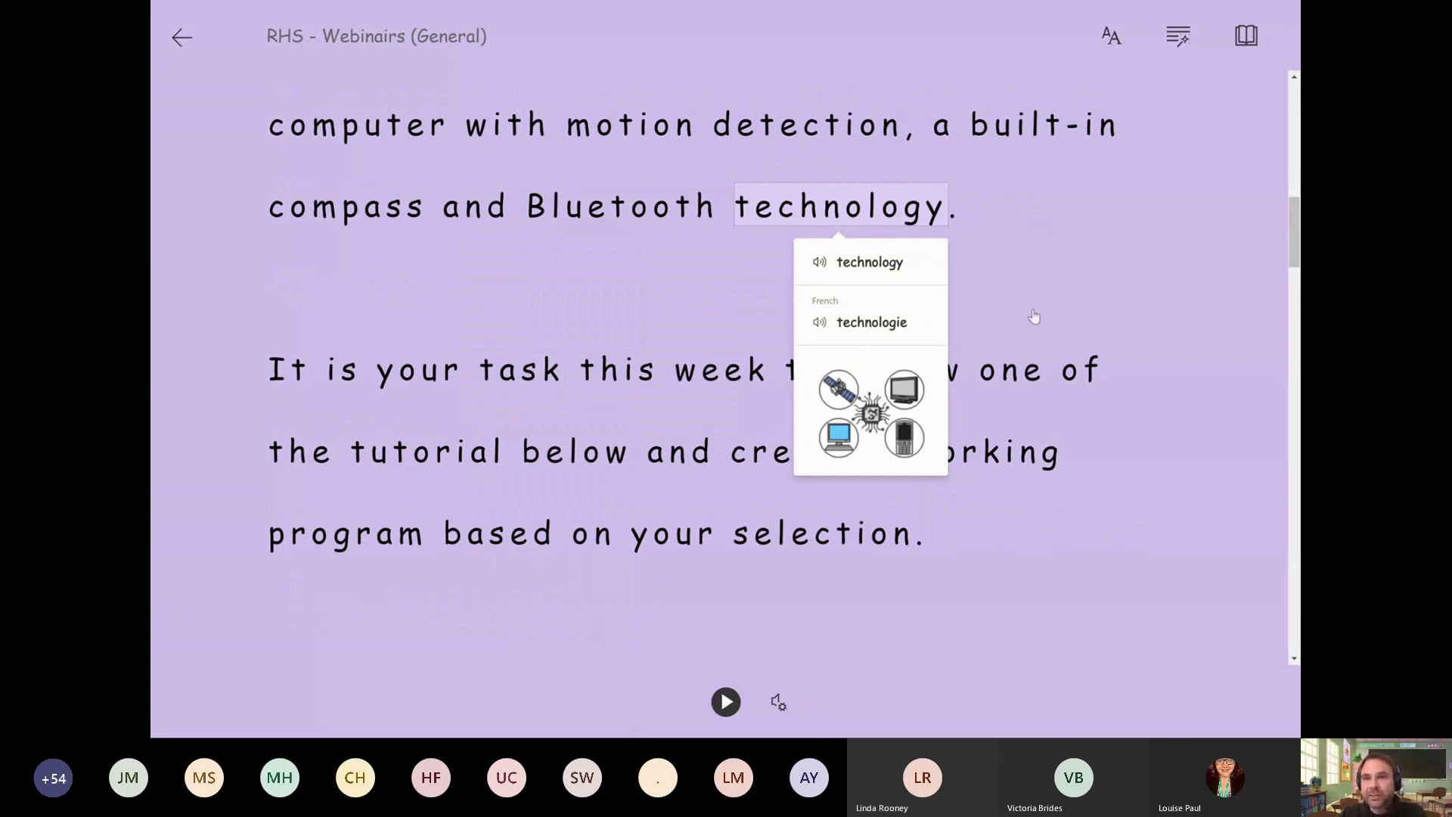
Step: Browse the available translation languages in the reading preferences and set the language to Bulgarian
click(1249, 44)
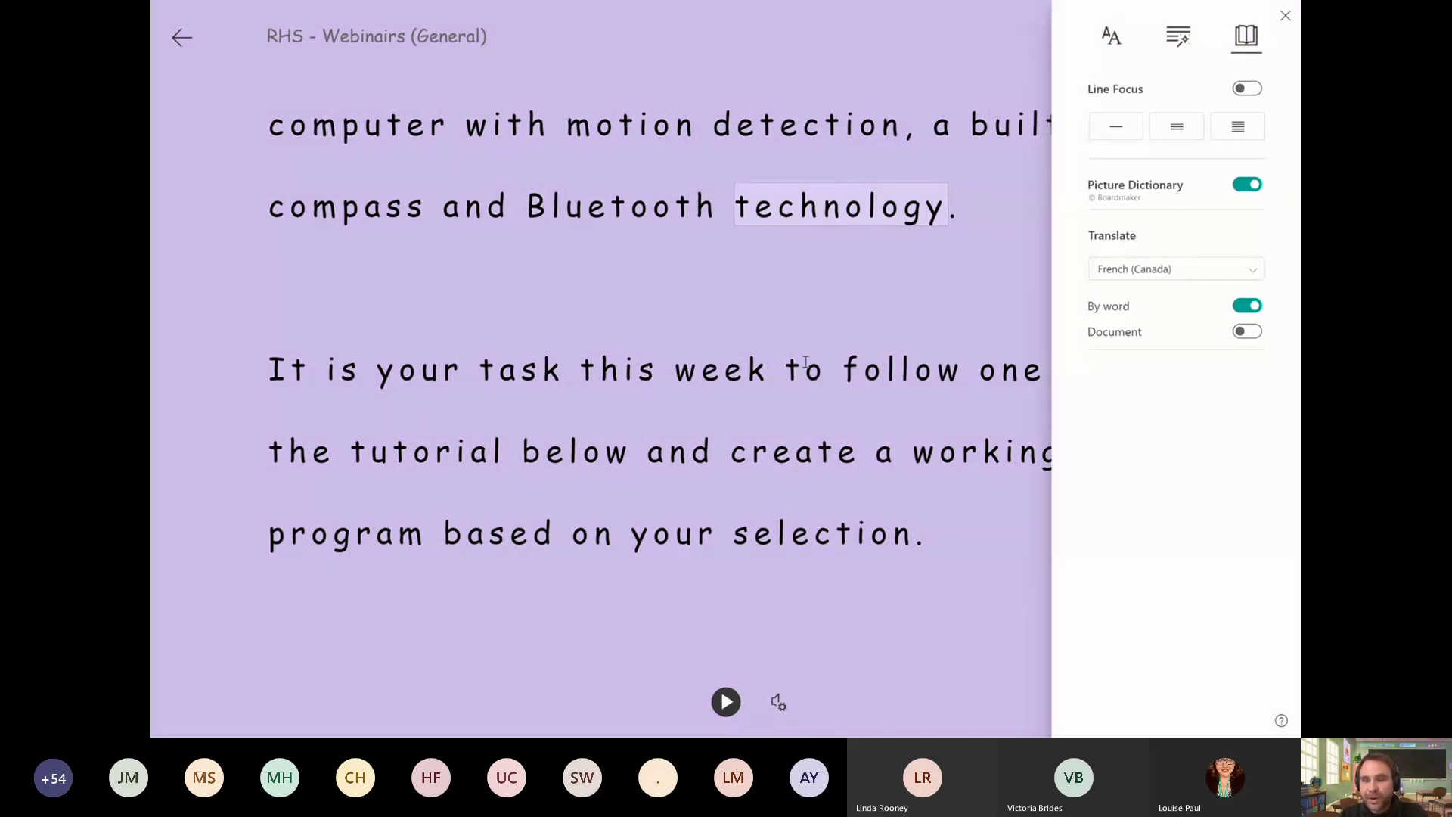
click(1149, 270)
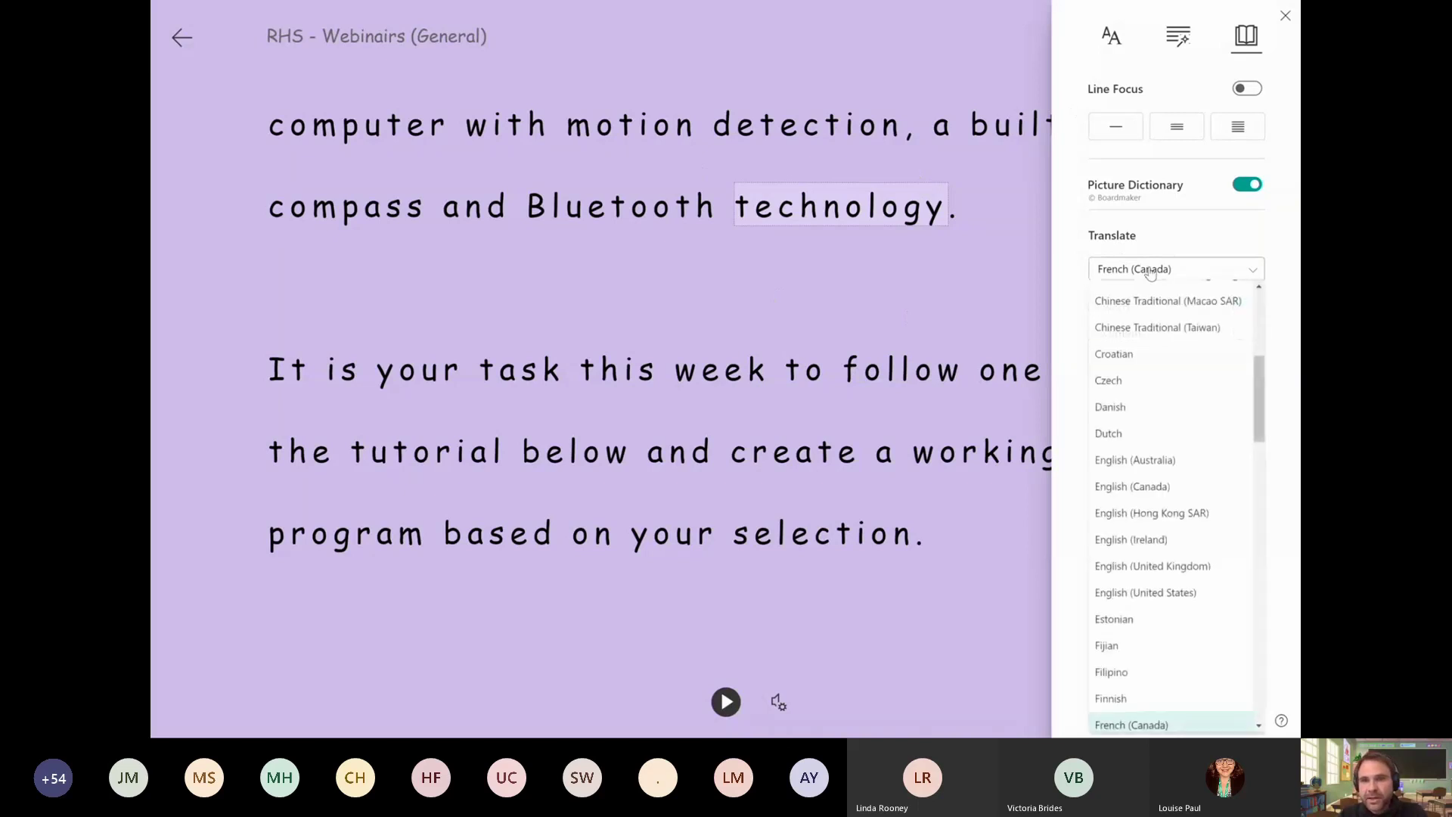
drag(1261, 386, 1261, 376)
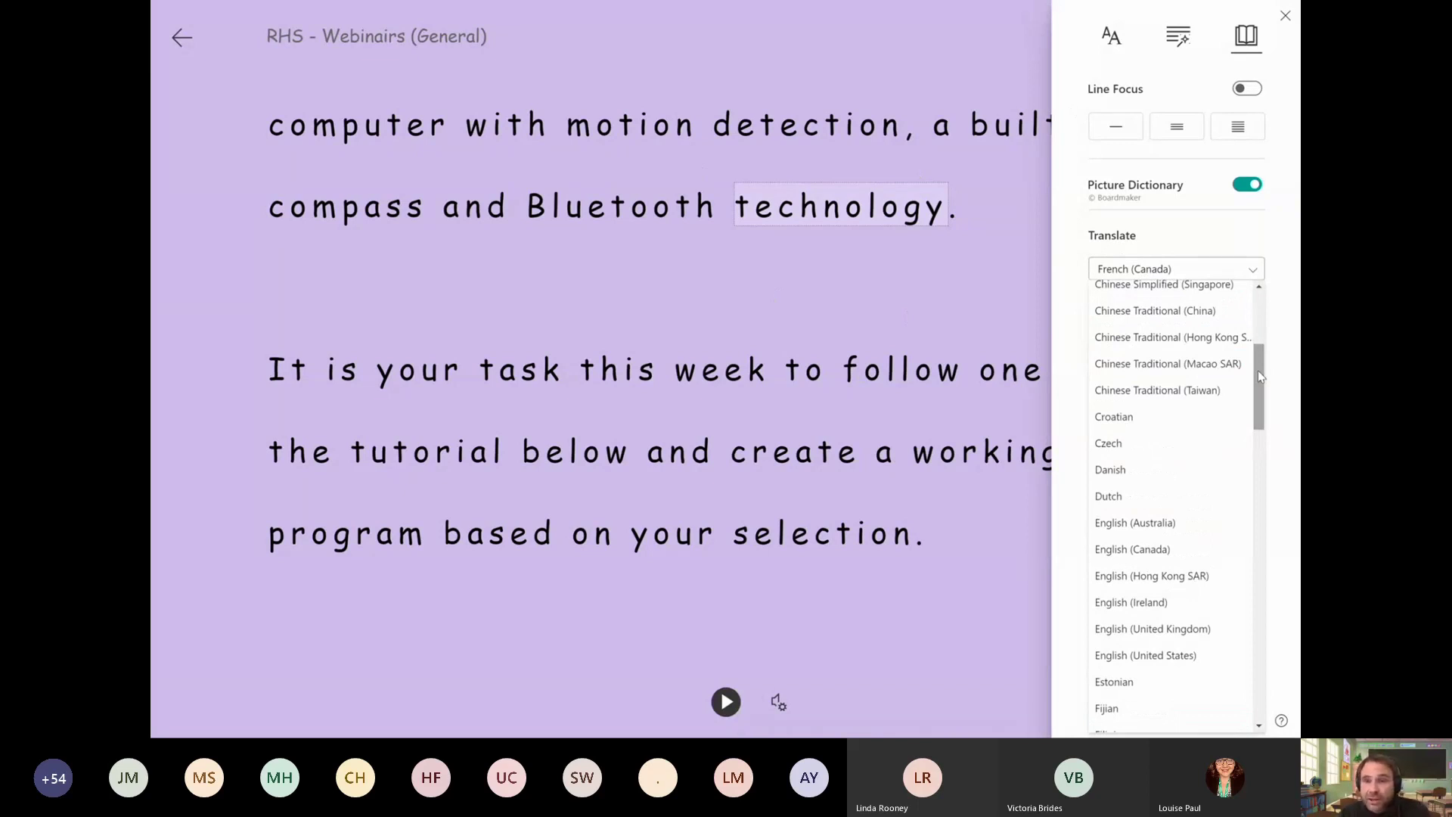
scroll(1260, 378, down, 3)
scroll(1259, 363, up, 5)
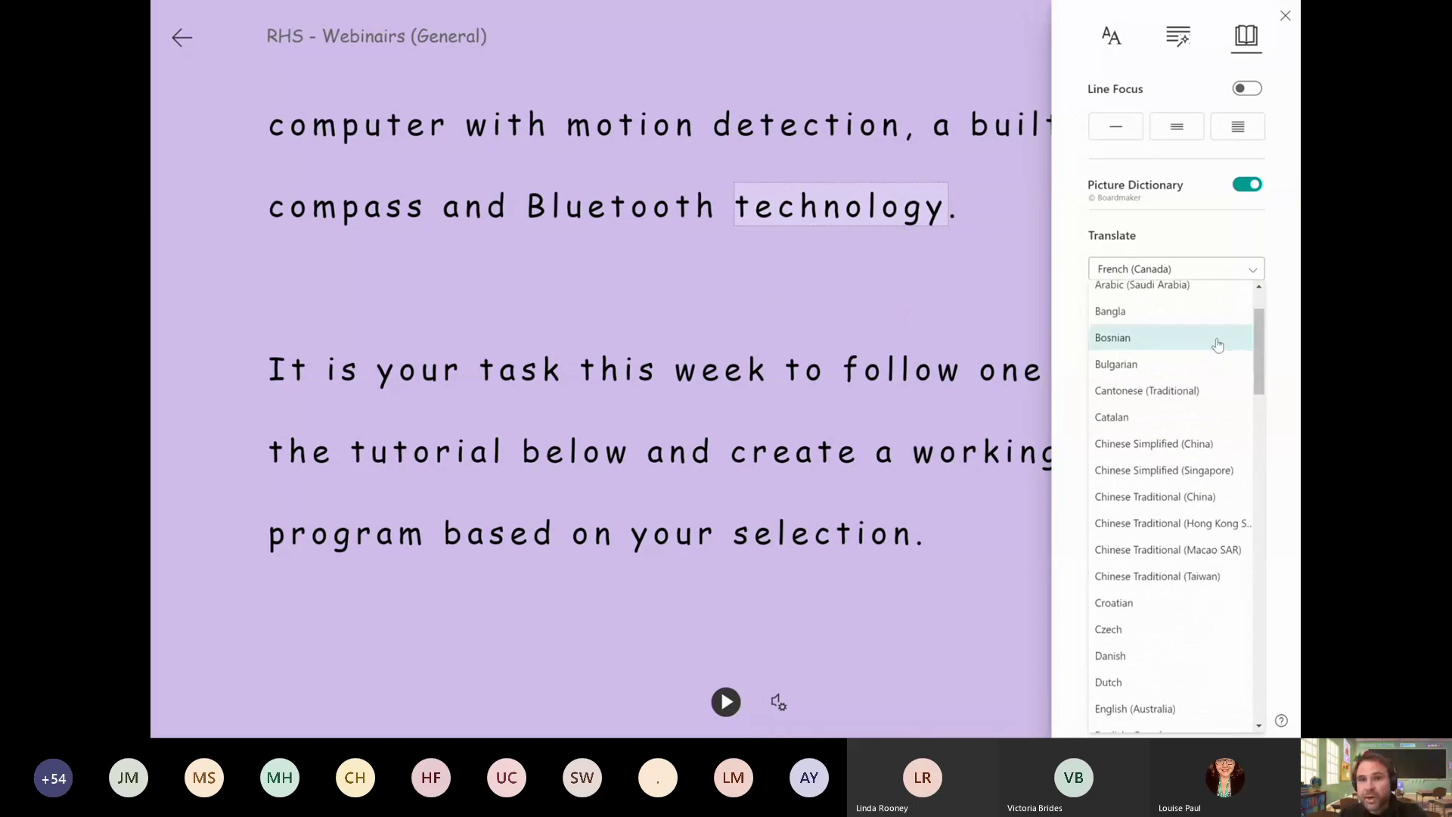
click(1192, 366)
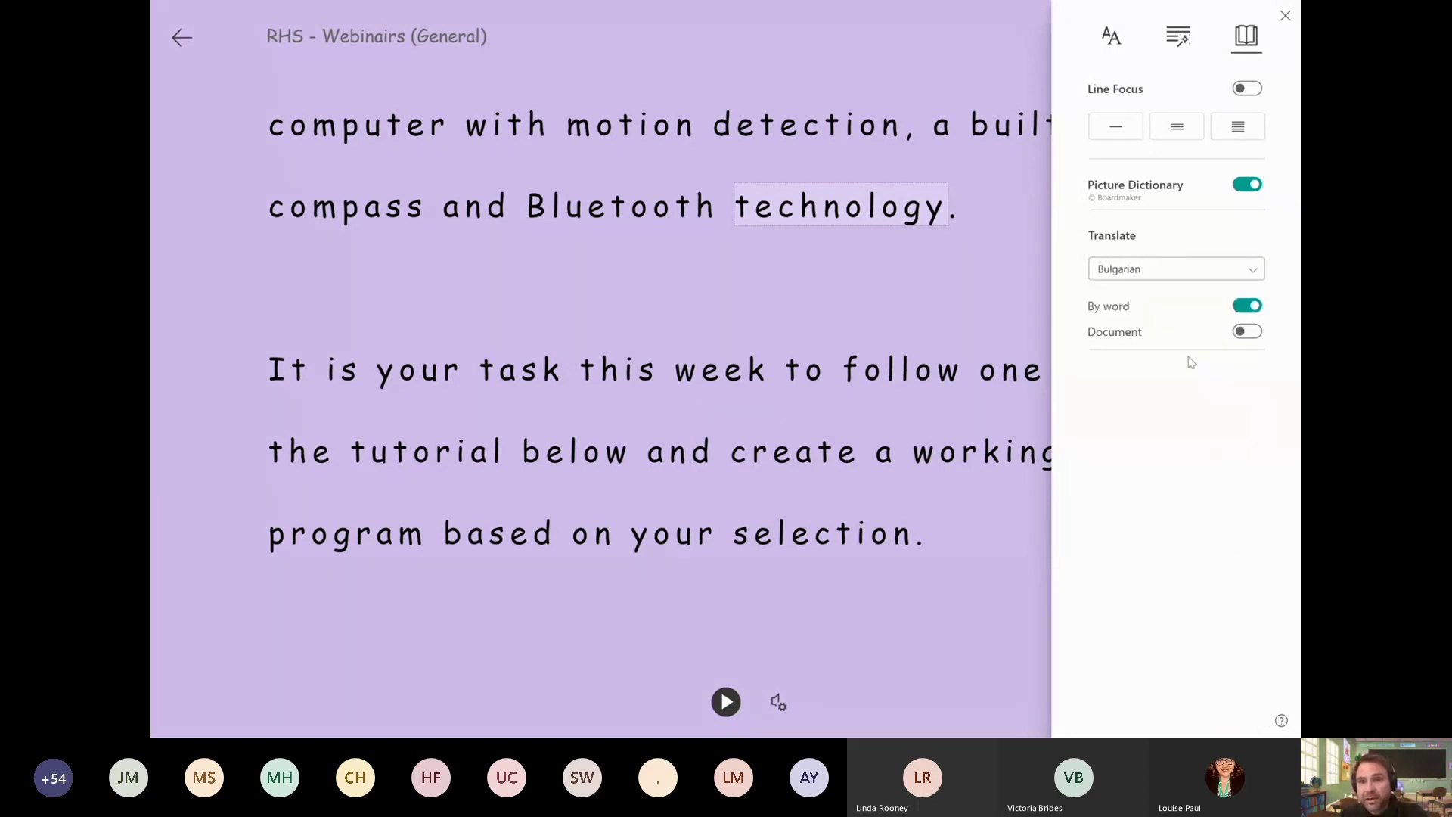
Step: Translate the whole document into Bulgarian, and start and pause reading it aloud
click(1246, 331)
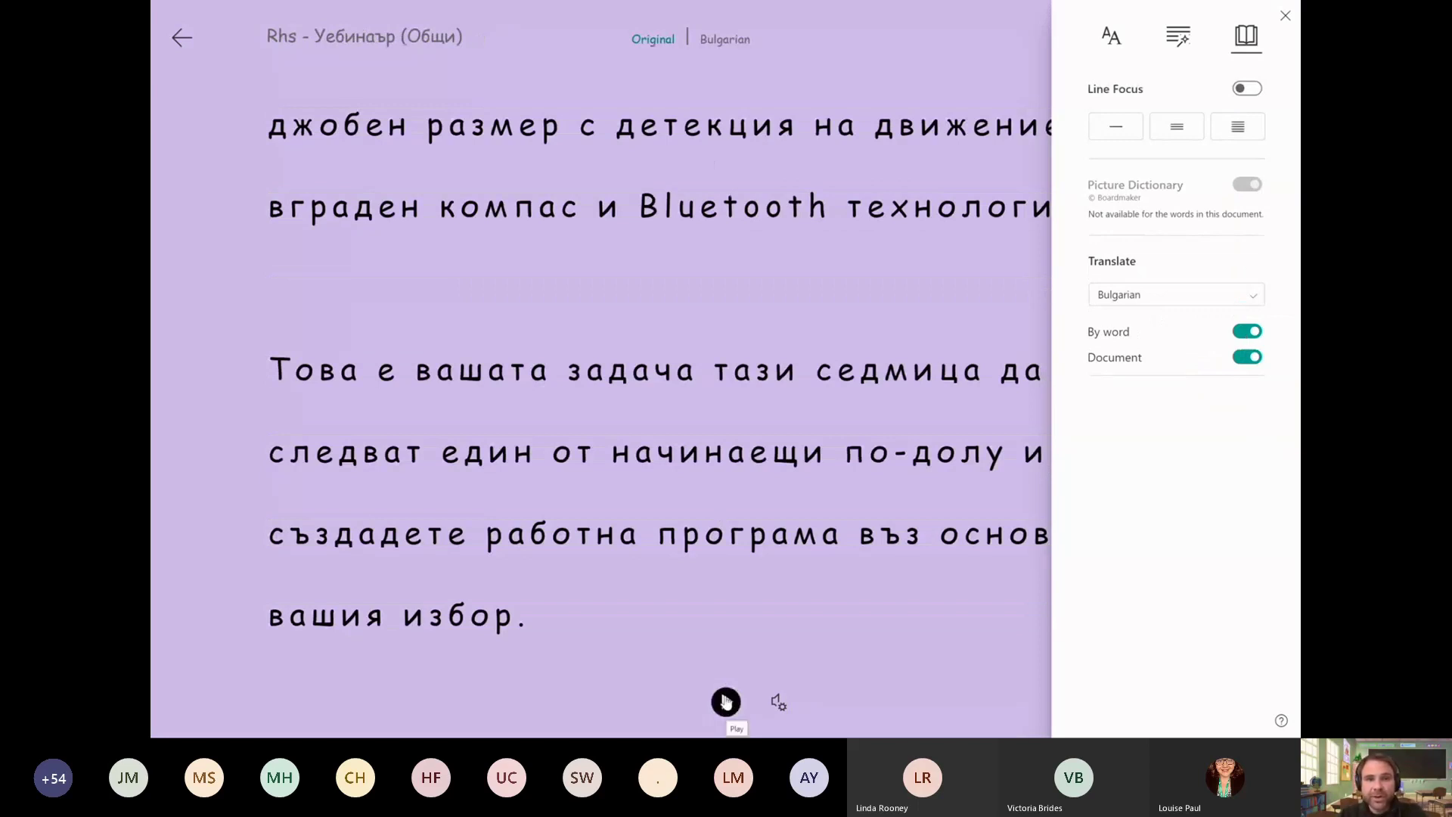
click(725, 702)
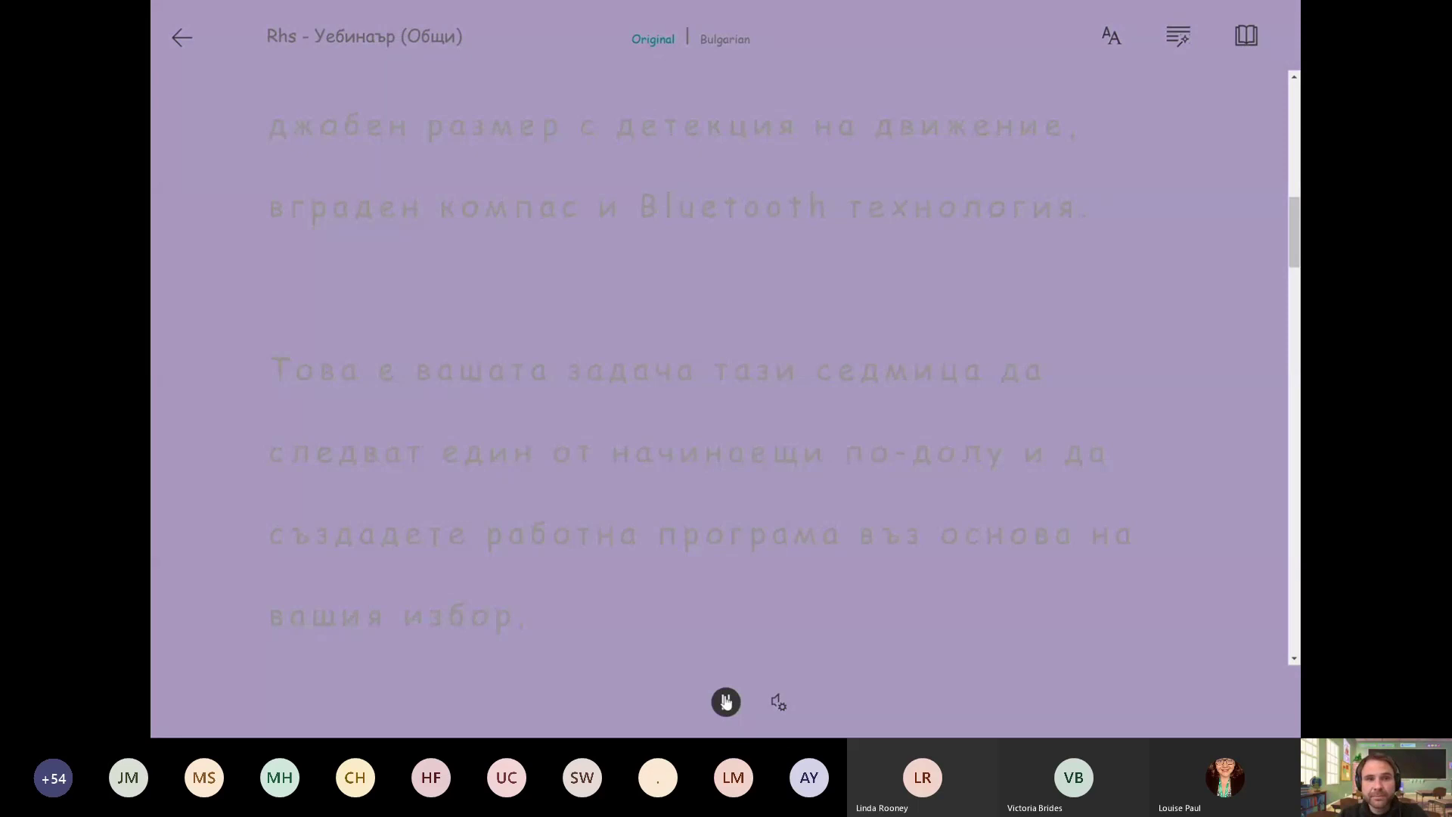
click(725, 702)
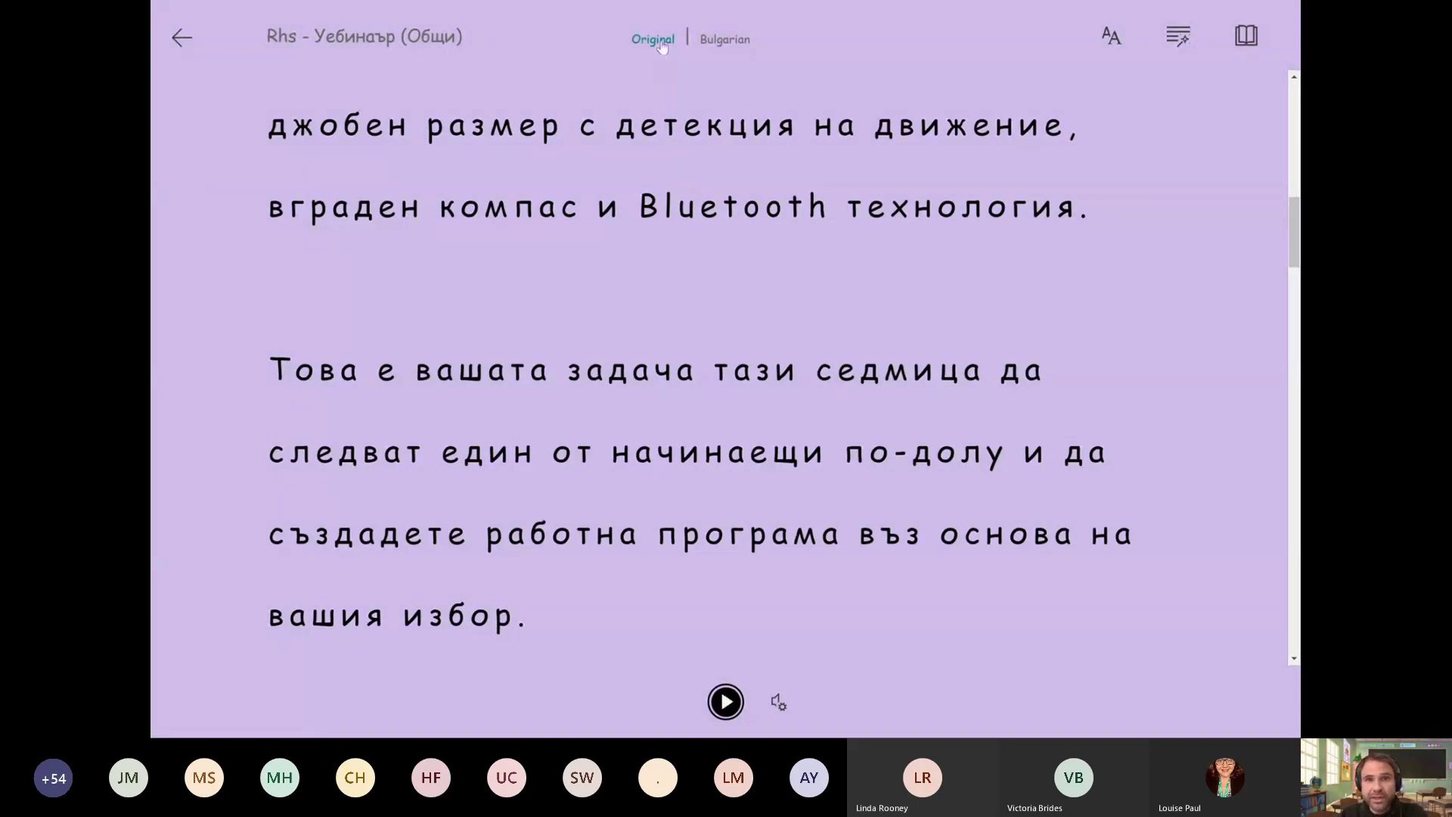
Step: Look up the English translations of "технология", "движение", "детекция", "Bluetooth" and "компас" in the Bulgarian text
click(913, 213)
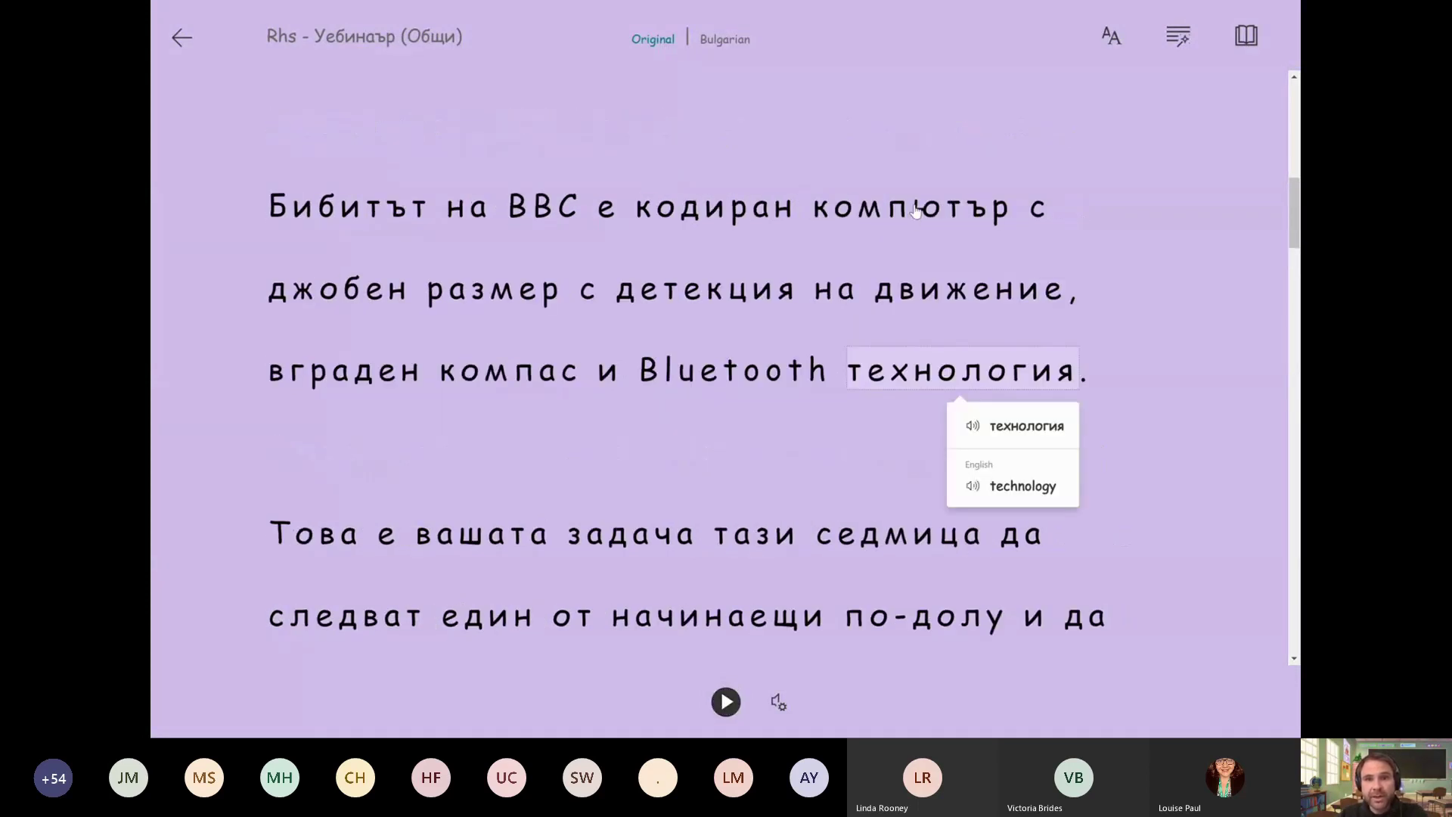
click(920, 299)
click(760, 298)
click(760, 372)
click(553, 387)
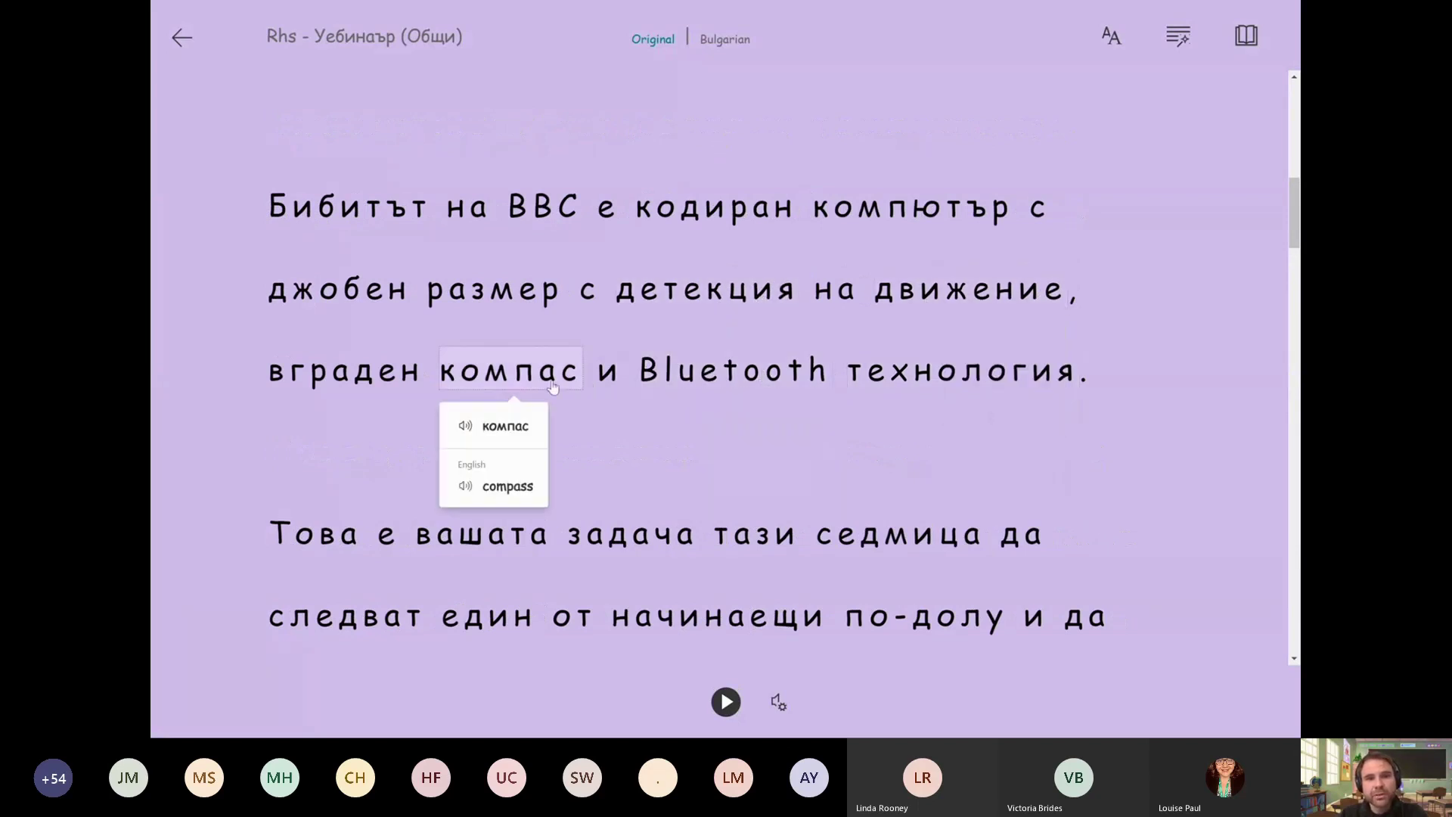
Step: Switch the document back and forth between the original English and the Bulgarian translation, and exit Immersive Reader
click(660, 42)
click(707, 40)
click(673, 42)
click(717, 43)
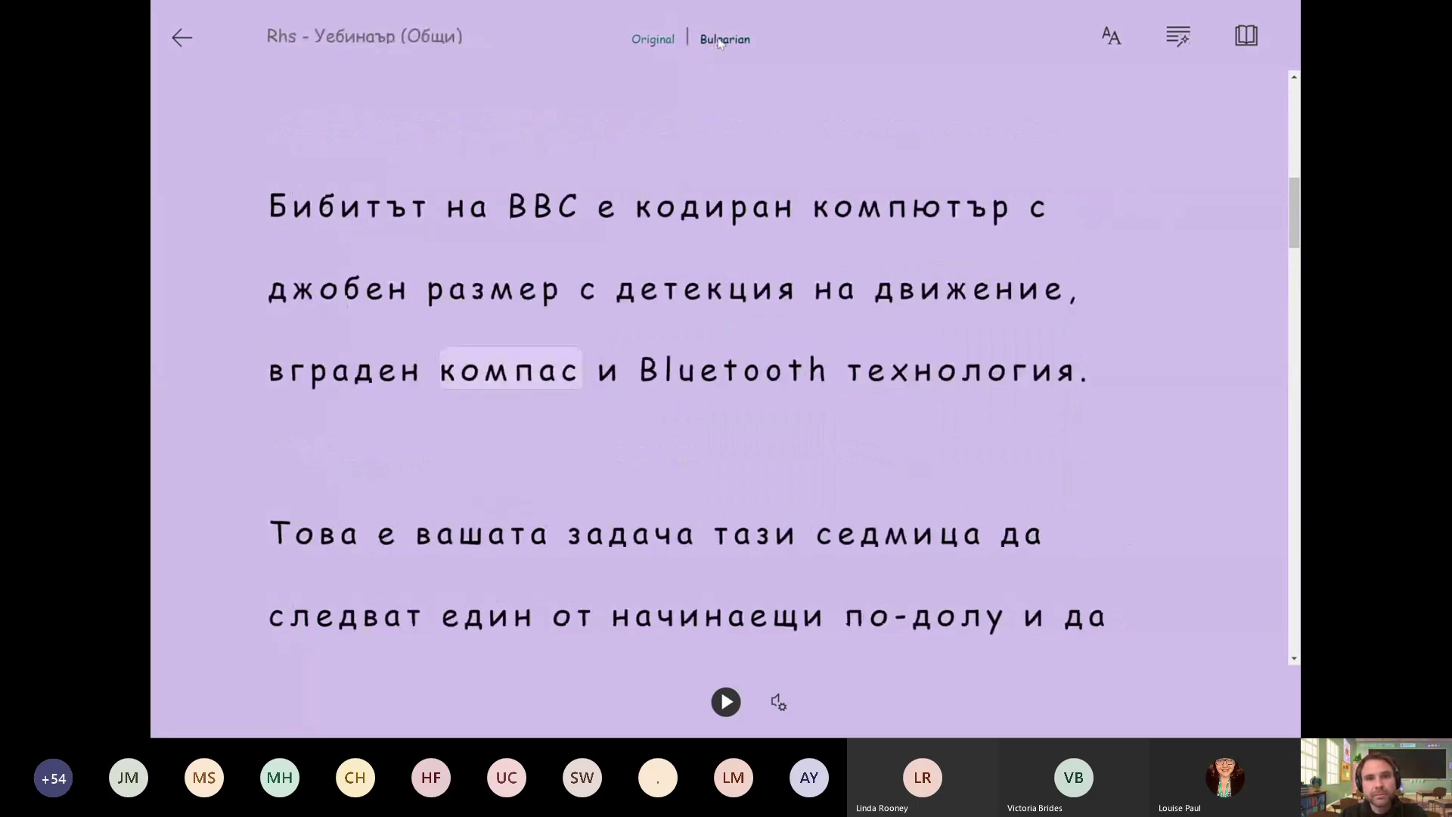
click(676, 42)
click(711, 42)
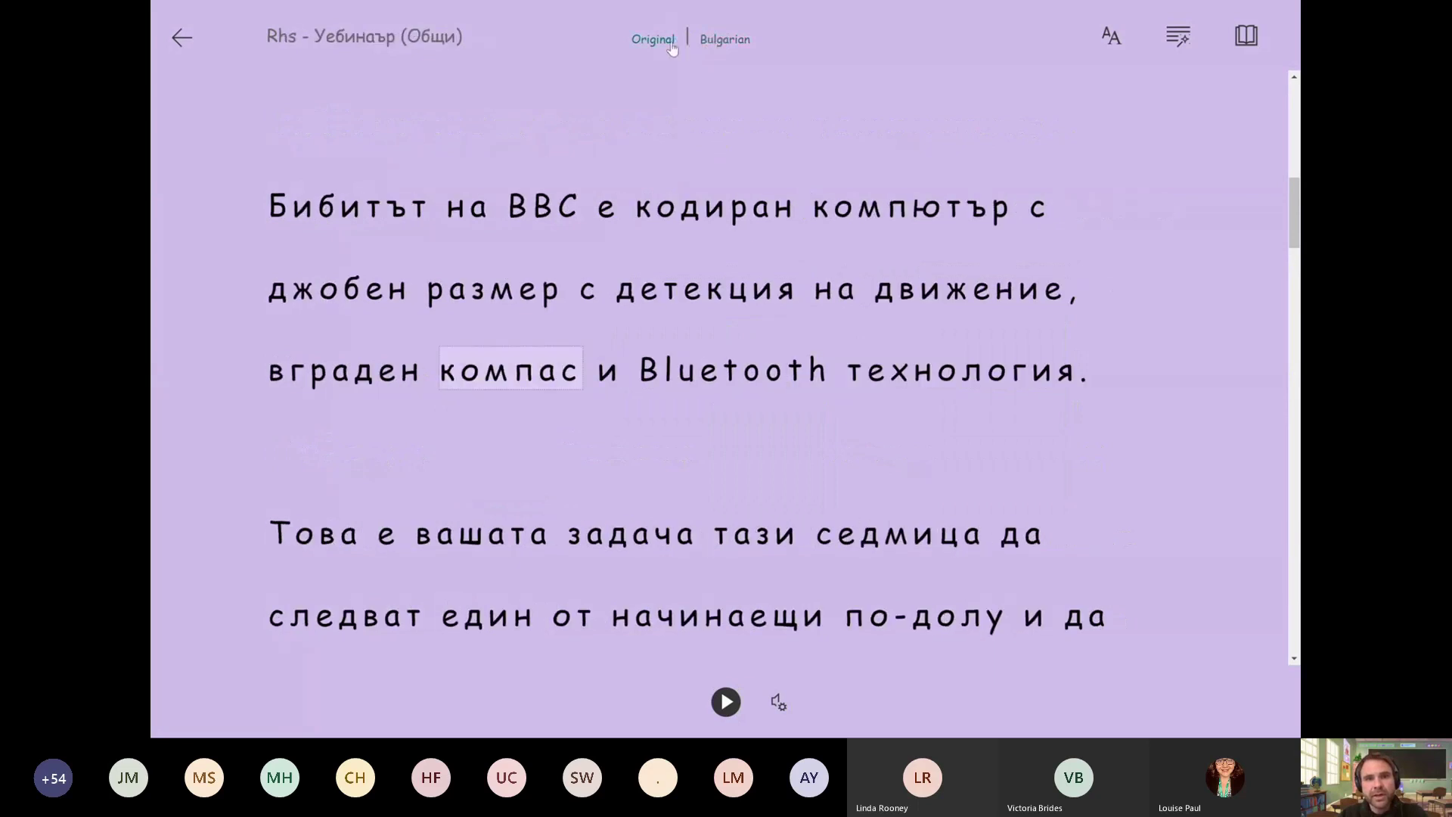
click(672, 44)
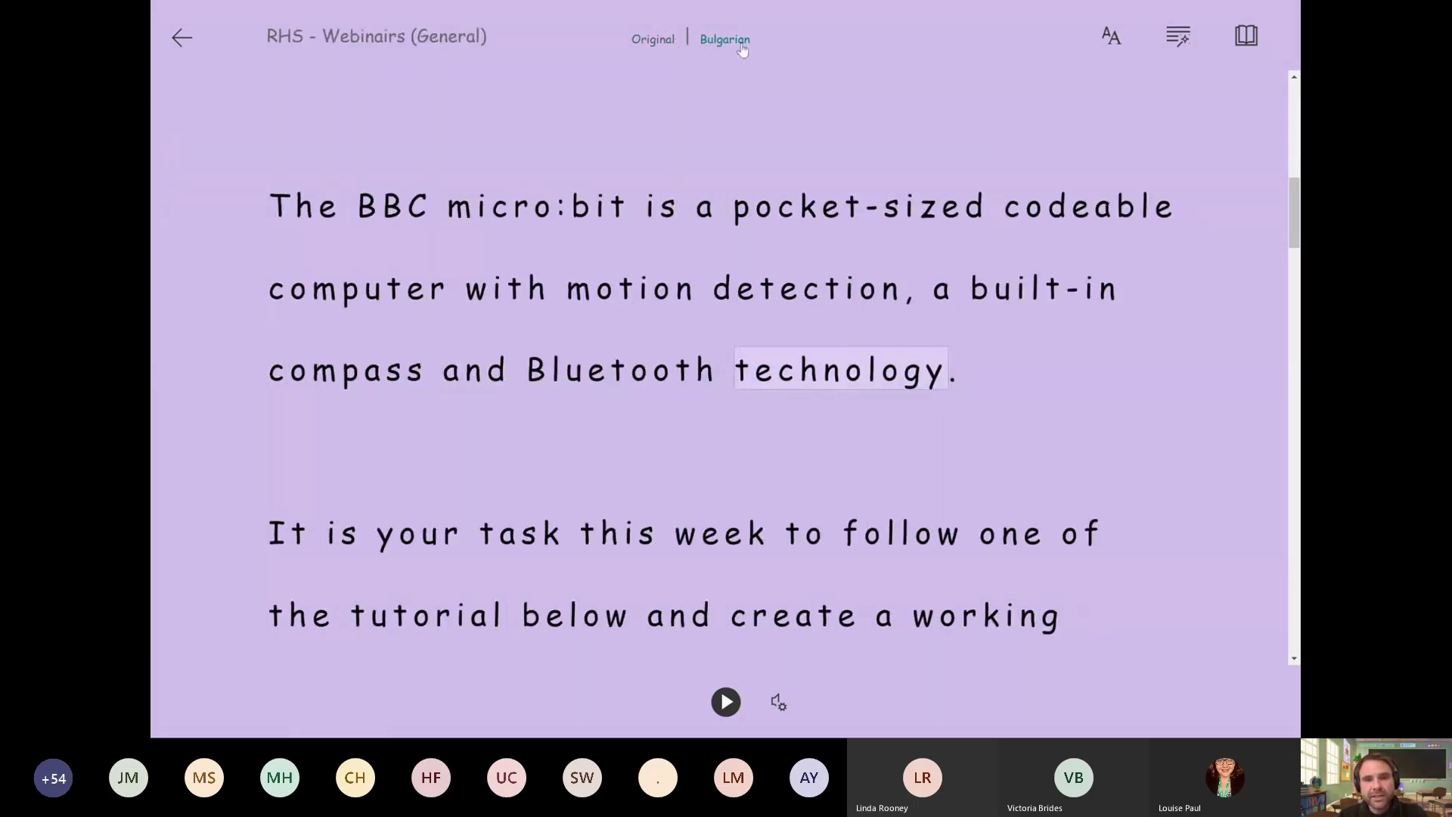
click(182, 37)
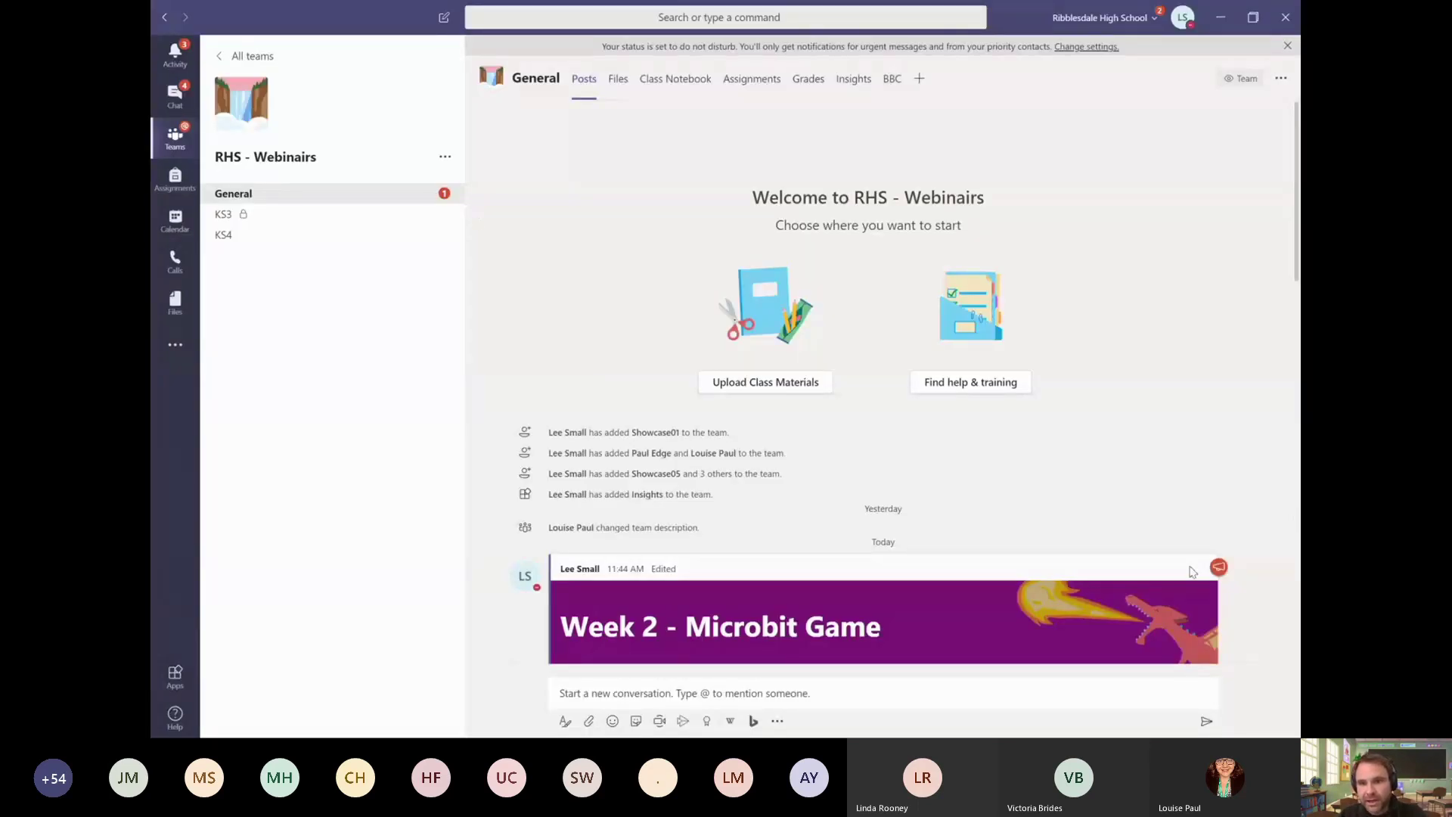
Step: Open the work Showcase01 turned in for the "Week 1 - Year 7 Lightbot" assignment
mouse_move(1173, 592)
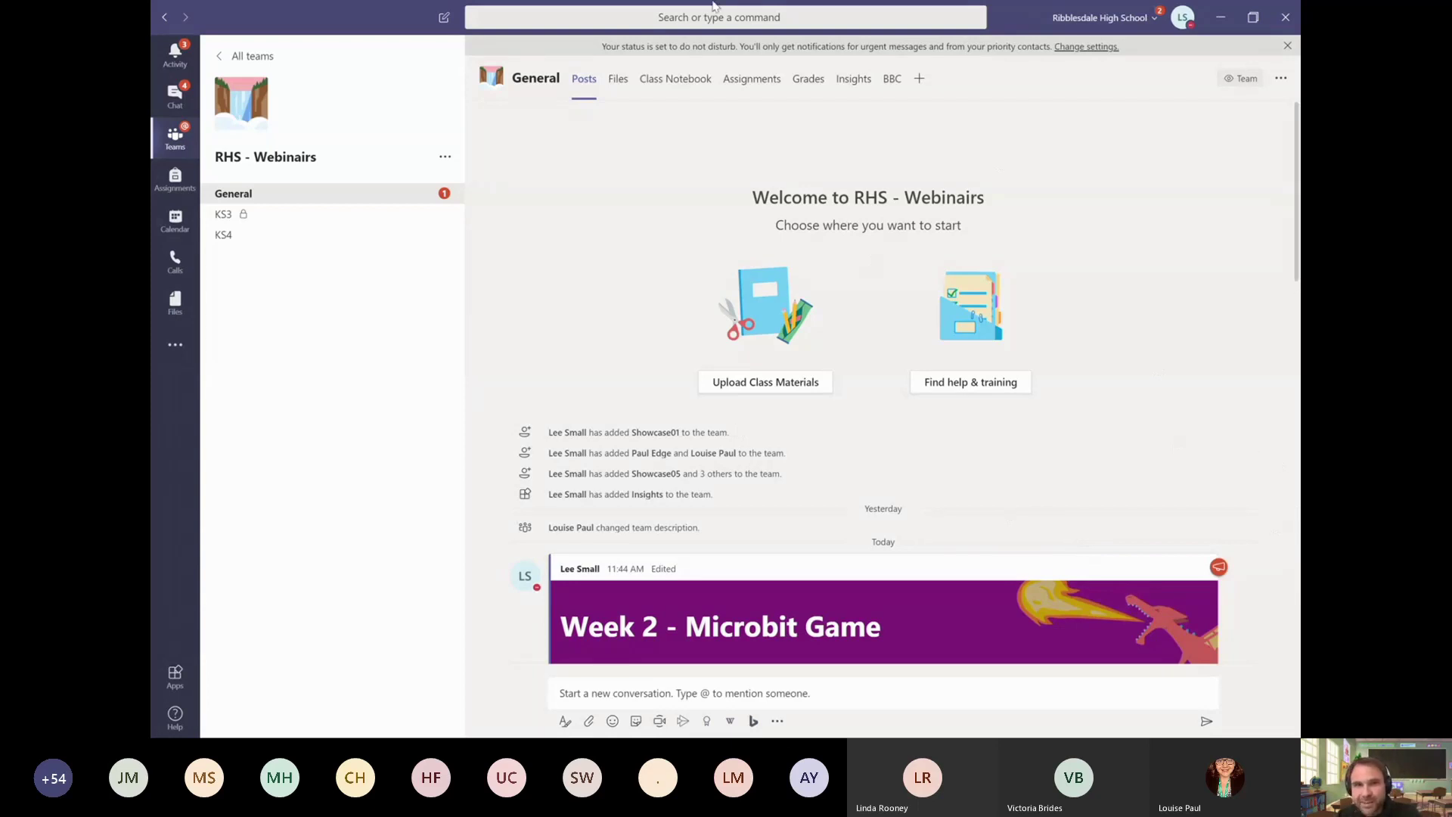
click(752, 81)
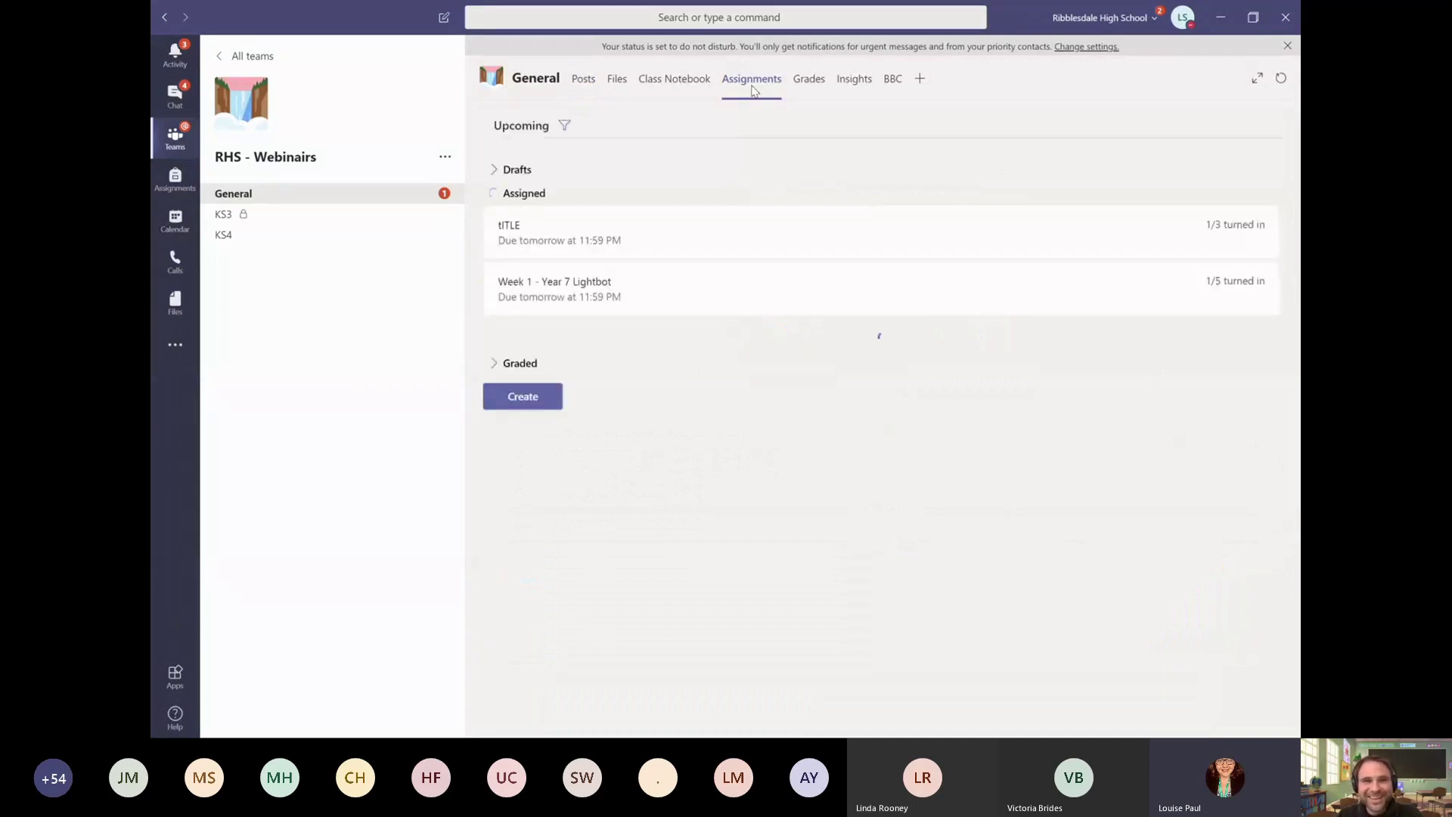
click(604, 295)
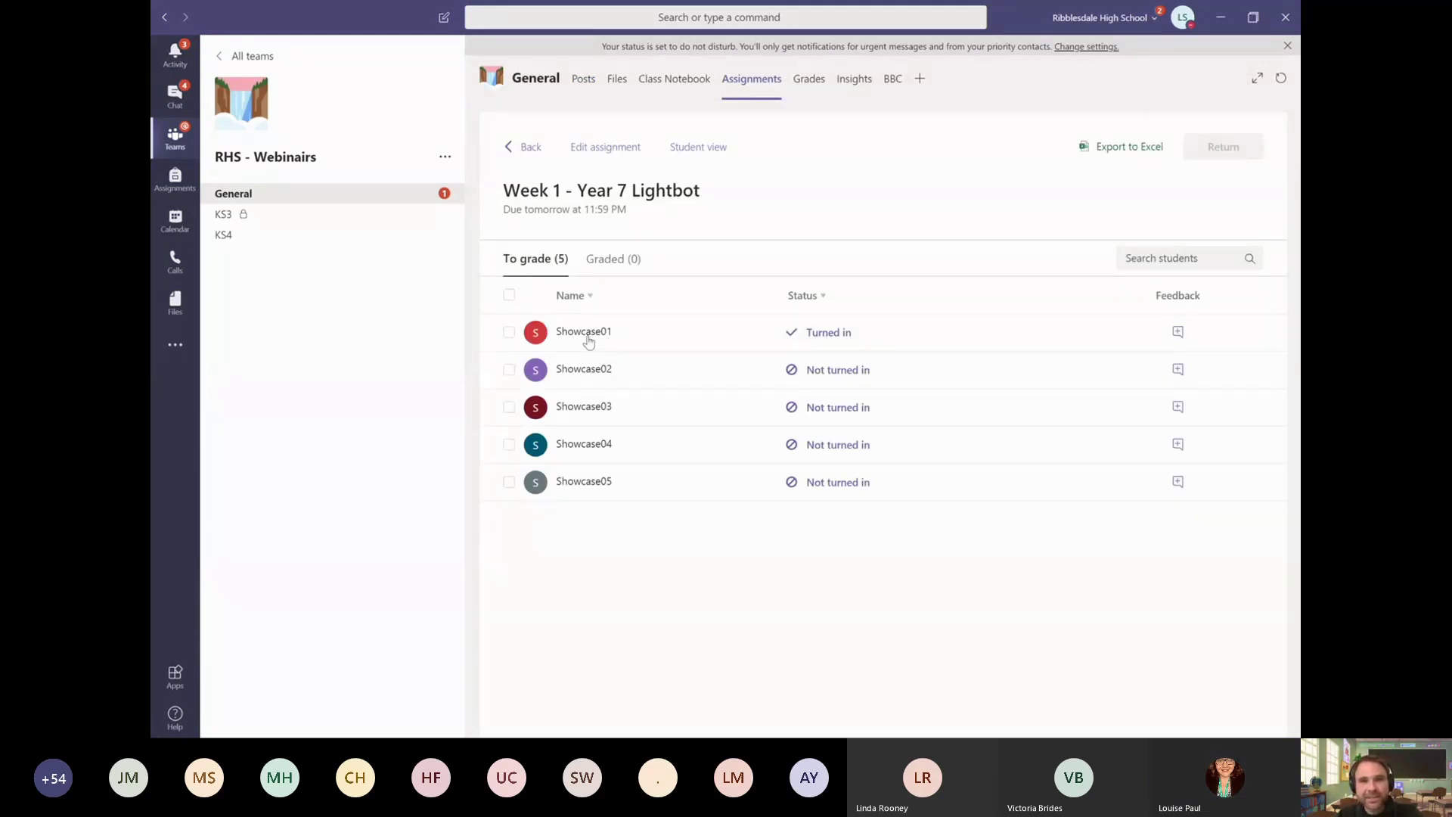
click(827, 338)
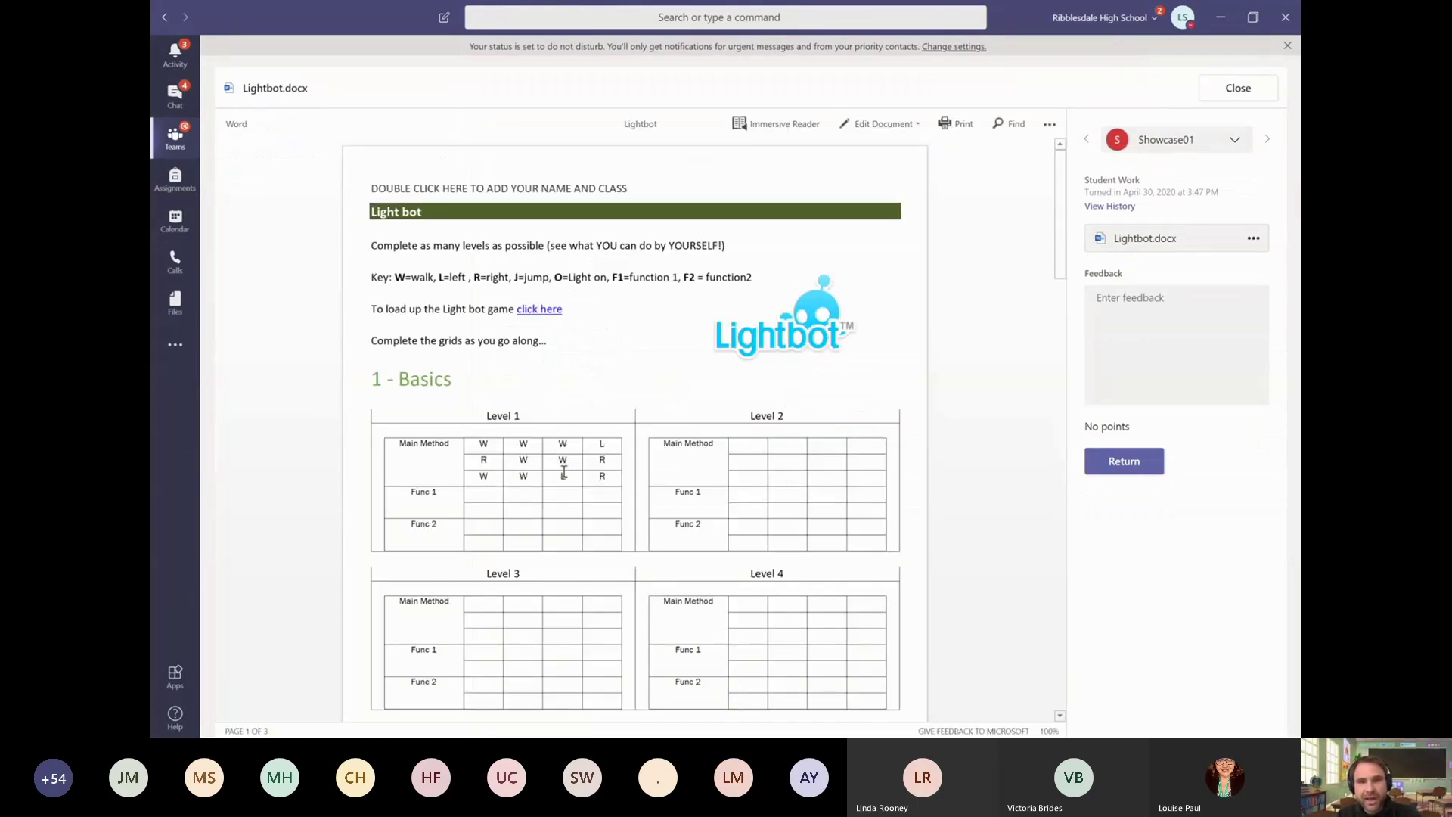
Step: Give Showcase01 the feedback "Well Done" on the Lightbot work and return it to the student
click(1135, 304)
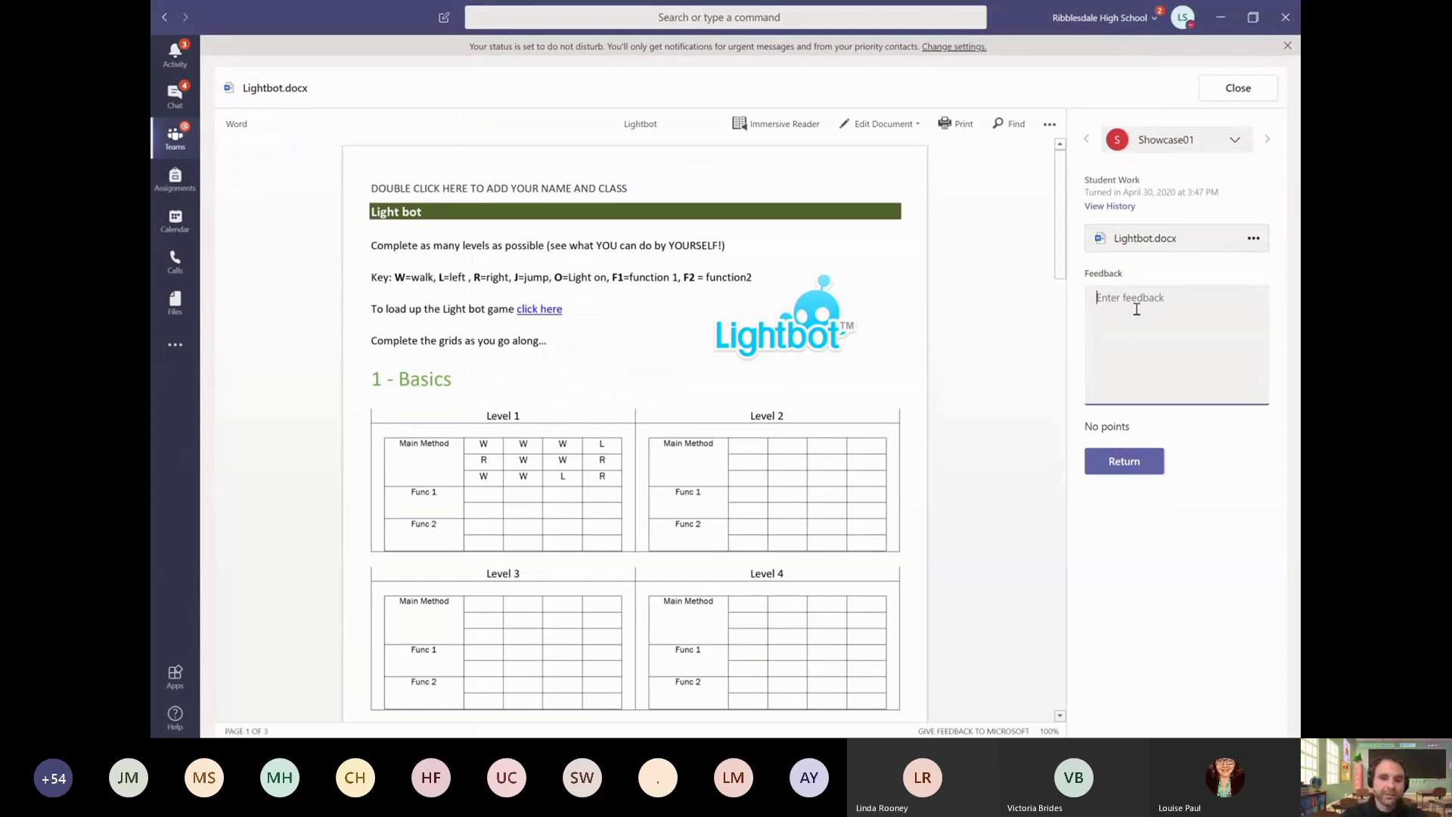
text(Well Donn)
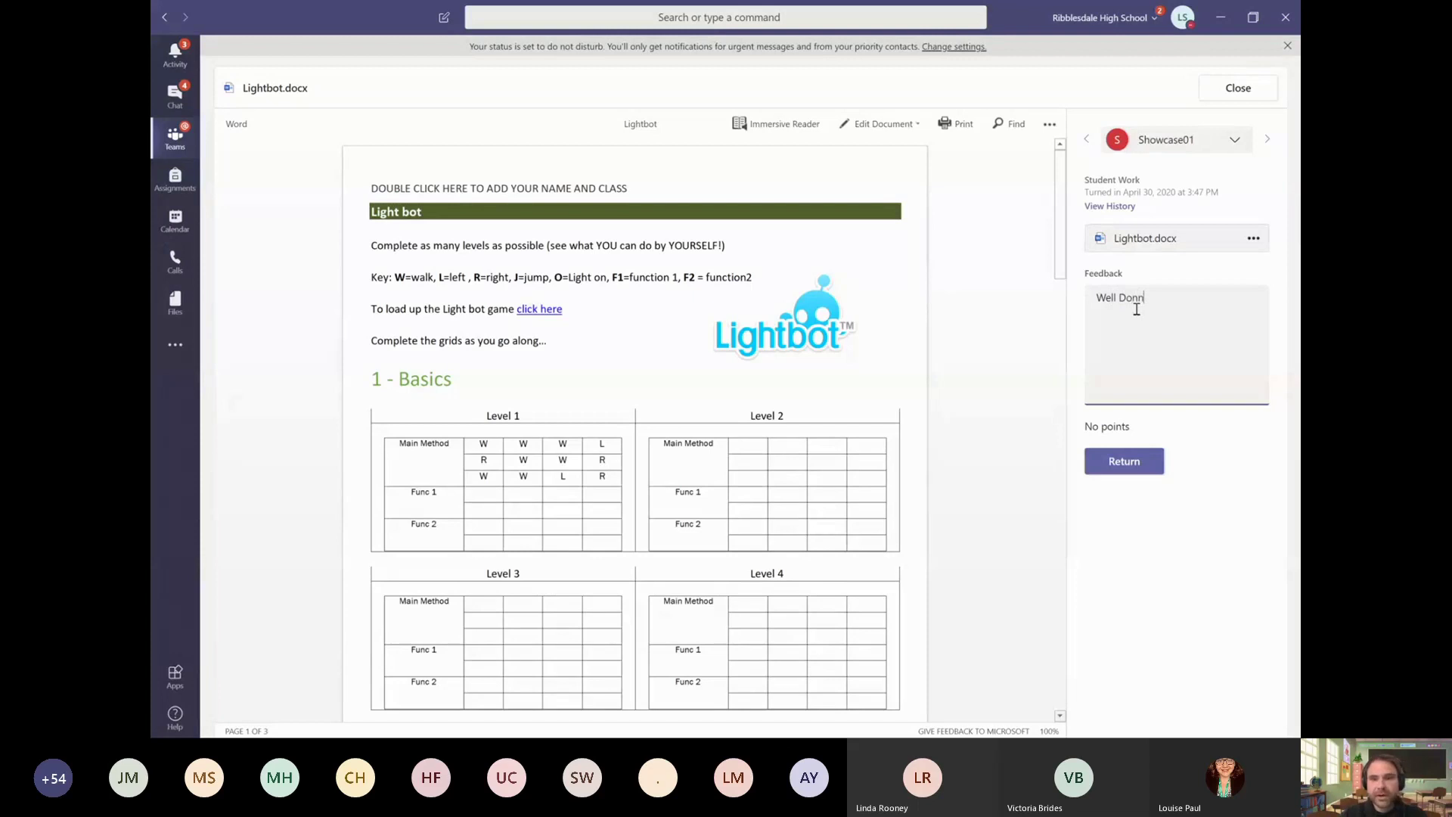
click(1127, 460)
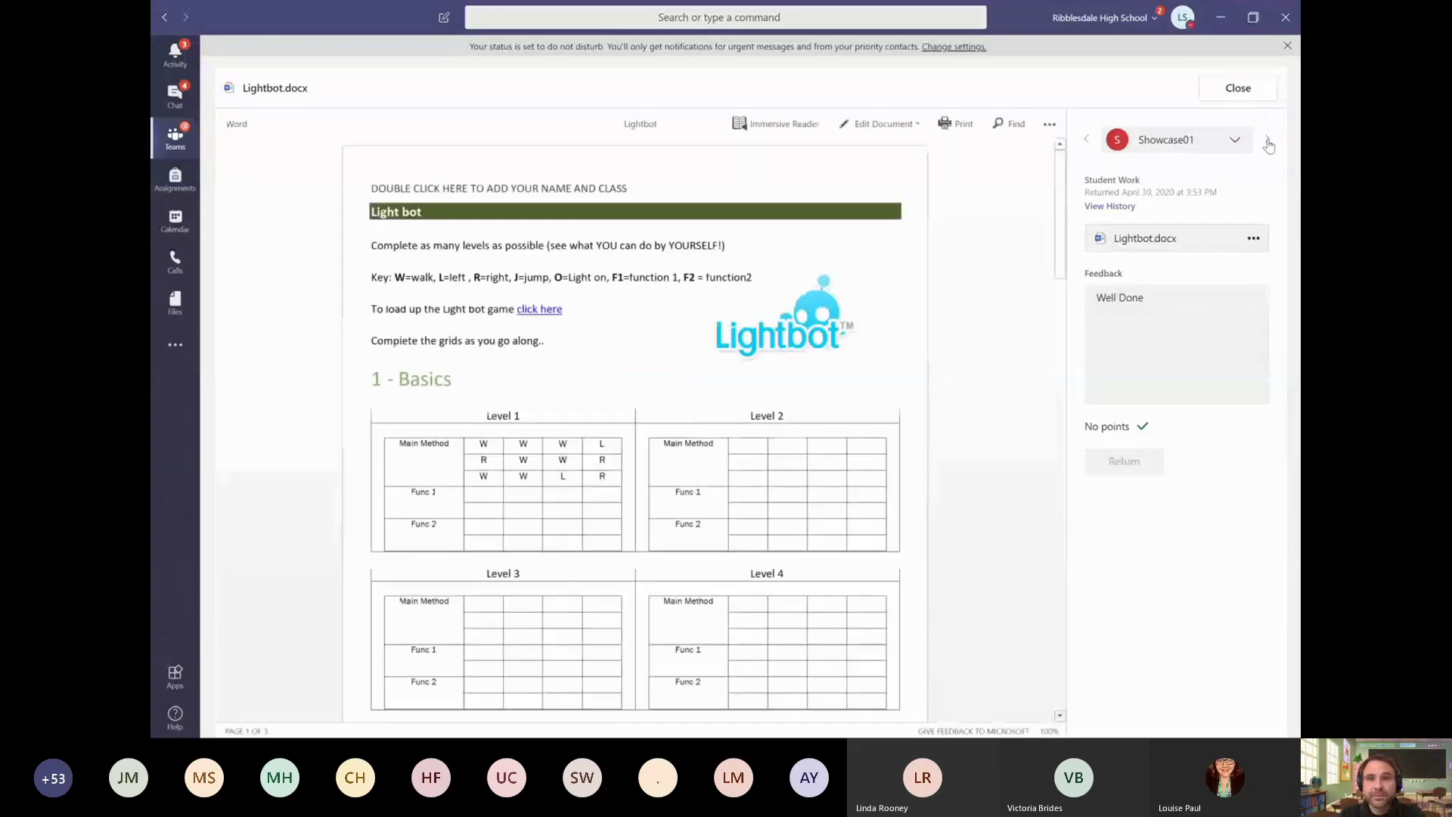
Step: View the next student's Lightbot document, Showcase02, and go back to Showcase01's submission
click(1269, 142)
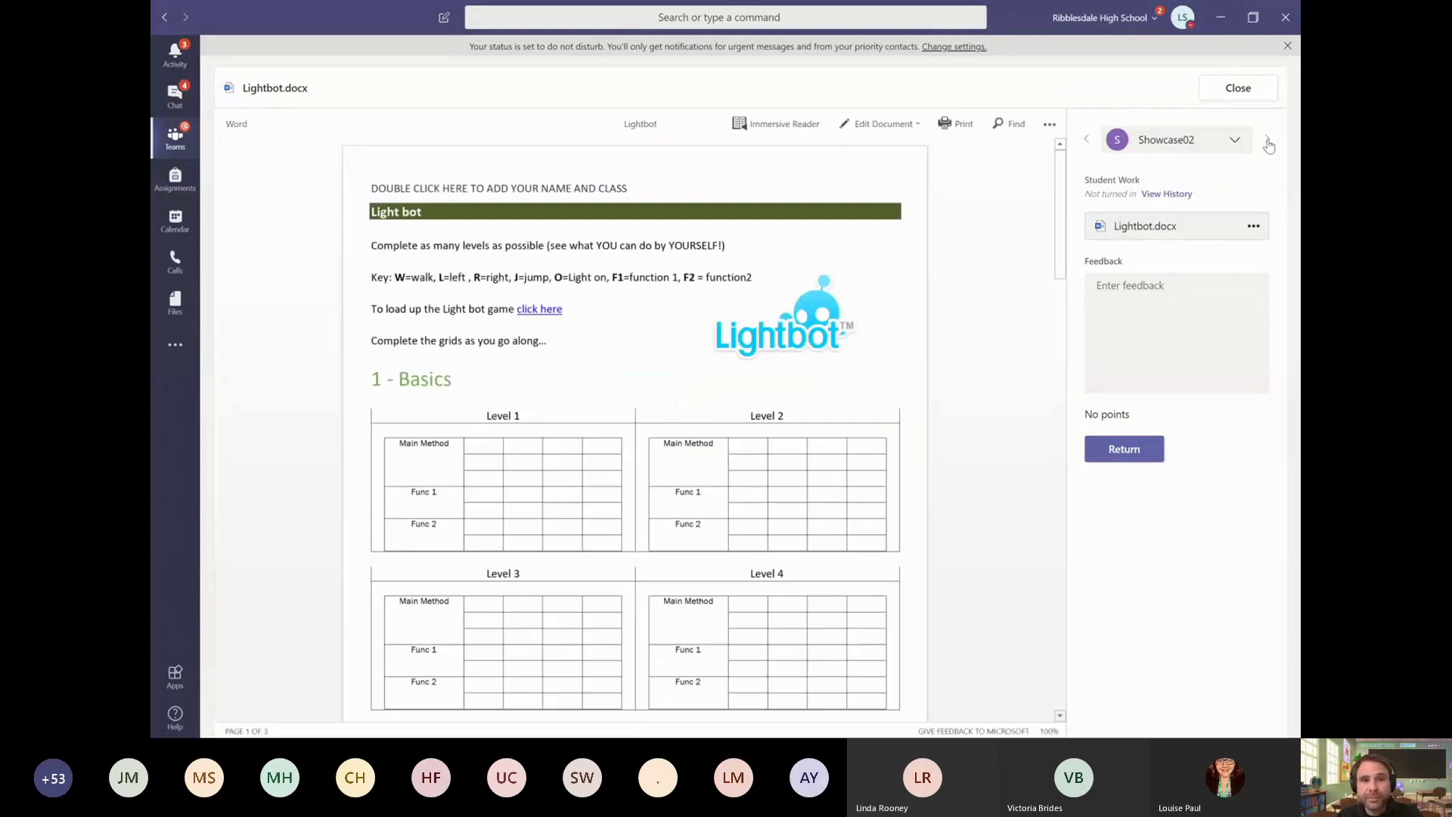
click(1089, 142)
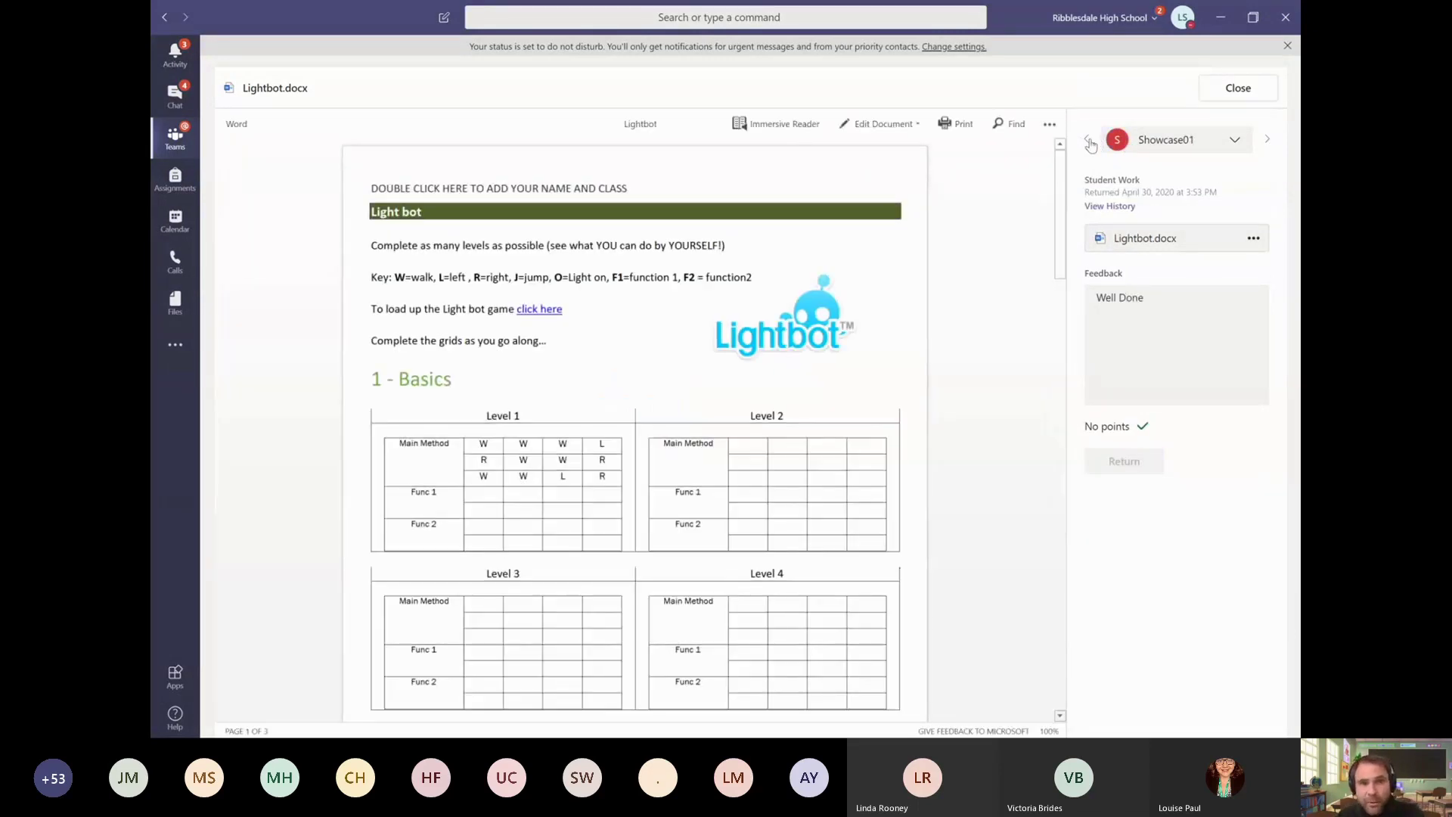